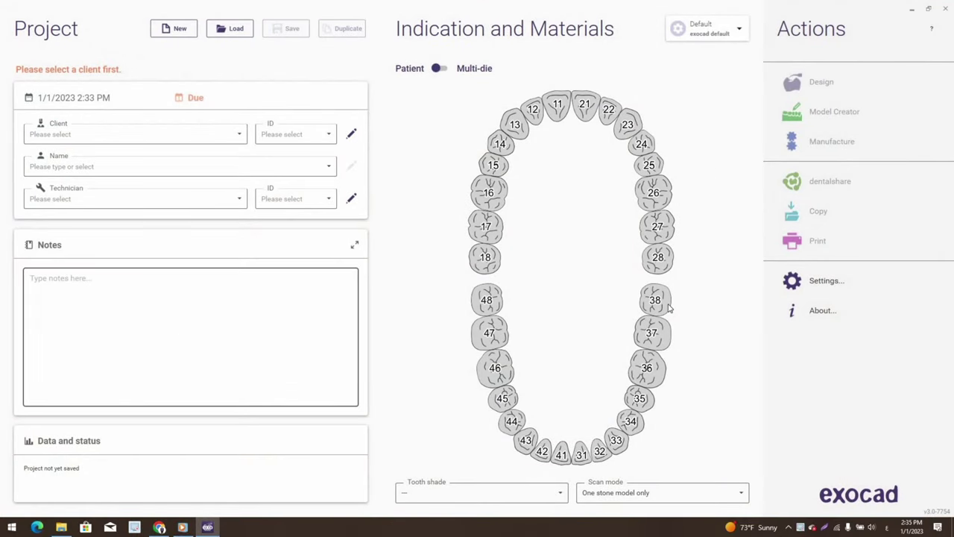
# Switch the DentalDB user interface theme to Dark and acknowledge the restart notice
pyautogui.click(809, 281)
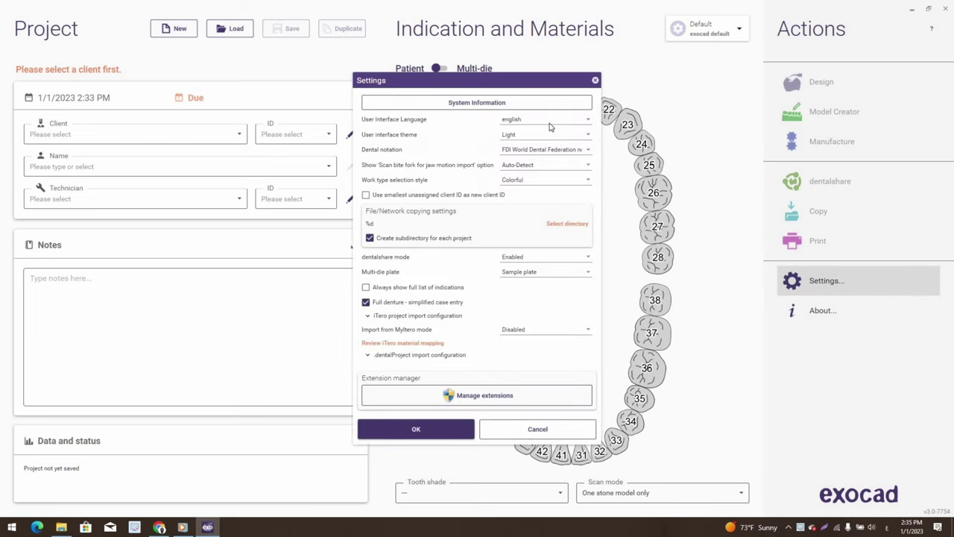
pyautogui.click(552, 138)
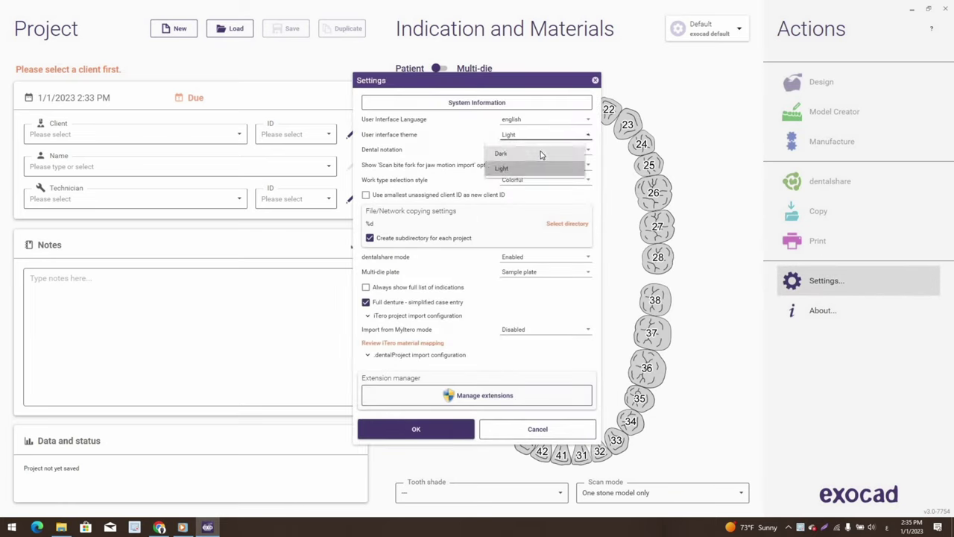
pyautogui.click(437, 432)
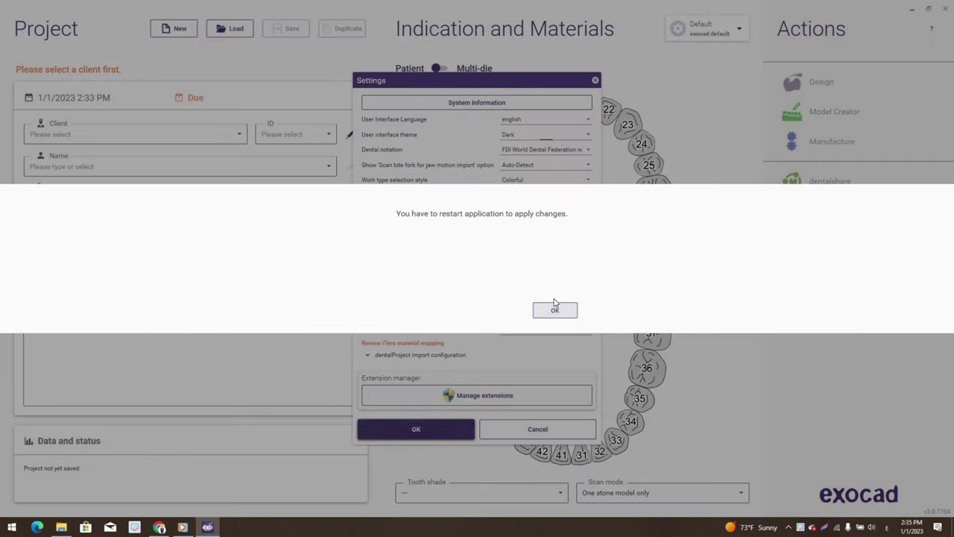
pyautogui.click(564, 316)
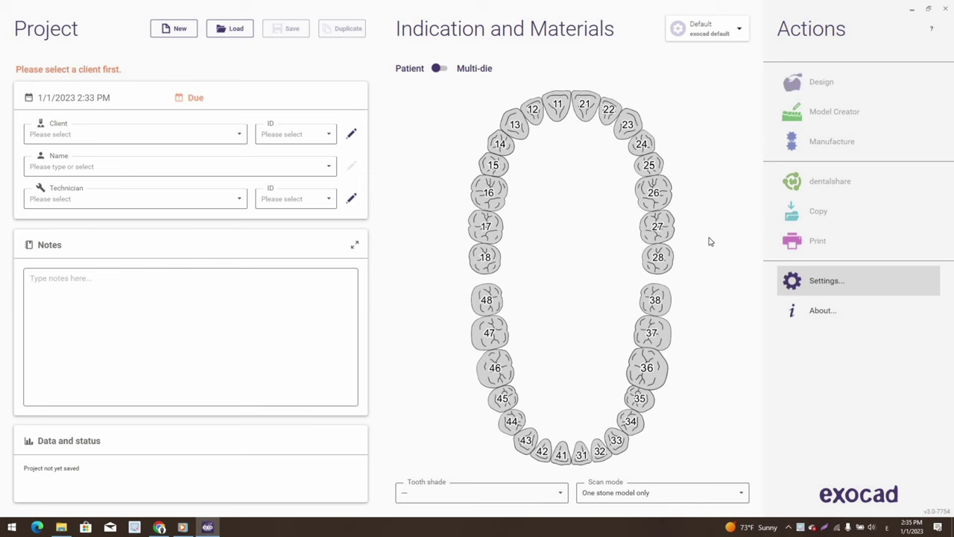
# Restart DentalDB from the desktop shortcut so it opens in the Dark theme, then minimize it
pyautogui.click(946, 9)
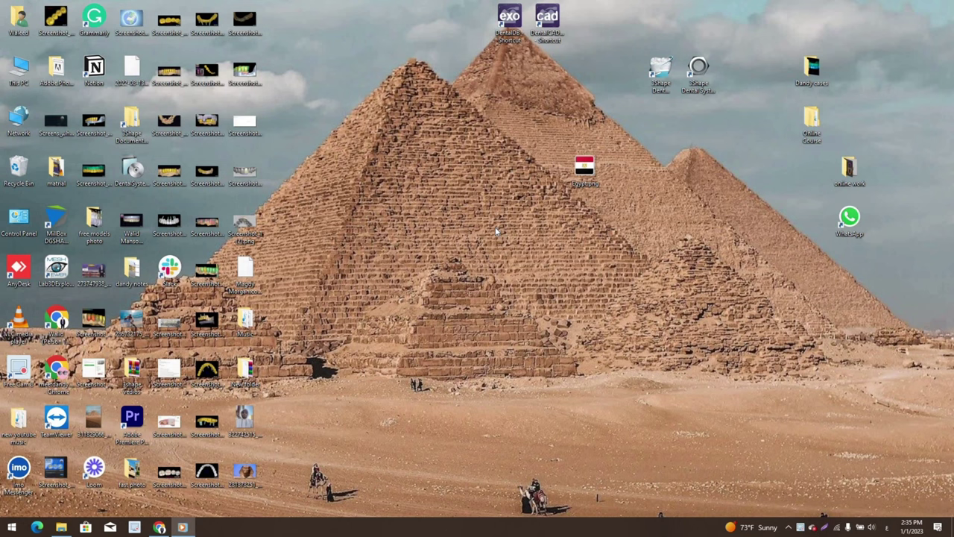
pyautogui.rightClick(477, 234)
pyautogui.click(458, 262)
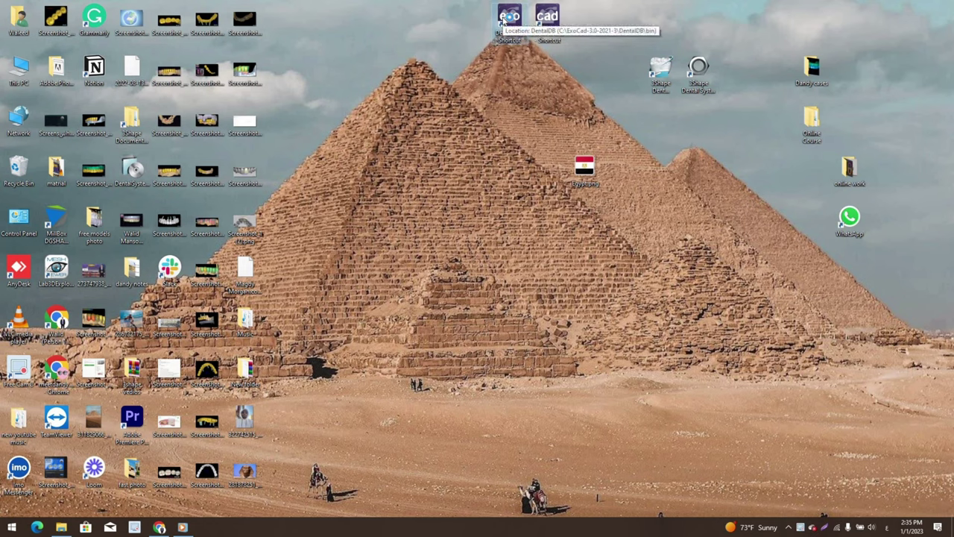
pyautogui.doubleClick(507, 18)
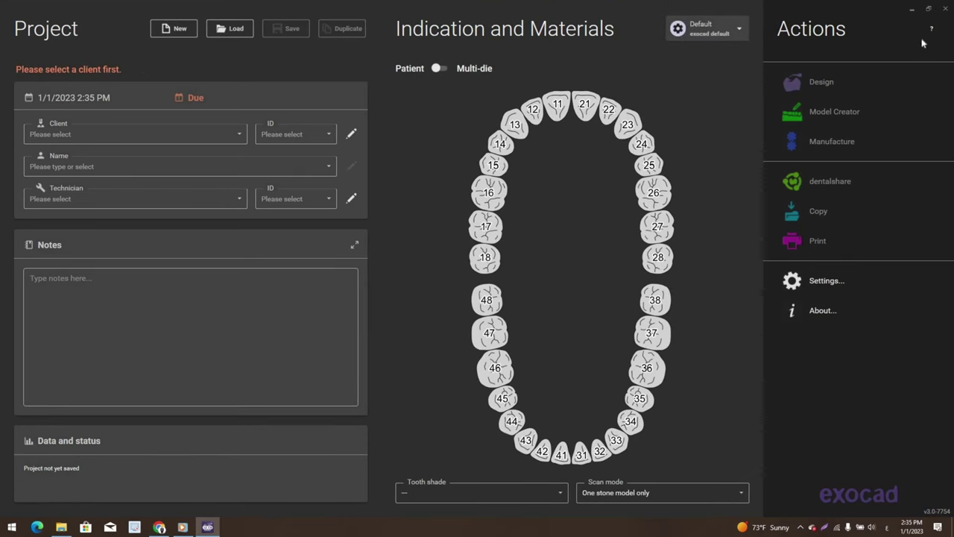
pyautogui.click(913, 9)
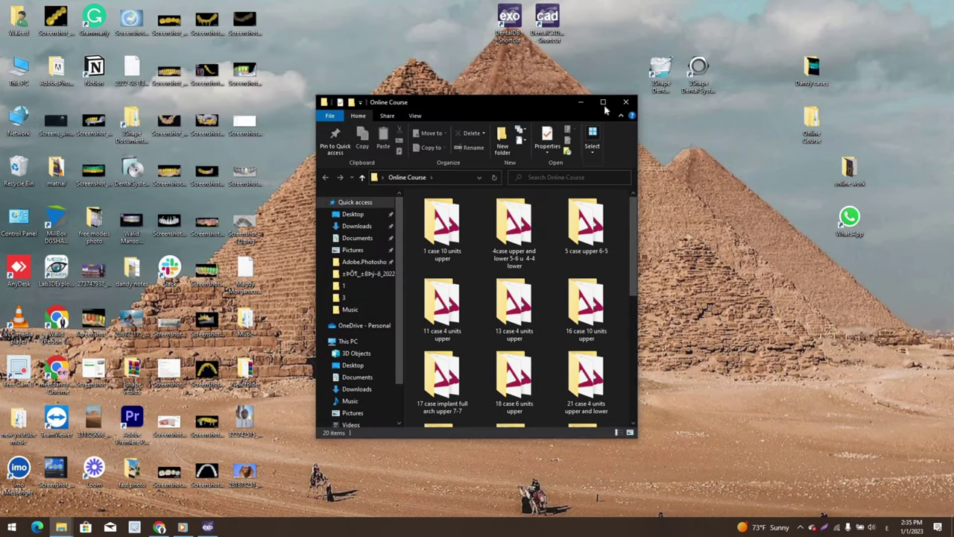
# Preview the case's first DCM scan in 3D Viewer, then return to the exocad project window
pyautogui.click(603, 102)
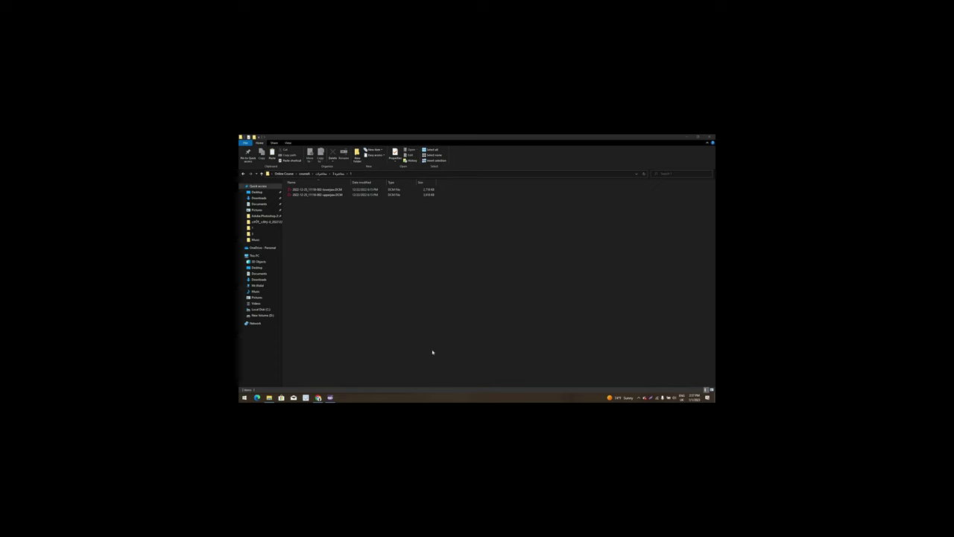
pyautogui.doubleClick(332, 189)
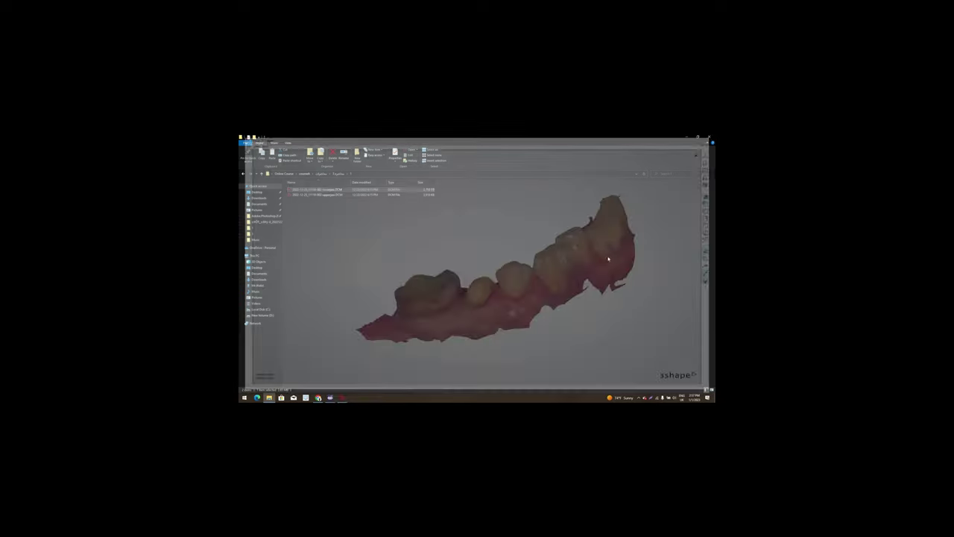
pyautogui.click(687, 136)
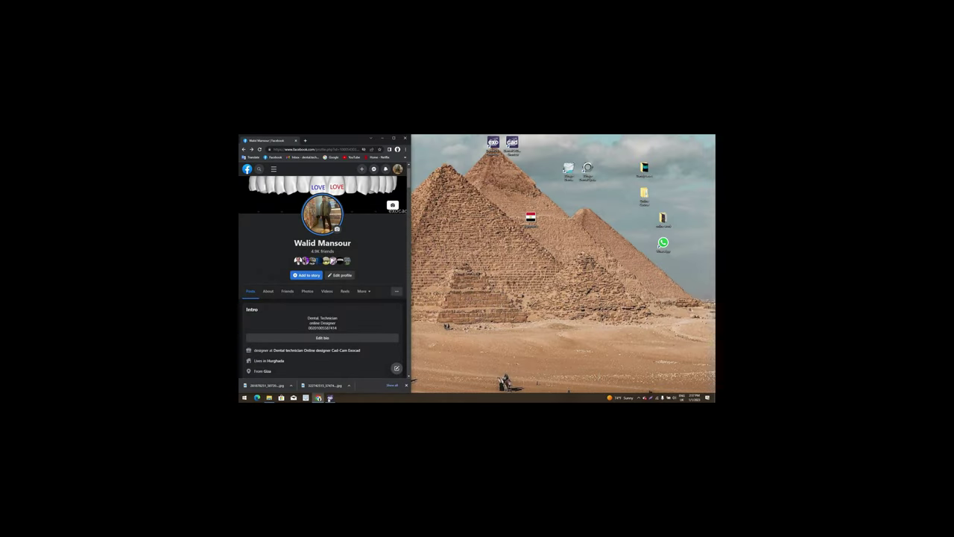
pyautogui.click(330, 397)
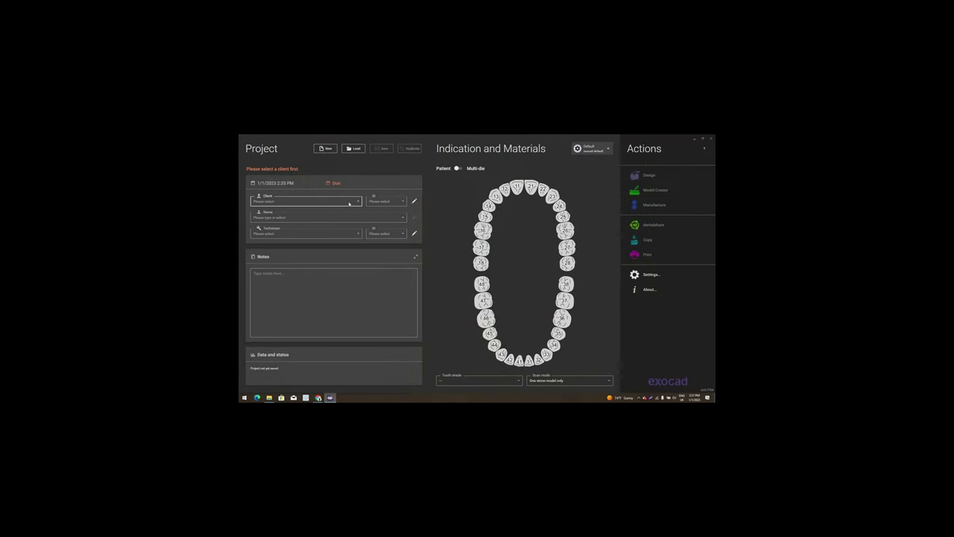
# Select the client for the new project from the Client list
pyautogui.click(349, 203)
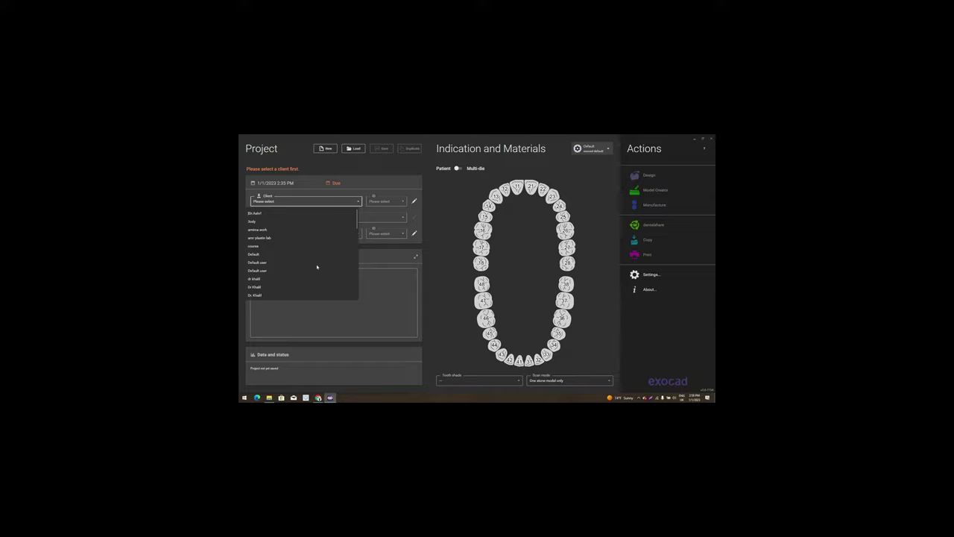
pyautogui.scroll(-3, 314, 272)
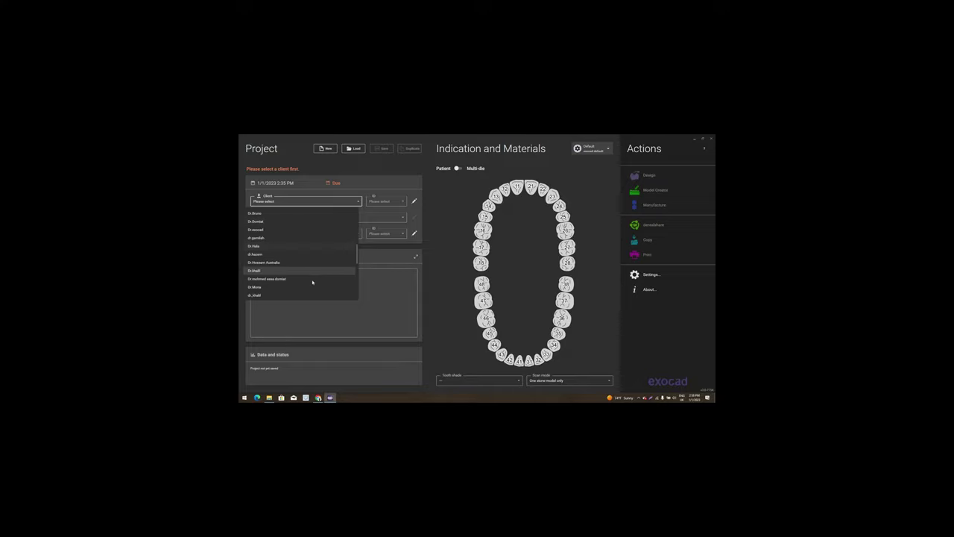
pyautogui.scroll(-2, 314, 285)
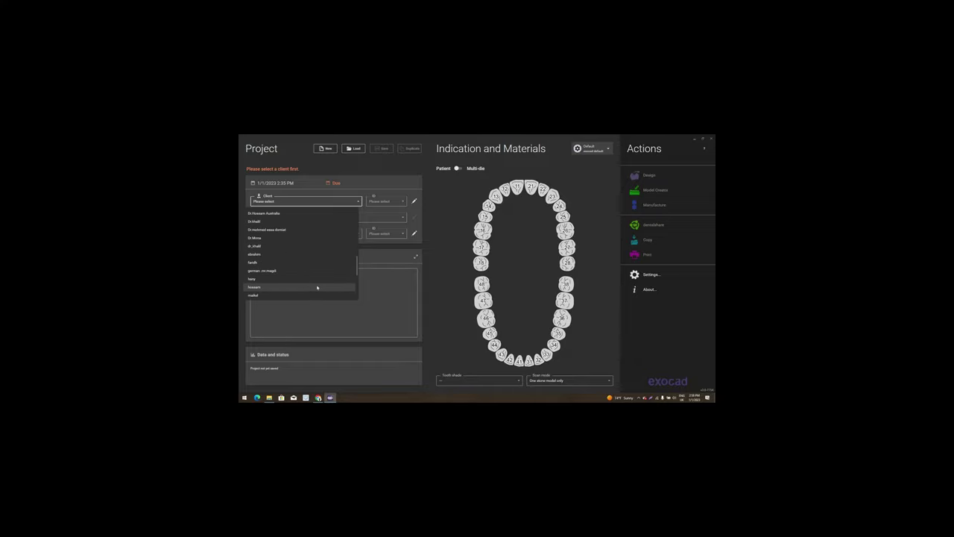
pyautogui.scroll(-3, 317, 287)
pyautogui.scroll(-2, 317, 287)
pyautogui.click(298, 287)
# Enter the patient name and choose the technician for the case
pyautogui.click(367, 217)
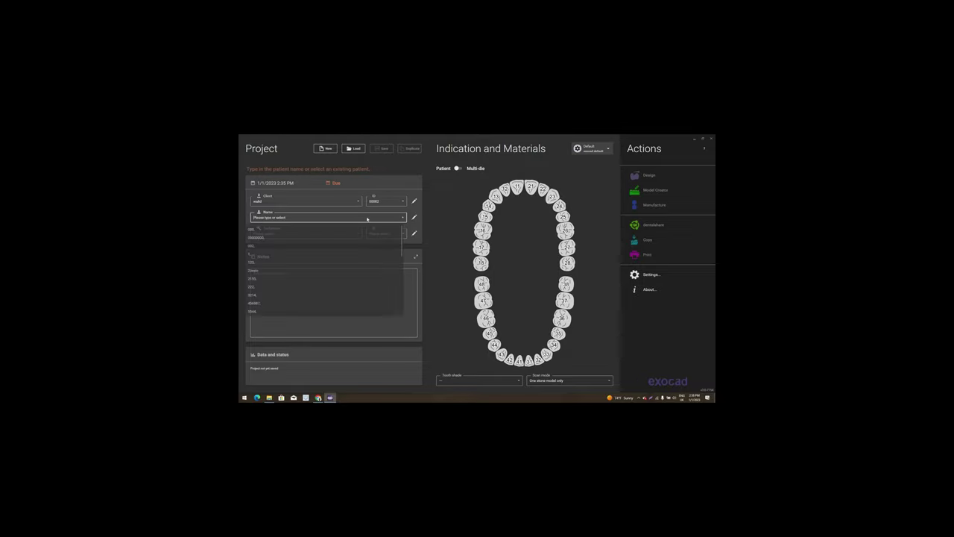
pyautogui.write('1')
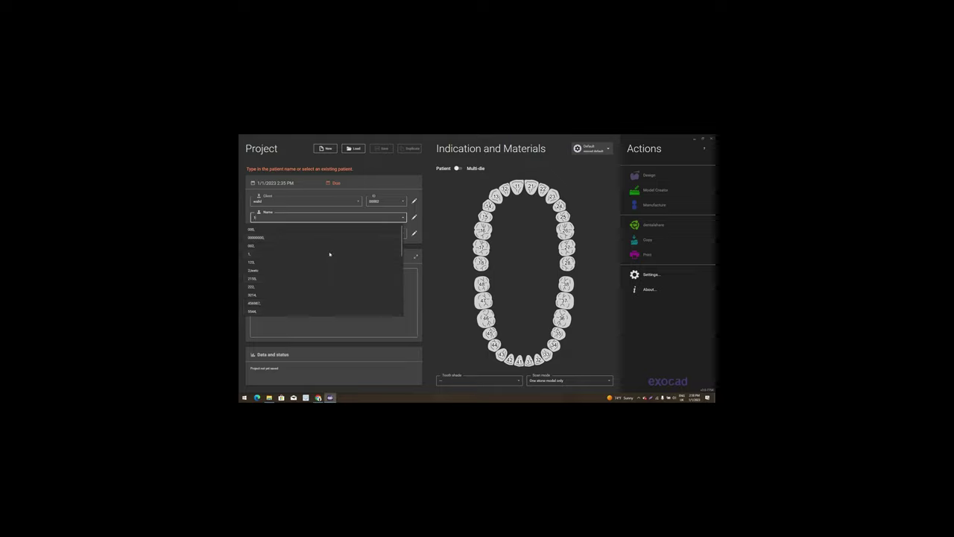
pyautogui.click(330, 254)
pyautogui.click(313, 234)
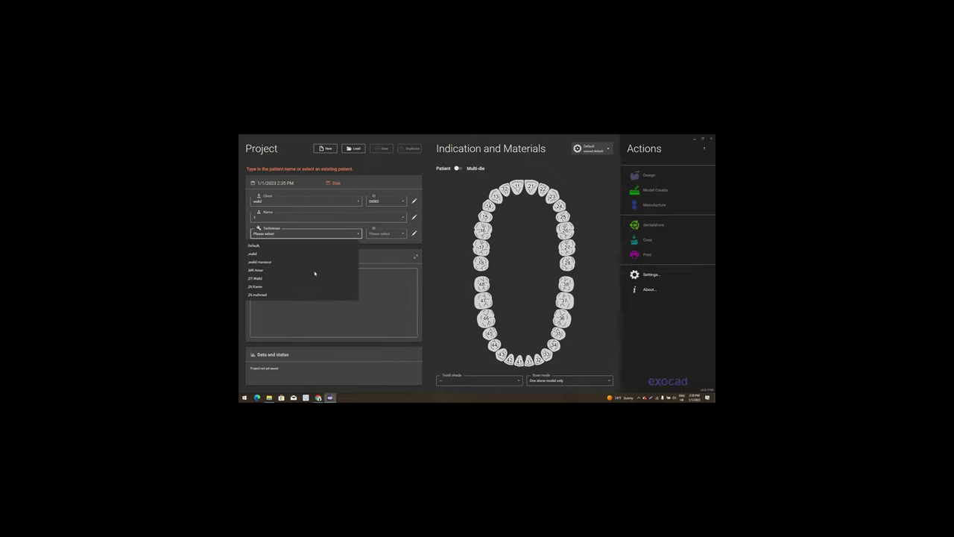
pyautogui.click(317, 261)
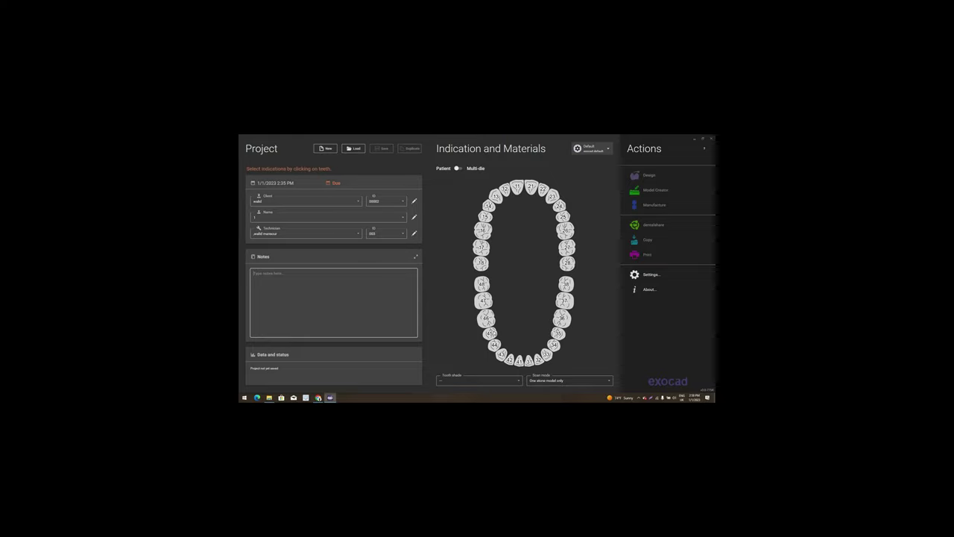
# Make tooth 45 a coping and mark teeth 13–16 as antagonists
pyautogui.click(490, 333)
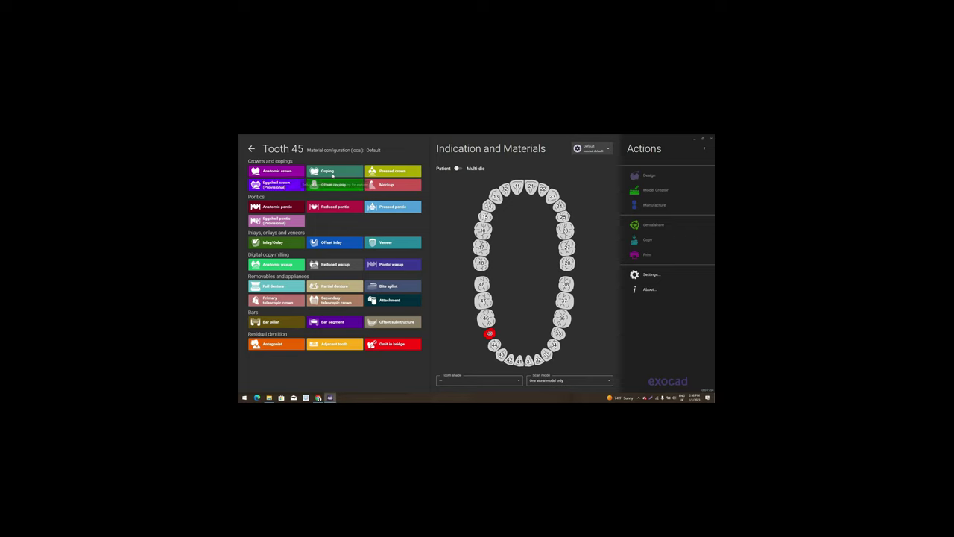
pyautogui.click(328, 171)
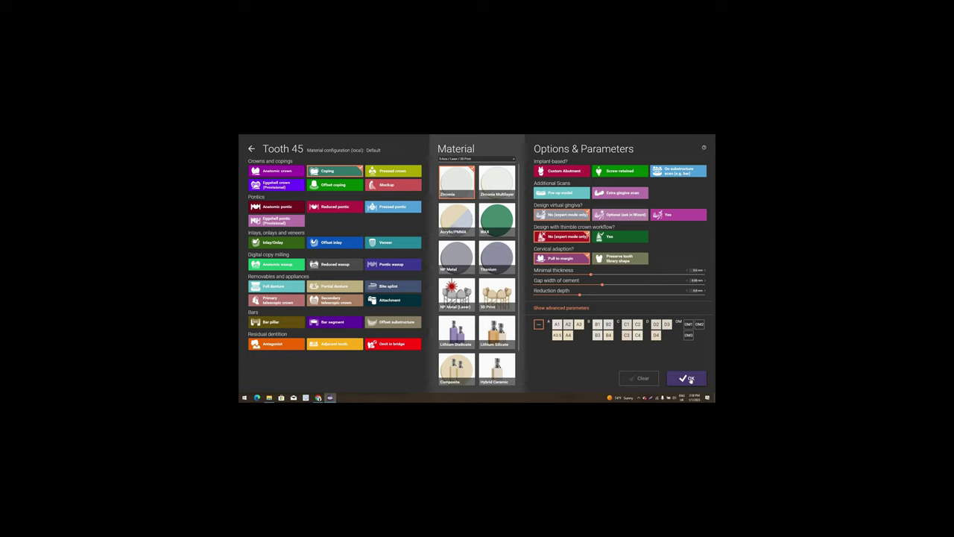
pyautogui.click(687, 378)
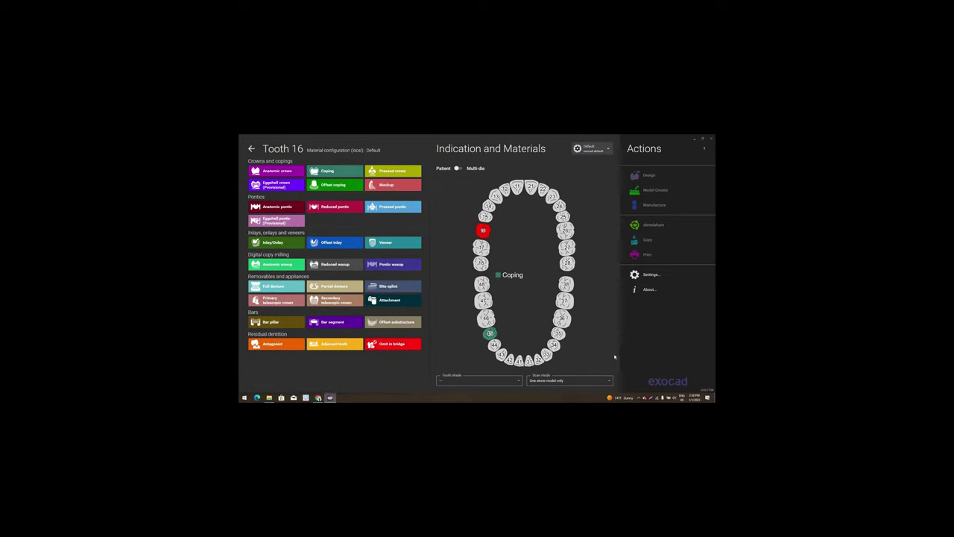
pyautogui.click(687, 378)
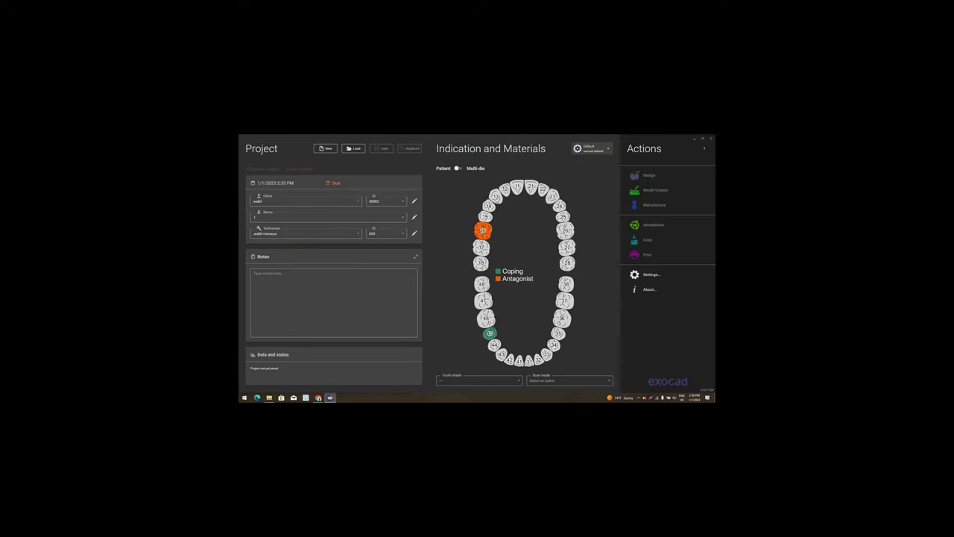
pyautogui.click(496, 195)
pyautogui.click(489, 205)
pyautogui.click(485, 217)
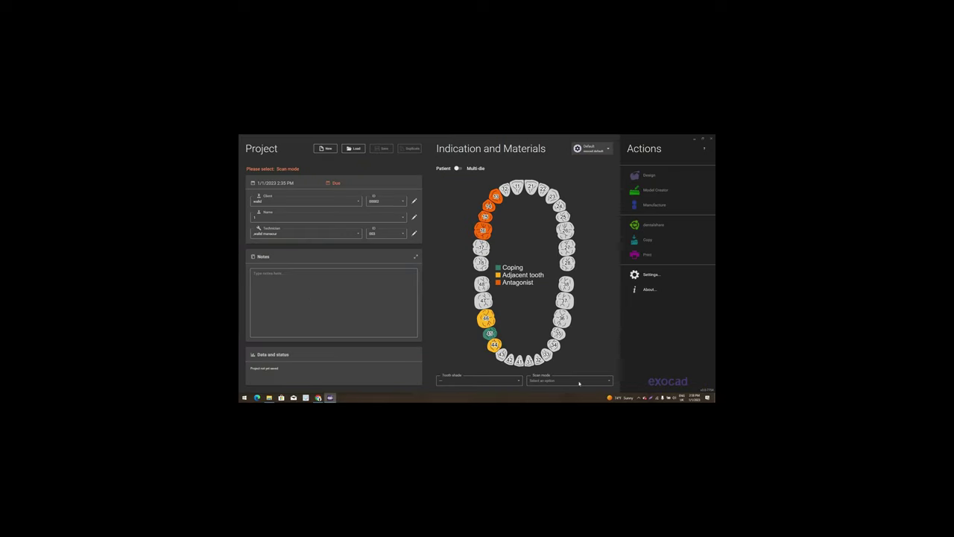
# Set scan mode to Two stone models in occlusion and save the project
pyautogui.click(569, 380)
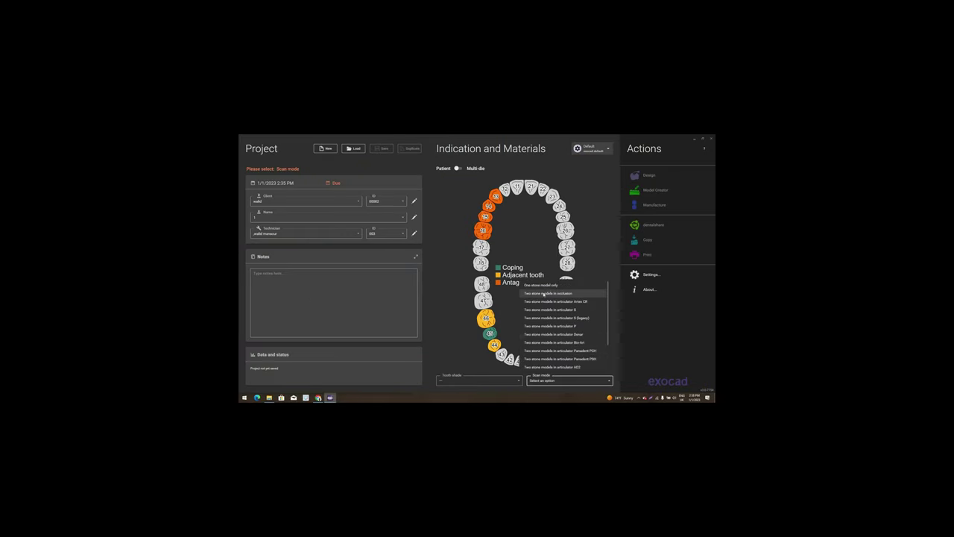
pyautogui.click(581, 295)
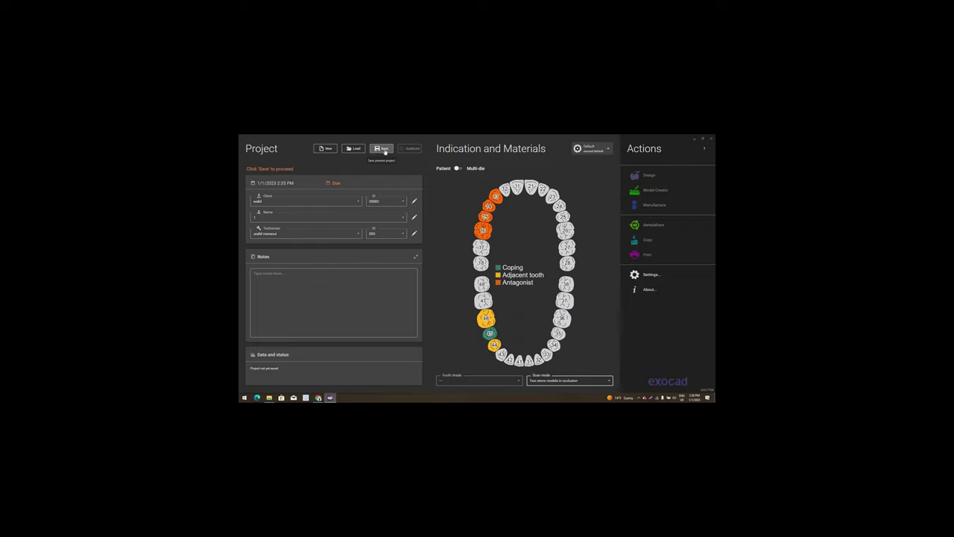
pyautogui.click(384, 149)
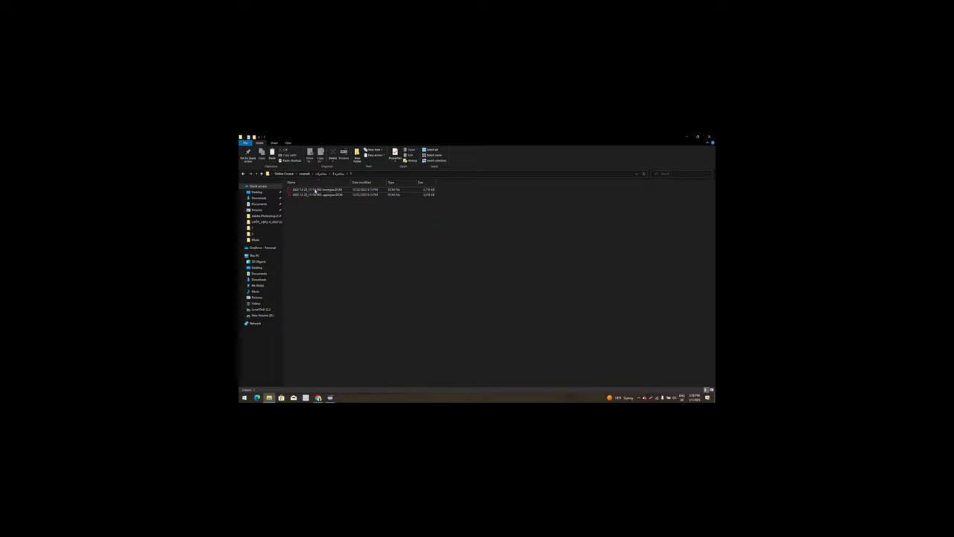
# Copy both DCM scans into the project's data folder and close File Explorer
pyautogui.hotkey('ctrl', 'a')
pyautogui.rightClick(315, 189)
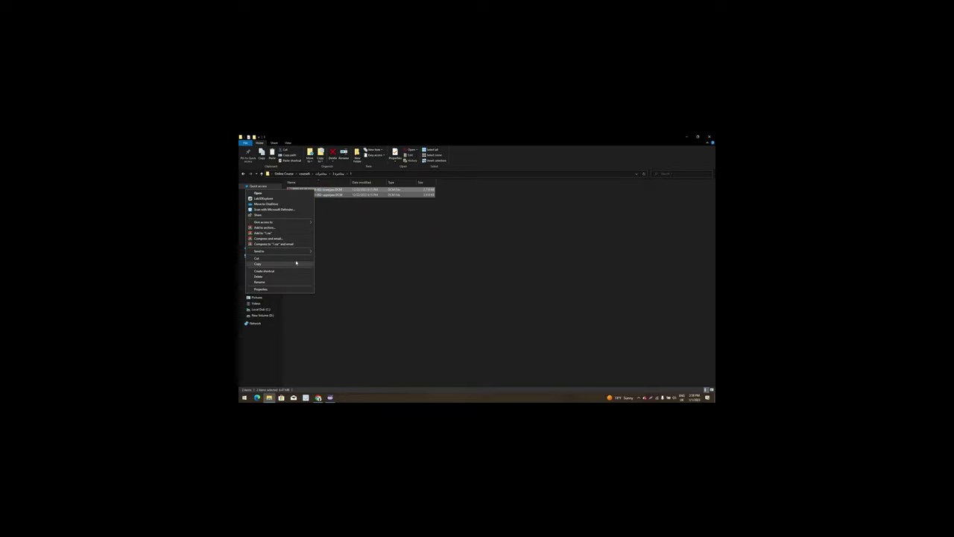
pyautogui.click(296, 264)
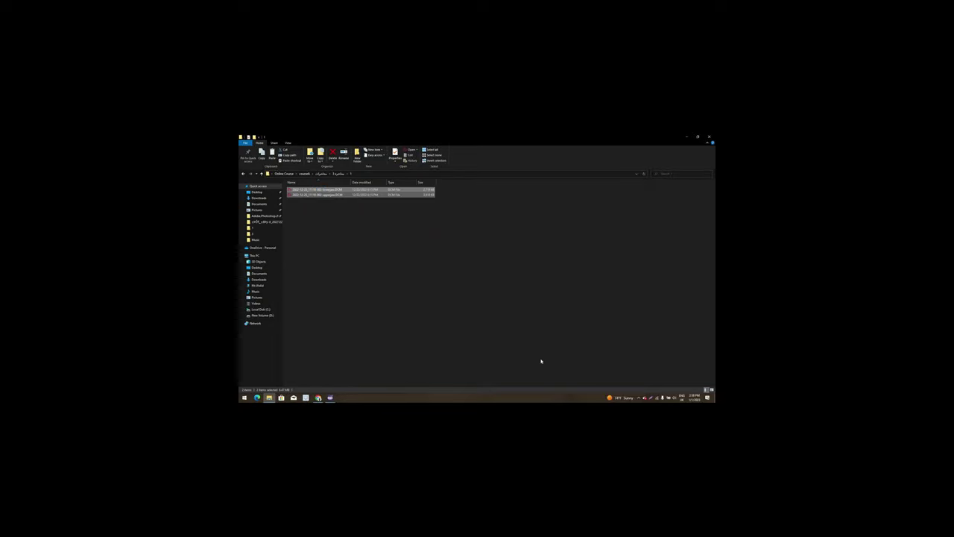
pyautogui.click(686, 137)
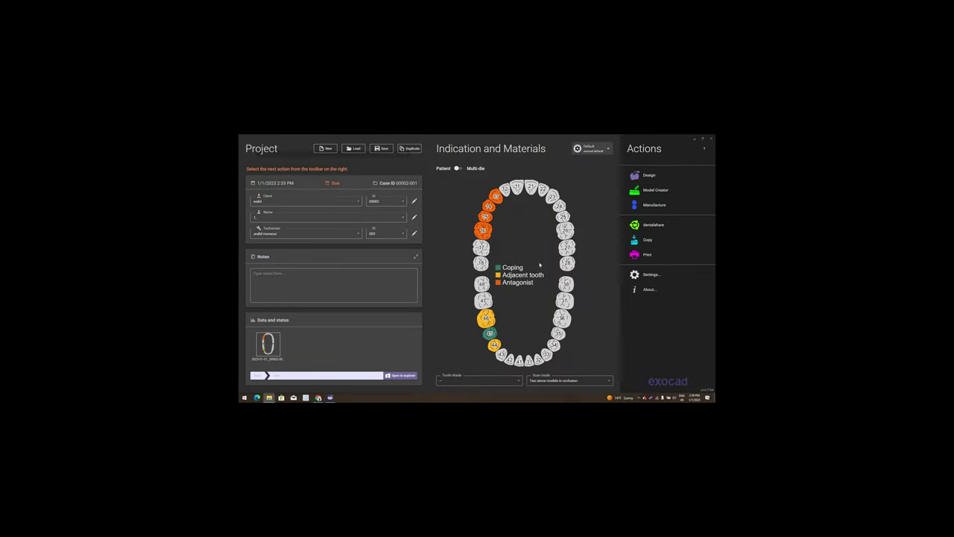
pyautogui.click(541, 186)
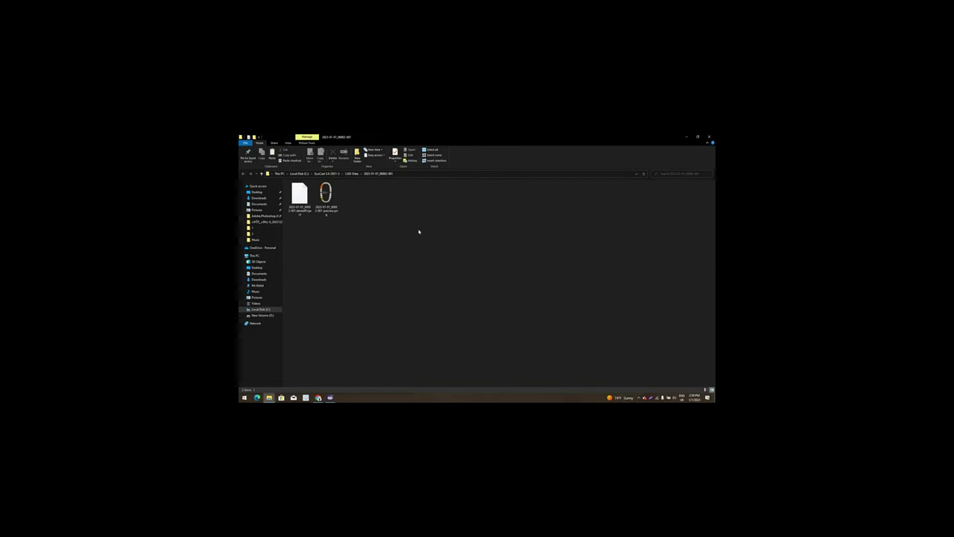
pyautogui.rightClick(357, 223)
pyautogui.click(376, 258)
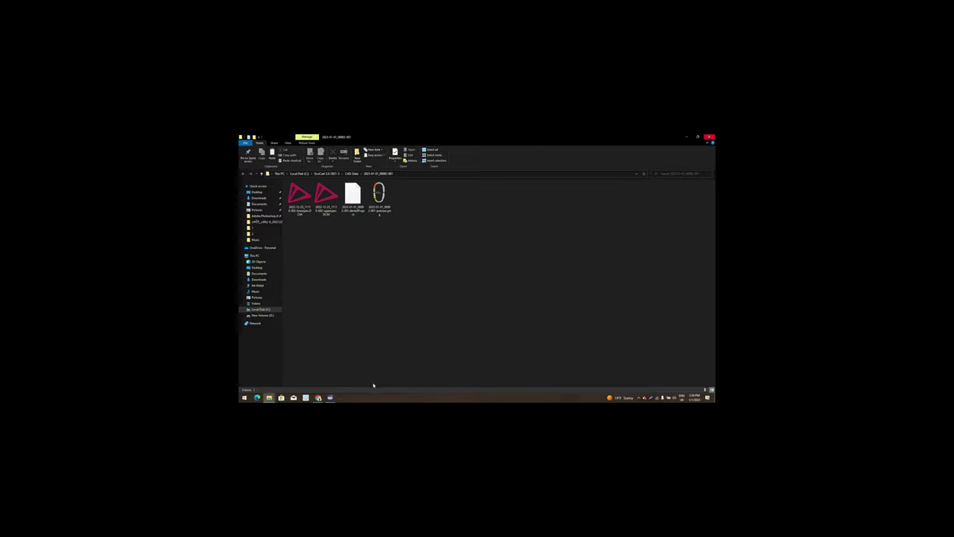
pyautogui.click(709, 137)
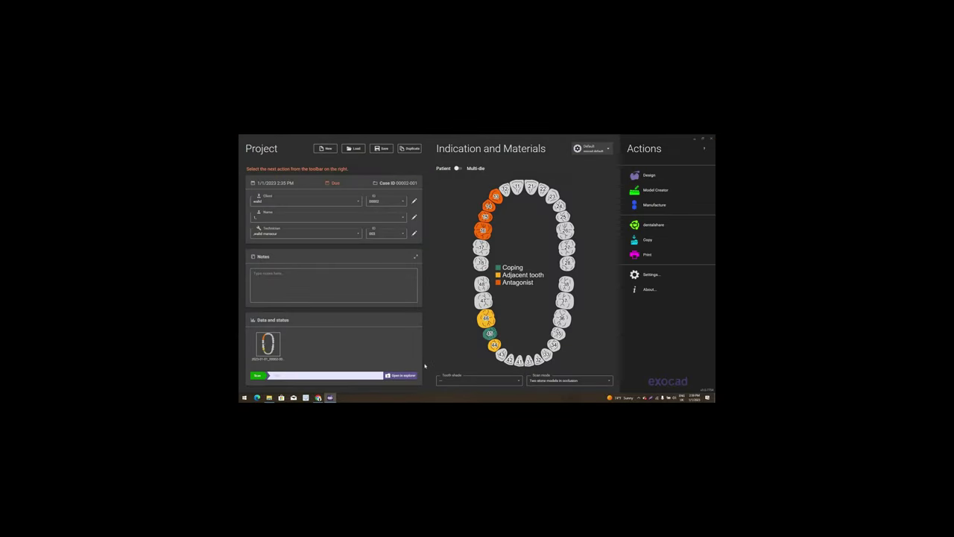
# Save the case, start Design, and load the jaw scan followed by the antagonist scan
pyautogui.click(380, 149)
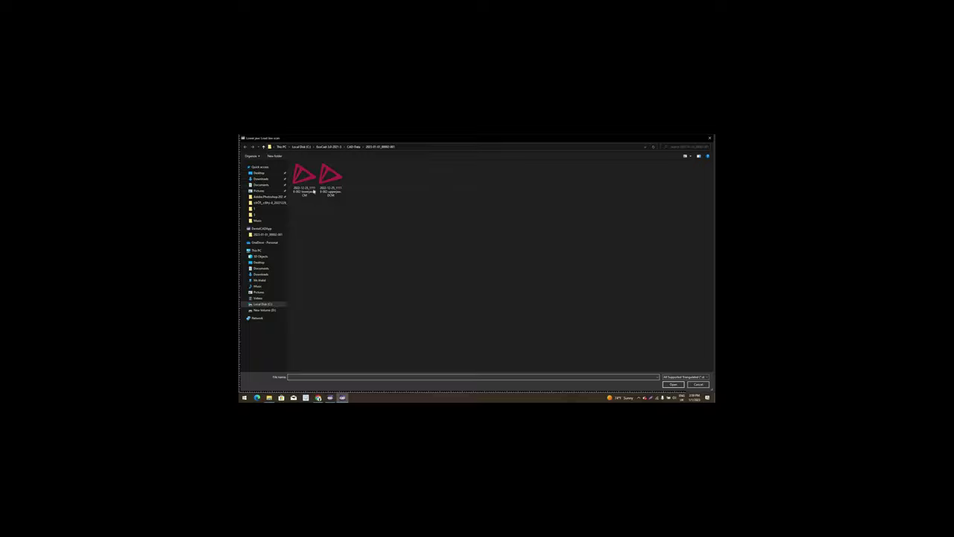
pyautogui.doubleClick(312, 188)
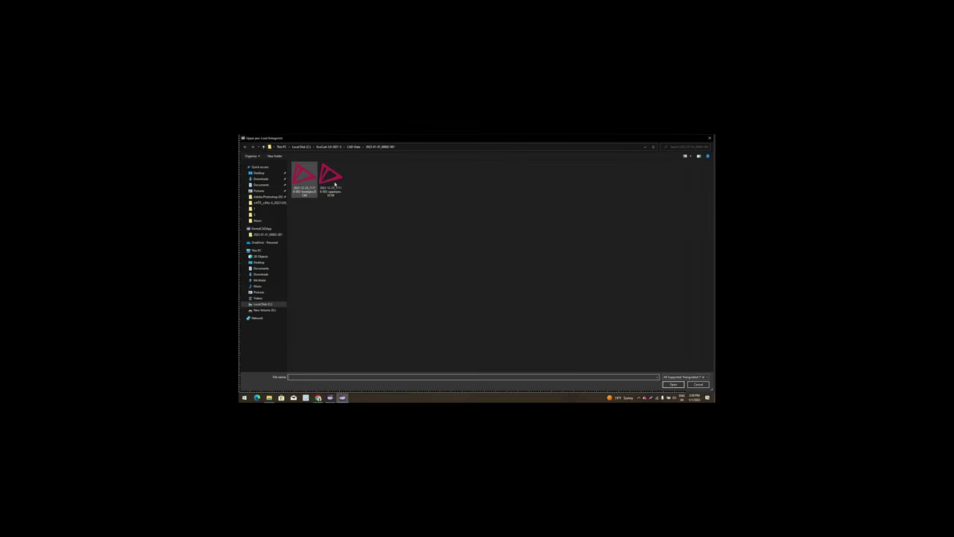
pyautogui.doubleClick(331, 179)
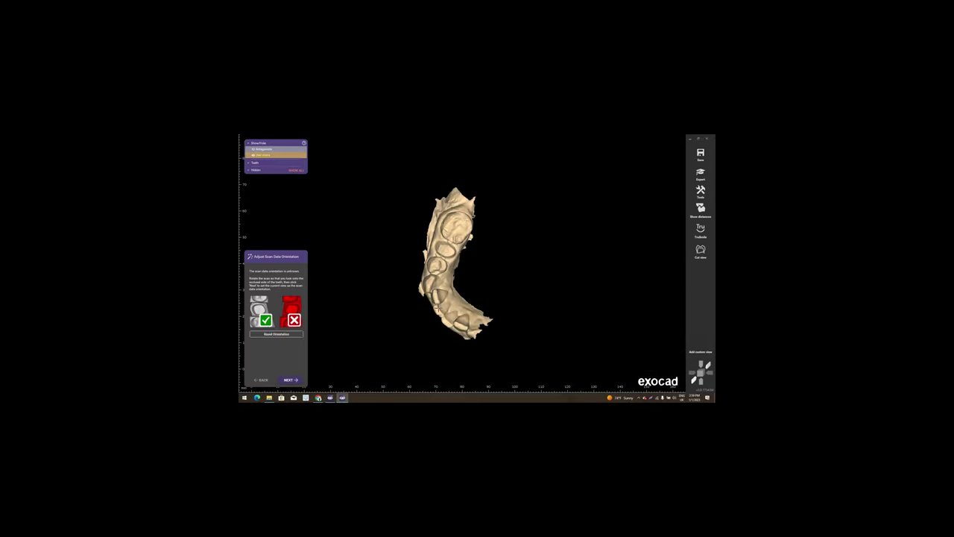
# Rotate the jaw scan so its occlusal side faces up and bring up the Tools list
pyautogui.moveTo(439, 303); pyautogui.dragTo(461, 296, button='right')
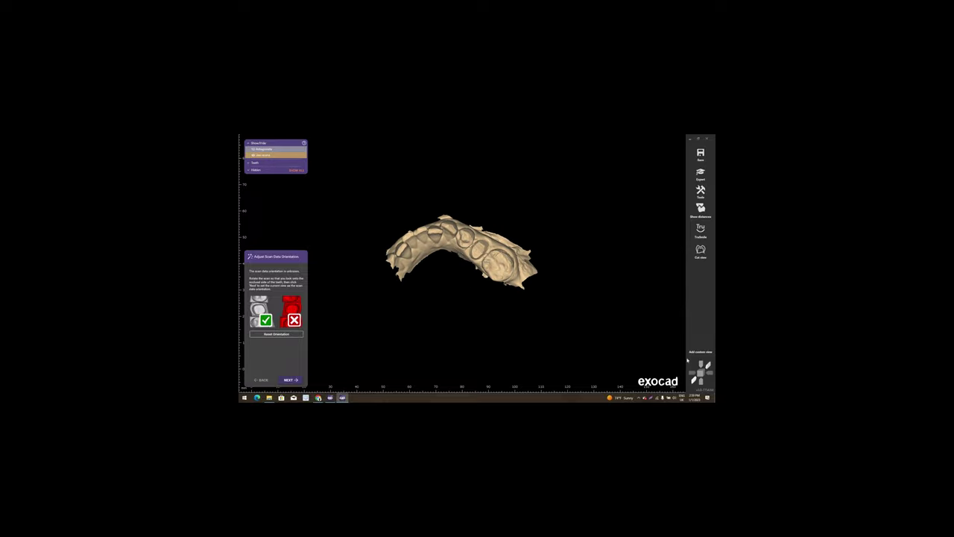
pyautogui.moveTo(676, 357); pyautogui.dragTo(470, 319, button='right')
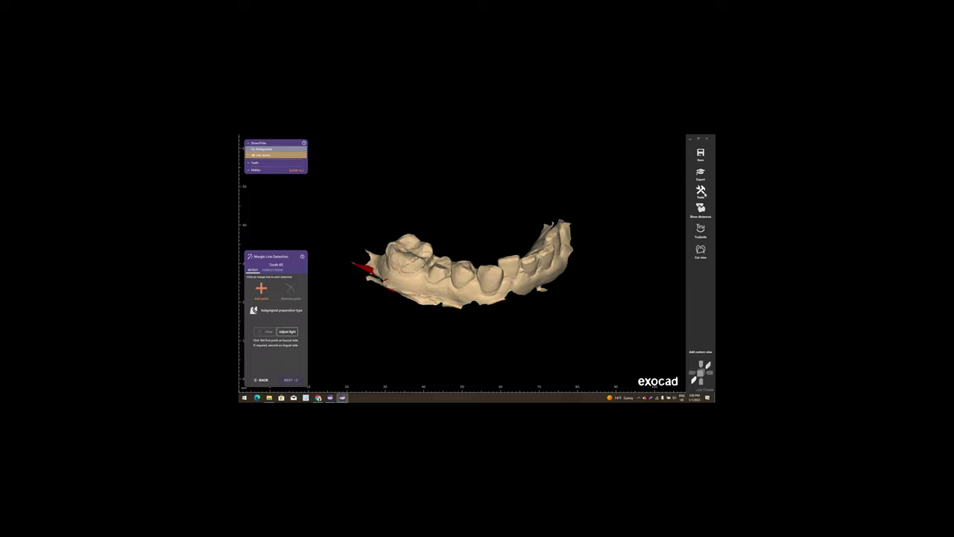
pyautogui.click(701, 191)
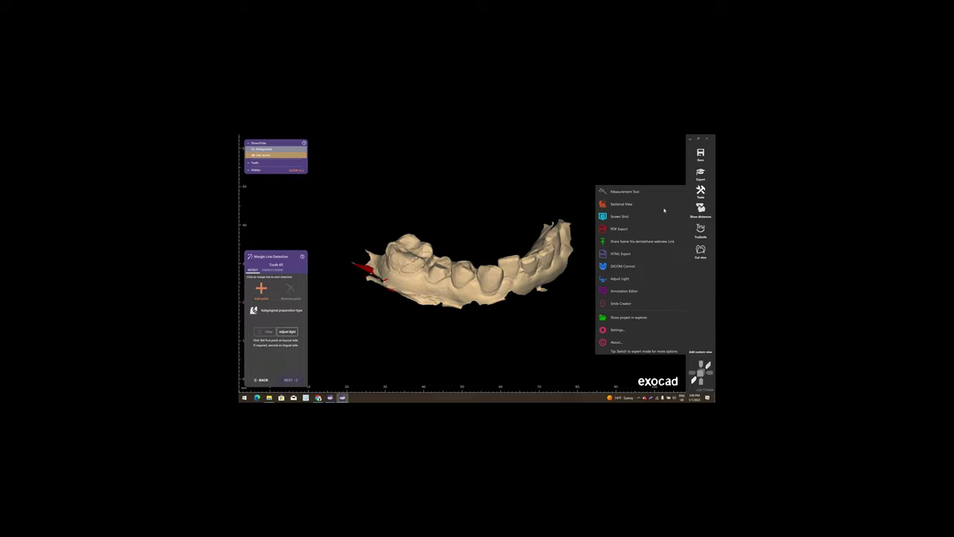
# Enable Show grid in the program settings and apply
pyautogui.click(645, 330)
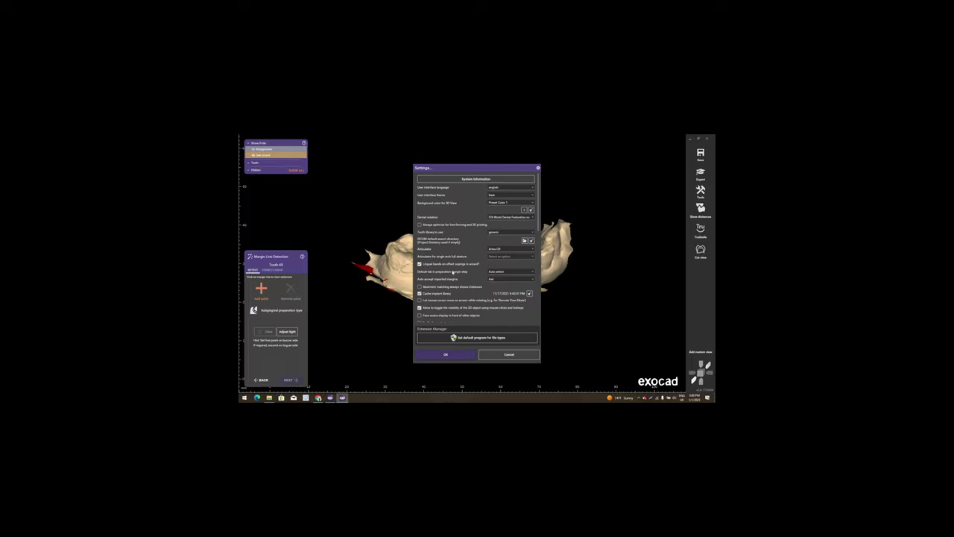
pyautogui.scroll(-1, 447, 287)
pyautogui.scroll(-1, 444, 302)
pyautogui.scroll(-1, 436, 317)
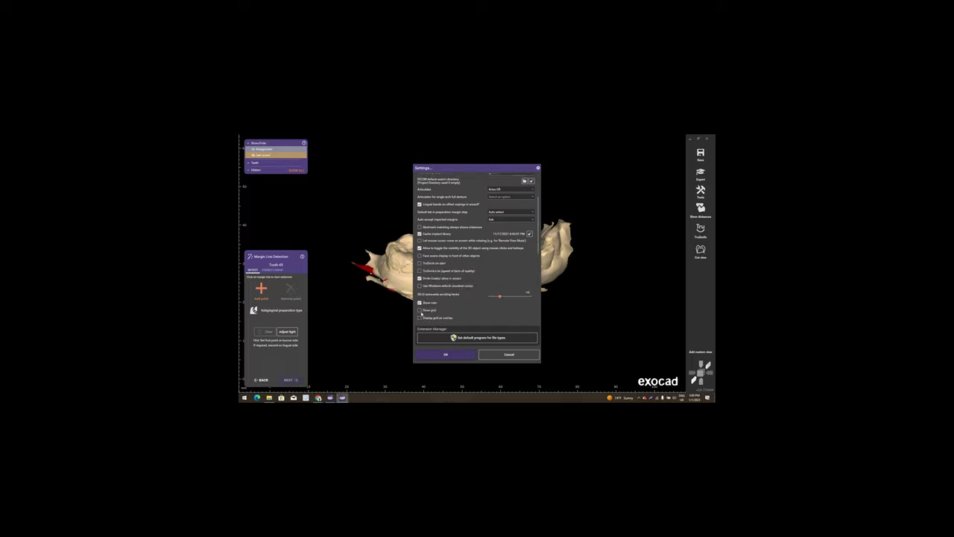
pyautogui.click(419, 310)
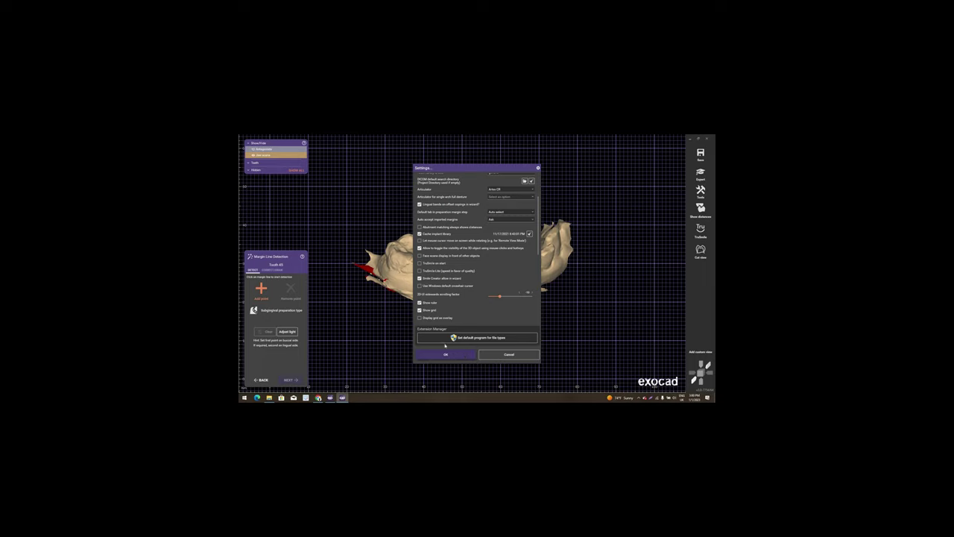
pyautogui.click(420, 311)
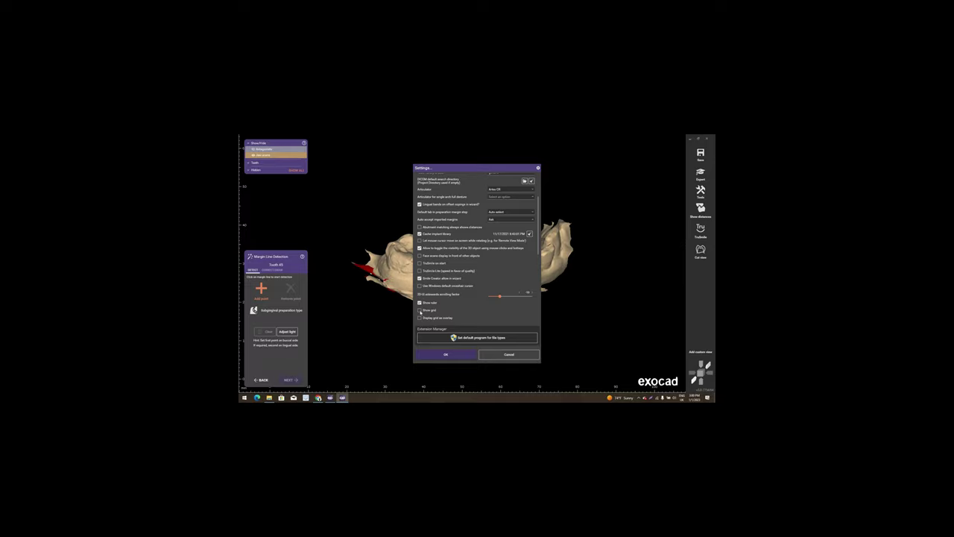
pyautogui.click(420, 310)
pyautogui.click(420, 310)
pyautogui.click(446, 356)
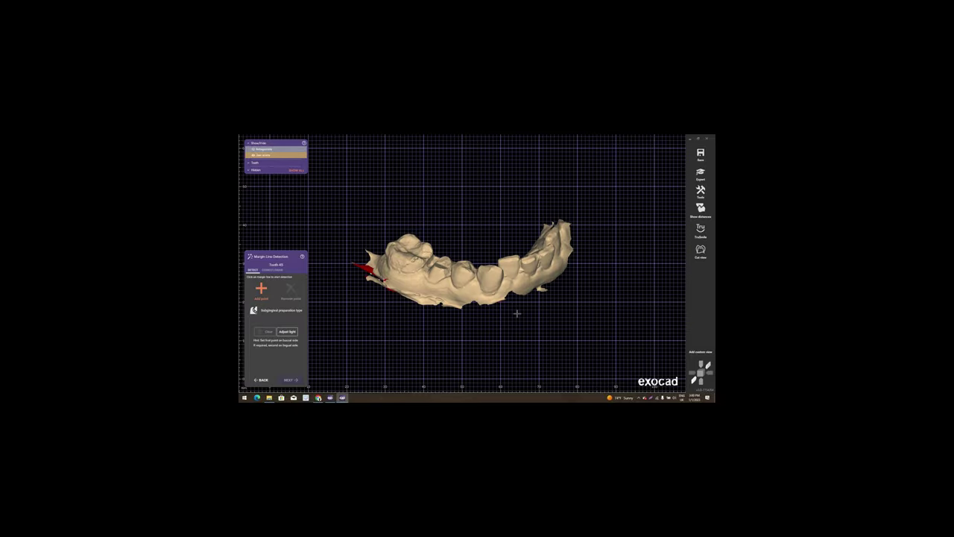
# Switch to Expert mode and hide the antagonist, leaving an occlusal view of the jaw scan
pyautogui.scroll(2, 496, 299)
pyautogui.moveTo(496, 298)
pyautogui.mouseDown(button='right')
pyautogui.moveTo(531, 249)
pyautogui.moveTo(559, 303)
pyautogui.mouseUp(button='right')
pyautogui.scroll(2, 592, 219)
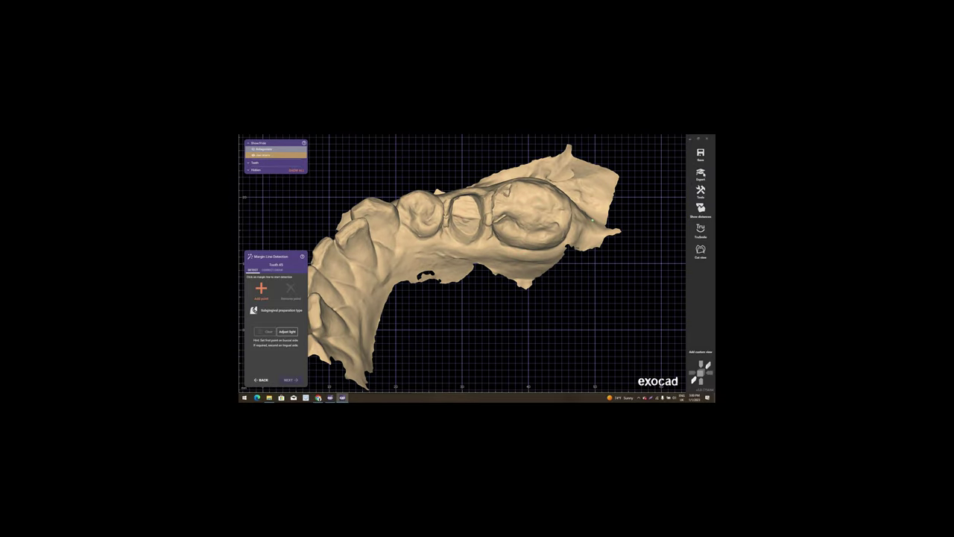
pyautogui.click(701, 174)
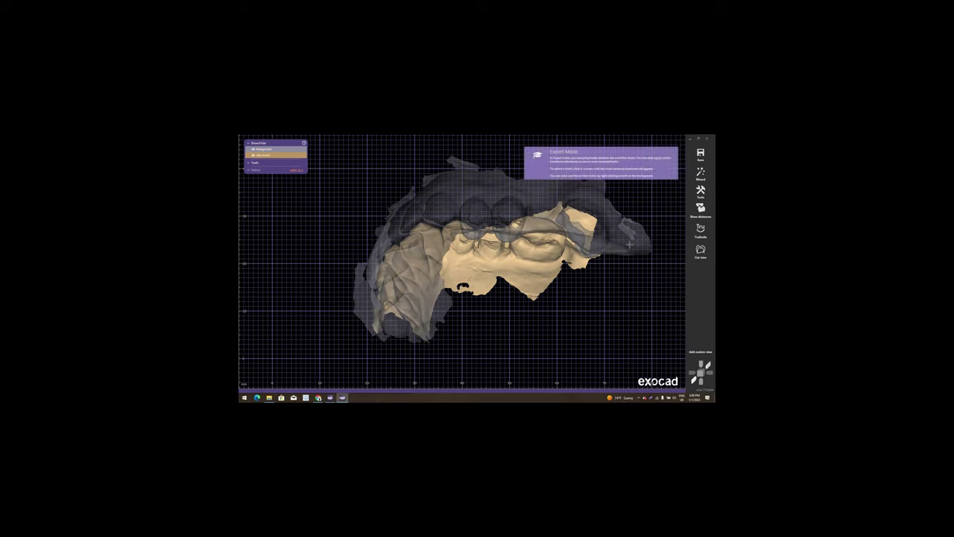
pyautogui.keyDown('ctrl'); pyautogui.middleClick(635, 219); pyautogui.keyUp('ctrl')
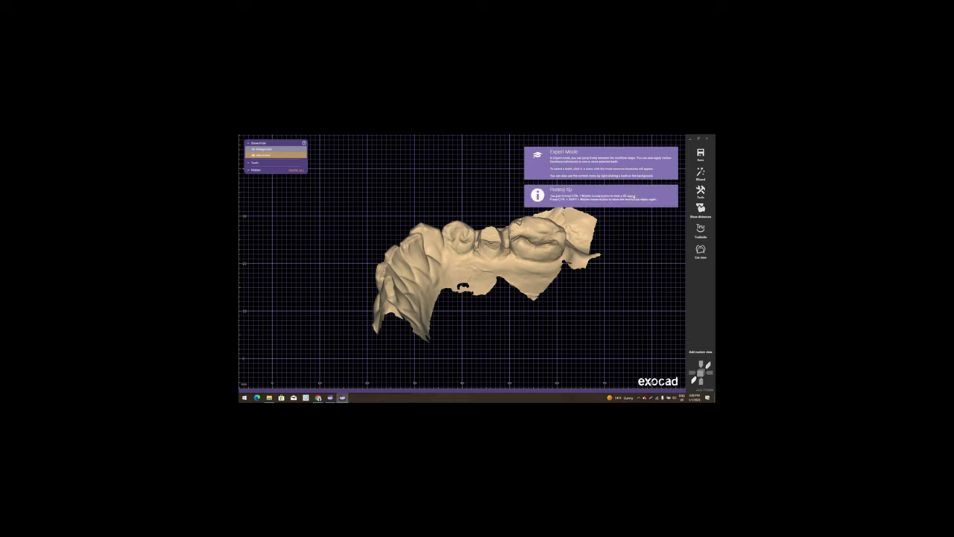
pyautogui.moveTo(587, 240); pyautogui.dragTo(447, 259, button='right')
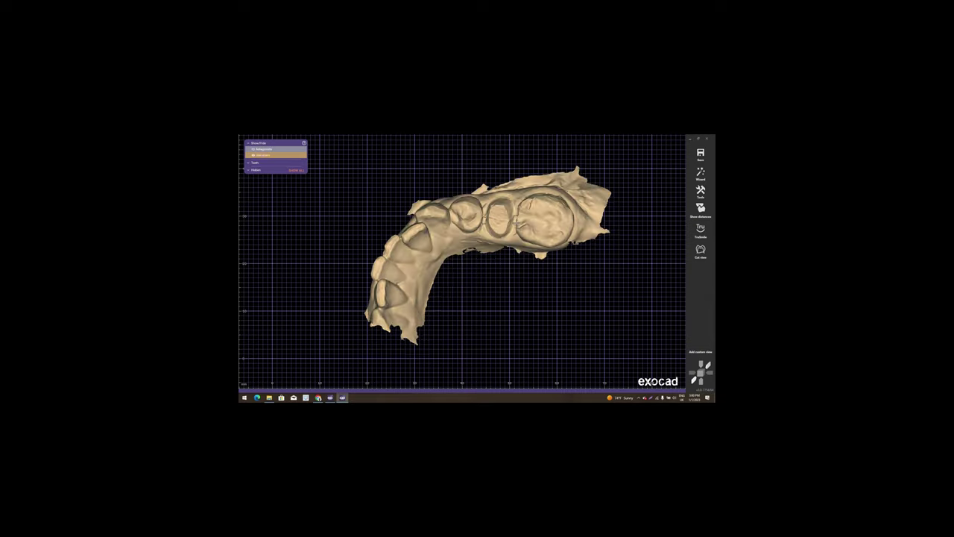
# Start Free-Form Scan Data editing on the jaw scan with the Smooth/Flatten brush
pyautogui.rightClick(452, 237)
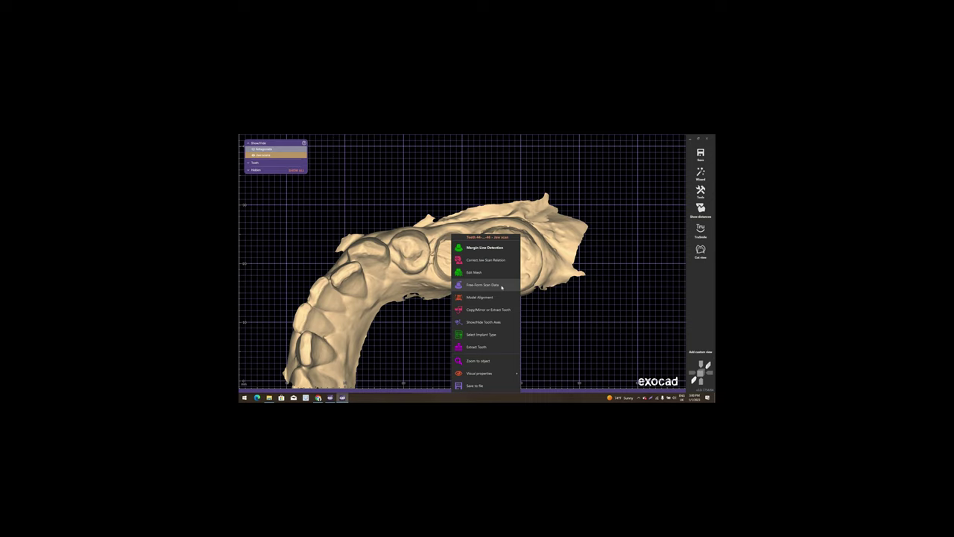
pyautogui.click(440, 268)
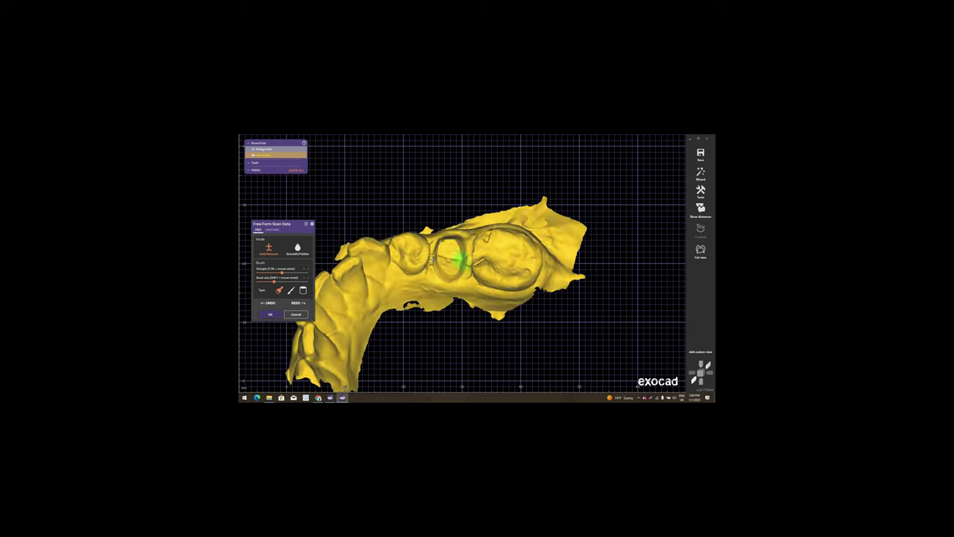
pyautogui.scroll(3, 448, 267)
pyautogui.scroll(3, 448, 267)
pyautogui.click(297, 248)
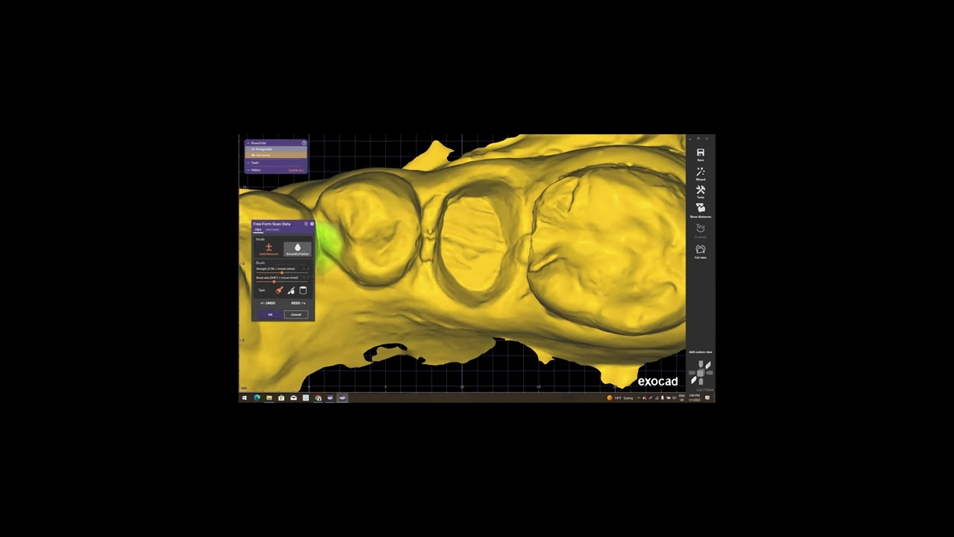
# Smooth the surface down through the interdental gap and apply the edit
pyautogui.scroll(2, 440, 228)
pyautogui.scroll(3, 436, 226)
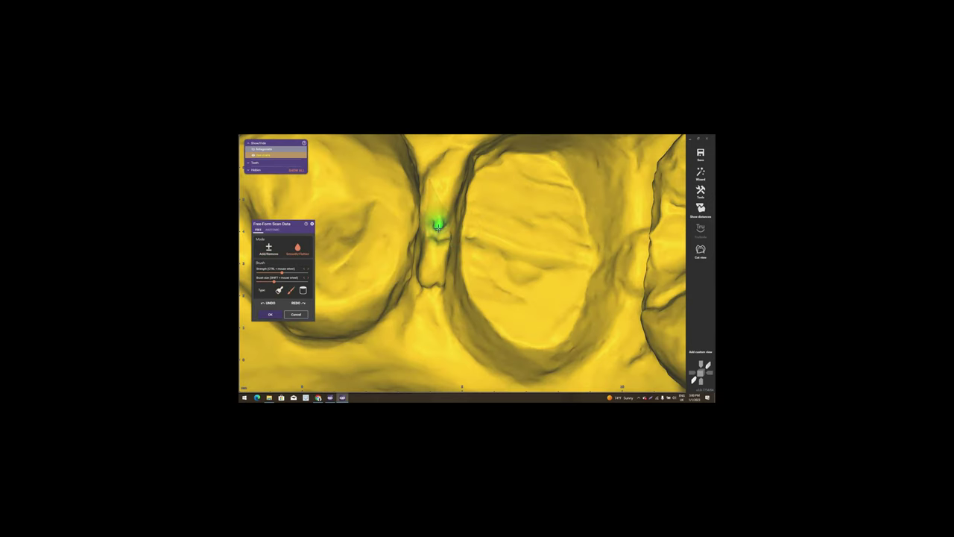
pyautogui.scroll(2, 439, 225)
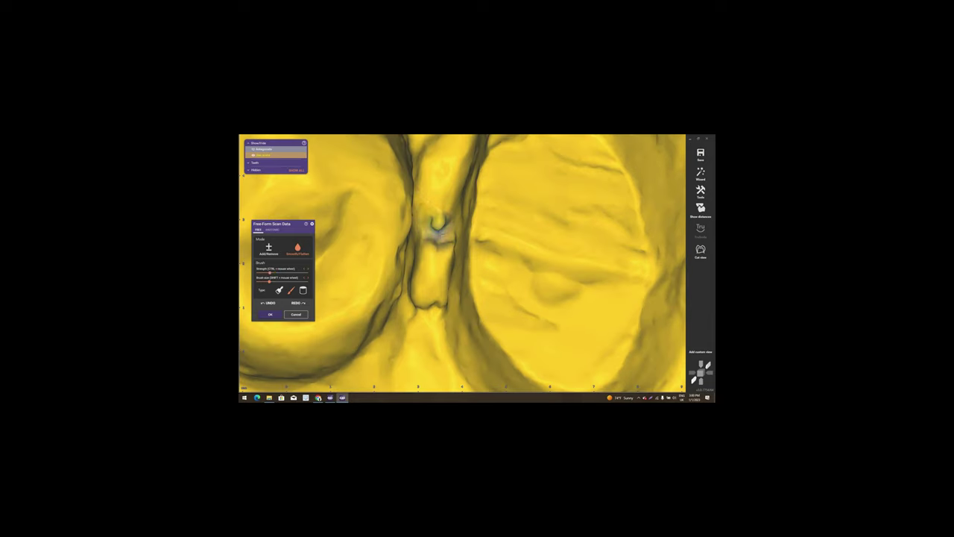
pyautogui.moveTo(439, 224); pyautogui.dragTo(435, 231)
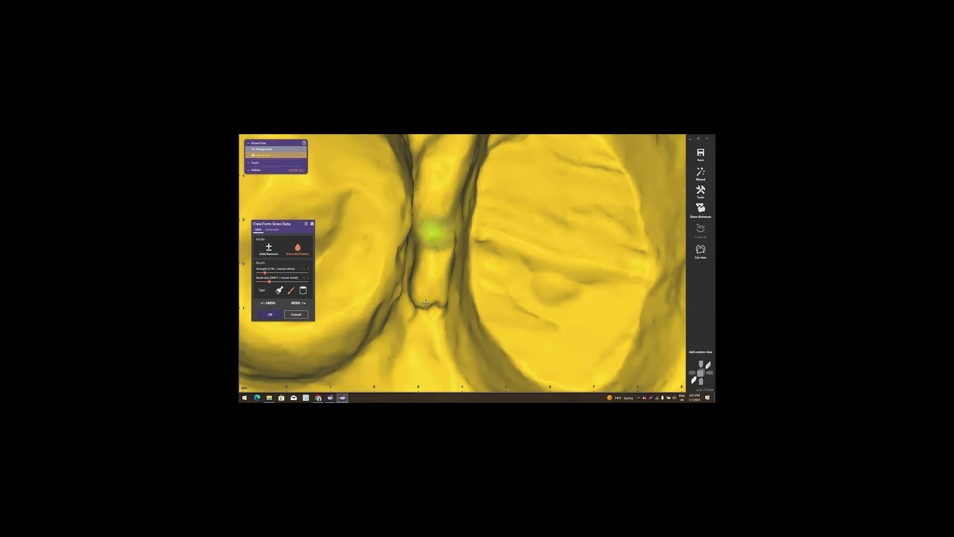
pyautogui.moveTo(436, 227); pyautogui.dragTo(427, 304)
pyautogui.scroll(-5, 487, 303)
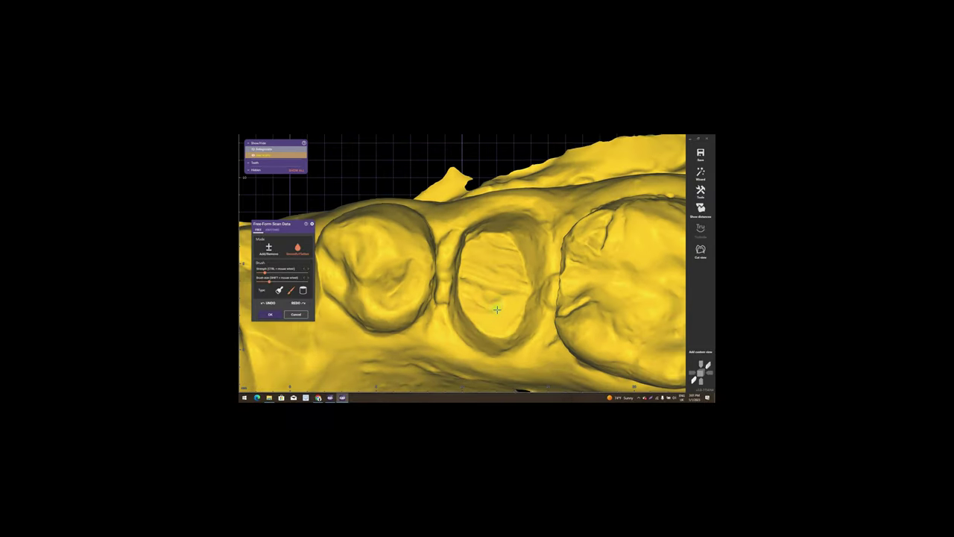
pyautogui.moveTo(489, 304)
pyautogui.mouseDown(button='right')
pyautogui.moveTo(507, 311)
pyautogui.moveTo(457, 327)
pyautogui.mouseUp(button='right')
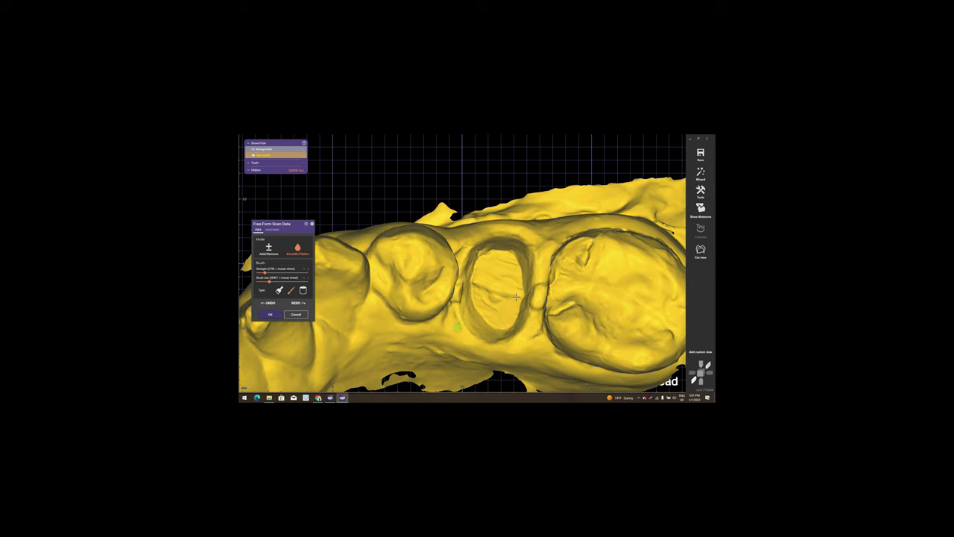
pyautogui.moveTo(516, 297); pyautogui.dragTo(253, 328, button='right')
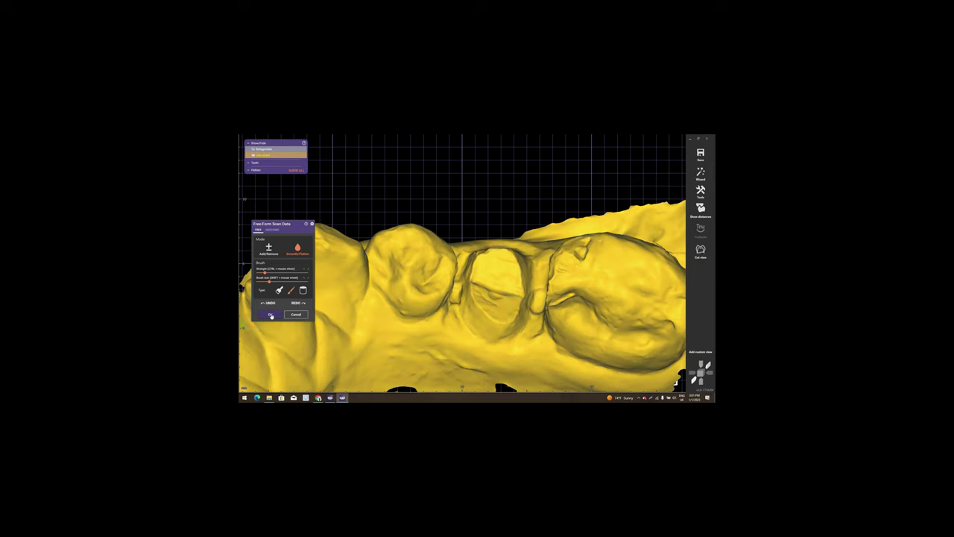
pyautogui.press('Return')
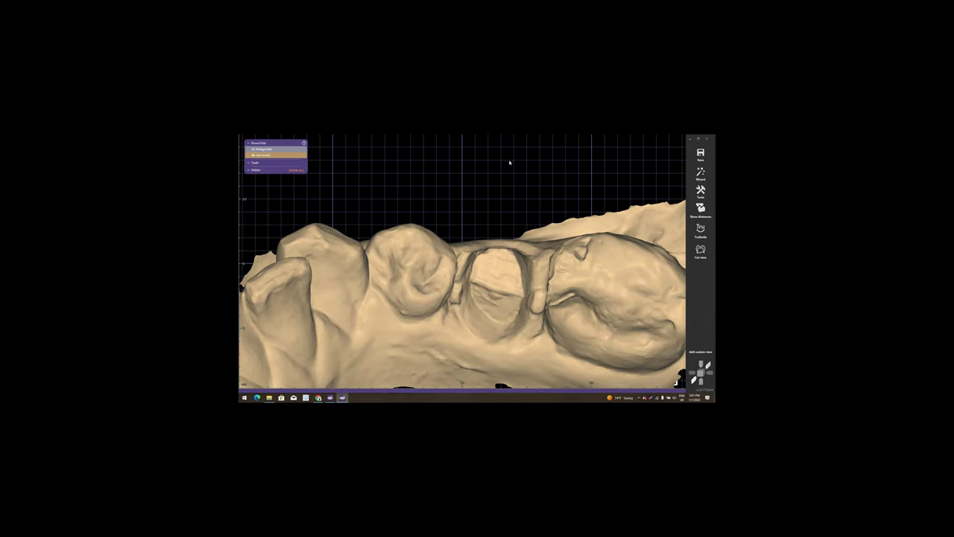
# Open the 3D Data Editor and cut away the excess region behind the last molar
pyautogui.rightClick(510, 162)
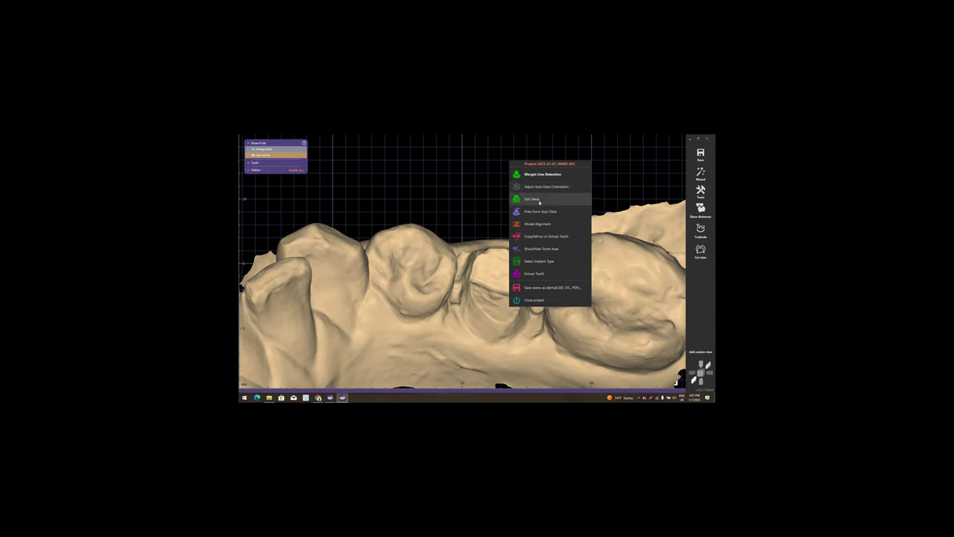
pyautogui.click(539, 202)
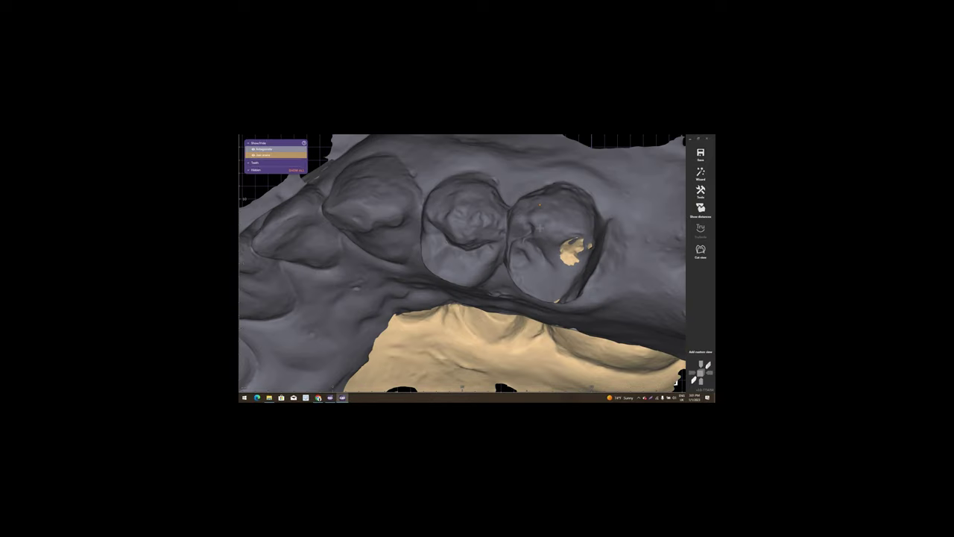
pyautogui.moveTo(539, 202)
pyautogui.mouseDown(button='right')
pyautogui.moveTo(613, 266)
pyautogui.moveTo(635, 257)
pyautogui.mouseUp(button='right')
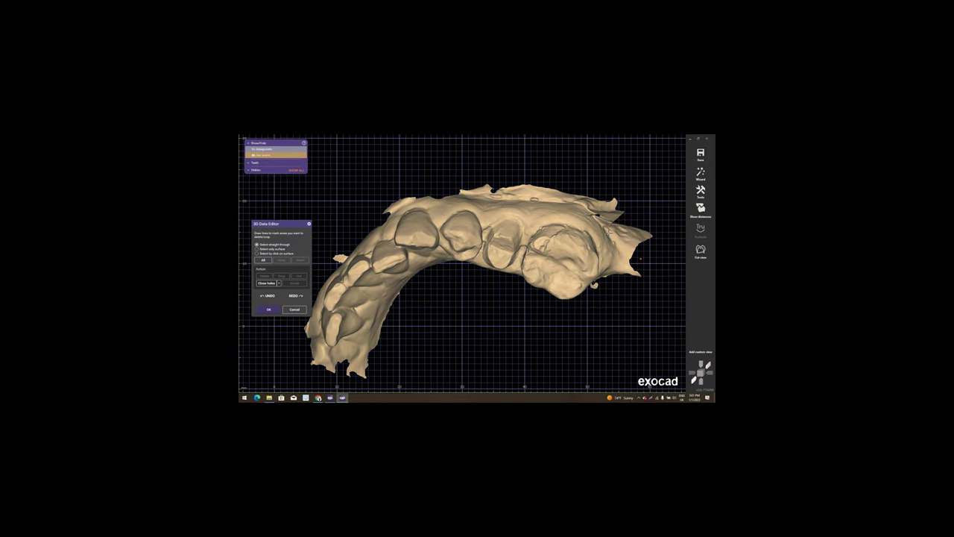
pyautogui.click(636, 257)
pyautogui.click(606, 232)
pyautogui.click(589, 213)
pyautogui.click(545, 203)
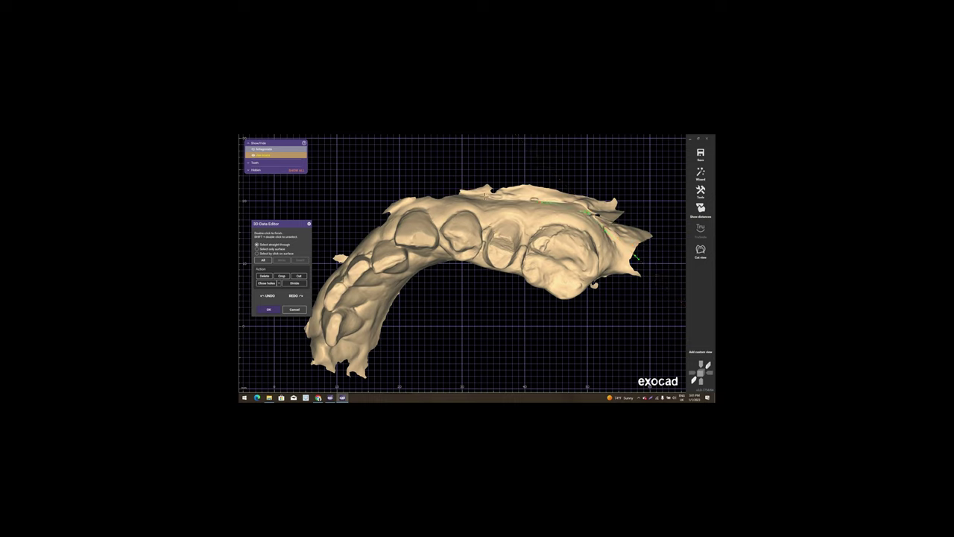
pyautogui.click(450, 191)
pyautogui.click(472, 156)
pyautogui.click(654, 188)
pyautogui.click(659, 235)
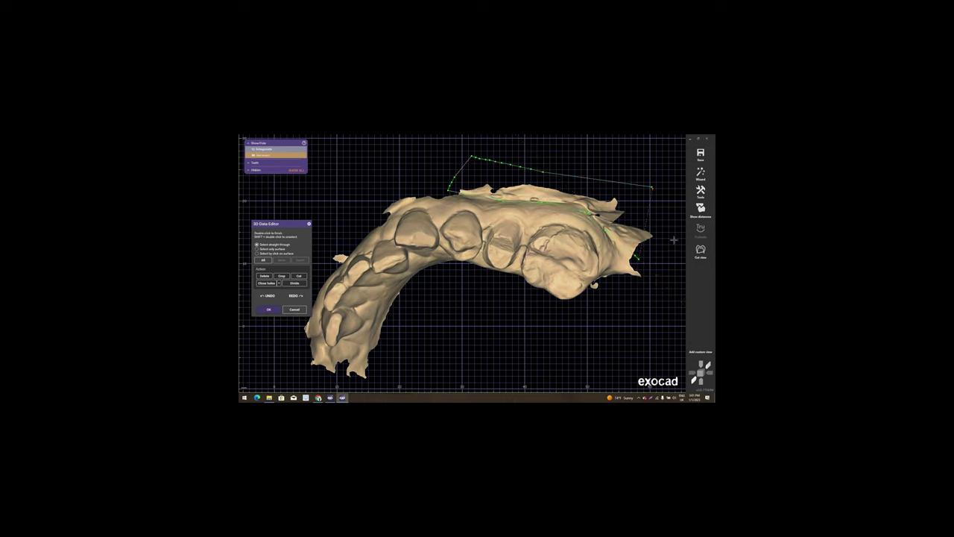
pyautogui.doubleClick(656, 258)
pyautogui.moveTo(656, 258); pyautogui.dragTo(565, 281, button='right')
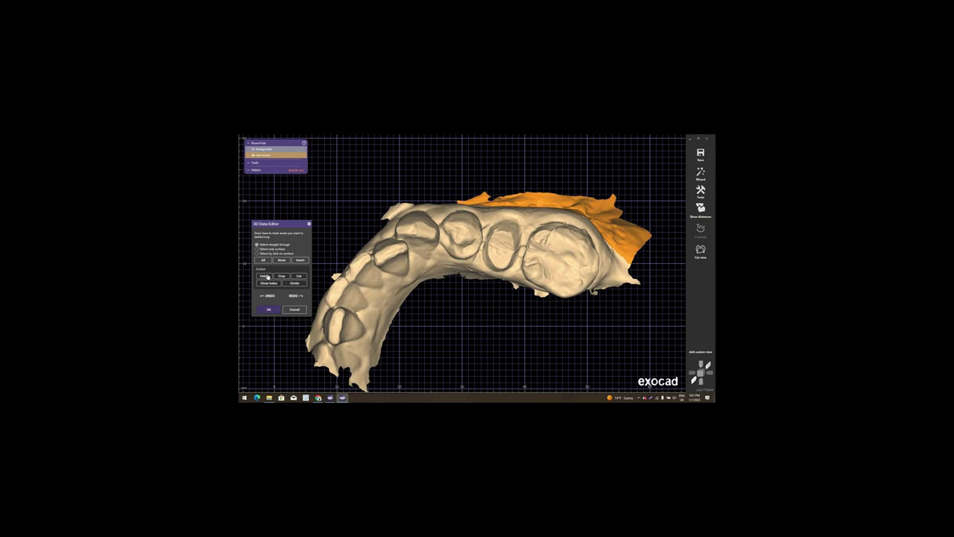
pyautogui.press('Delete')
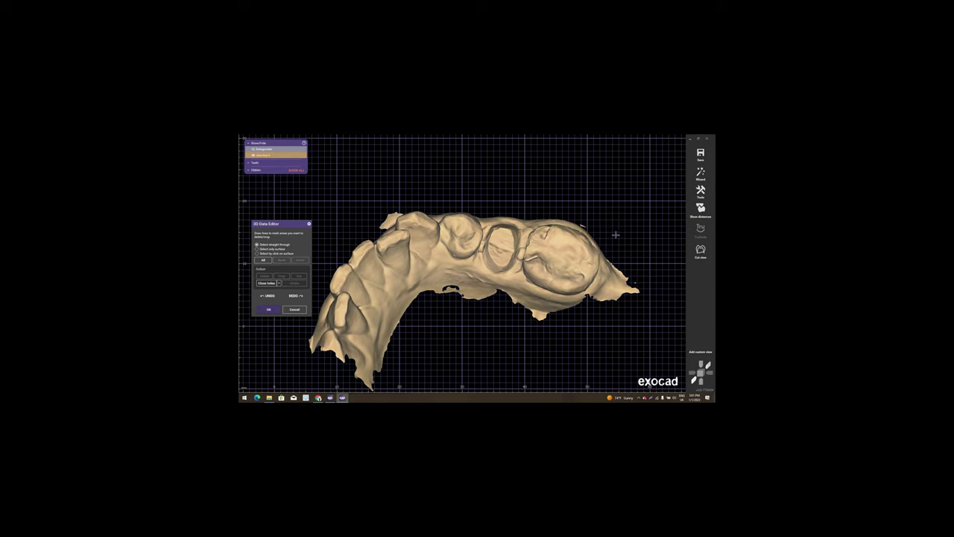
# Outline and delete a second excess region behind the last molar
pyautogui.scroll(3, 616, 237)
pyautogui.scroll(2, 617, 240)
pyautogui.click(617, 239)
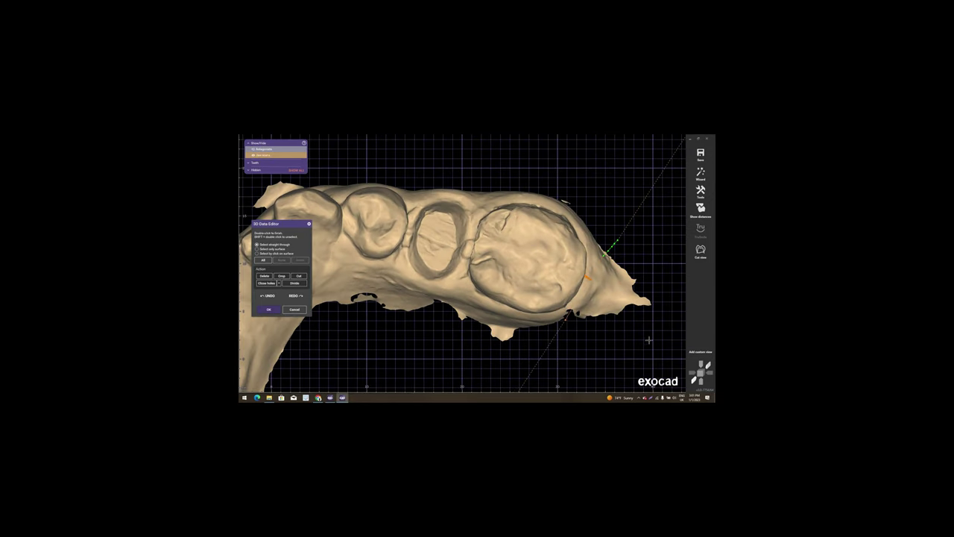
pyautogui.click(565, 317)
pyautogui.click(643, 347)
pyautogui.click(664, 308)
pyautogui.doubleClick(621, 244)
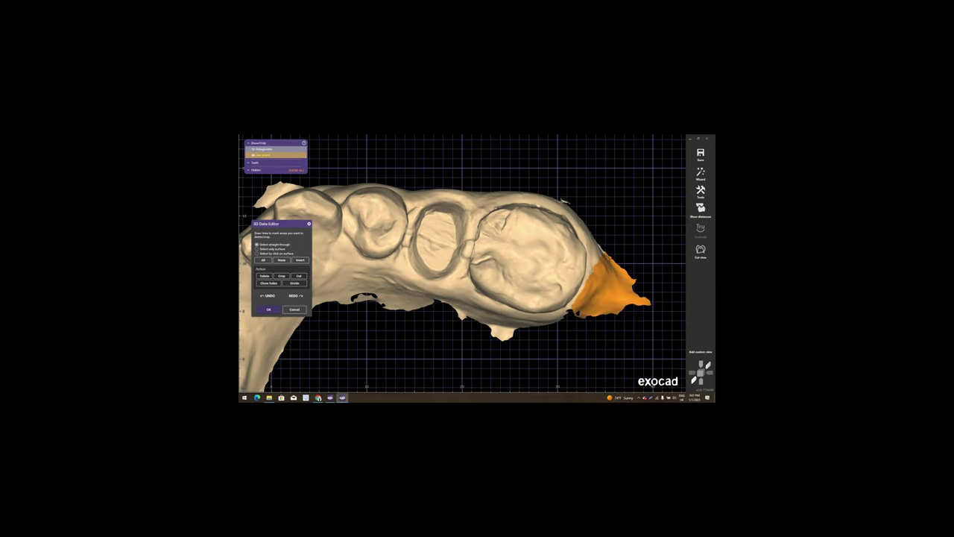
pyautogui.moveTo(621, 245); pyautogui.dragTo(584, 204, button='right')
pyautogui.scroll(3, 584, 204)
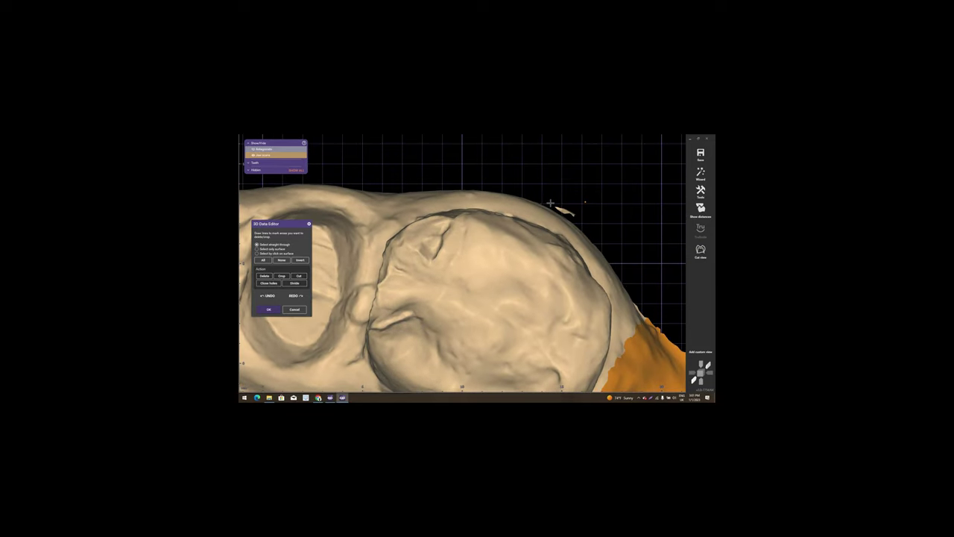
pyautogui.press('Delete')
# Outline and delete a small loose fragment of the scan
pyautogui.click(553, 206)
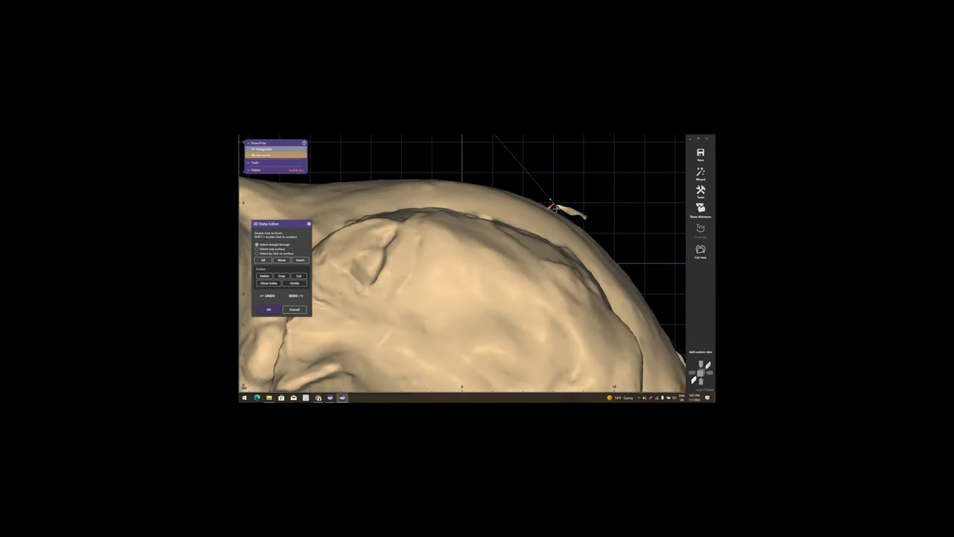
pyautogui.click(597, 220)
pyautogui.doubleClick(573, 198)
pyautogui.click(266, 277)
# Outline and delete the ragged lower border of the jaw scan
pyautogui.scroll(-2, 511, 290)
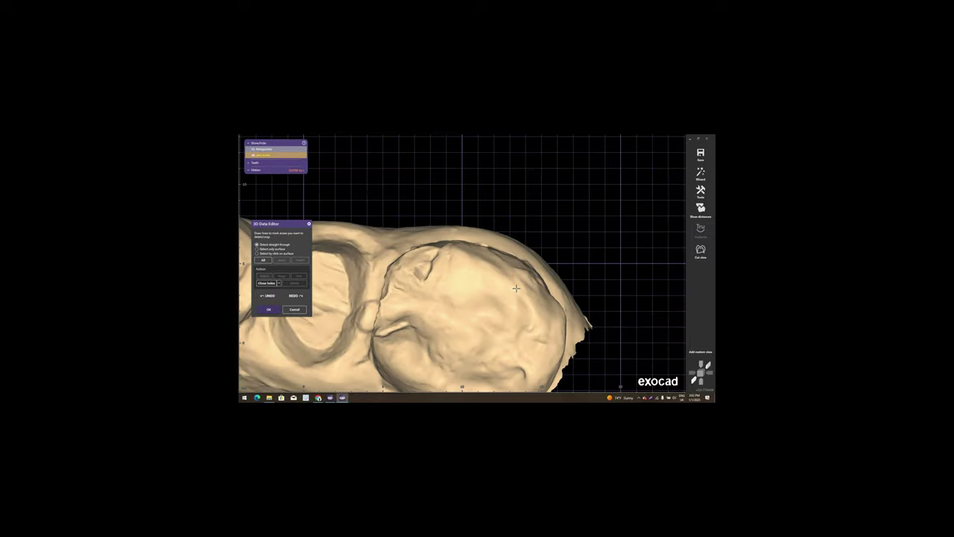
pyautogui.scroll(-1, 472, 304)
pyautogui.moveTo(471, 304)
pyautogui.mouseDown(button='right')
pyautogui.moveTo(440, 343)
pyautogui.moveTo(507, 294)
pyautogui.mouseUp(button='right')
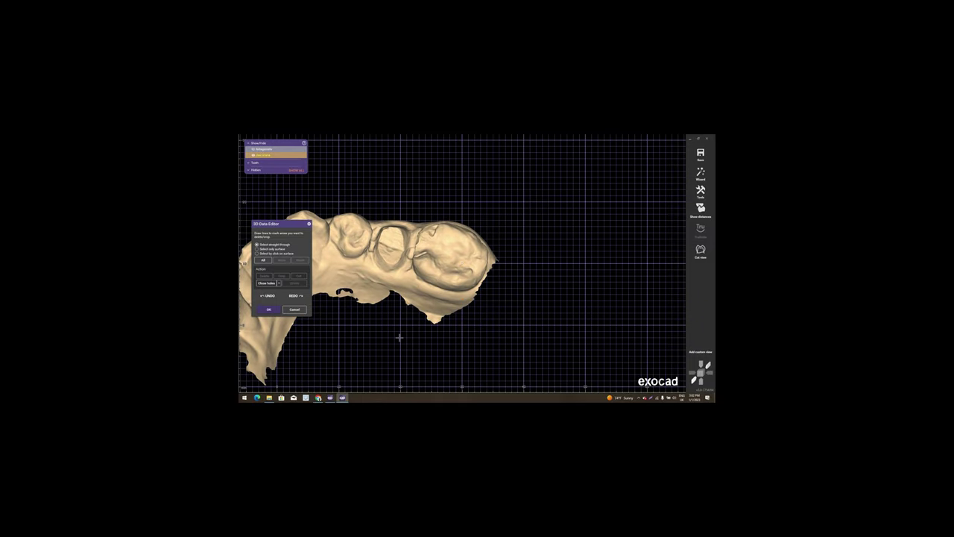
pyautogui.moveTo(398, 334)
pyautogui.mouseDown(button='right')
pyautogui.moveTo(544, 336)
pyautogui.moveTo(607, 313)
pyautogui.mouseUp(button='right')
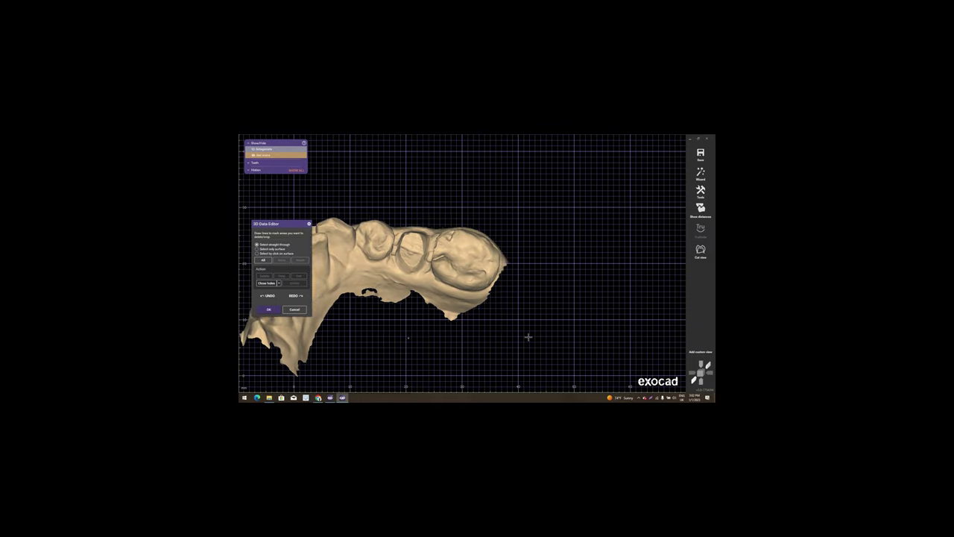
pyautogui.click(619, 311)
pyautogui.click(511, 265)
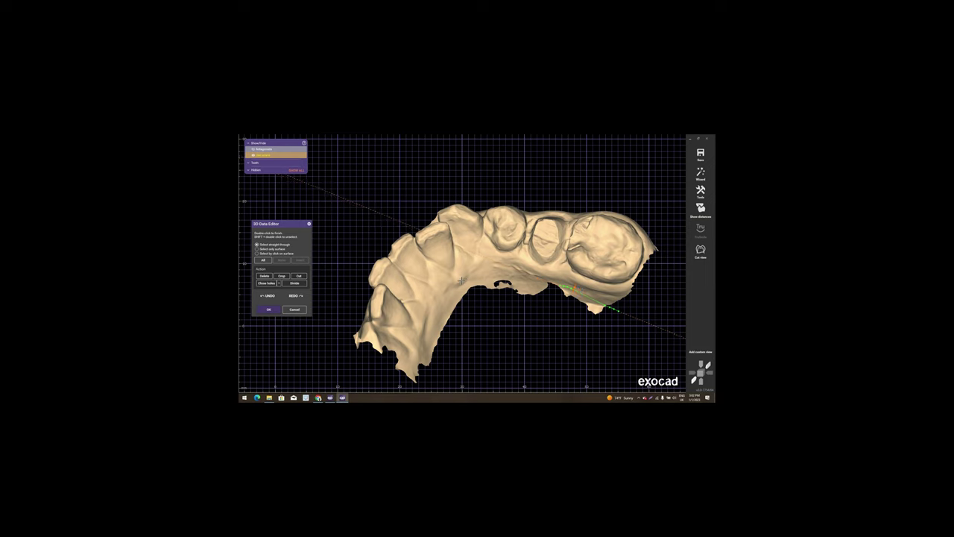
pyautogui.doubleClick(403, 381)
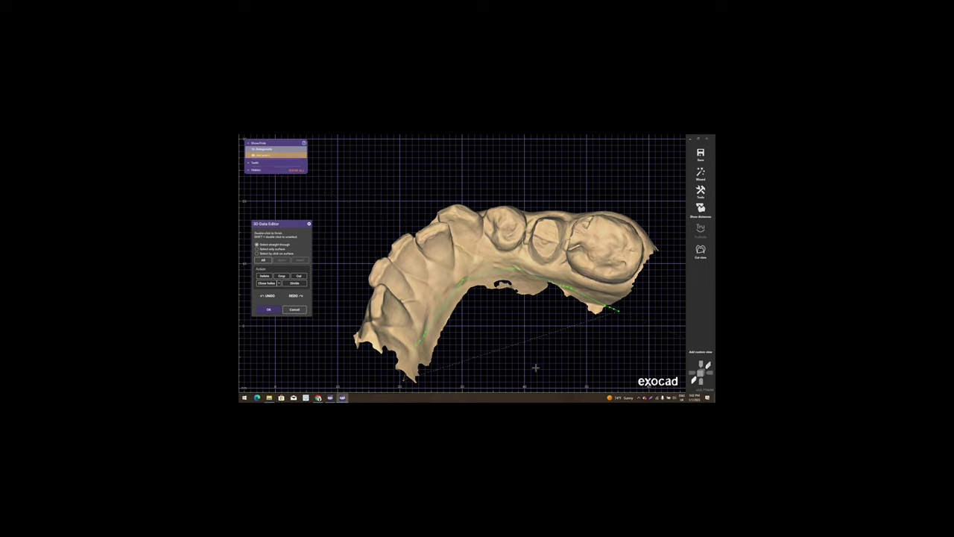
pyautogui.doubleClick(511, 368)
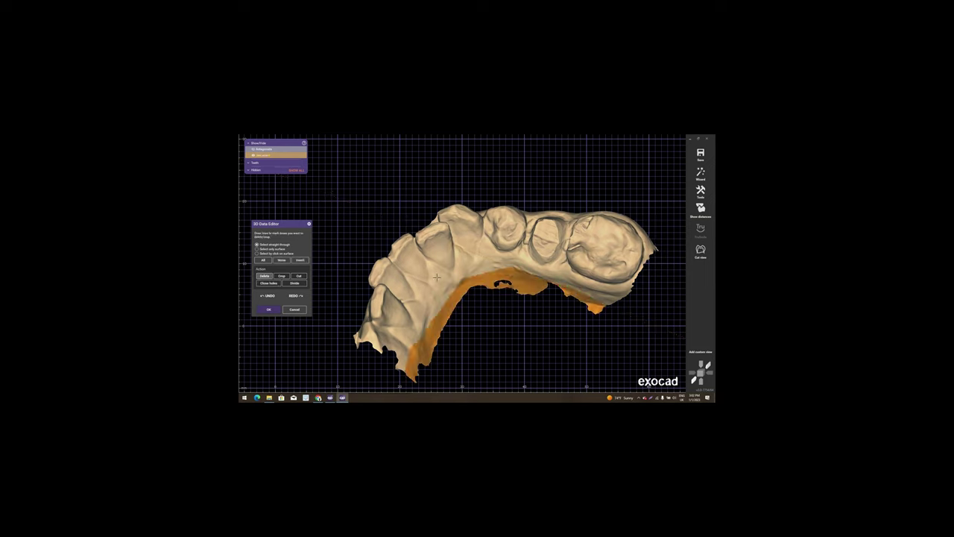
pyautogui.click(268, 284)
pyautogui.click(264, 276)
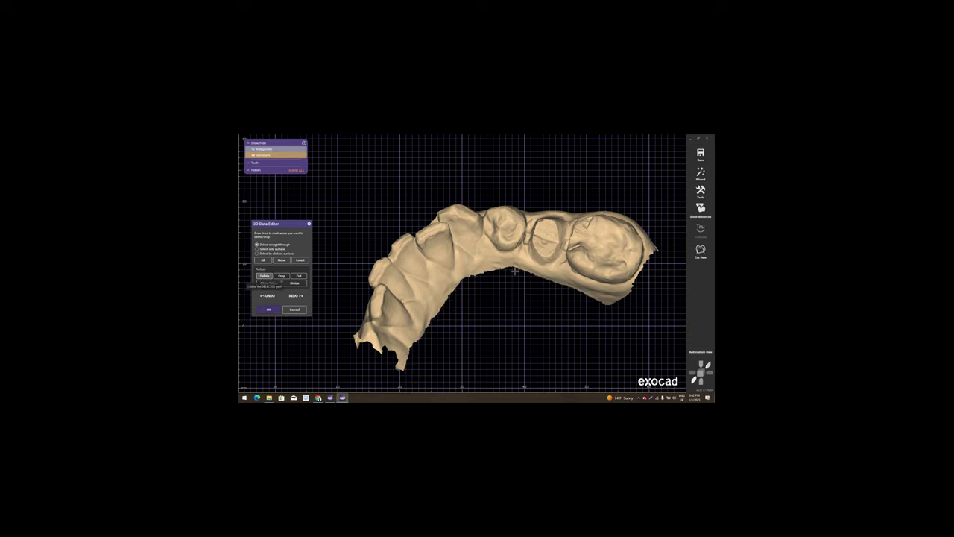
pyautogui.moveTo(337, 279)
pyautogui.mouseDown(button='right')
pyautogui.moveTo(517, 301)
pyautogui.moveTo(436, 275)
pyautogui.mouseUp(button='right')
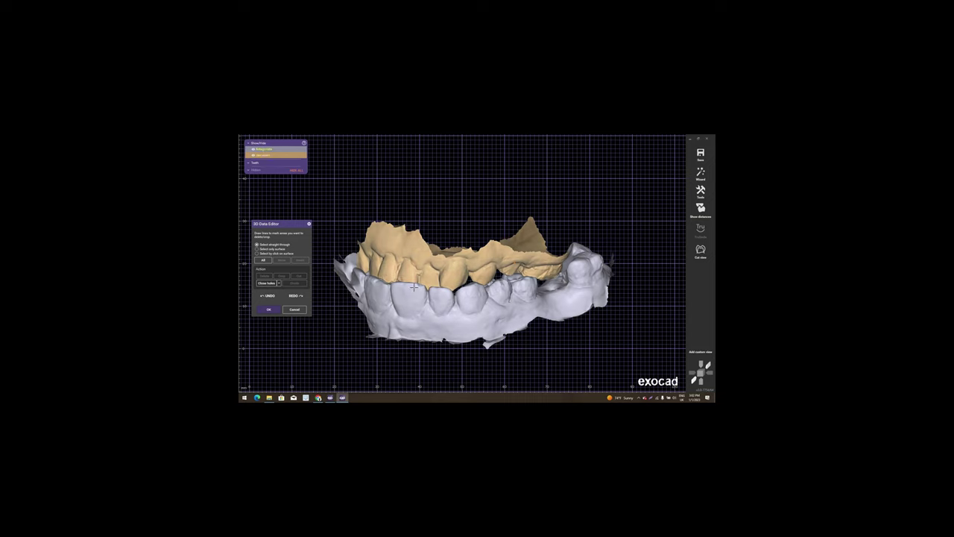
# Outline and delete the loose flap along the antagonist scan's edge
pyautogui.moveTo(437, 276)
pyautogui.mouseDown(button='right')
pyautogui.moveTo(461, 262)
pyautogui.moveTo(432, 254)
pyautogui.mouseUp(button='right')
pyautogui.scroll(2, 462, 262)
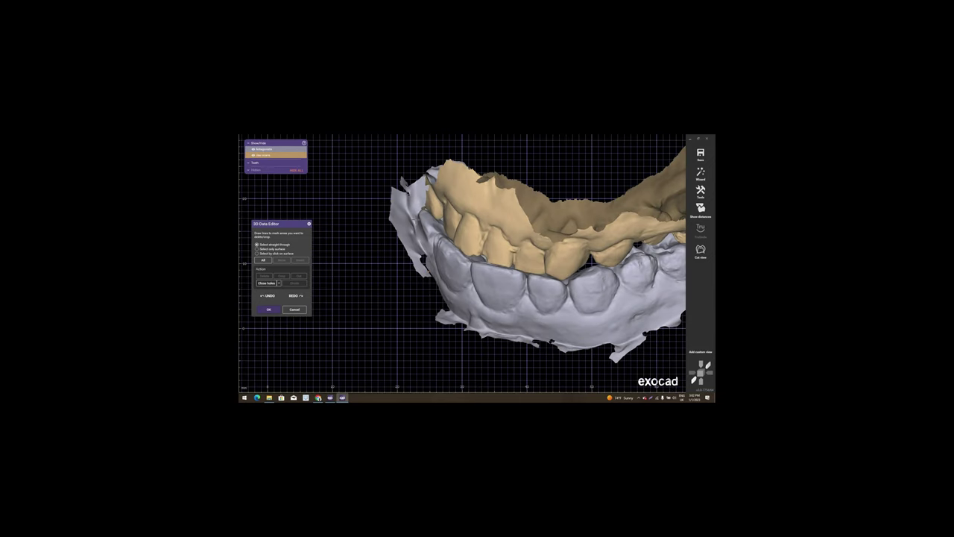
pyautogui.click(426, 249)
pyautogui.click(399, 183)
pyautogui.click(377, 186)
pyautogui.click(378, 237)
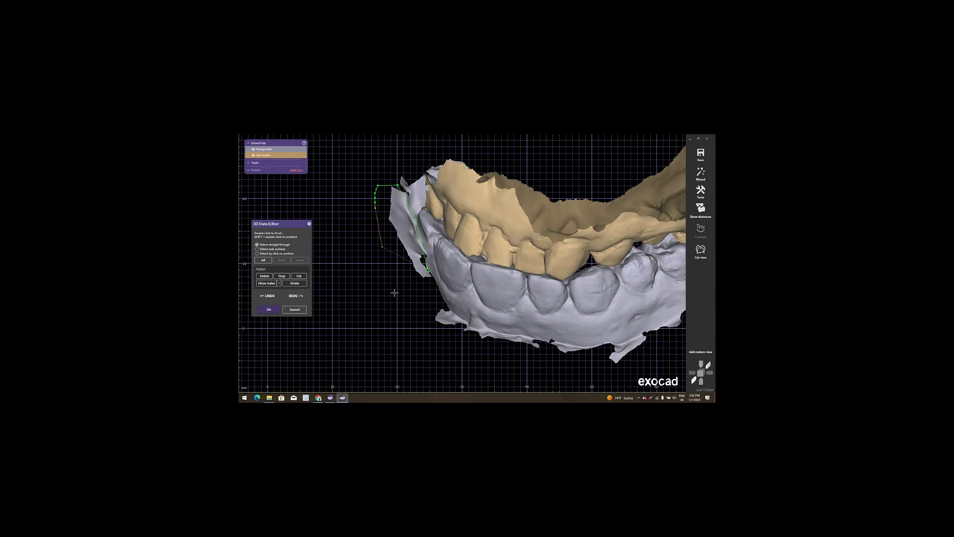
pyautogui.click(392, 272)
pyautogui.click(407, 289)
pyautogui.doubleClick(418, 291)
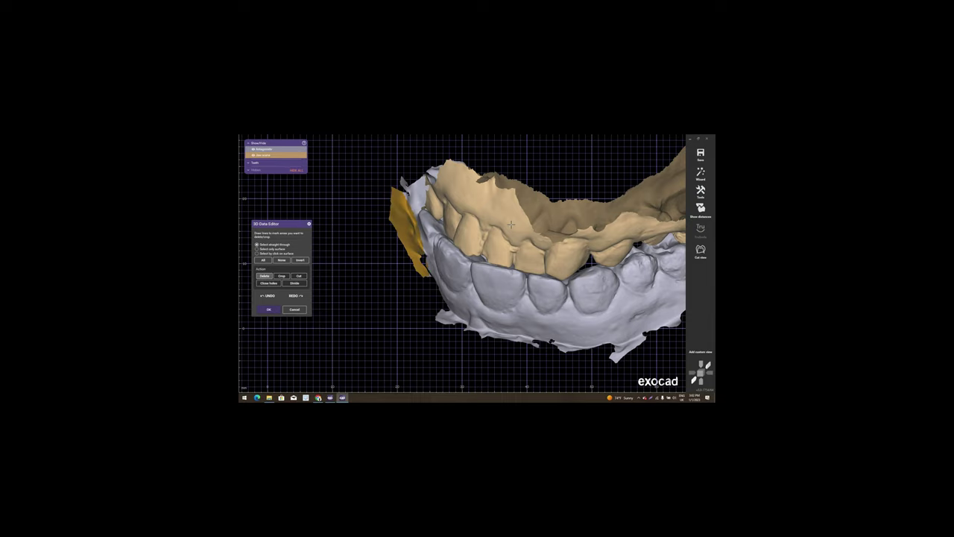
pyautogui.click(264, 276)
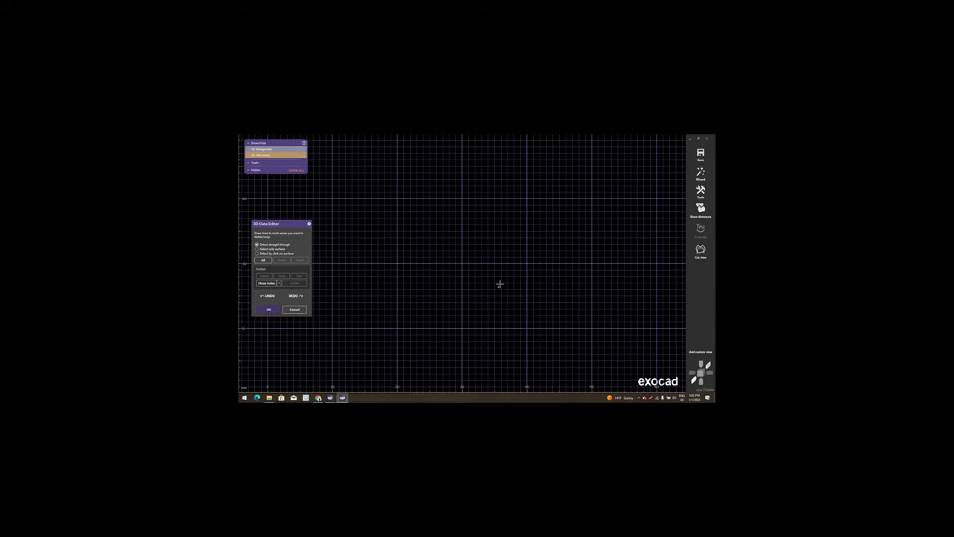
# Accept the trimming and close the 3D Data Editor
pyautogui.moveTo(510, 281); pyautogui.dragTo(506, 283, button='right')
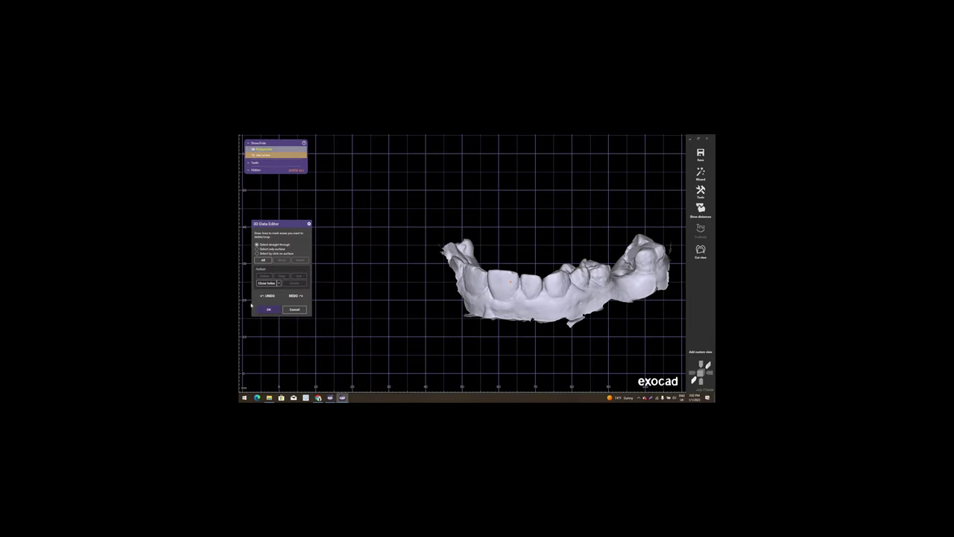
pyautogui.click(272, 310)
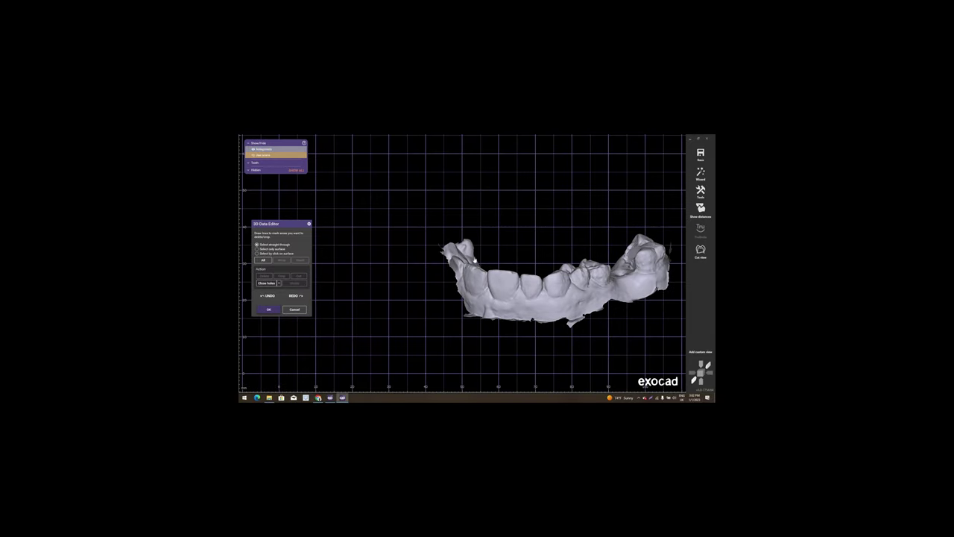
pyautogui.rightClick(501, 187)
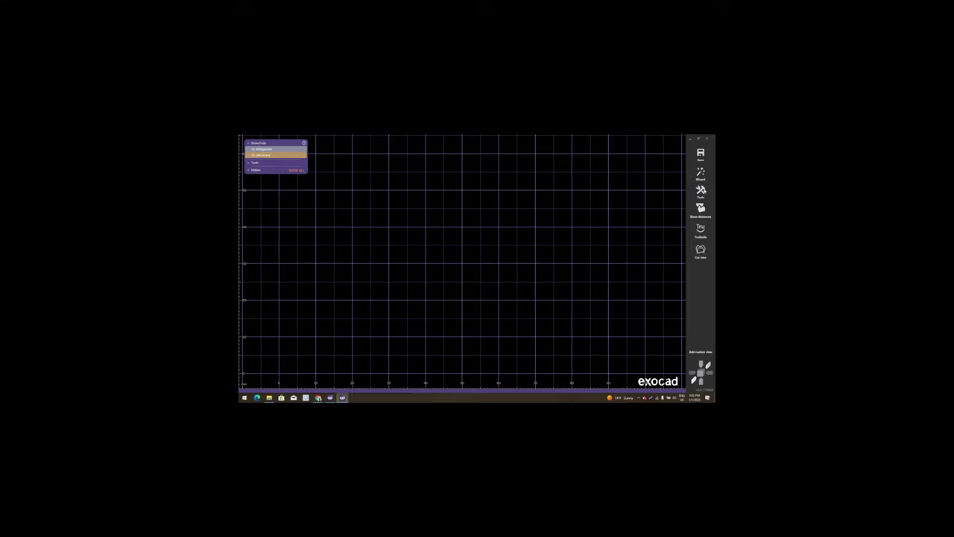
# Use the Measurement Tool to measure the 10.494 mm antagonist-to-jaw gap, then clear it
pyautogui.click(701, 191)
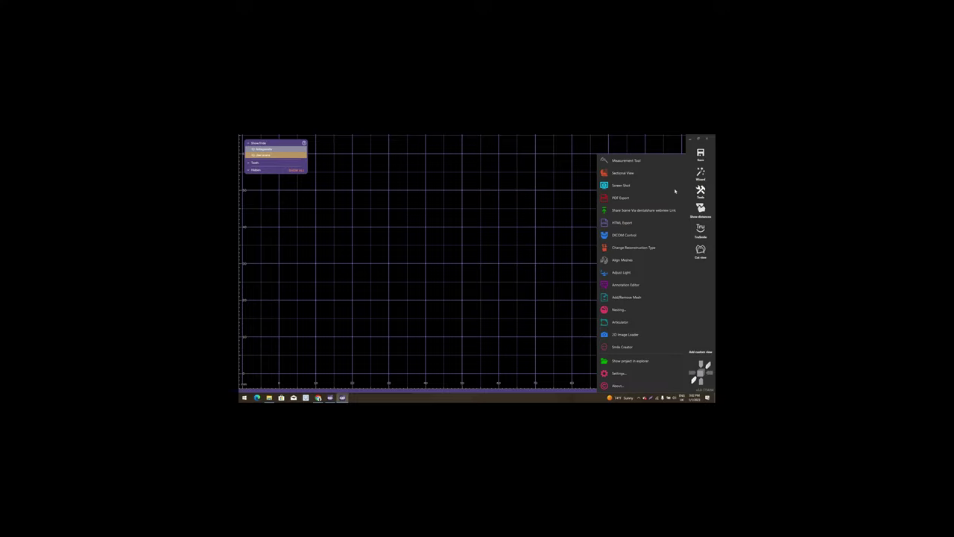
pyautogui.click(622, 161)
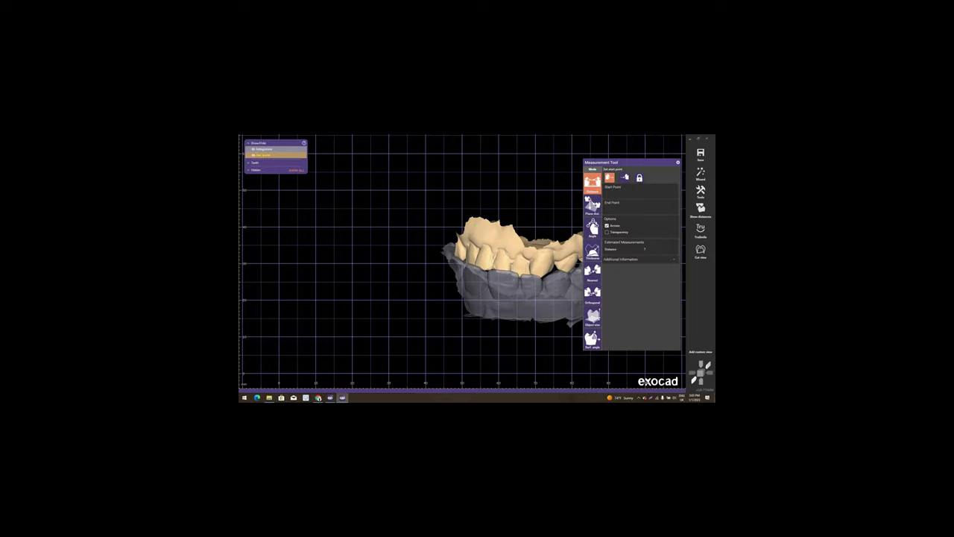
pyautogui.moveTo(475, 278)
pyautogui.mouseDown(button='right')
pyautogui.moveTo(448, 307)
pyautogui.moveTo(605, 198)
pyautogui.mouseUp(button='right')
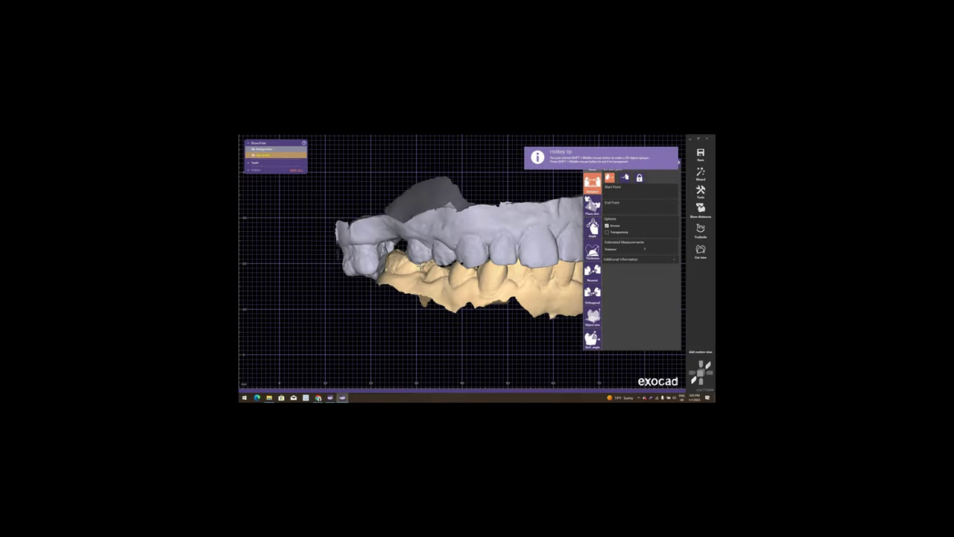
pyautogui.scroll(2, 605, 198)
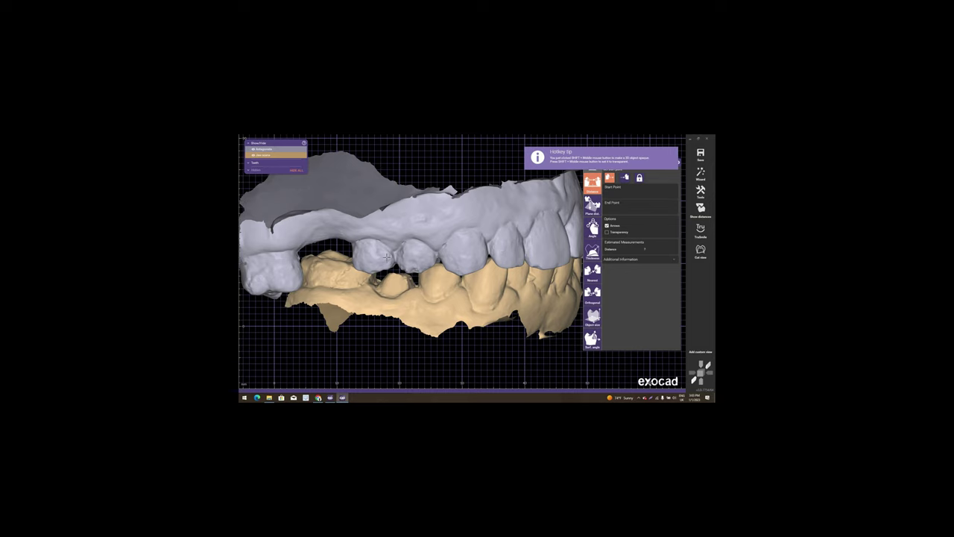
pyautogui.keyDown('shift'); pyautogui.middleClick(411, 241); pyautogui.keyUp('shift')
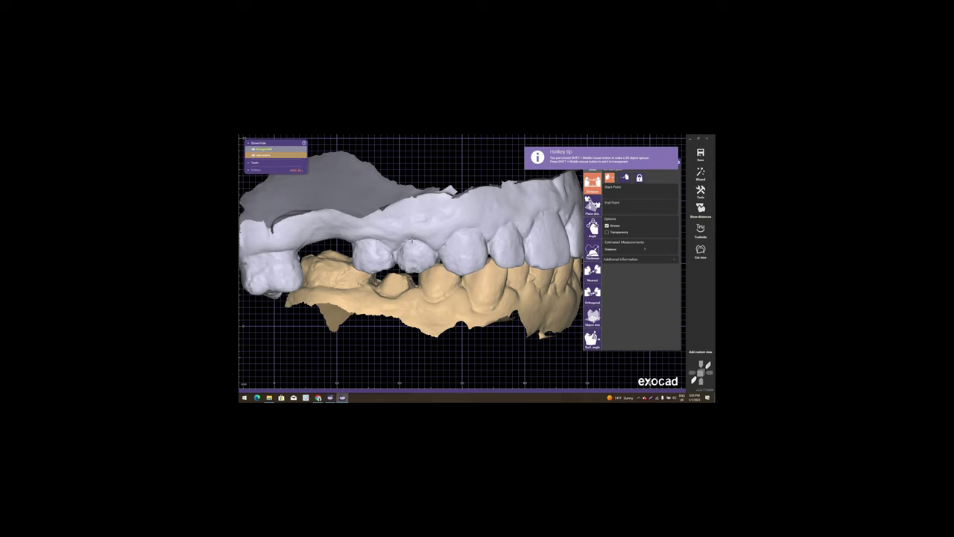
pyautogui.click(413, 283)
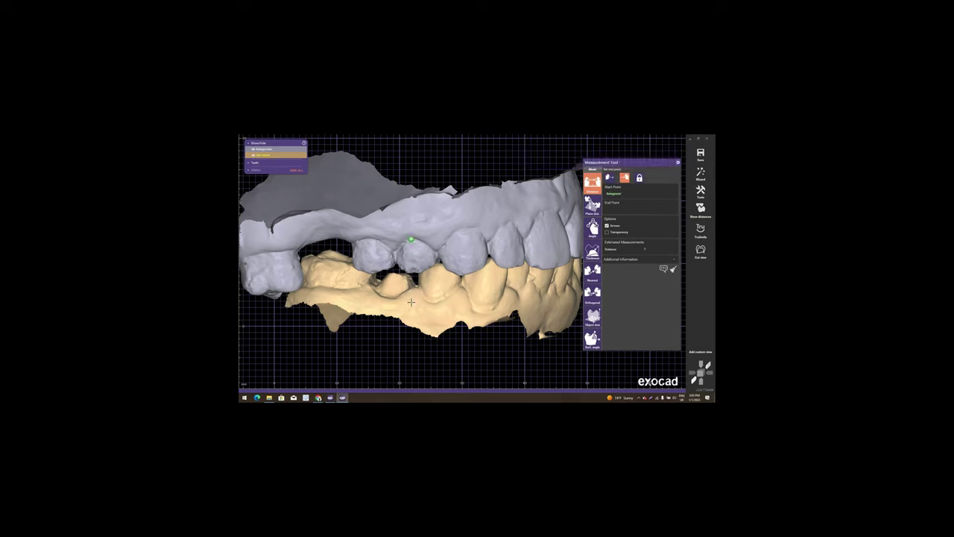
pyautogui.click(411, 302)
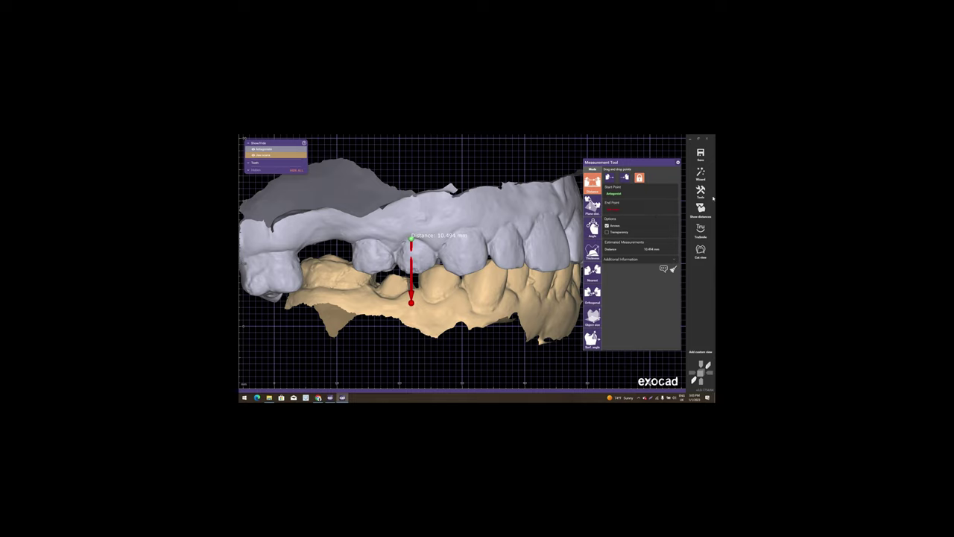
pyautogui.press('Escape')
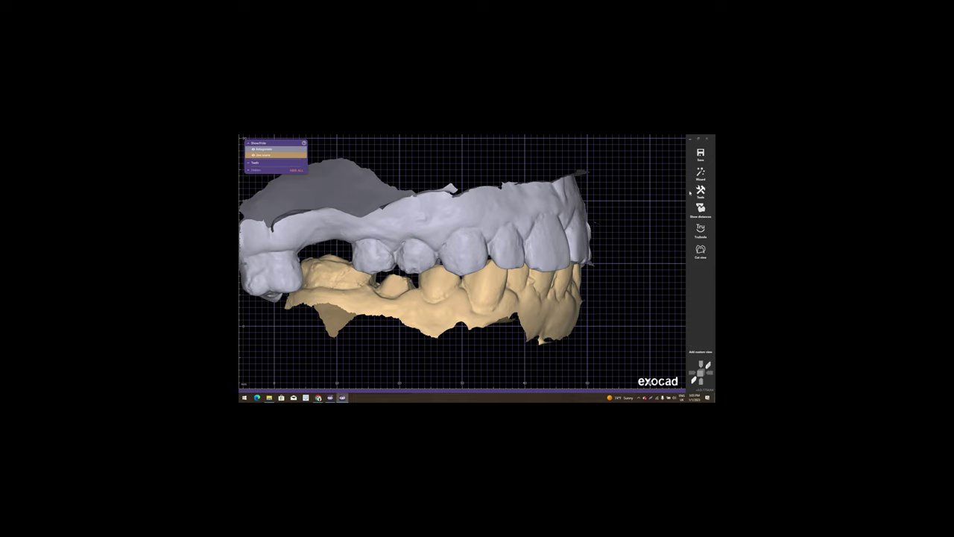
# Open the Tools list and close it again without choosing a tool
pyautogui.click(699, 191)
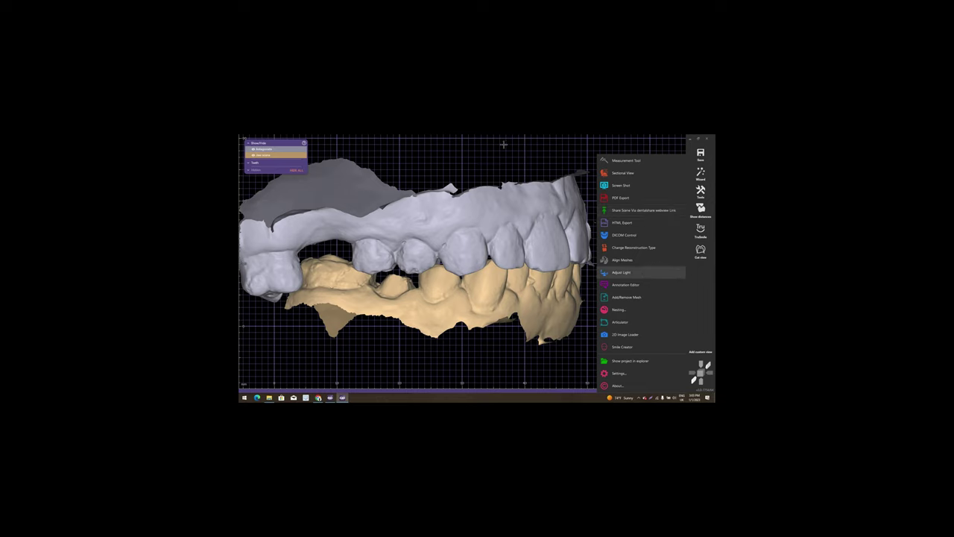
pyautogui.click(648, 187)
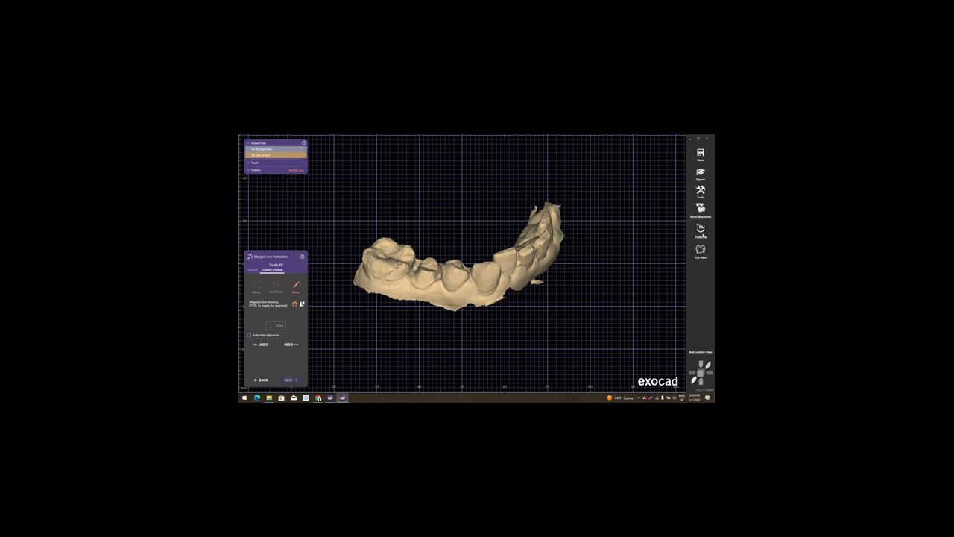
# Switch on TruSmile rendering and zoom in on the tooth 45 preparation
pyautogui.click(701, 232)
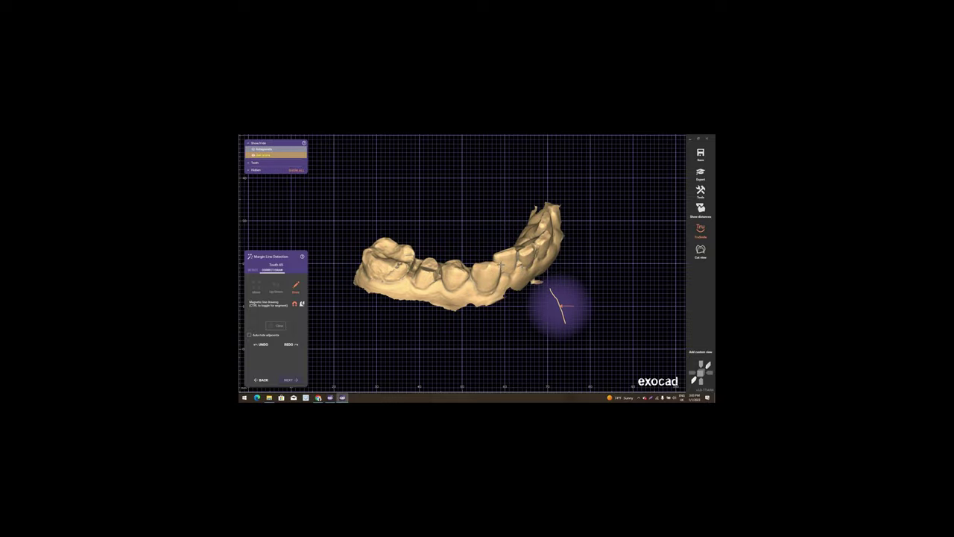
pyautogui.moveTo(559, 305)
pyautogui.mouseDown(button='right')
pyautogui.moveTo(528, 205)
pyautogui.moveTo(558, 252)
pyautogui.mouseUp(button='right')
pyautogui.scroll(3, 559, 252)
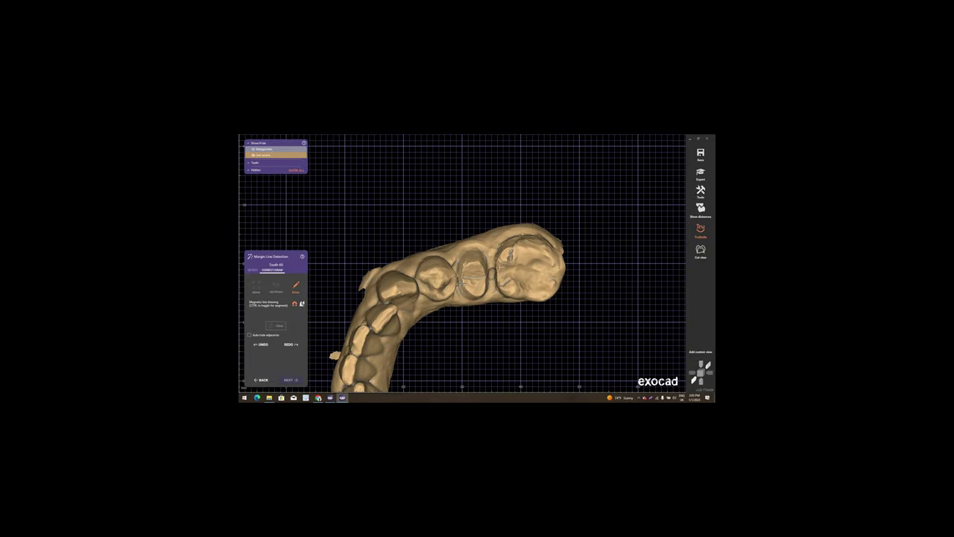
pyautogui.moveTo(501, 322)
pyautogui.mouseDown(button='right')
pyautogui.moveTo(505, 298)
pyautogui.moveTo(489, 261)
pyautogui.mouseUp(button='right')
pyautogui.scroll(3, 497, 298)
pyautogui.scroll(2, 497, 292)
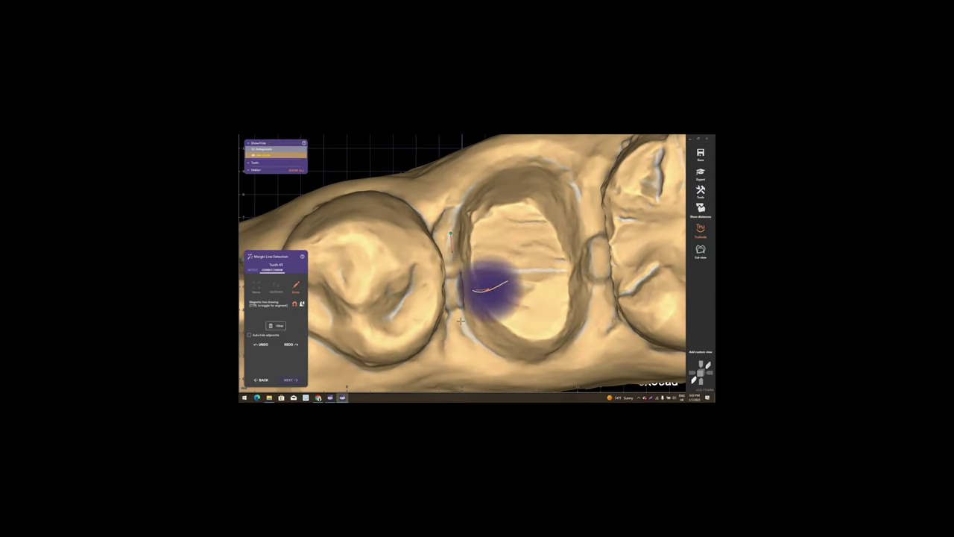
pyautogui.scroll(2, 498, 340)
# Draw and correct the tooth 45 margin line around the whole preparation
pyautogui.moveTo(498, 339); pyautogui.dragTo(500, 274)
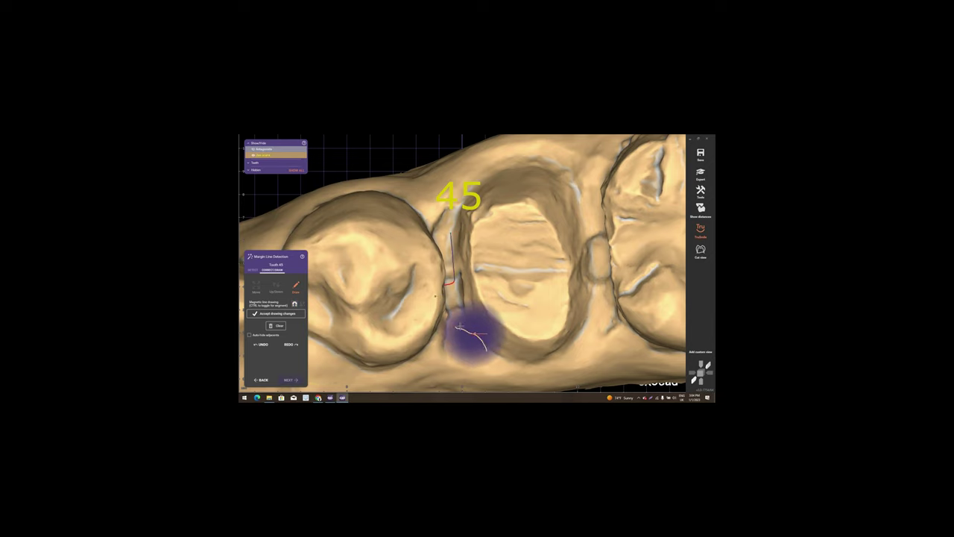
pyautogui.moveTo(451, 283)
pyautogui.mouseDown()
pyautogui.moveTo(488, 349)
pyautogui.moveTo(597, 308)
pyautogui.mouseUp()
pyautogui.moveTo(634, 345)
pyautogui.mouseDown()
pyautogui.moveTo(574, 197)
pyautogui.moveTo(511, 216)
pyautogui.mouseUp()
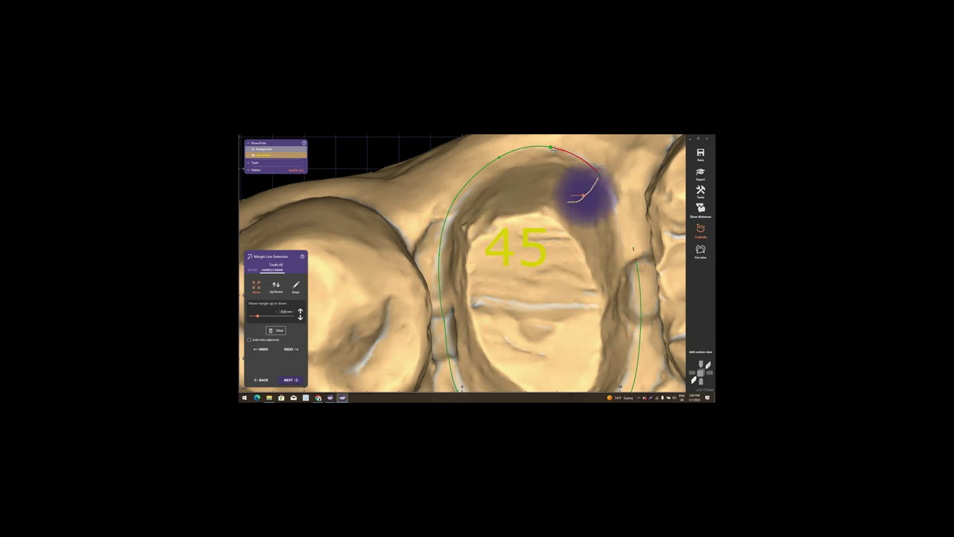
pyautogui.moveTo(592, 182)
pyautogui.mouseDown()
pyautogui.moveTo(525, 192)
pyautogui.moveTo(630, 211)
pyautogui.moveTo(632, 238)
pyautogui.mouseUp()
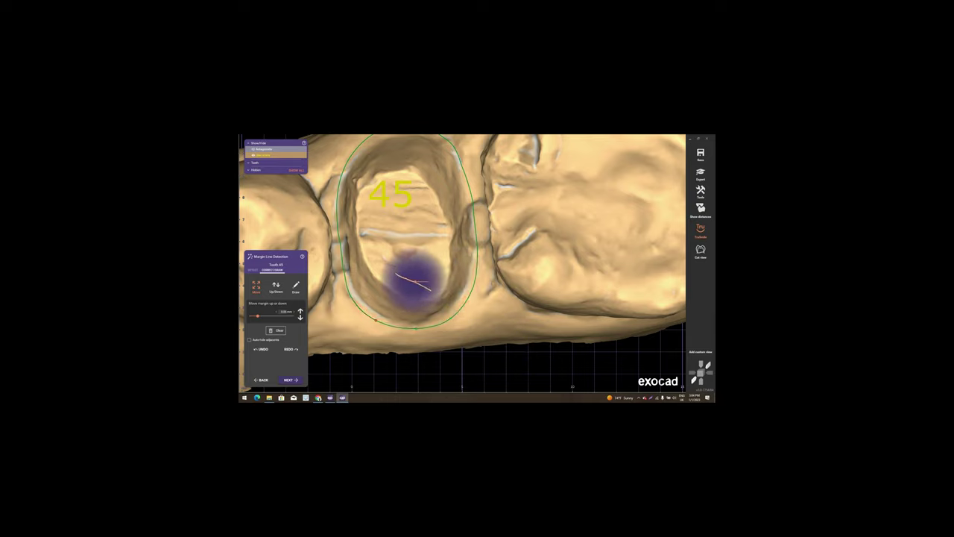
pyautogui.moveTo(395, 341); pyautogui.dragTo(379, 277, button='right')
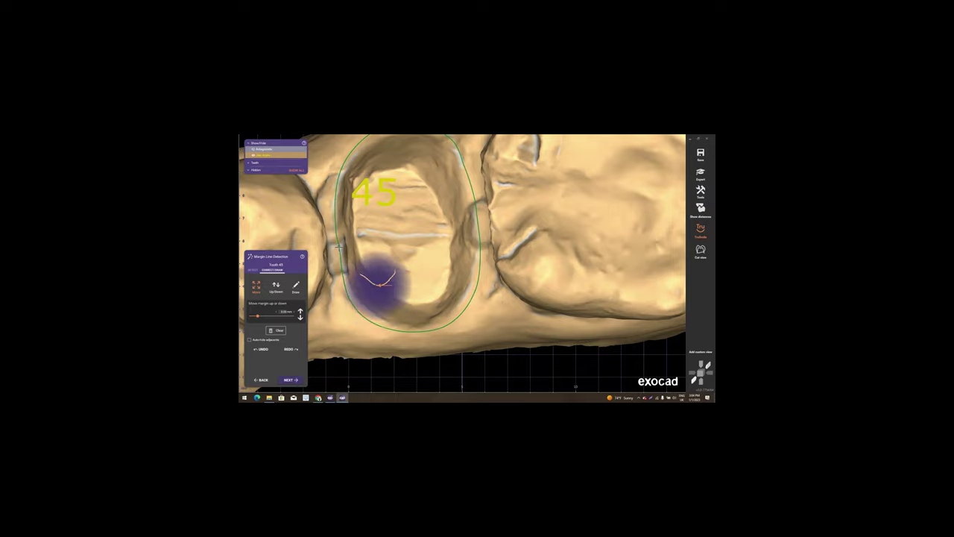
pyautogui.moveTo(365, 320); pyautogui.dragTo(343, 278)
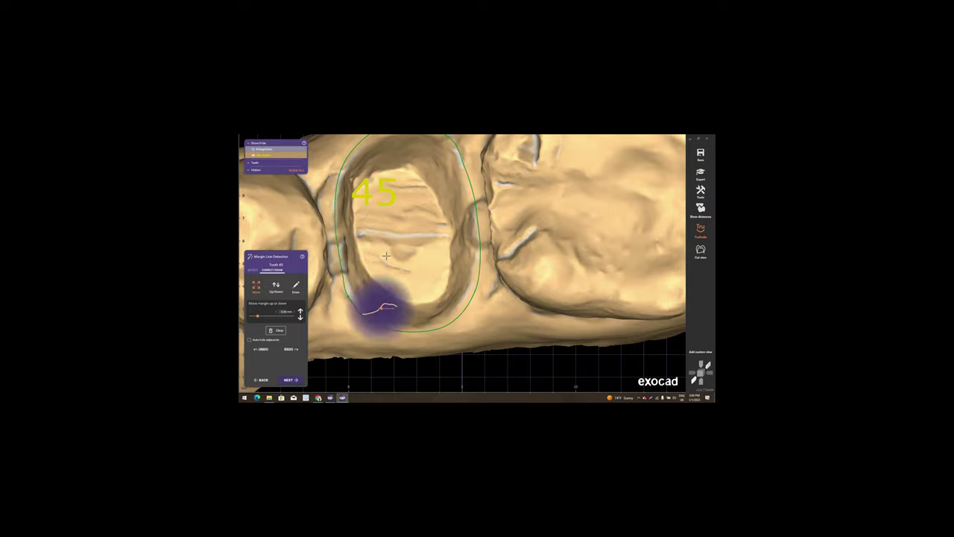
pyautogui.moveTo(382, 314)
pyautogui.mouseDown(button='right')
pyautogui.moveTo(503, 313)
pyautogui.moveTo(554, 330)
pyautogui.moveTo(529, 308)
pyautogui.mouseUp(button='right')
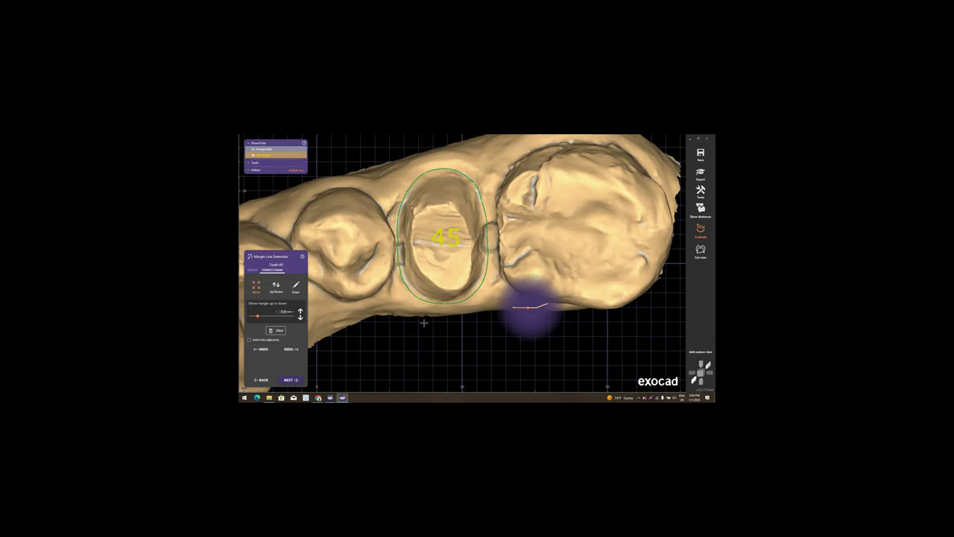
pyautogui.scroll(-1, 529, 309)
# Accept the margin so the crown bottom for tooth 45 is calculated
pyautogui.click(290, 379)
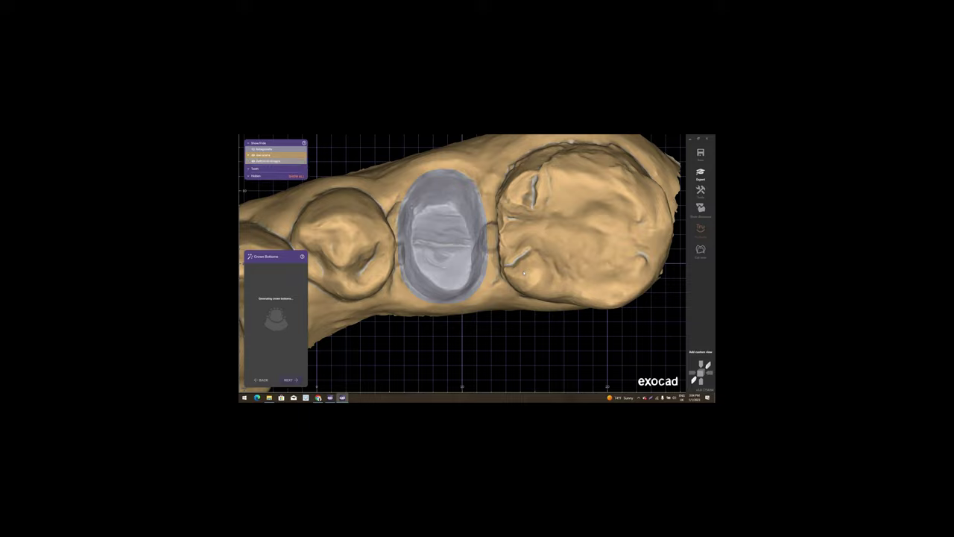
pyautogui.scroll(-3, 460, 263)
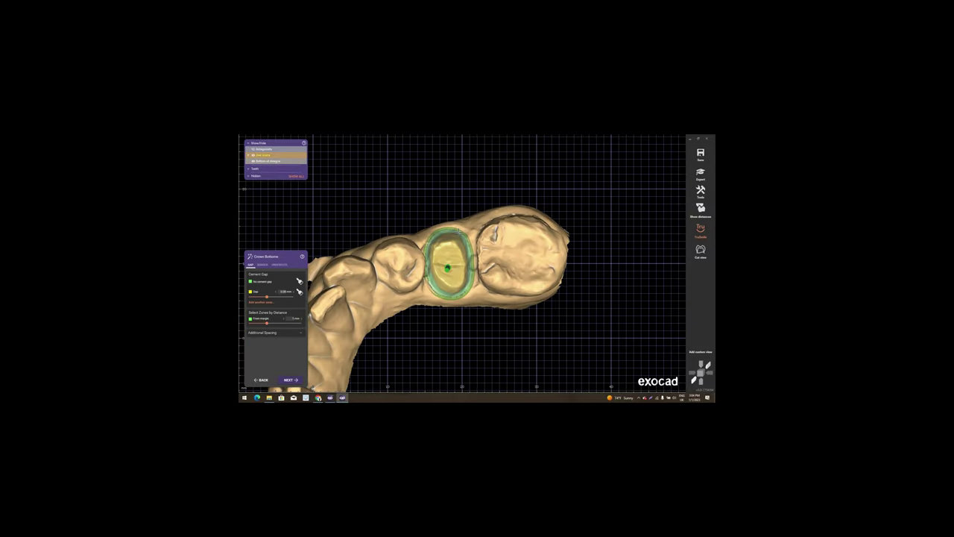
pyautogui.moveTo(460, 262); pyautogui.dragTo(443, 184, button='right')
# Set the insertion axis from the current view, then review the border and cement gap settings
pyautogui.rightClick(444, 181)
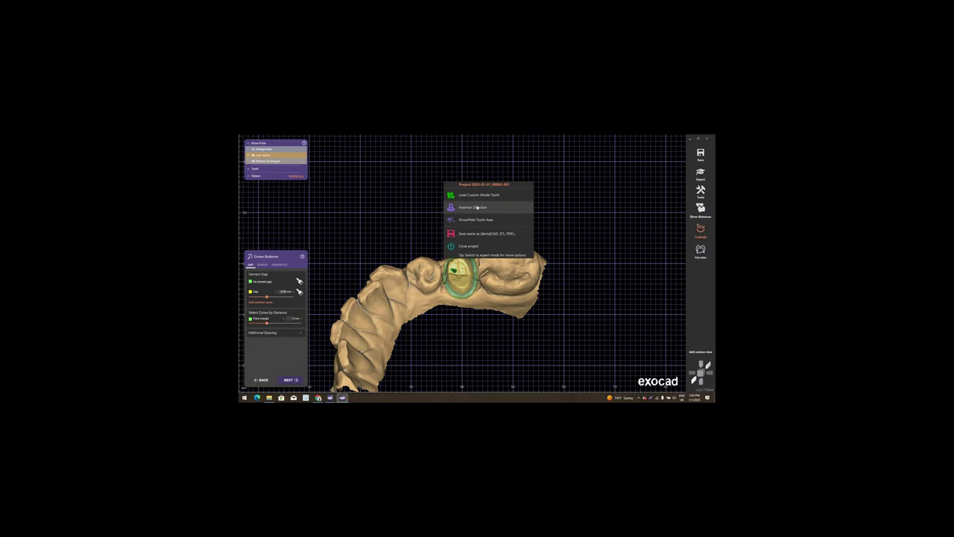
pyautogui.click(473, 207)
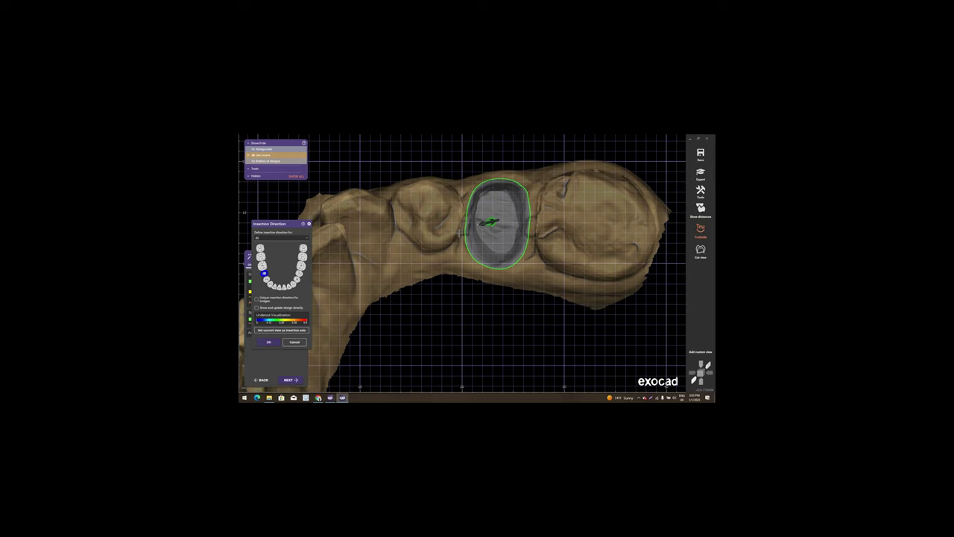
pyautogui.click(281, 329)
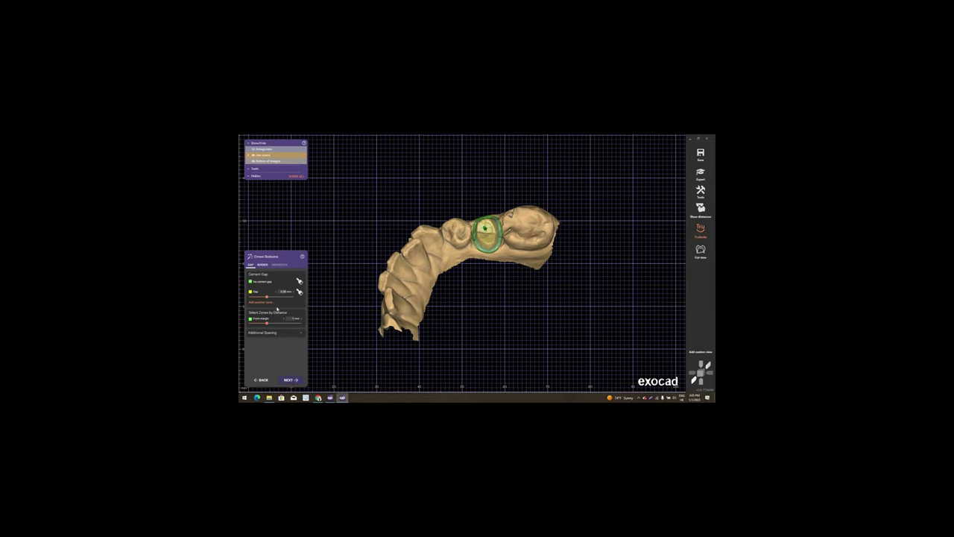
pyautogui.click(263, 265)
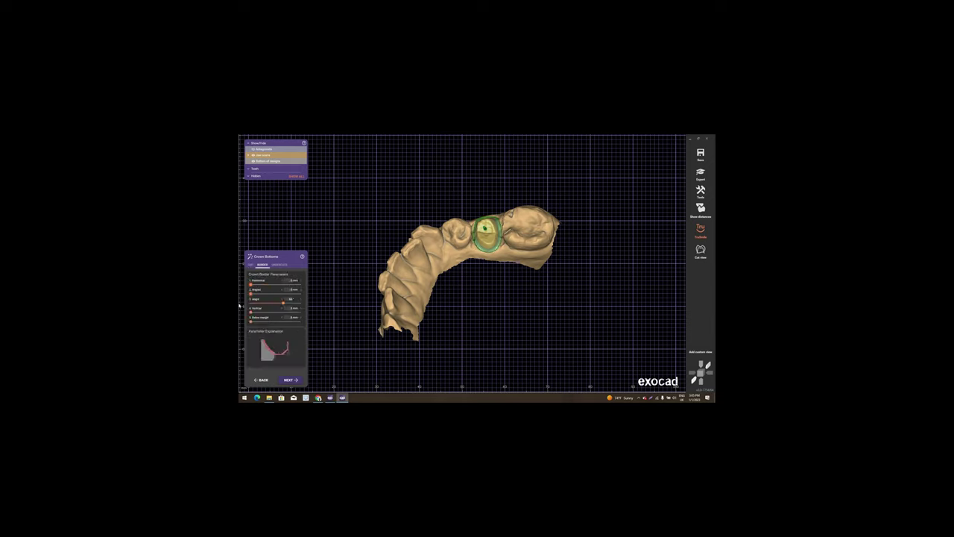
pyautogui.click(250, 265)
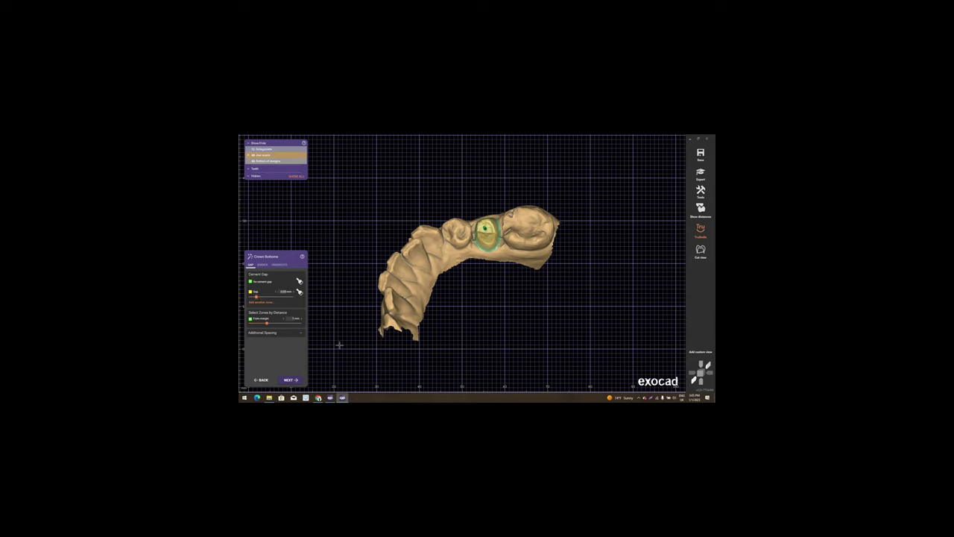
# Advance to model tooth placement for tooth 45
pyautogui.click(295, 380)
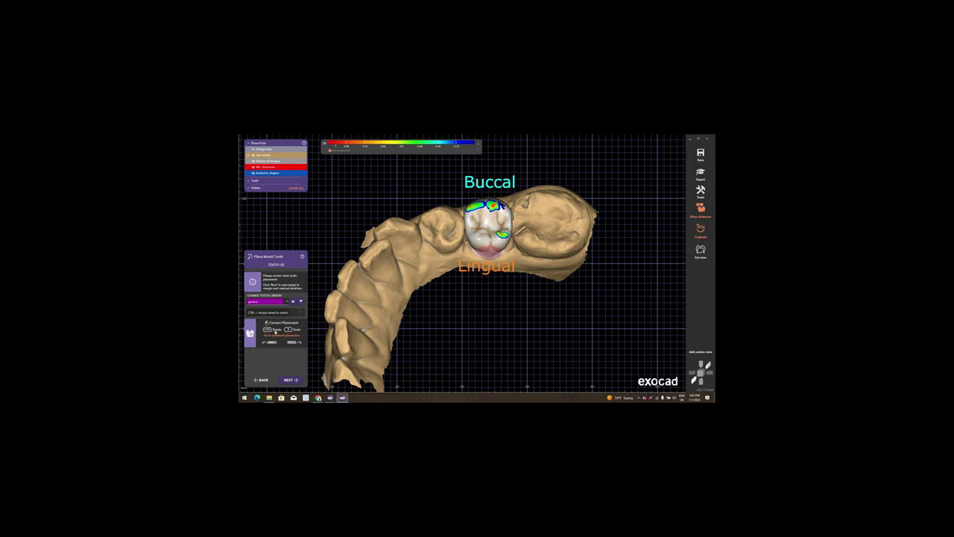
pyautogui.keyDown('ctrl'); pyautogui.scroll(-1, 275, 331); pyautogui.keyUp('ctrl')
pyautogui.keyDown('ctrl'); pyautogui.scroll(-1, 276, 331); pyautogui.keyUp('ctrl')
pyautogui.keyDown('ctrl'); pyautogui.scroll(-1, 275, 331); pyautogui.keyUp('ctrl')
pyautogui.keyDown('ctrl'); pyautogui.scroll(1, 272, 339); pyautogui.keyUp('ctrl')
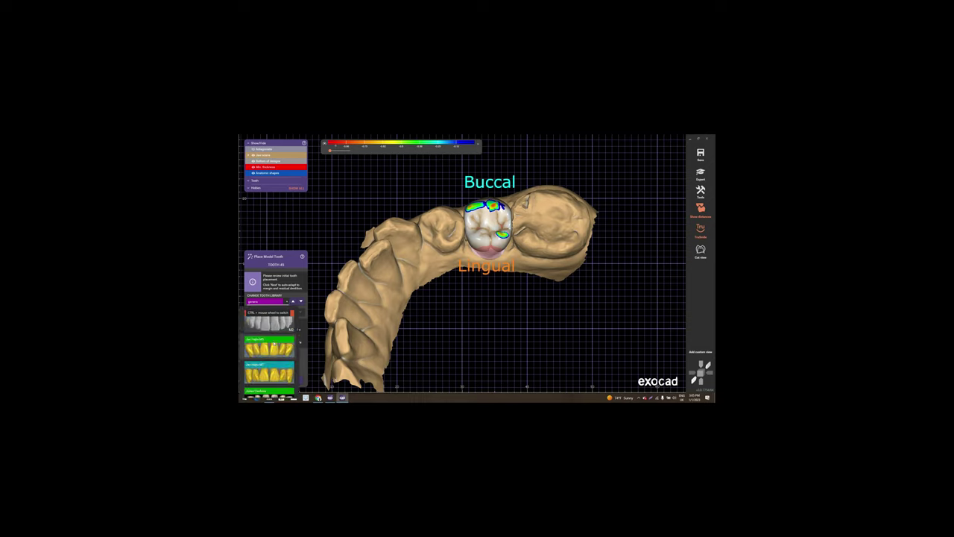
pyautogui.keyDown('ctrl'); pyautogui.scroll(-1, 274, 349); pyautogui.keyUp('ctrl')
pyautogui.keyDown('ctrl'); pyautogui.scroll(1, 275, 350); pyautogui.keyUp('ctrl')
pyautogui.keyDown('ctrl'); pyautogui.scroll(1, 276, 350); pyautogui.keyUp('ctrl')
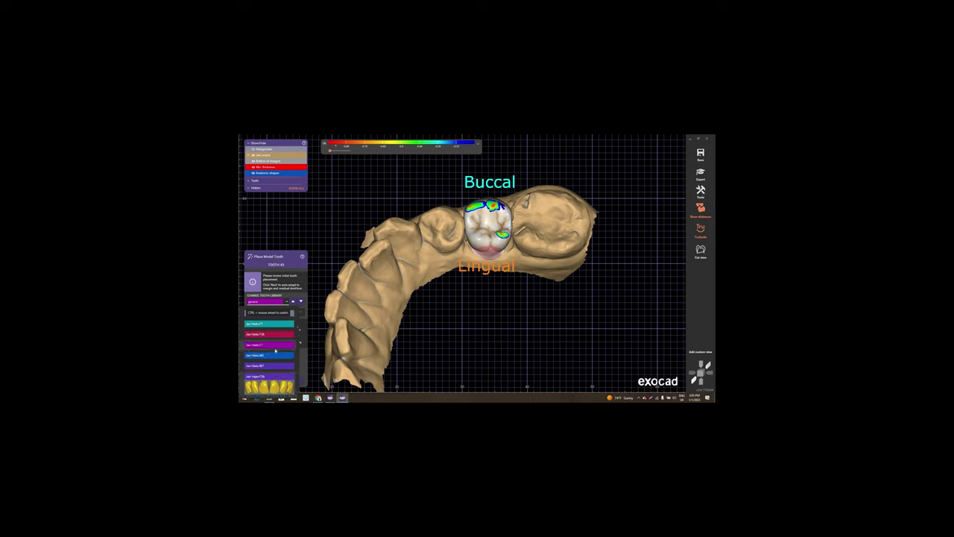
pyautogui.keyDown('ctrl'); pyautogui.scroll(1, 275, 349); pyautogui.keyUp('ctrl')
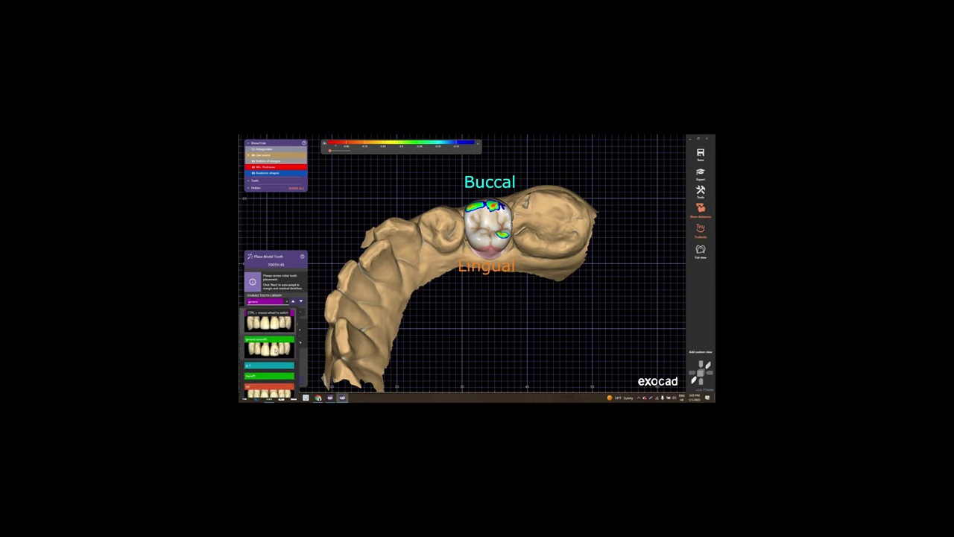
# Switch the tooth library to generic smooth
pyautogui.click(281, 329)
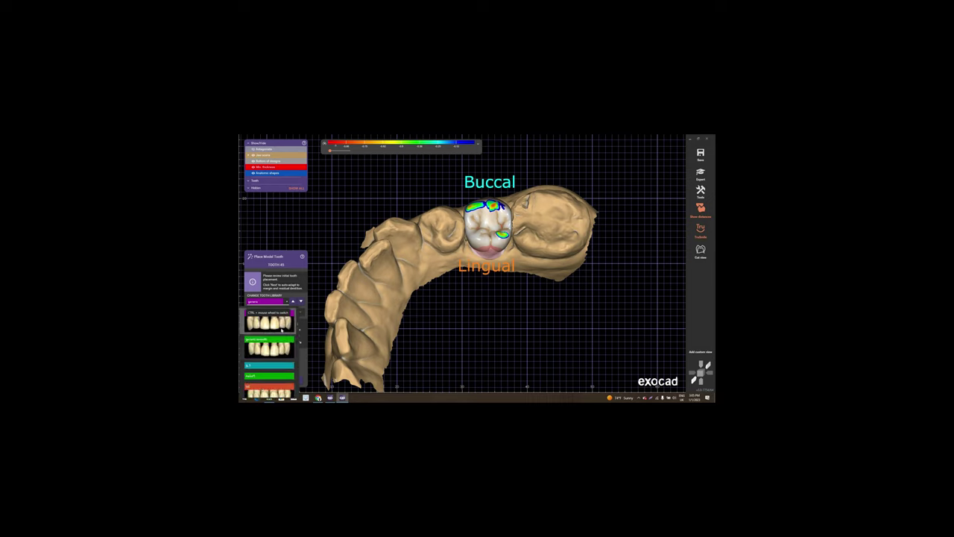
pyautogui.click(267, 301)
pyautogui.click(272, 346)
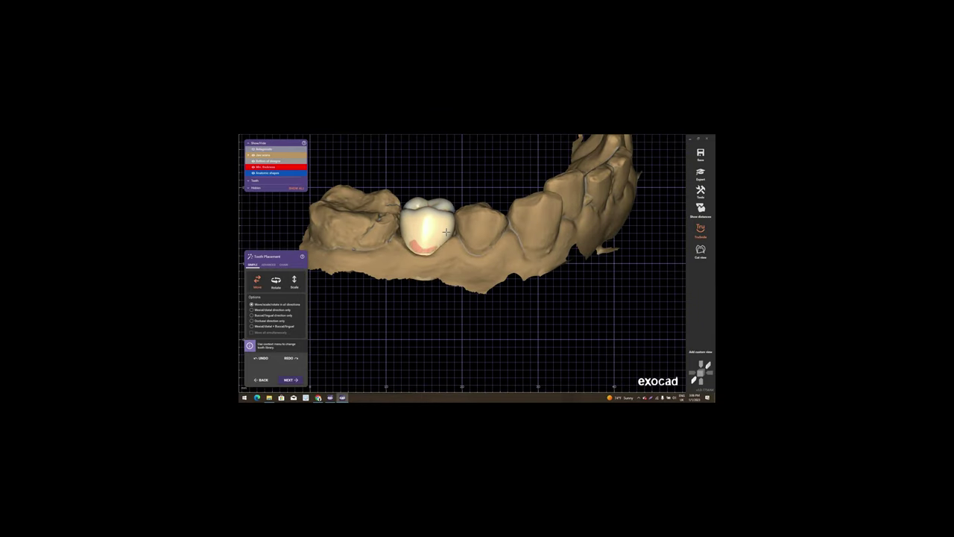
# Turn on contact distances and nudge the tooth 45 crown into position
pyautogui.click(700, 212)
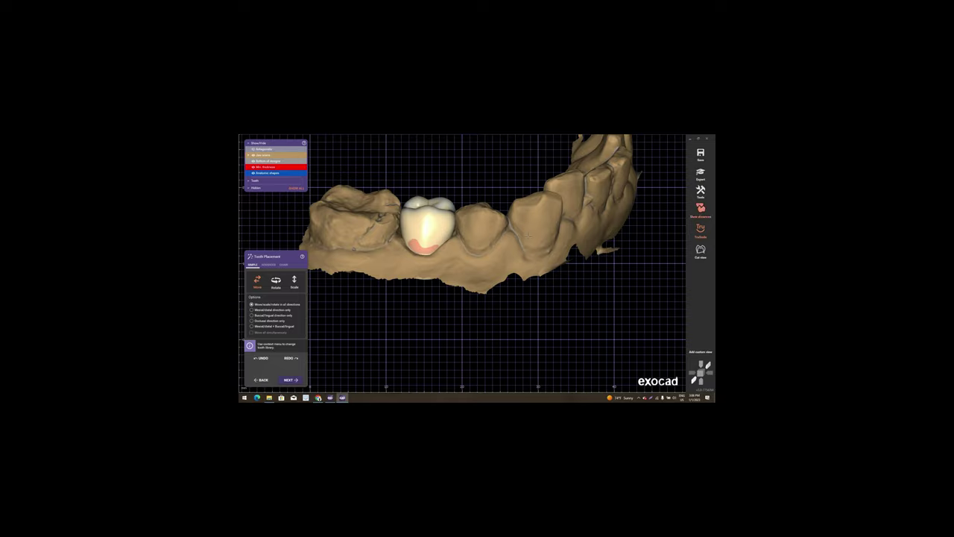
pyautogui.moveTo(475, 258)
pyautogui.mouseDown(button='right')
pyautogui.moveTo(490, 308)
pyautogui.moveTo(421, 254)
pyautogui.mouseUp(button='right')
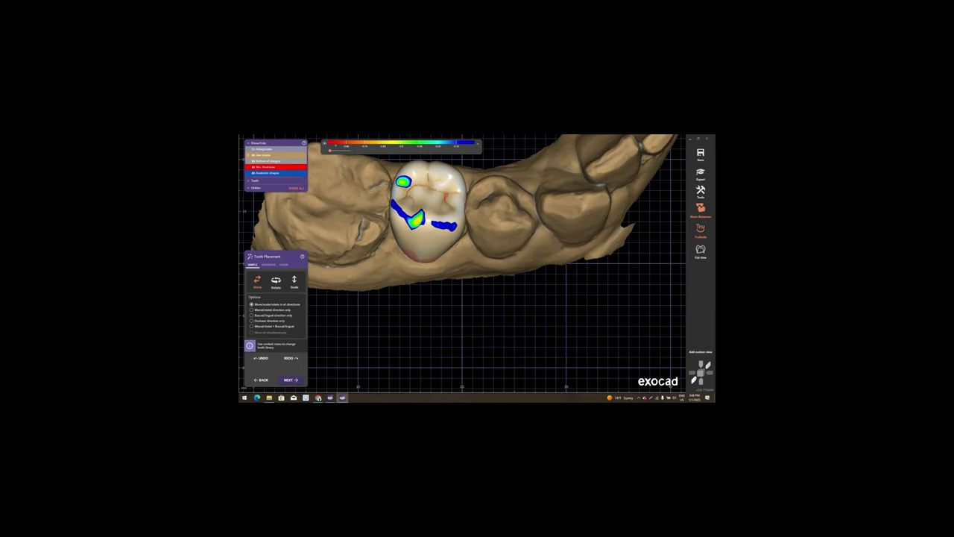
pyautogui.moveTo(421, 254); pyautogui.dragTo(426, 254)
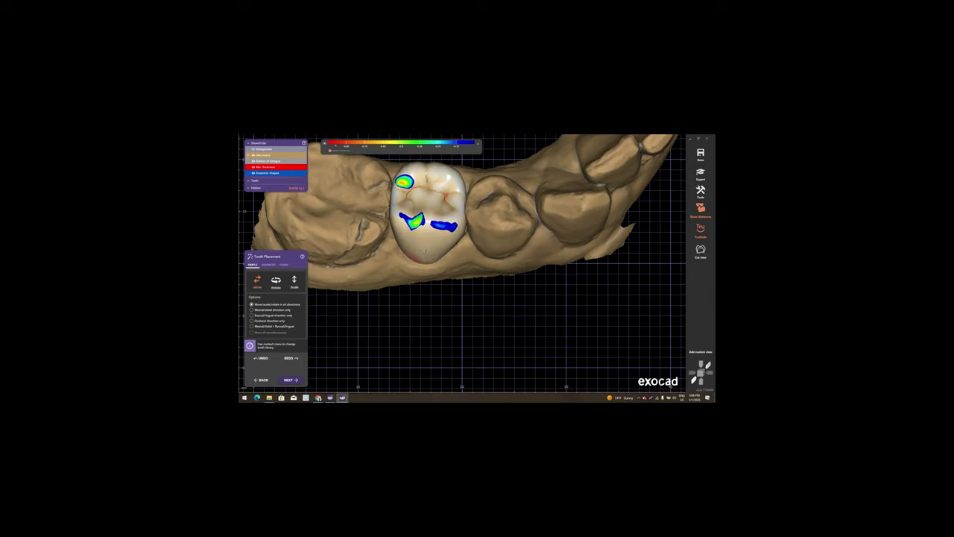
pyautogui.moveTo(426, 254); pyautogui.dragTo(422, 224, button='right')
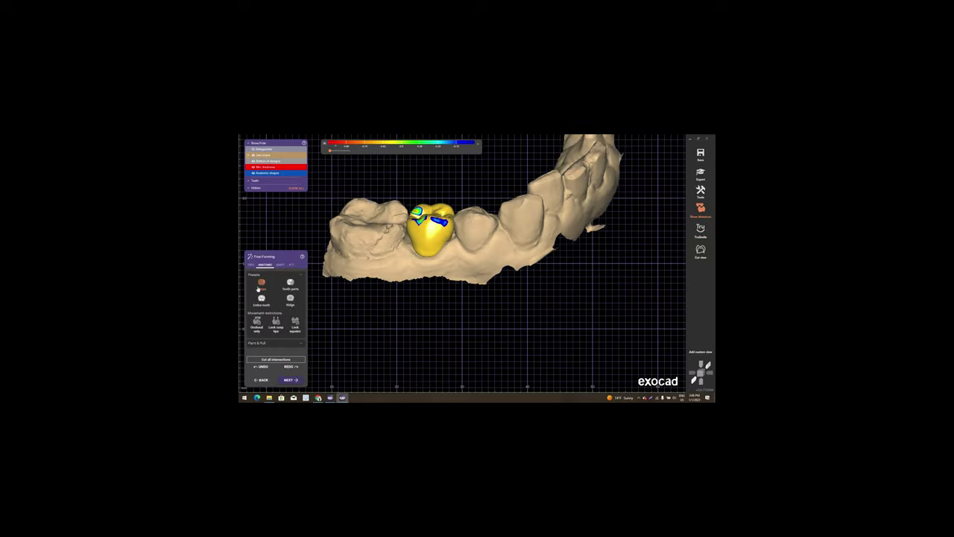
# Pick the Cusps preset and inspect the crown's blue contact spots from top and front
pyautogui.click(260, 284)
pyautogui.scroll(2, 452, 278)
pyautogui.scroll(3, 452, 261)
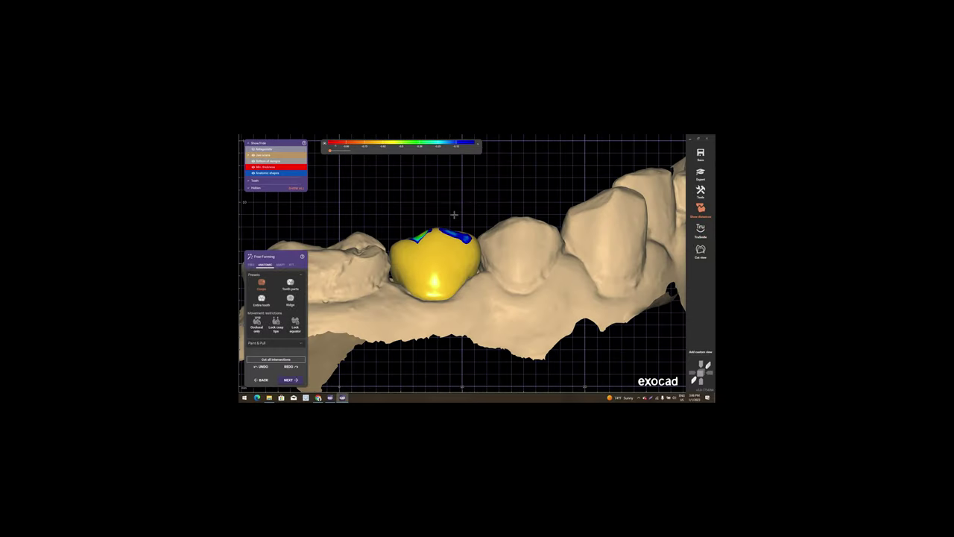
pyautogui.scroll(3, 451, 239)
pyautogui.scroll(2, 453, 220)
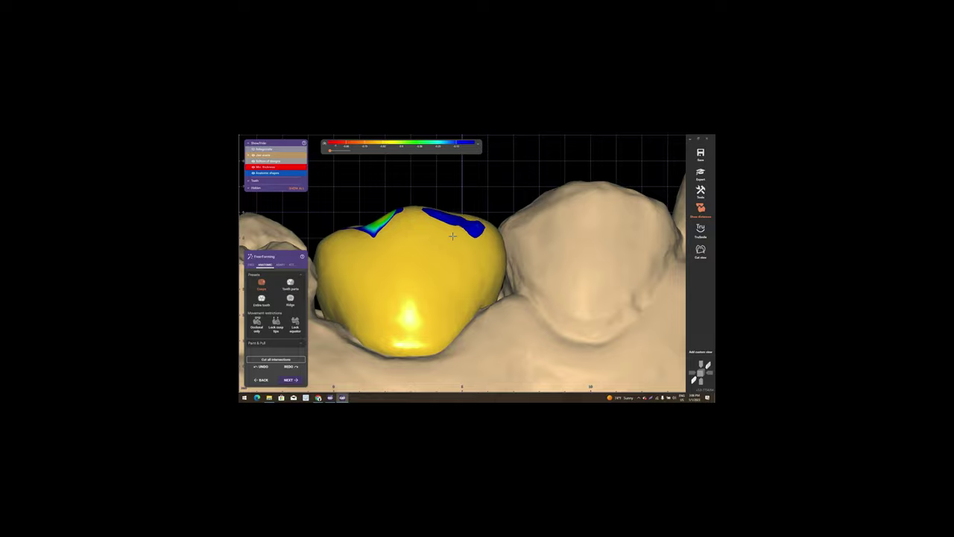
pyautogui.moveTo(453, 236); pyautogui.dragTo(412, 223, button='right')
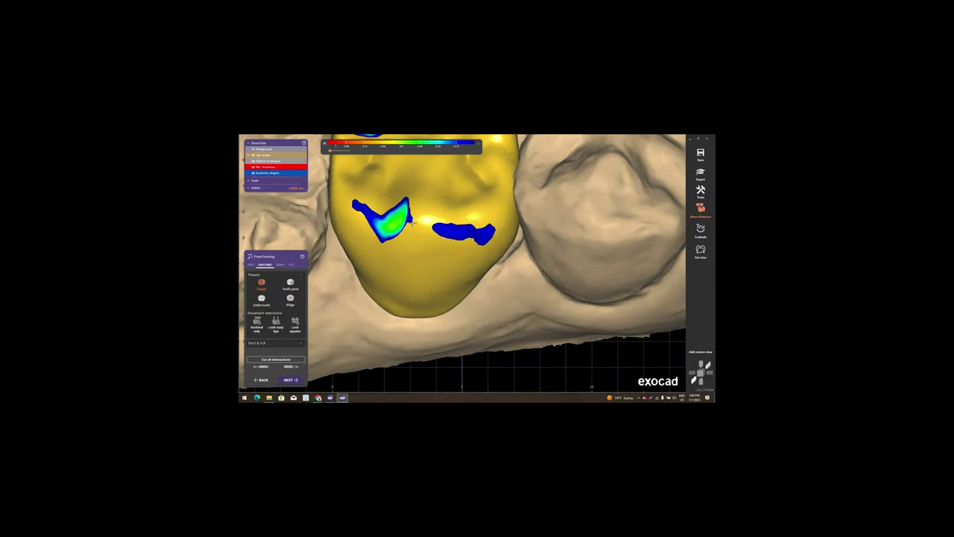
pyautogui.moveTo(412, 226); pyautogui.dragTo(412, 283, button='right')
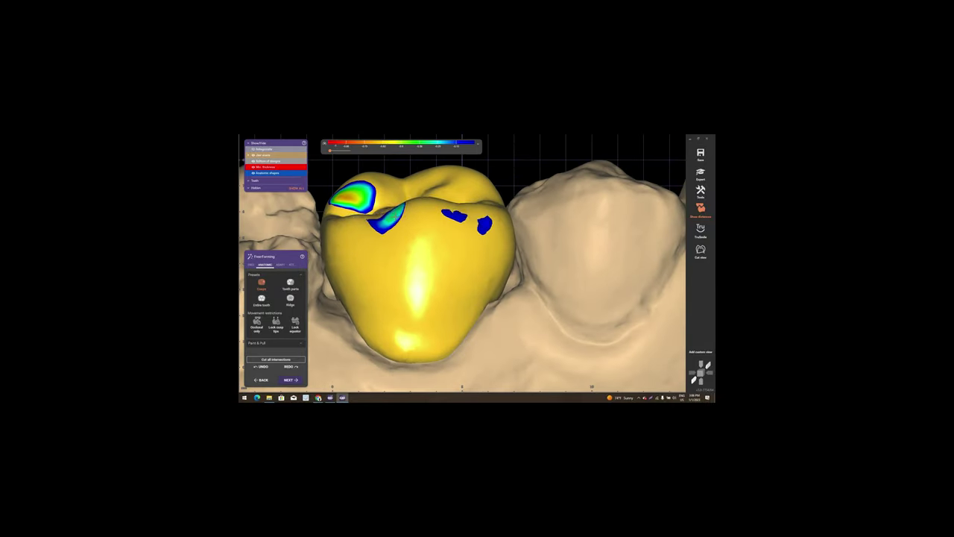
pyautogui.scroll(-3, 402, 226)
pyautogui.scroll(1, 425, 232)
pyautogui.scroll(3, 446, 242)
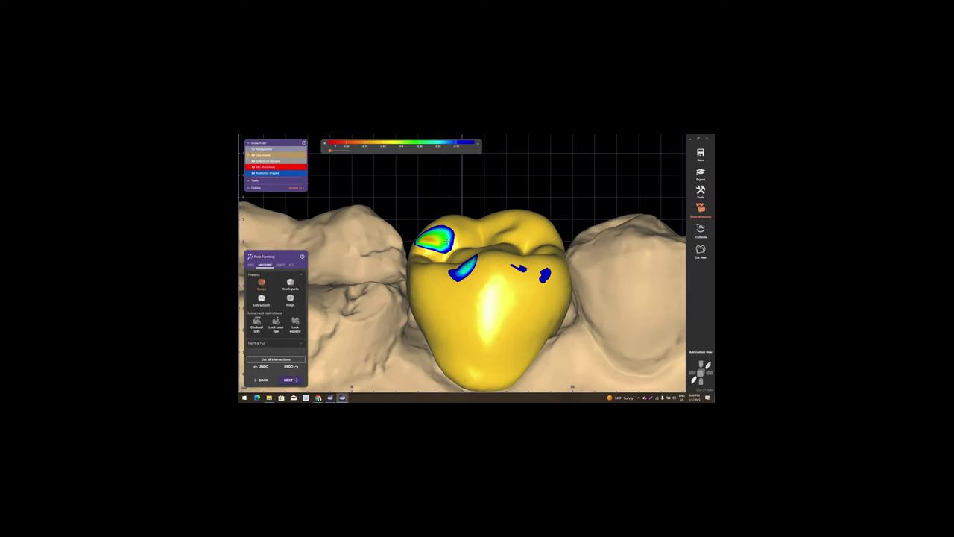
pyautogui.scroll(-3, 480, 243)
pyautogui.scroll(3, 518, 216)
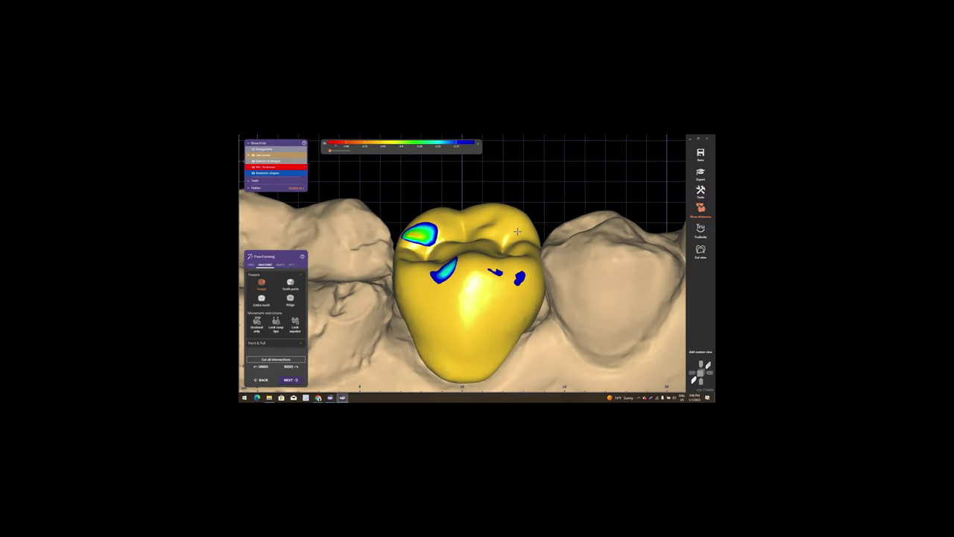
pyautogui.moveTo(517, 231)
pyautogui.mouseDown(button='right')
pyautogui.moveTo(450, 247)
pyautogui.moveTo(450, 261)
pyautogui.mouseUp(button='right')
pyautogui.scroll(1, 451, 263)
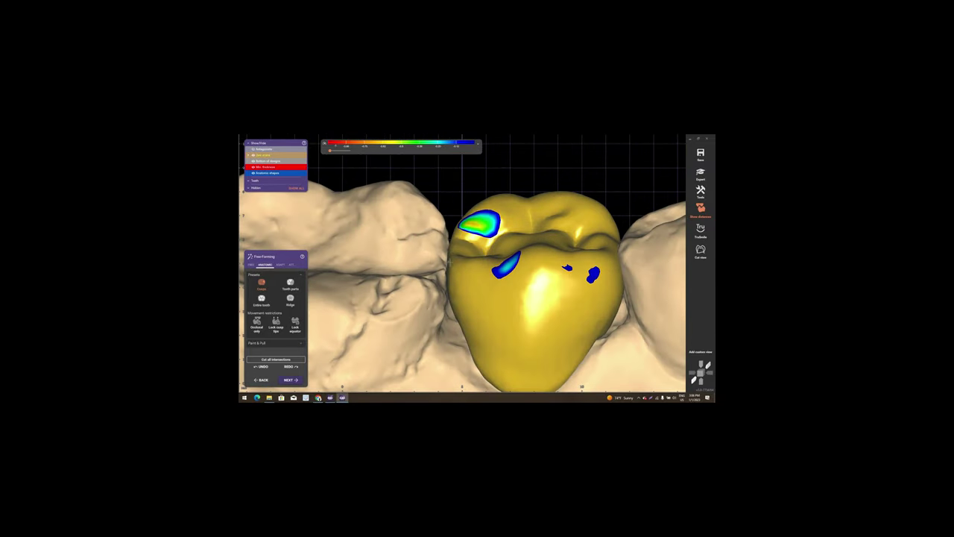
# Choose individual tooth-part reshaping and briefly check the adaptation options
pyautogui.click(290, 284)
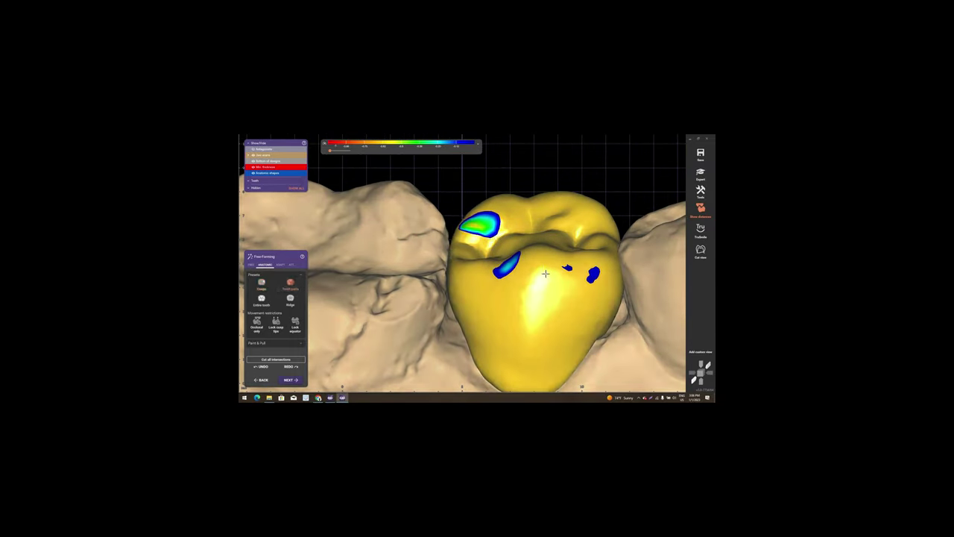
pyautogui.moveTo(545, 274); pyautogui.dragTo(590, 246, button='right')
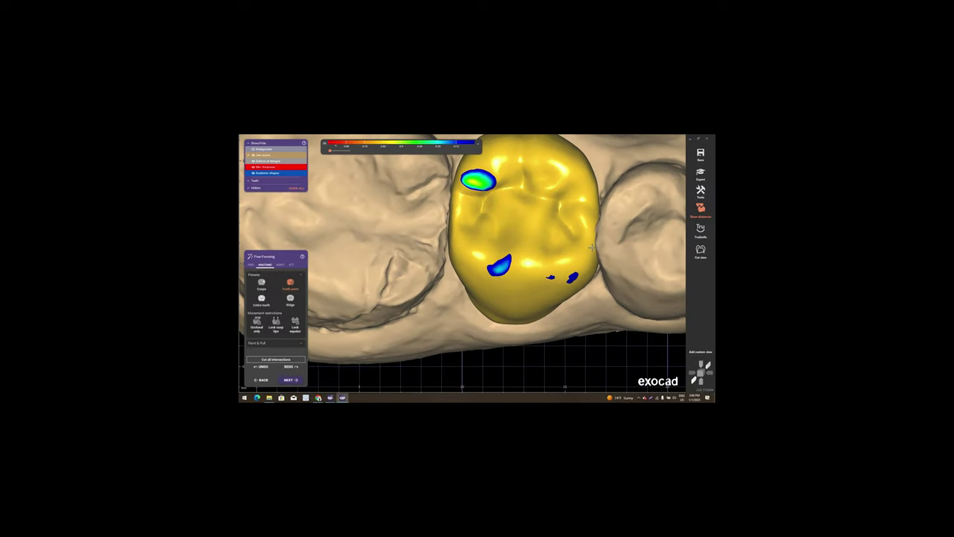
pyautogui.scroll(-2, 575, 240)
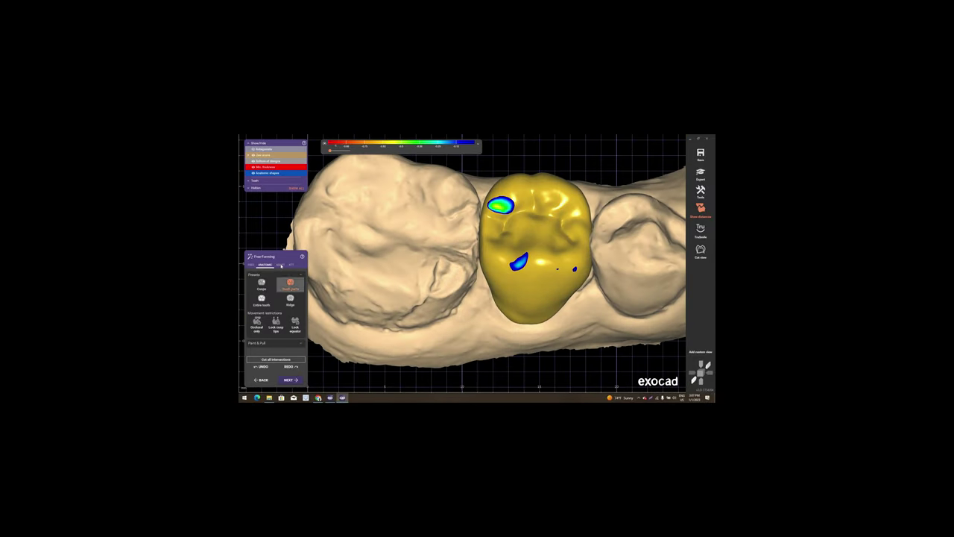
pyautogui.click(281, 265)
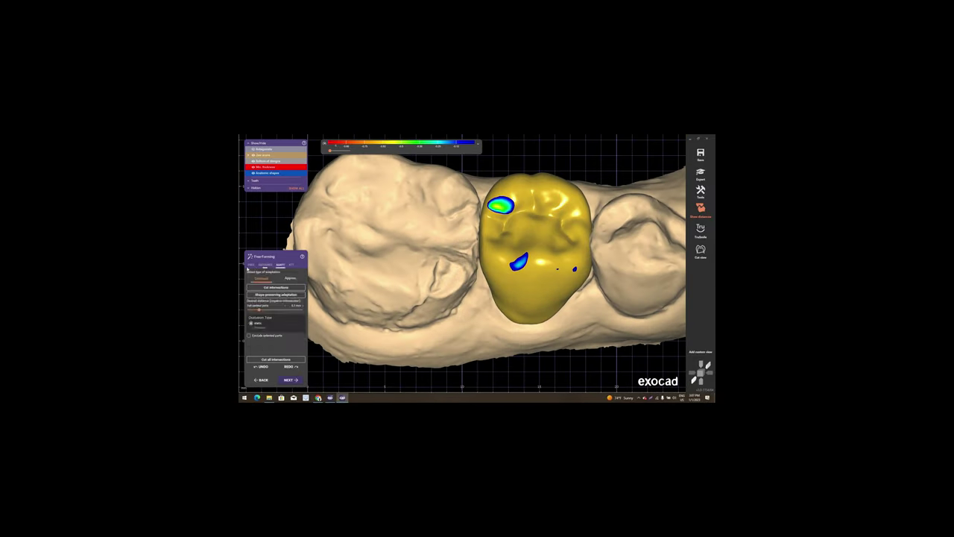
pyautogui.click(266, 265)
# Inspect the crown from the cheek side and above, then show the crown adaptation options
pyautogui.moveTo(517, 212); pyautogui.dragTo(422, 253, button='right')
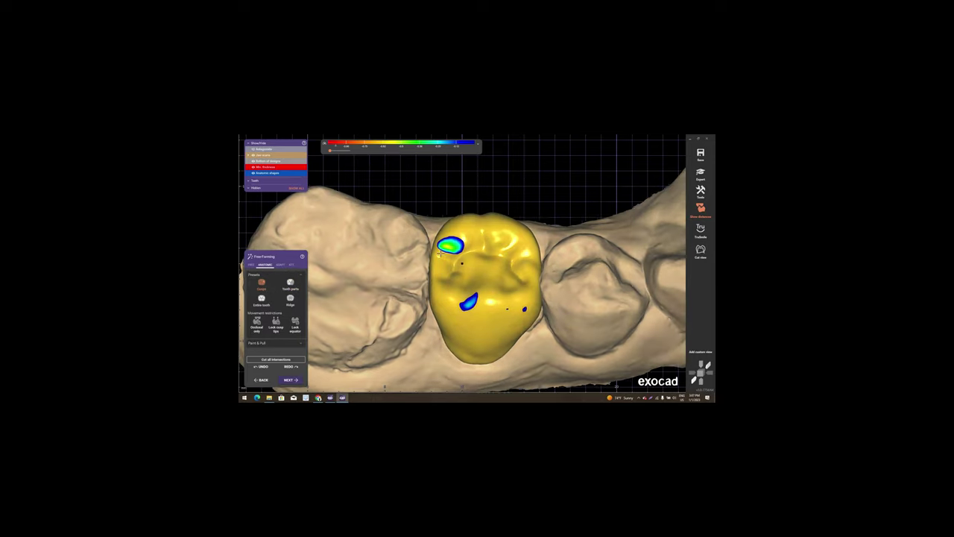
pyautogui.scroll(2, 422, 253)
pyautogui.scroll(2, 422, 253)
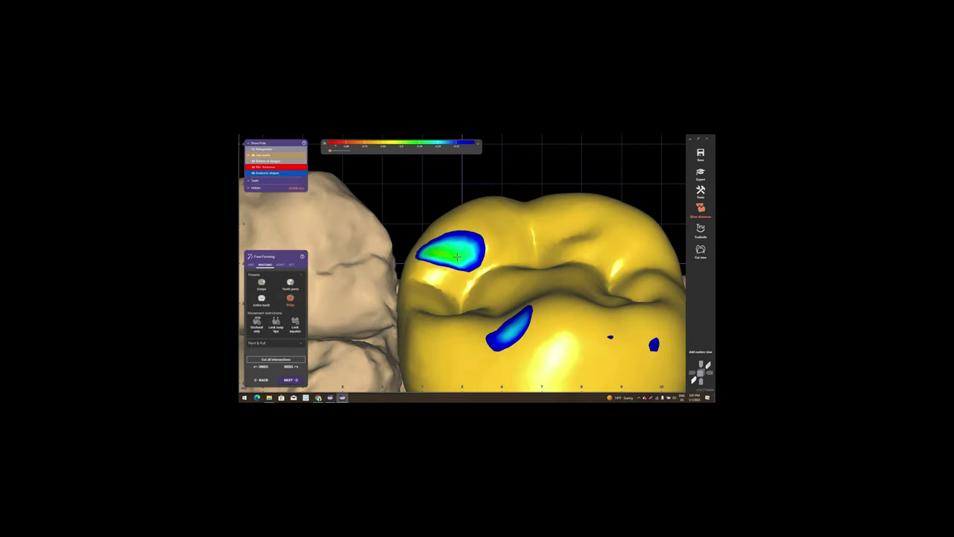
pyautogui.scroll(-3, 458, 277)
pyautogui.moveTo(458, 277); pyautogui.dragTo(456, 245, button='right')
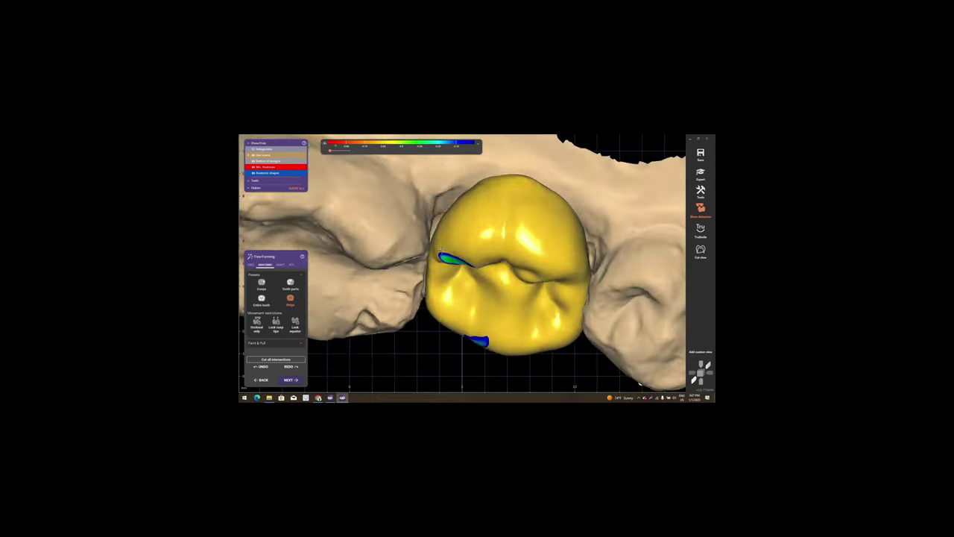
pyautogui.scroll(3, 456, 245)
pyautogui.scroll(2, 456, 245)
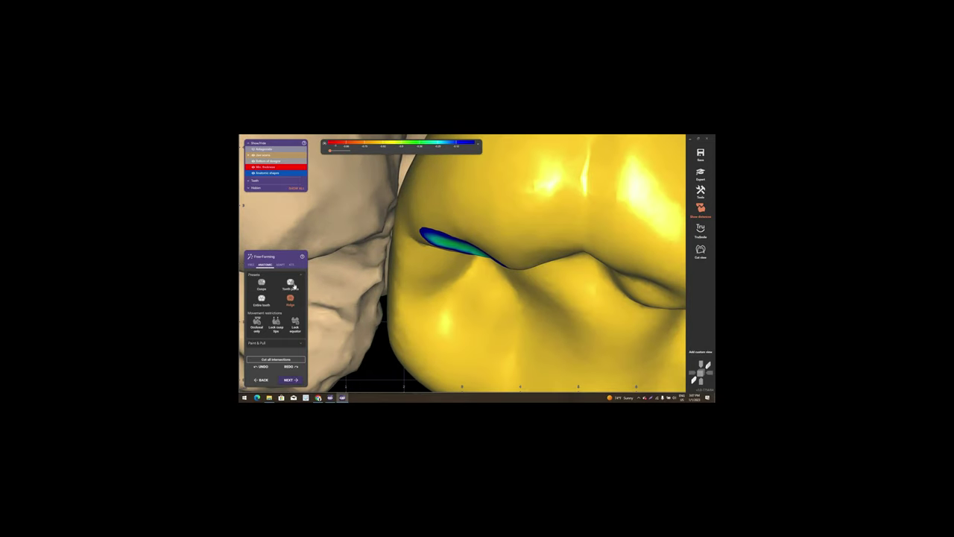
pyautogui.scroll(-2, 484, 254)
pyautogui.moveTo(462, 291)
pyautogui.mouseDown(button='right')
pyautogui.moveTo(462, 255)
pyautogui.moveTo(282, 266)
pyautogui.mouseUp(button='right')
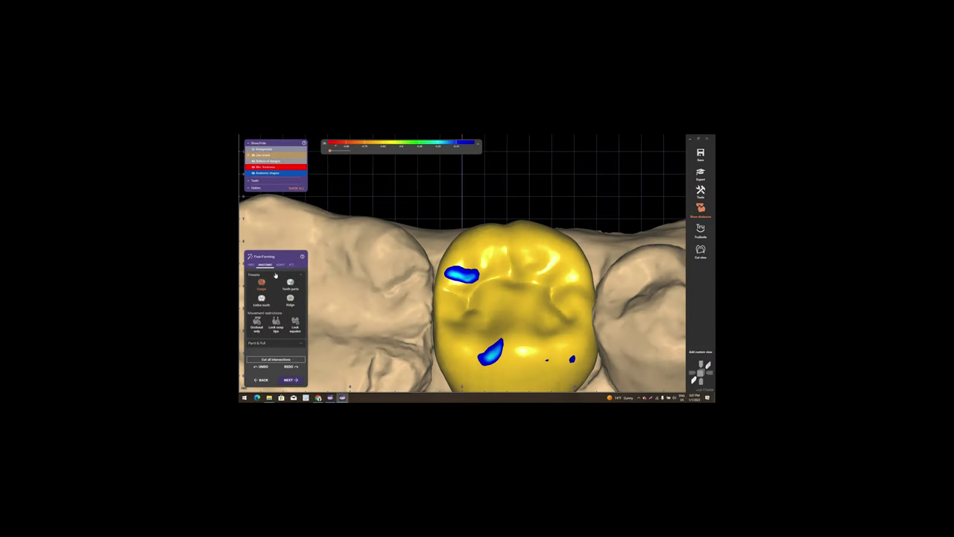
pyautogui.click(280, 265)
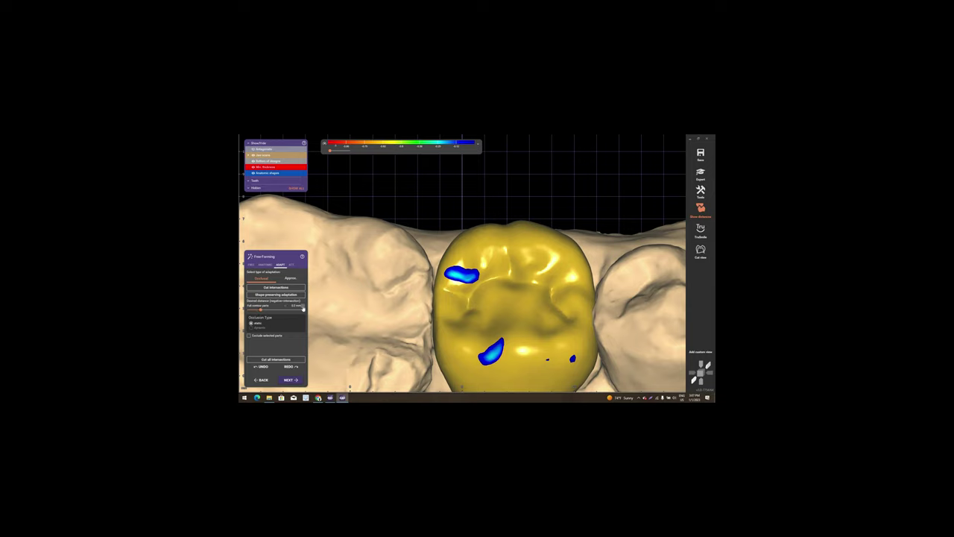
# Cut away the crown's intersections, smooth rough areas of its surface, and hide the jaw scans
pyautogui.click(281, 294)
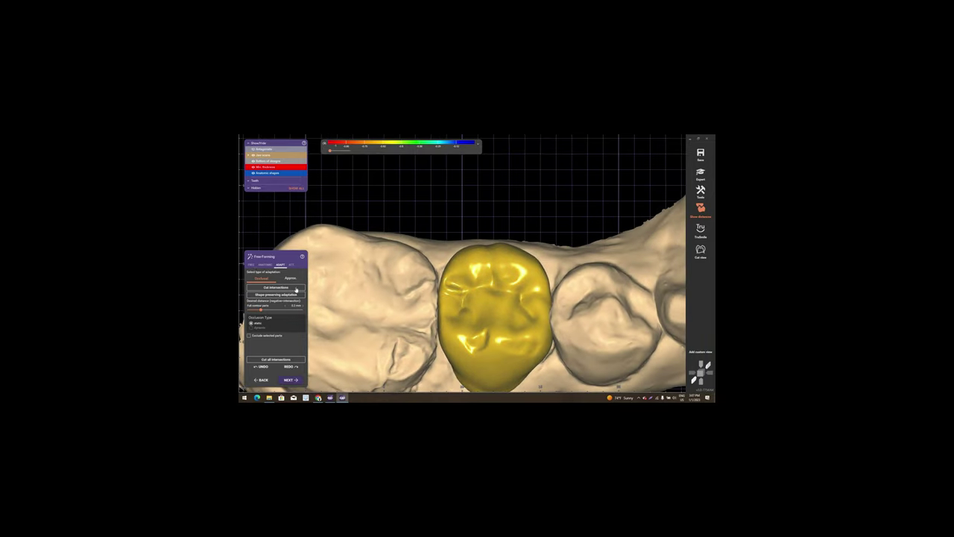
pyautogui.moveTo(488, 328)
pyautogui.keyDown('shift'); pyautogui.mouseDown()
pyautogui.moveTo(484, 340)
pyautogui.moveTo(472, 338)
pyautogui.mouseUp(); pyautogui.keyUp('shift')
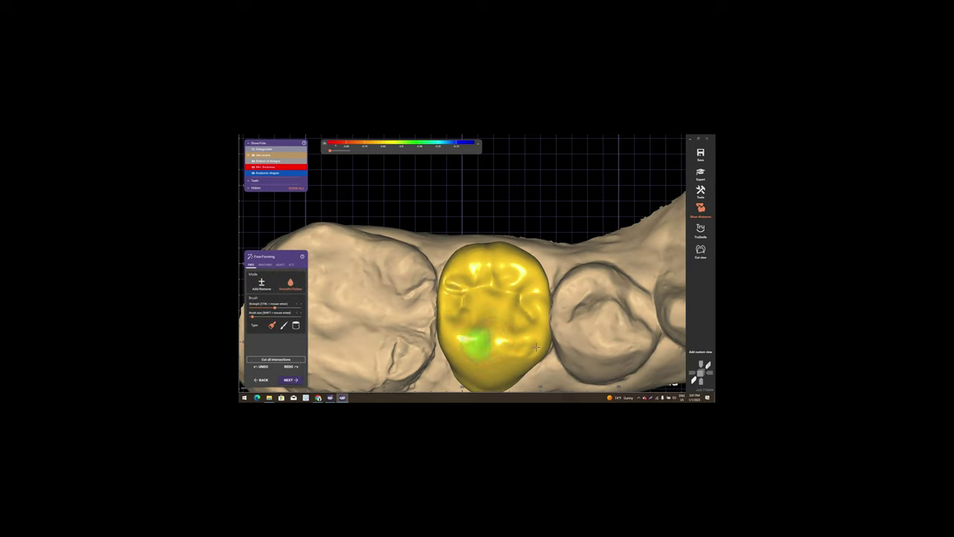
pyautogui.moveTo(534, 346); pyautogui.dragTo(526, 328)
pyautogui.moveTo(526, 328)
pyautogui.mouseDown(button='right')
pyautogui.moveTo(452, 305)
pyautogui.moveTo(475, 286)
pyautogui.moveTo(446, 292)
pyautogui.moveTo(484, 317)
pyautogui.moveTo(455, 286)
pyautogui.moveTo(468, 276)
pyautogui.moveTo(492, 283)
pyautogui.moveTo(434, 255)
pyautogui.mouseUp(button='right')
pyautogui.press('h')
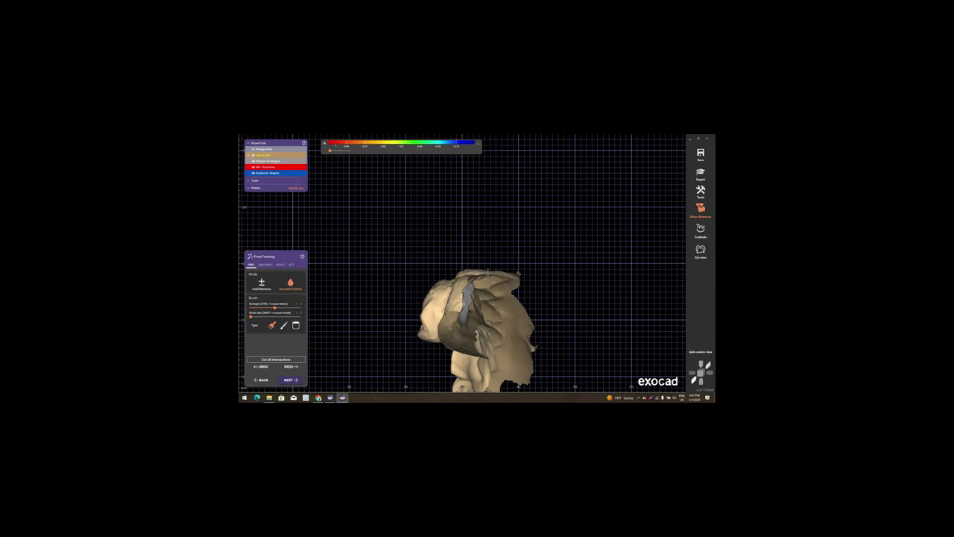
# Adapt the crown approximally to the neighbouring teeth at about 0 mm, preserving its shape
pyautogui.scroll(5, 433, 255)
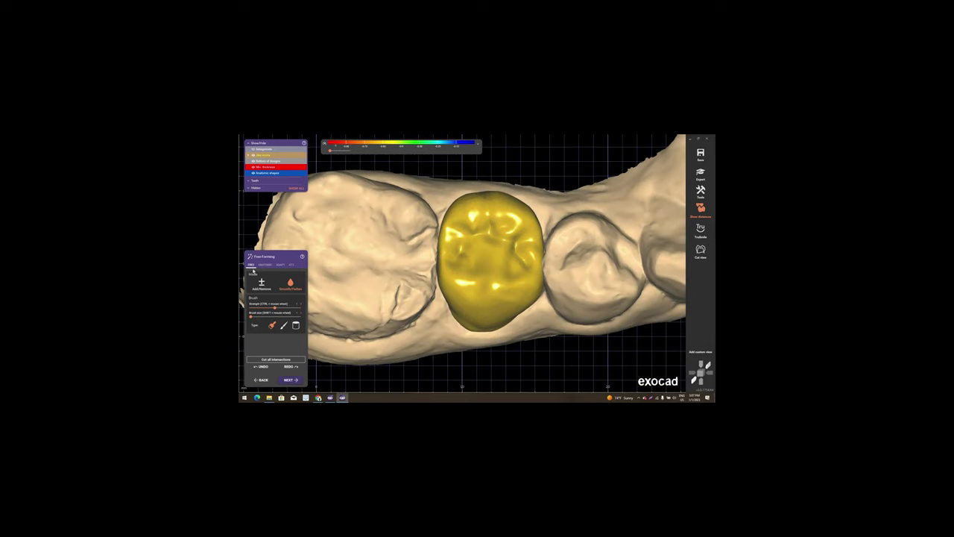
pyautogui.click(264, 264)
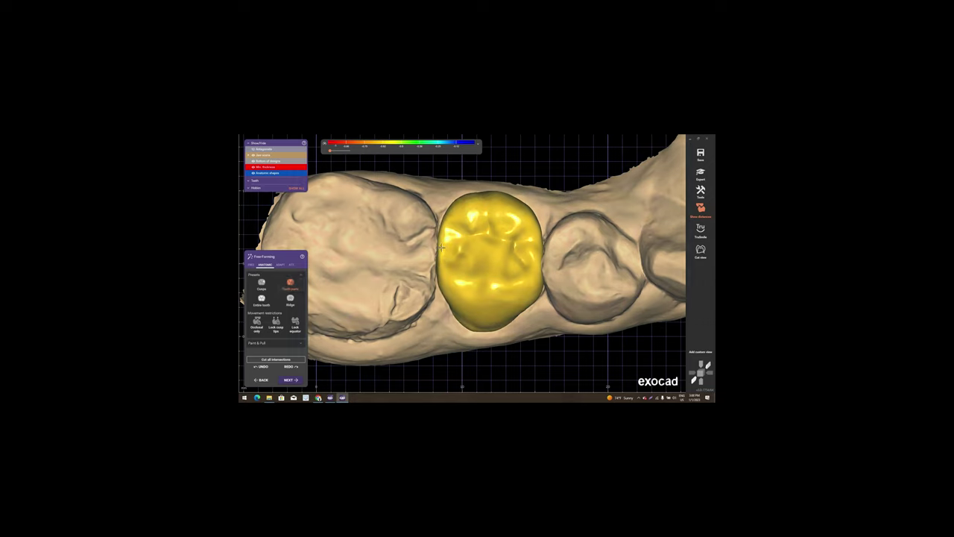
pyautogui.moveTo(465, 255); pyautogui.dragTo(451, 256, button='right')
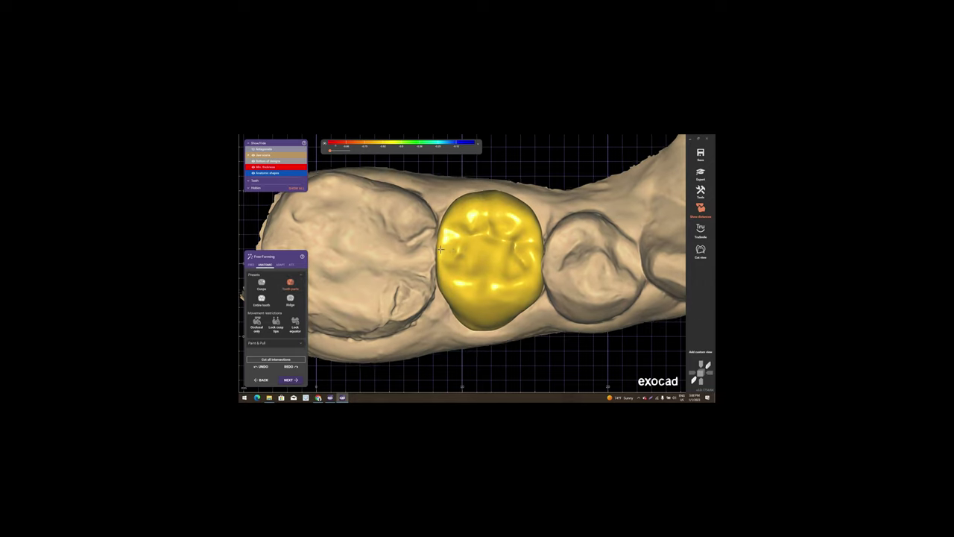
pyautogui.click(279, 265)
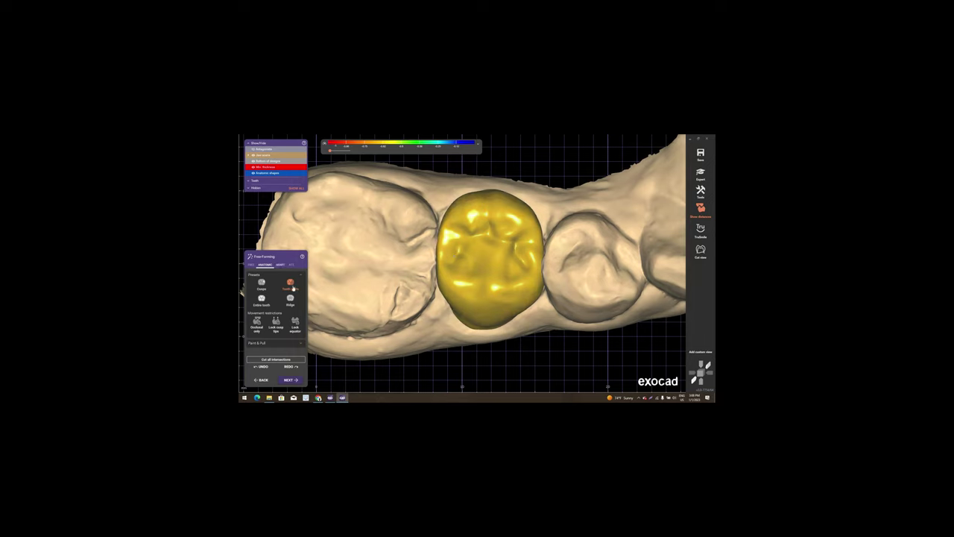
pyautogui.click(290, 277)
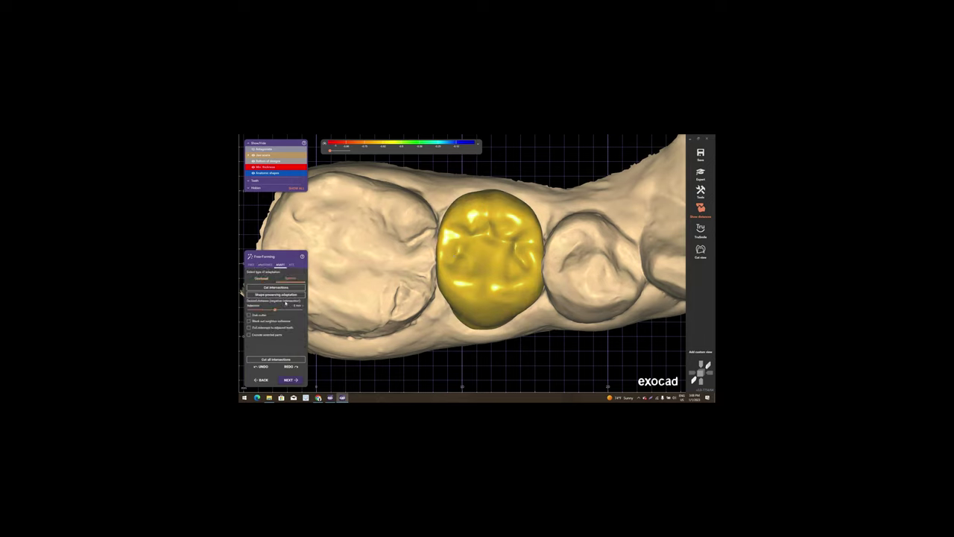
pyautogui.click(301, 307)
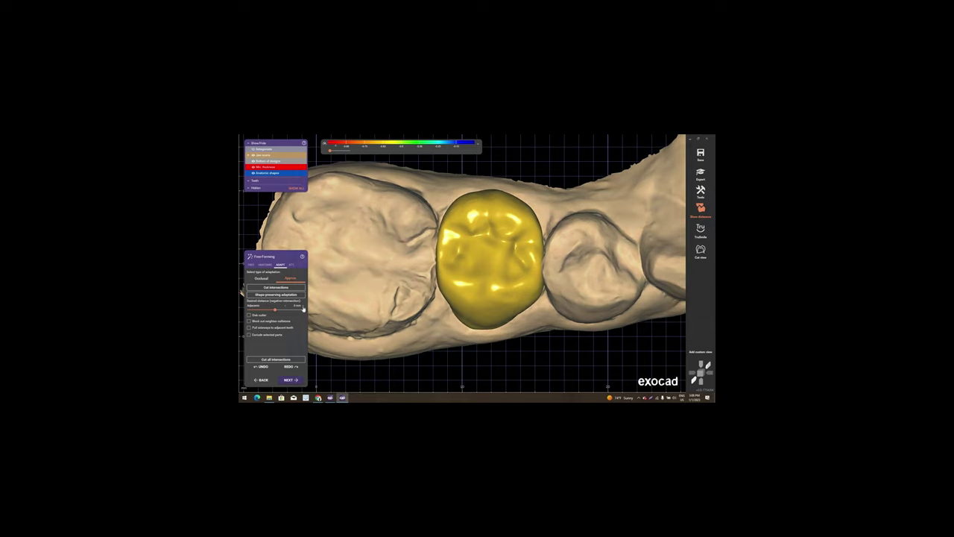
pyautogui.click(296, 295)
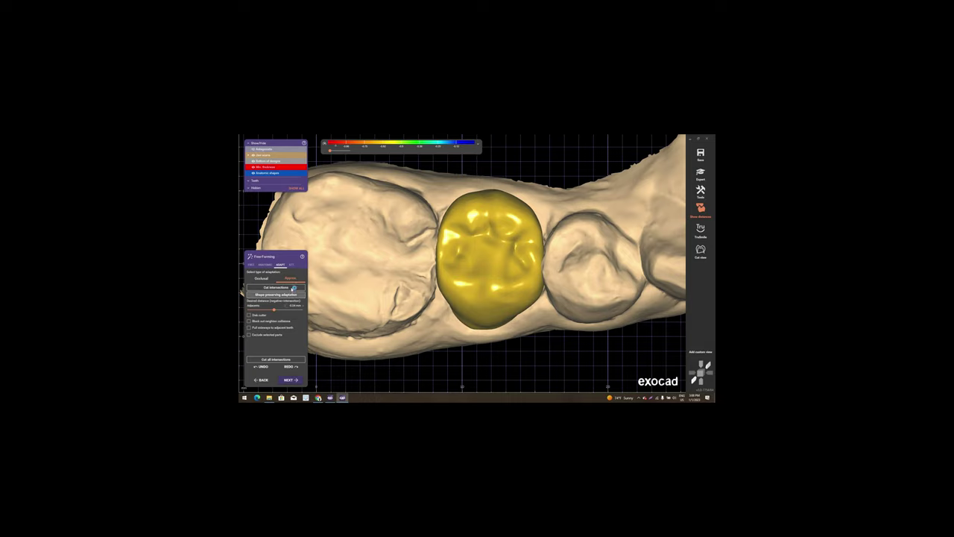
pyautogui.click(291, 294)
# Smooth a patch on the crown's side, then undo that last smoothing stroke
pyautogui.moveTo(442, 297); pyautogui.dragTo(508, 343, button='right')
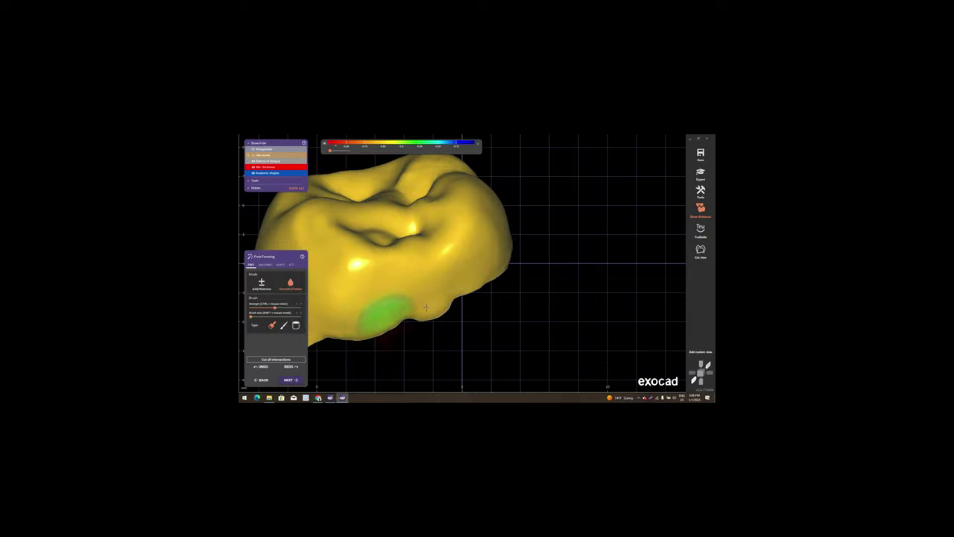
pyautogui.moveTo(503, 276)
pyautogui.mouseDown(button='right')
pyautogui.moveTo(534, 299)
pyautogui.moveTo(456, 281)
pyautogui.mouseUp(button='right')
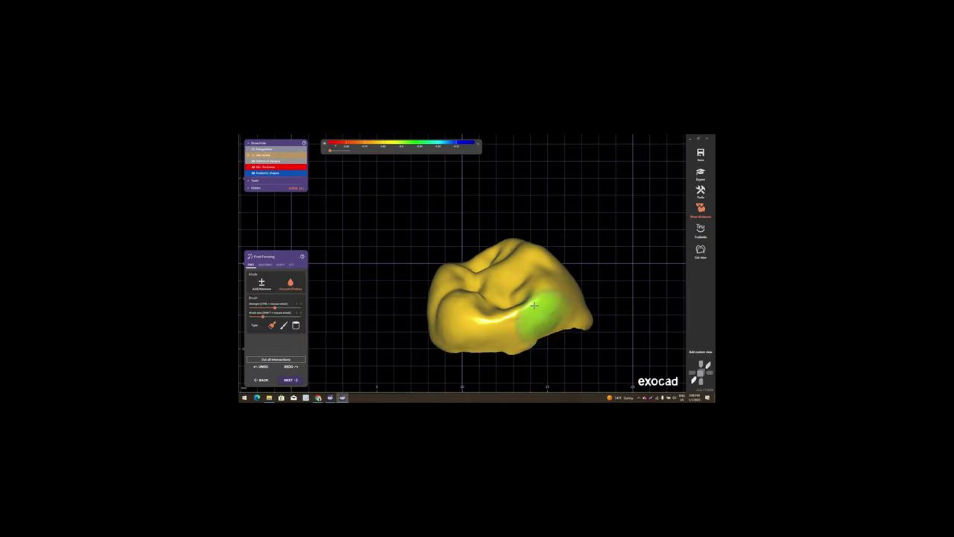
pyautogui.click(456, 280)
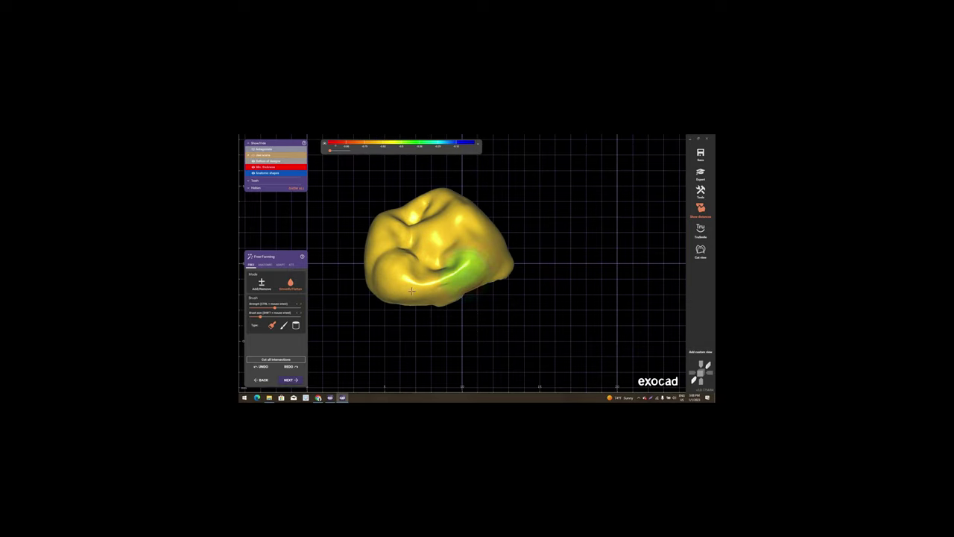
pyautogui.moveTo(460, 291); pyautogui.dragTo(522, 276, button='right')
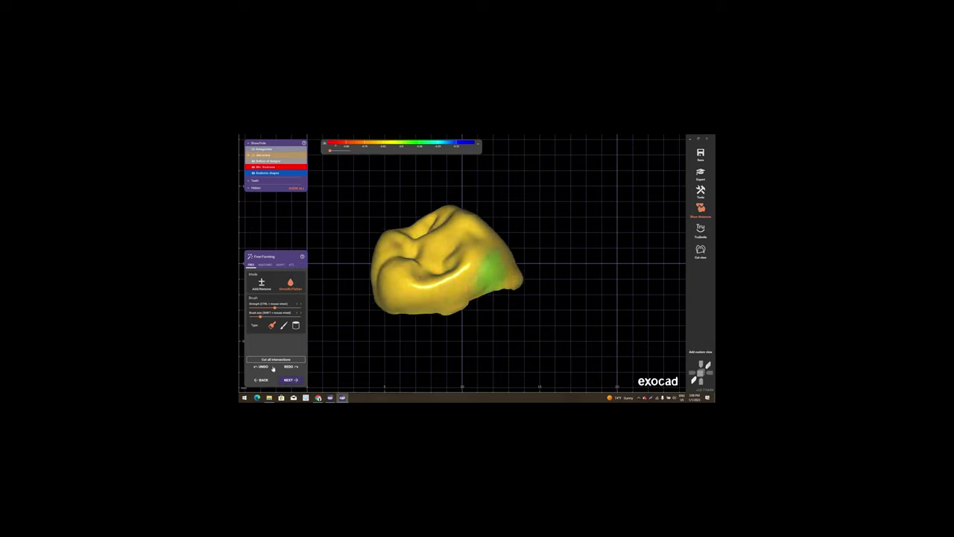
pyautogui.click(272, 368)
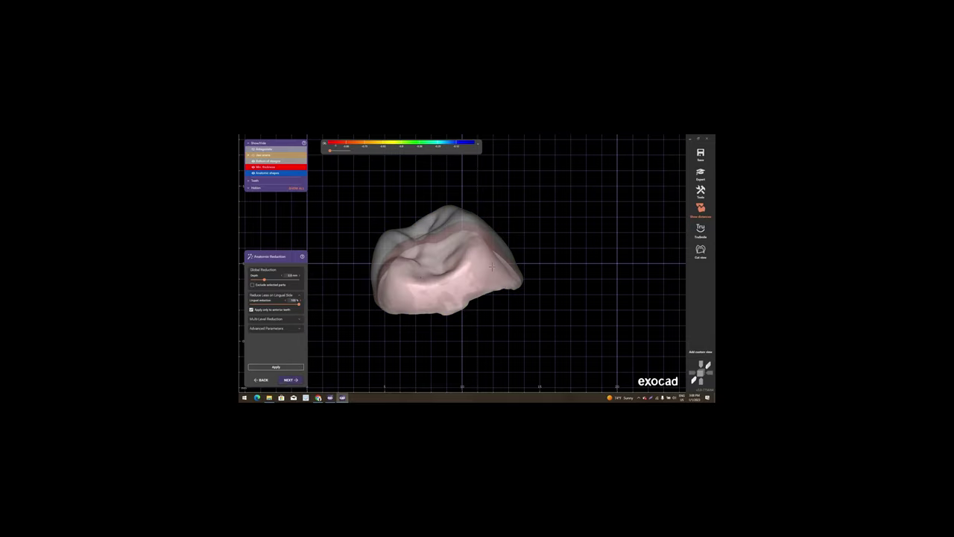
# Apply the anatomic reduction to the tooth 45 crown and check it against the opposing jaw
pyautogui.moveTo(491, 266); pyautogui.dragTo(513, 265, button='right')
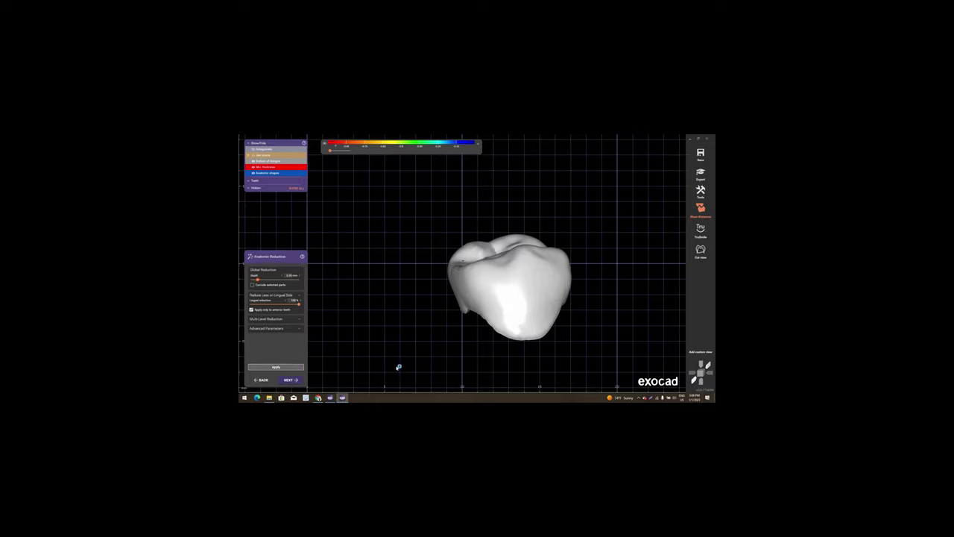
pyautogui.click(276, 367)
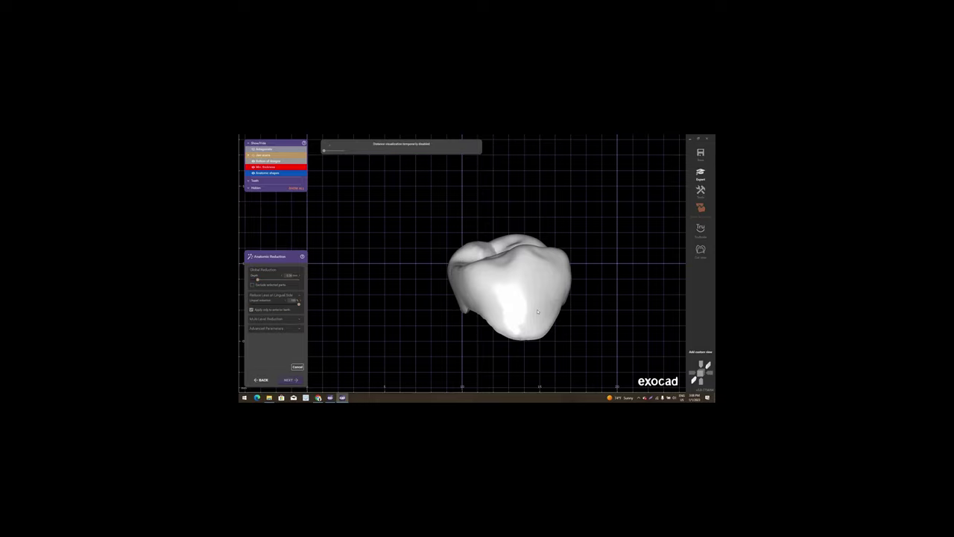
pyautogui.moveTo(539, 280)
pyautogui.mouseDown(button='right')
pyautogui.moveTo(551, 276)
pyautogui.moveTo(358, 279)
pyautogui.moveTo(455, 329)
pyautogui.moveTo(435, 246)
pyautogui.moveTo(452, 237)
pyautogui.mouseUp(button='right')
pyautogui.keyDown('shift'); pyautogui.middleClick(552, 276); pyautogui.keyUp('shift')
pyautogui.scroll(2, 559, 273)
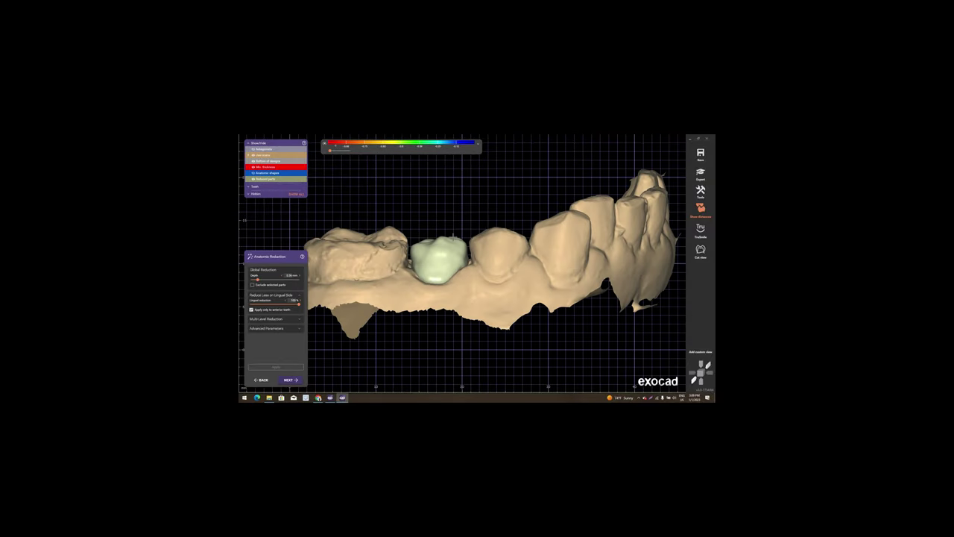
pyautogui.scroll(3, 453, 240)
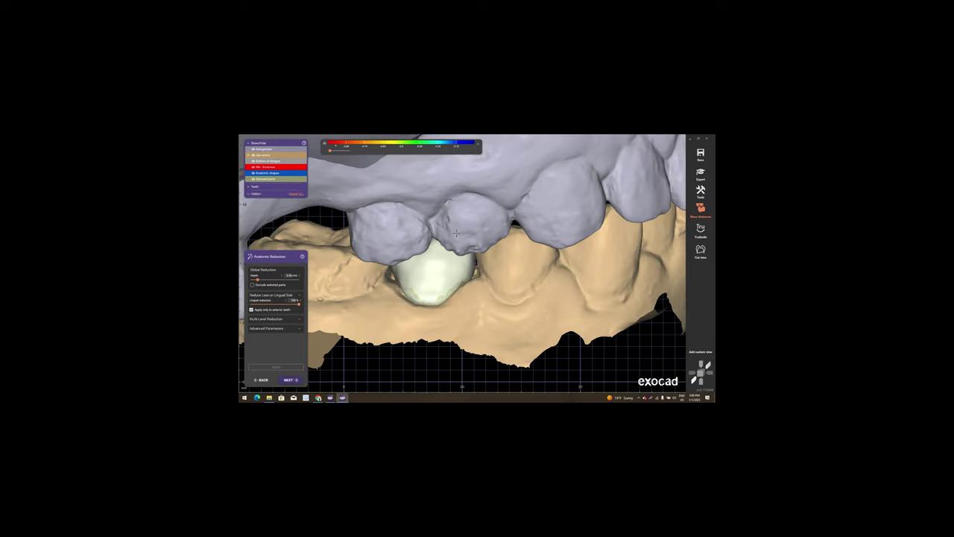
pyautogui.moveTo(454, 241)
pyautogui.mouseDown(button='right')
pyautogui.moveTo(457, 229)
pyautogui.moveTo(455, 283)
pyautogui.mouseUp(button='right')
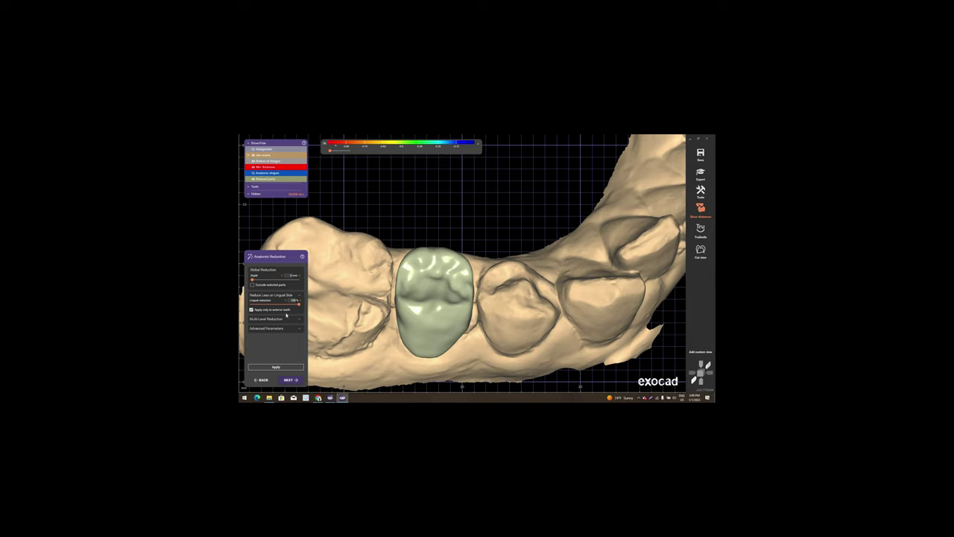
# Enter free-forming and pick the Free tab's Smooth/Flatten brush, viewing the crown from above
pyautogui.click(290, 380)
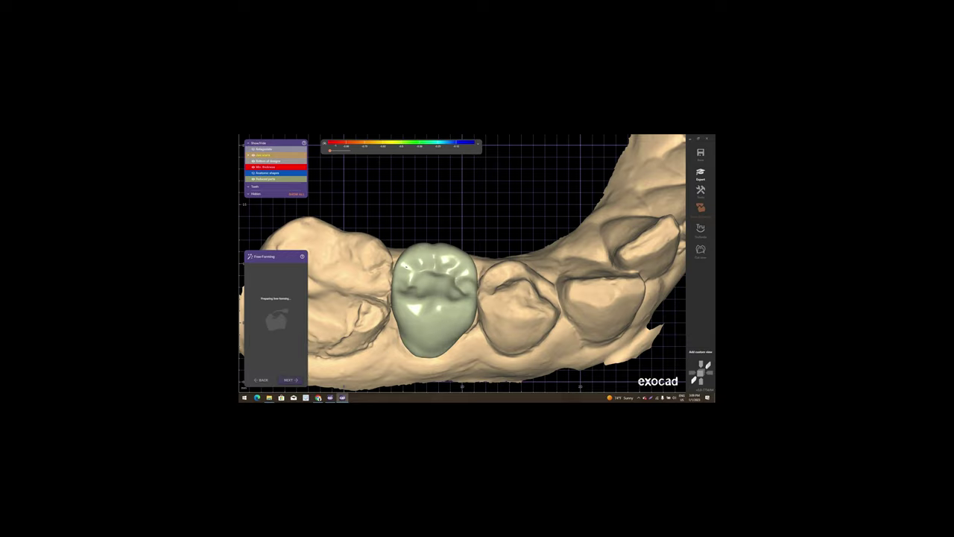
pyautogui.moveTo(441, 301); pyautogui.dragTo(417, 283, button='right')
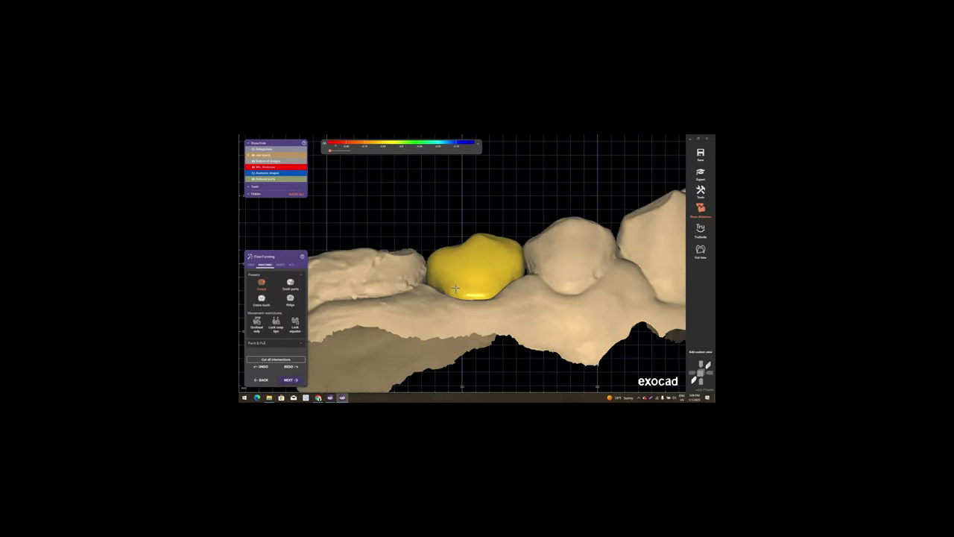
pyautogui.click(252, 265)
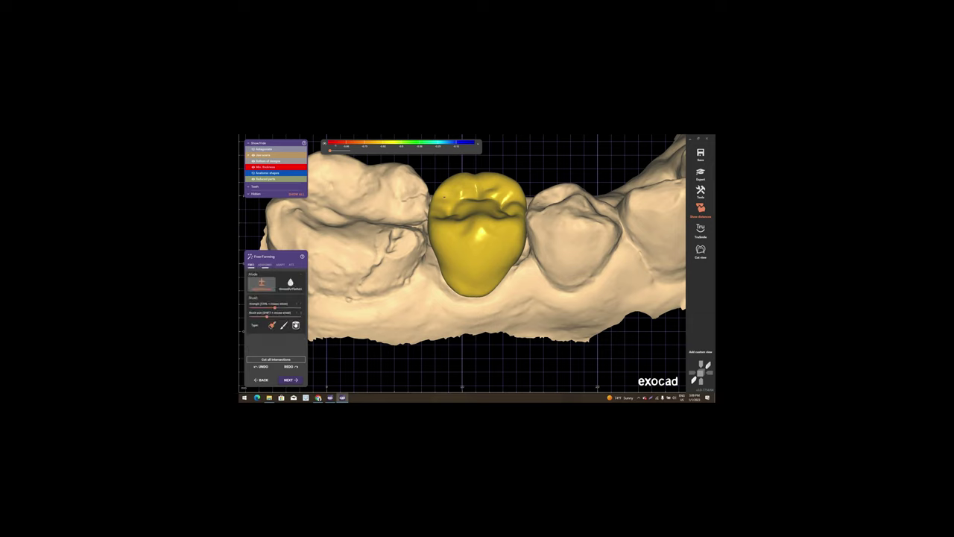
pyautogui.click(290, 284)
pyautogui.scroll(2, 492, 238)
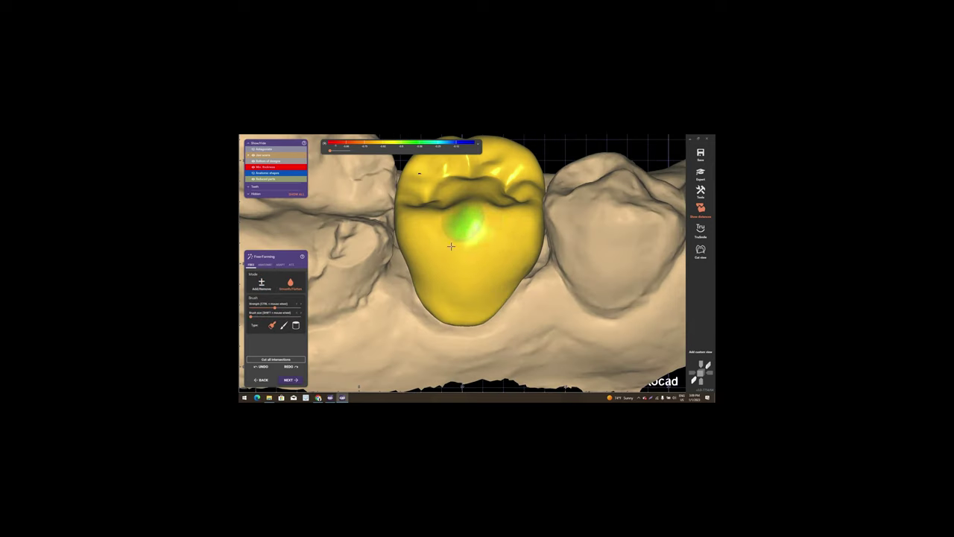
pyautogui.moveTo(438, 235); pyautogui.dragTo(447, 284, button='right')
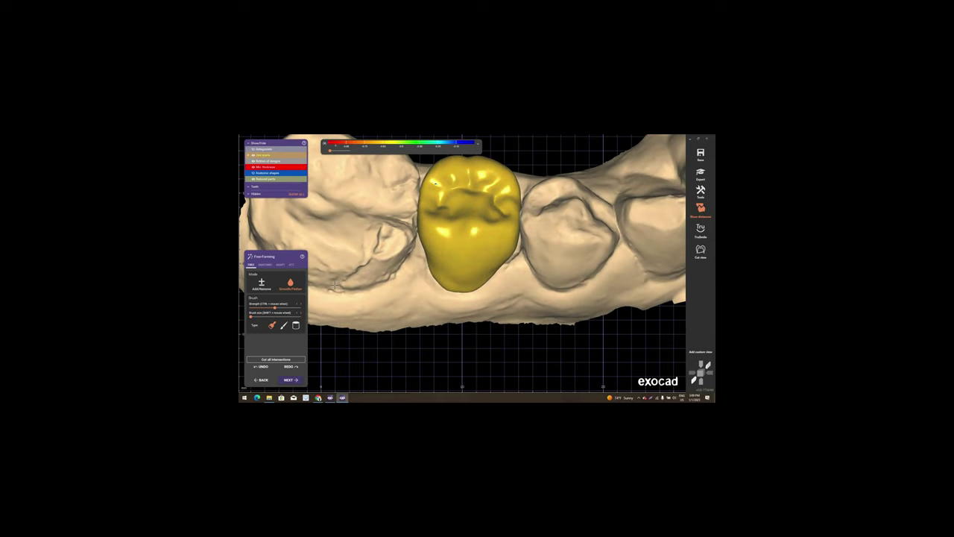
pyautogui.moveTo(454, 249); pyautogui.dragTo(416, 238, button='right')
pyautogui.scroll(1, 412, 227)
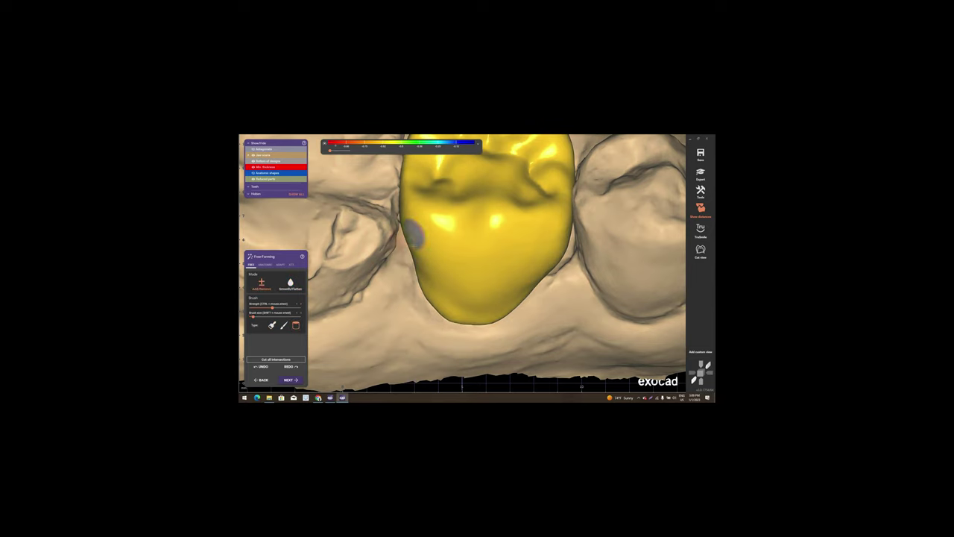
pyautogui.scroll(1, 418, 288)
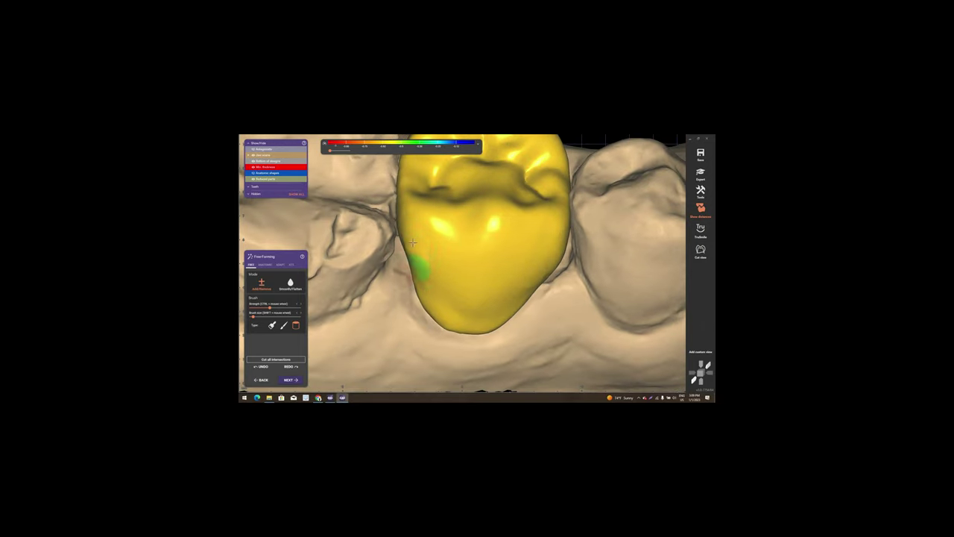
# Smooth and flatten the crown from several angles and apply the free-forming result
pyautogui.moveTo(439, 314); pyautogui.dragTo(483, 332, button='right')
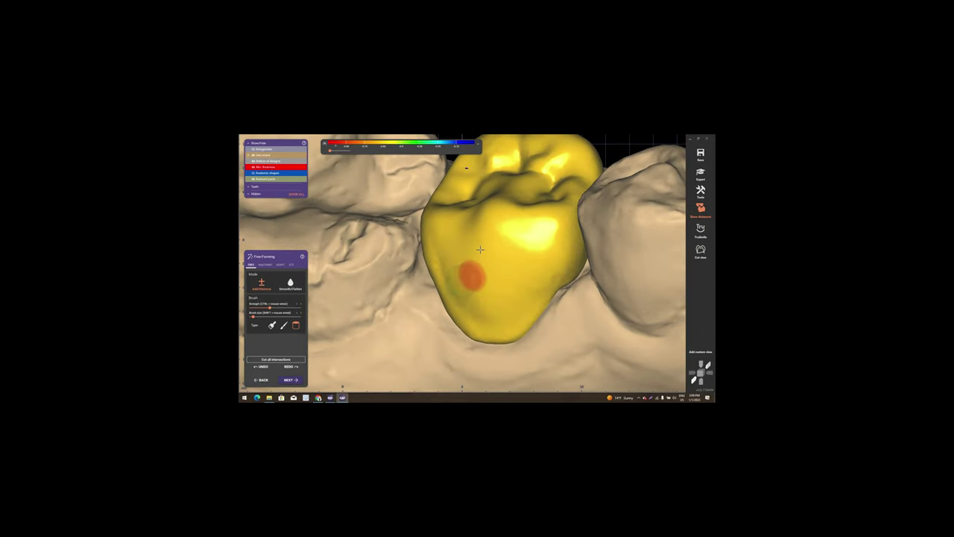
pyautogui.moveTo(557, 226); pyautogui.dragTo(551, 256, button='right')
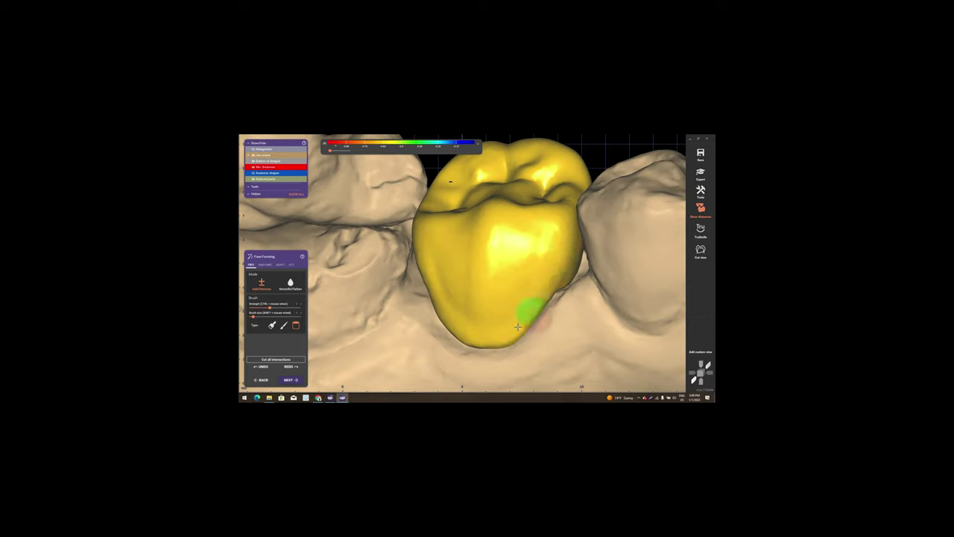
pyautogui.moveTo(527, 313); pyautogui.dragTo(513, 326, button='right')
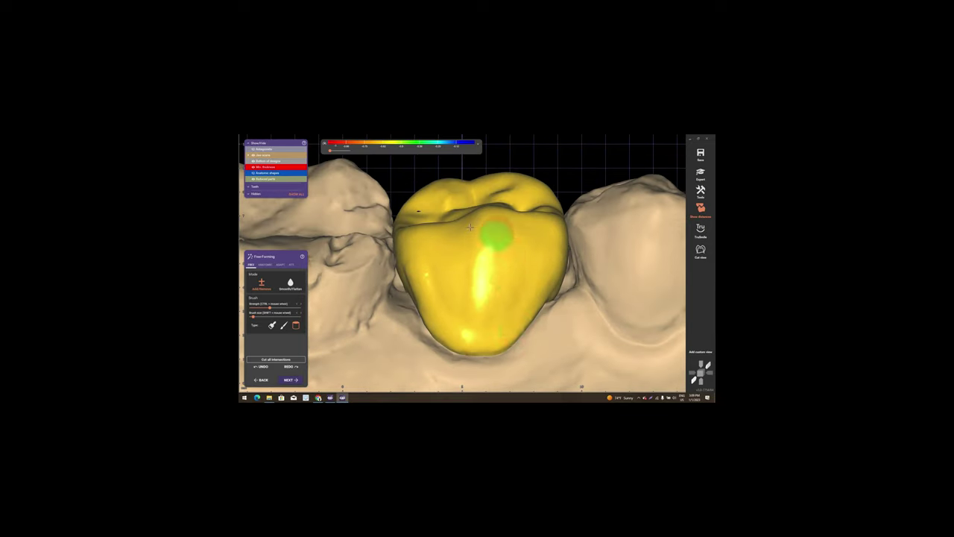
pyautogui.click(290, 282)
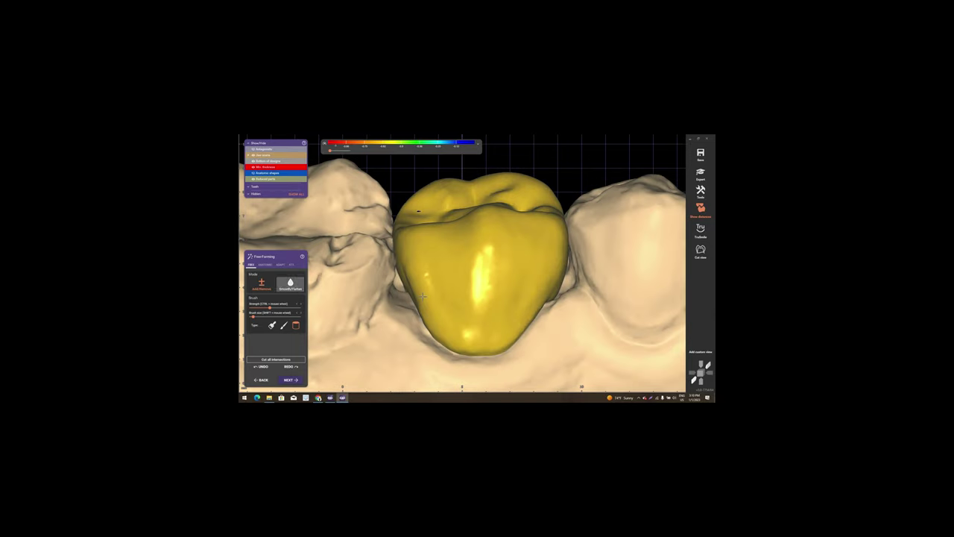
pyautogui.moveTo(421, 291); pyautogui.dragTo(409, 264, button='right')
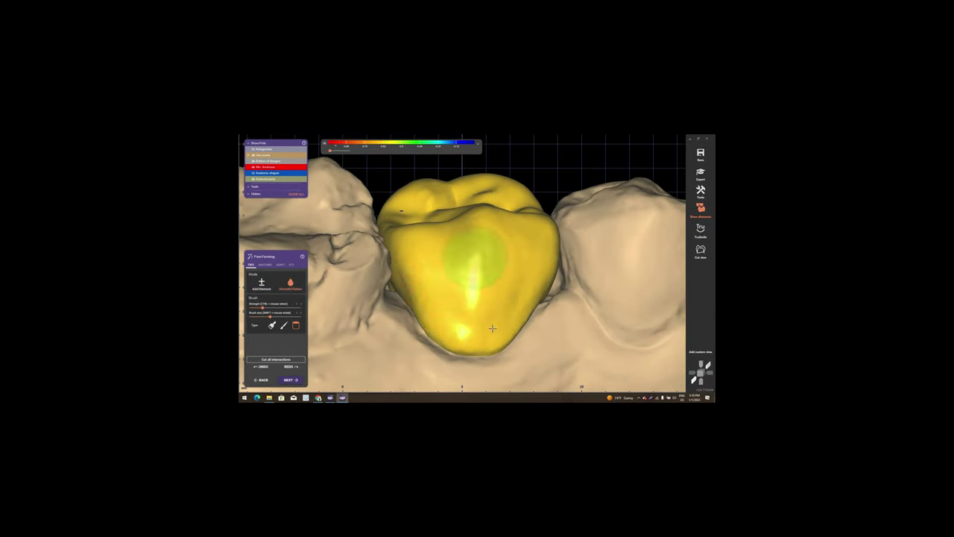
pyautogui.moveTo(508, 313); pyautogui.dragTo(532, 223, button='right')
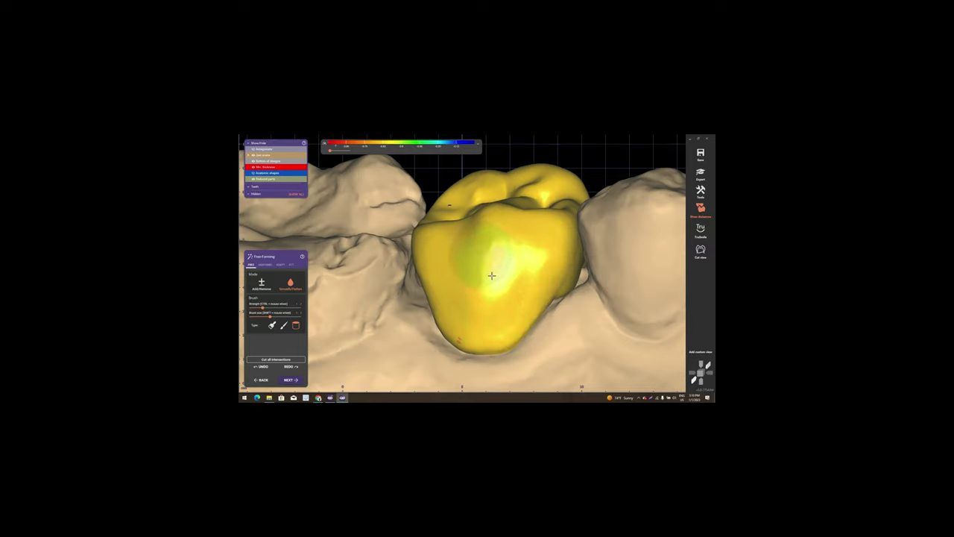
pyautogui.moveTo(490, 273)
pyautogui.mouseDown(button='right')
pyautogui.moveTo(370, 334)
pyautogui.moveTo(469, 255)
pyautogui.moveTo(443, 256)
pyautogui.moveTo(545, 328)
pyautogui.moveTo(483, 247)
pyautogui.moveTo(516, 217)
pyautogui.moveTo(522, 224)
pyautogui.moveTo(516, 214)
pyautogui.moveTo(502, 232)
pyautogui.mouseUp(button='right')
pyautogui.scroll(-3, 371, 333)
pyautogui.scroll(-2, 483, 229)
pyautogui.scroll(3, 516, 217)
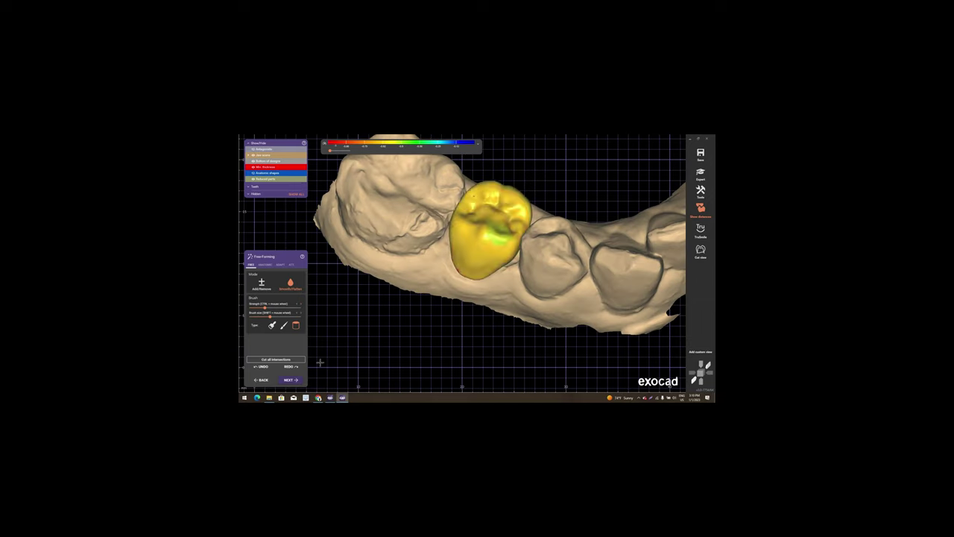
pyautogui.click(296, 380)
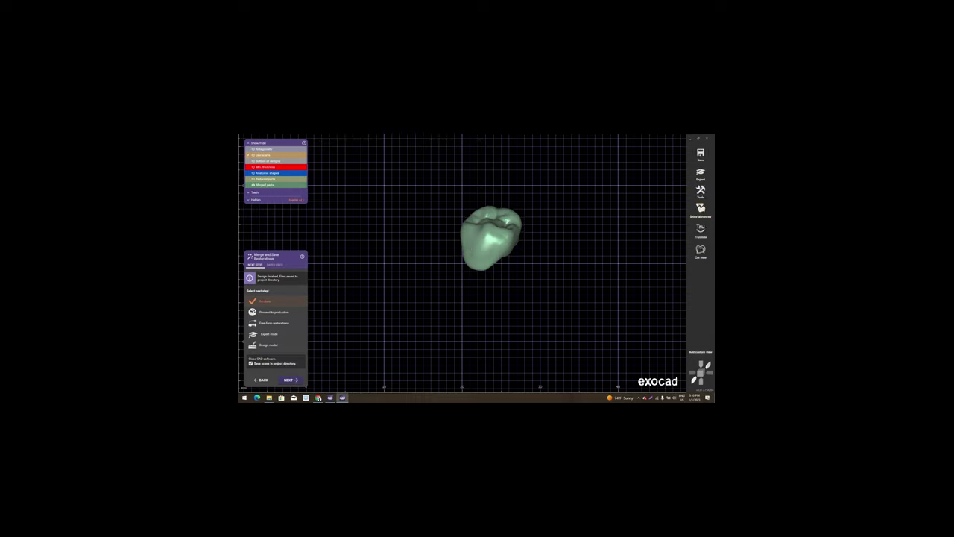
# Review the finished crown from the side and save the scene from the right-click menu
pyautogui.moveTo(514, 263)
pyautogui.mouseDown(button='right')
pyautogui.moveTo(323, 384)
pyautogui.moveTo(252, 203)
pyautogui.mouseUp(button='right')
pyautogui.scroll(2, 497, 270)
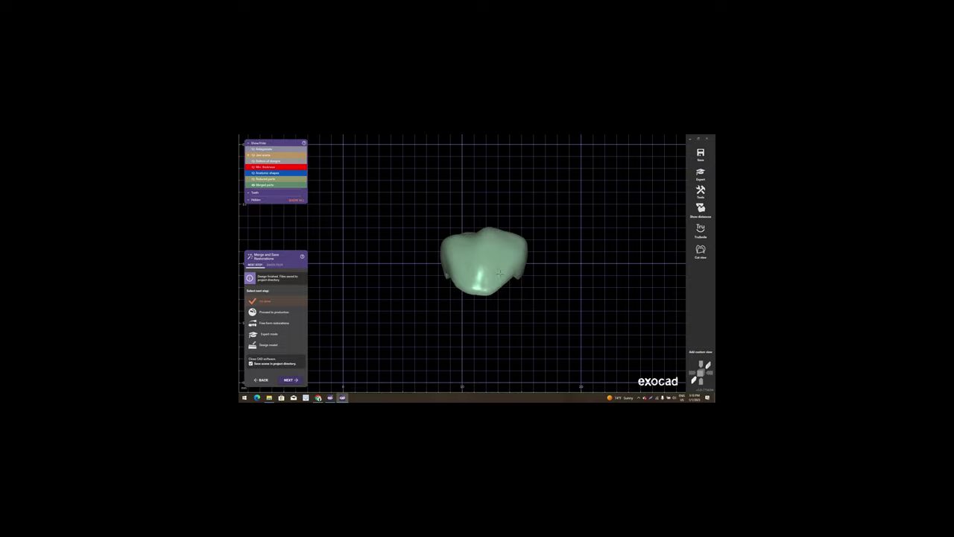
pyautogui.scroll(2, 448, 261)
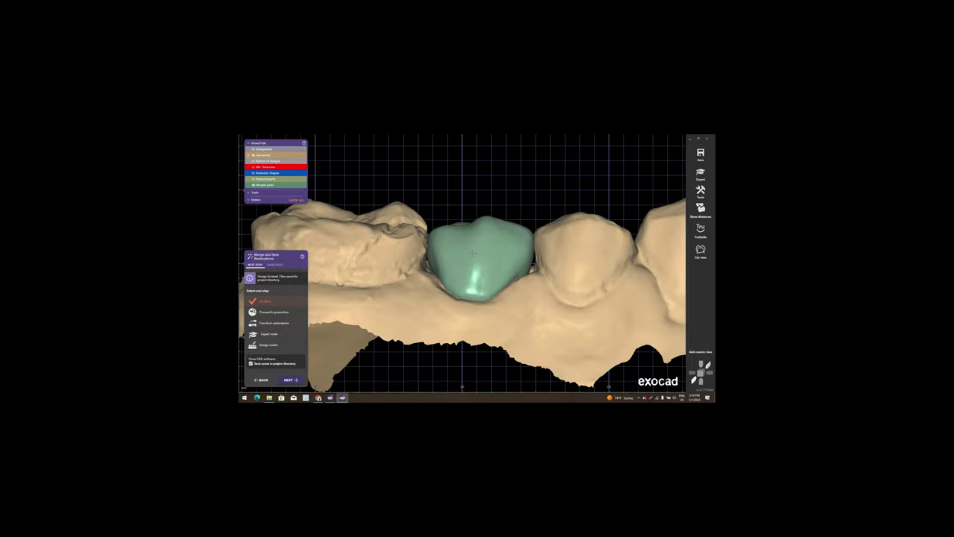
pyautogui.scroll(-5, 529, 310)
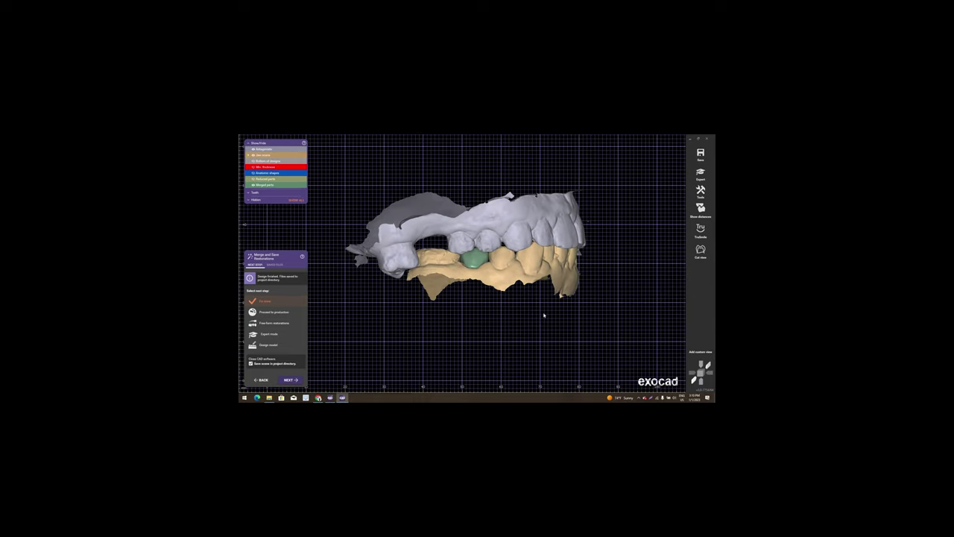
pyautogui.rightClick(544, 315)
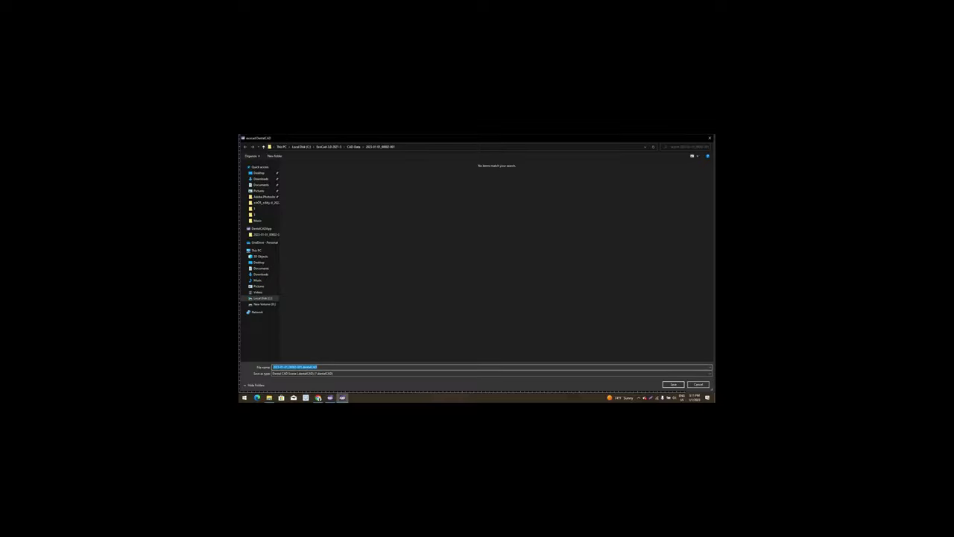
pyautogui.write('d')
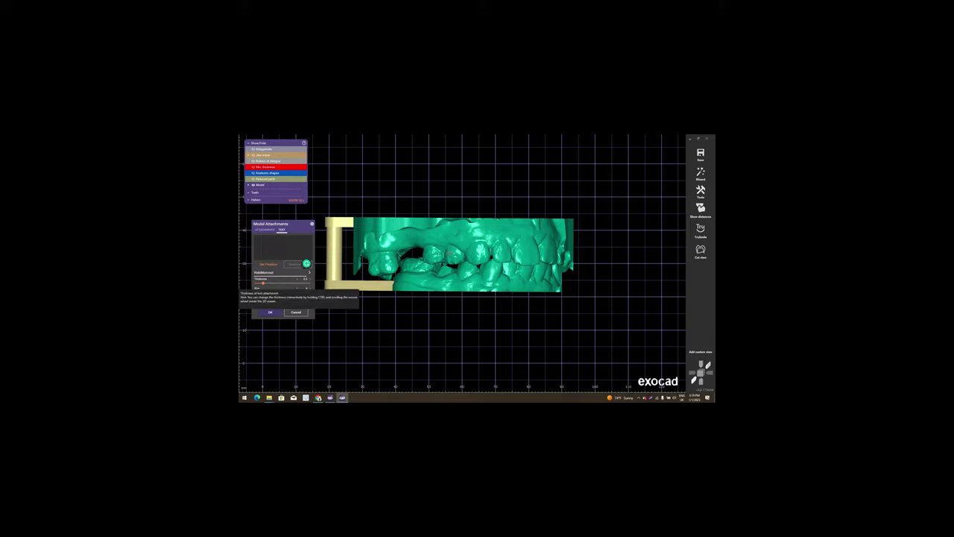
# Place a name text on the front of the model base, smaller and about 0.65 thick
pyautogui.scroll(3, 497, 225)
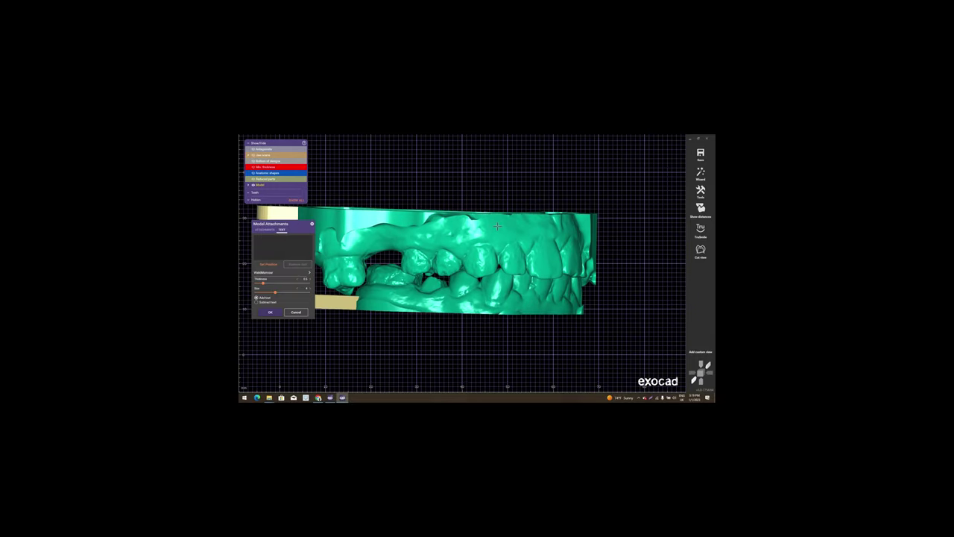
pyautogui.click(497, 226)
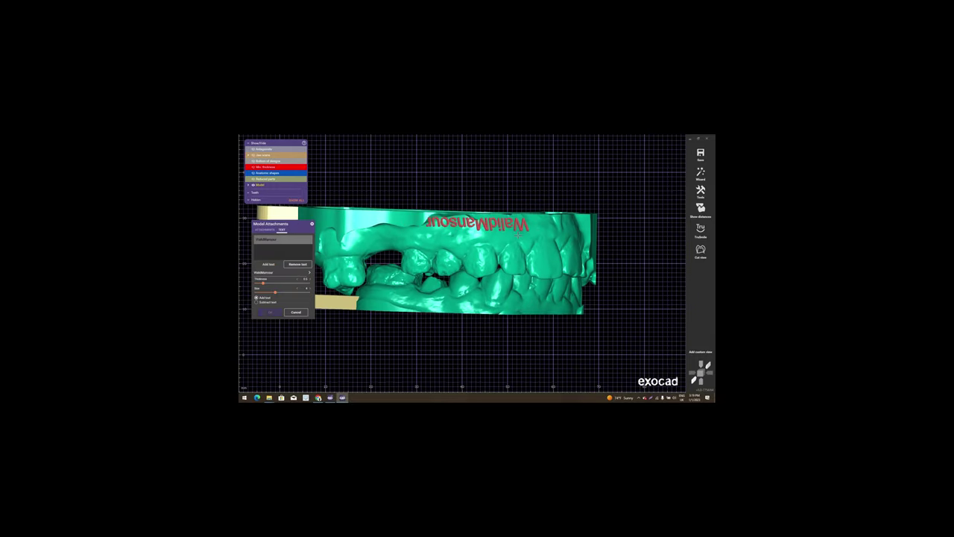
pyautogui.click(566, 228)
pyautogui.moveTo(567, 228)
pyautogui.mouseDown(button='right')
pyautogui.moveTo(434, 306)
pyautogui.moveTo(422, 287)
pyautogui.mouseUp(button='right')
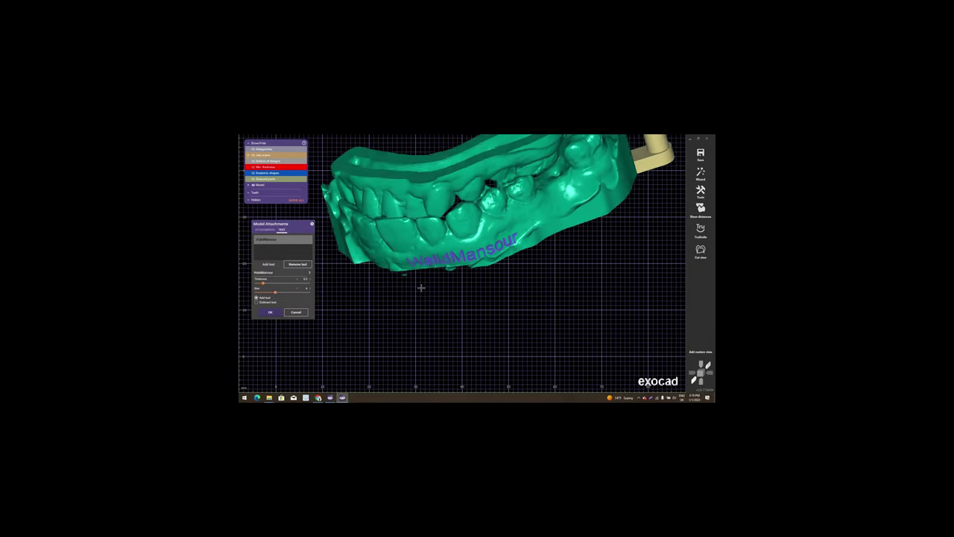
pyautogui.moveTo(421, 287); pyautogui.dragTo(383, 276, button='right')
pyautogui.scroll(2, 389, 274)
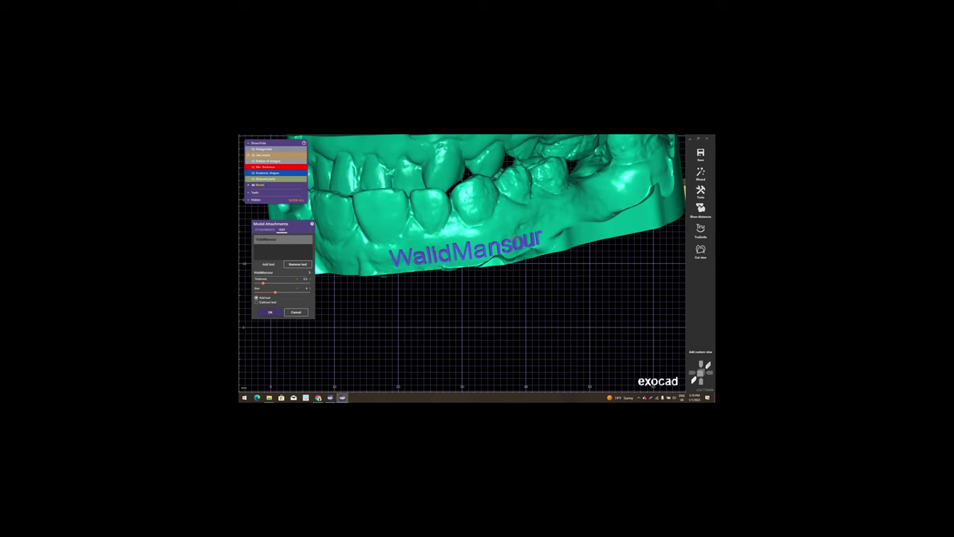
pyautogui.moveTo(464, 252); pyautogui.dragTo(469, 246)
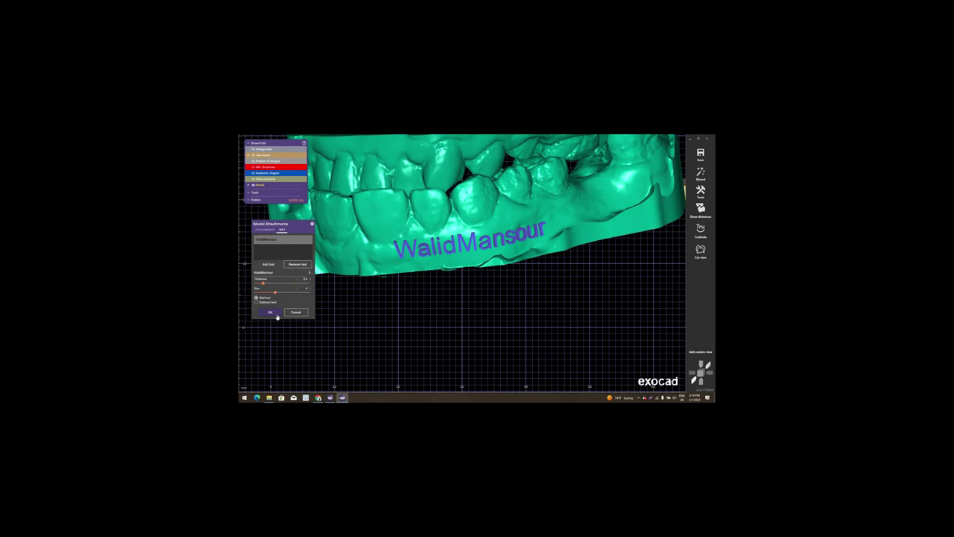
pyautogui.moveTo(275, 293); pyautogui.dragTo(273, 292)
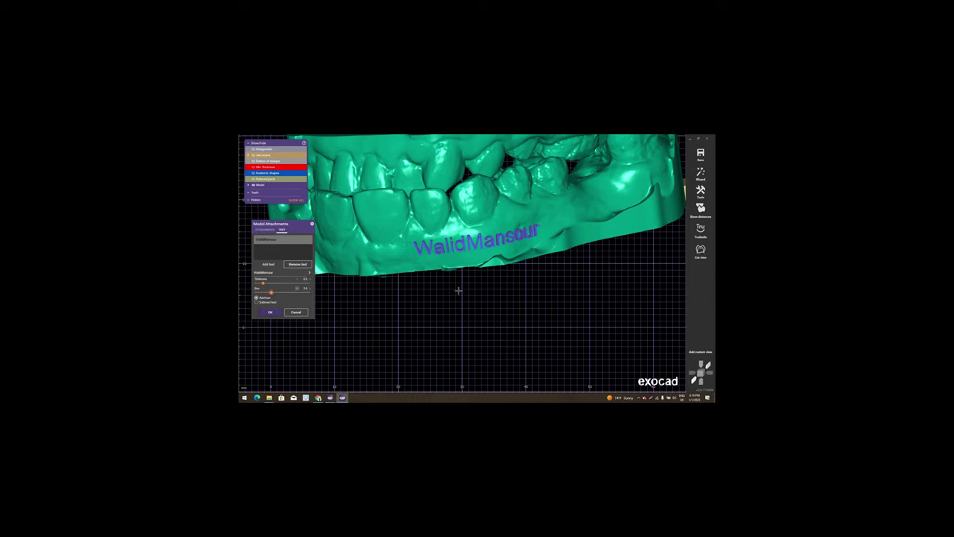
pyautogui.moveTo(458, 287)
pyautogui.mouseDown(button='right')
pyautogui.moveTo(392, 298)
pyautogui.moveTo(379, 271)
pyautogui.mouseUp(button='right')
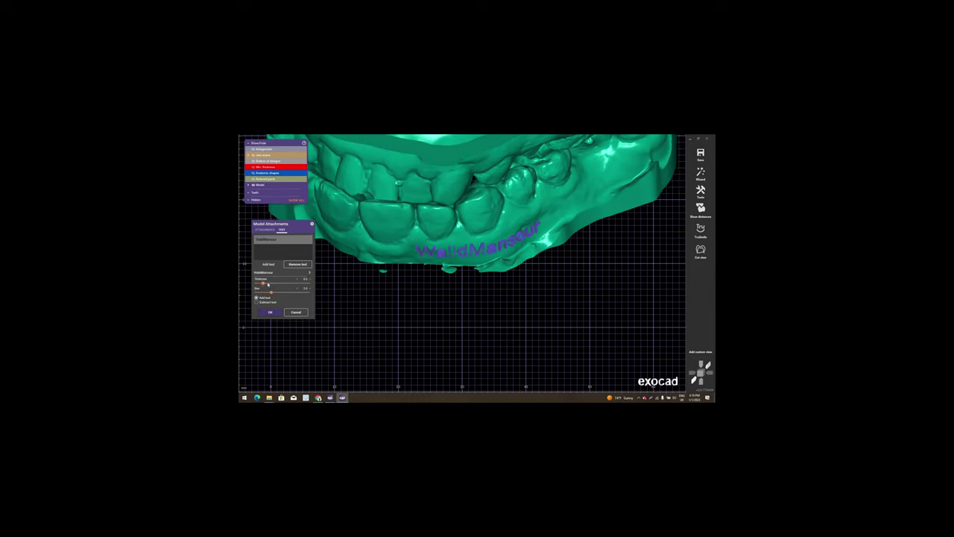
pyautogui.click(268, 284)
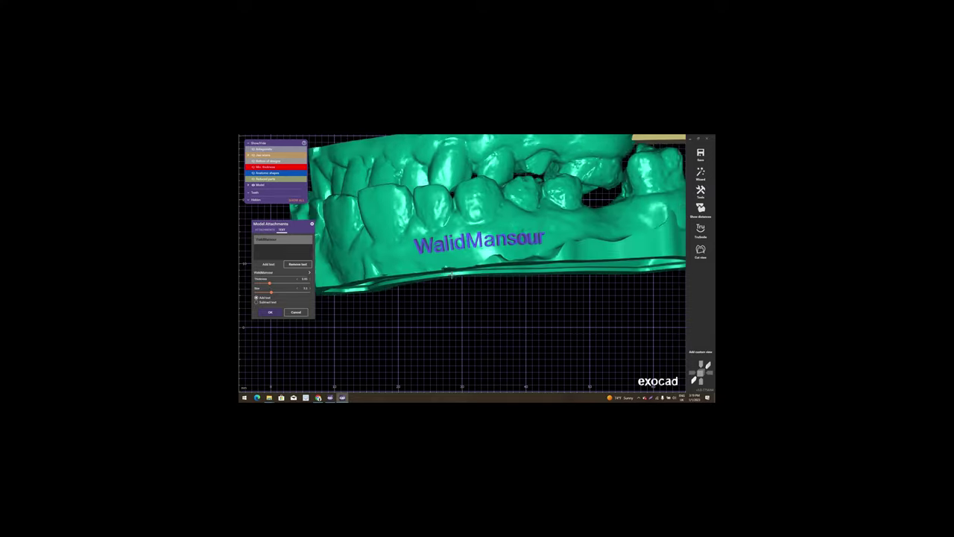
pyautogui.moveTo(451, 276); pyautogui.dragTo(397, 298, button='right')
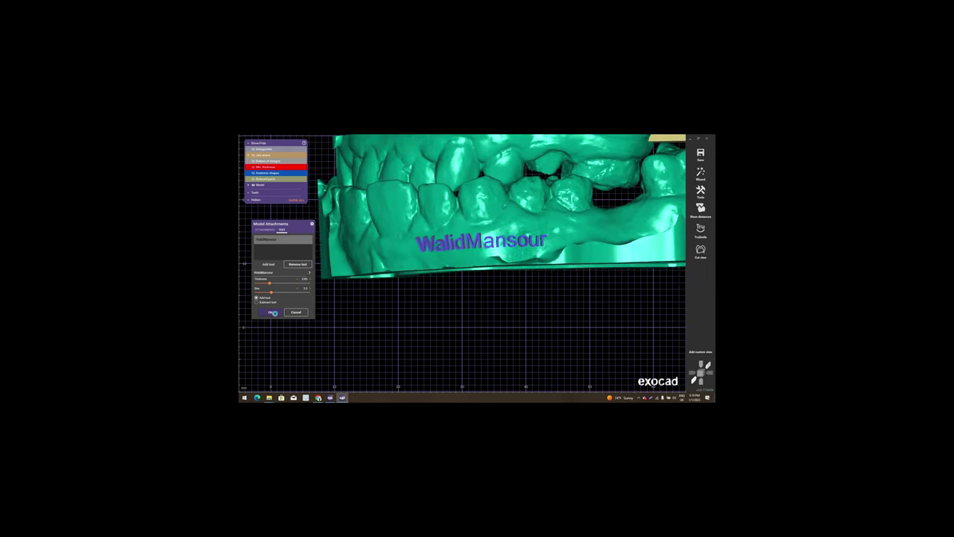
pyautogui.press('Return')
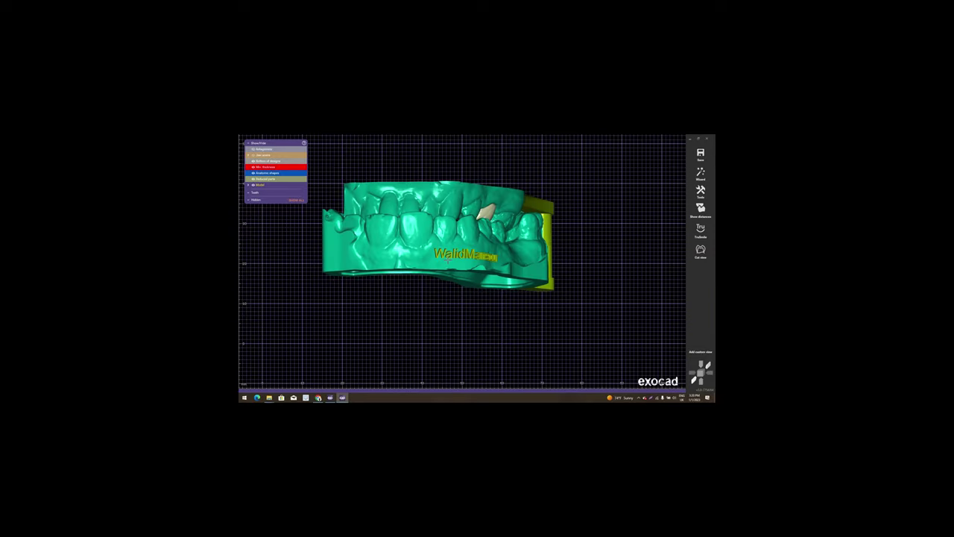
# Reopen the model attachment settings from the model base's right-click menu
pyautogui.moveTo(448, 259); pyautogui.dragTo(589, 285, button='right')
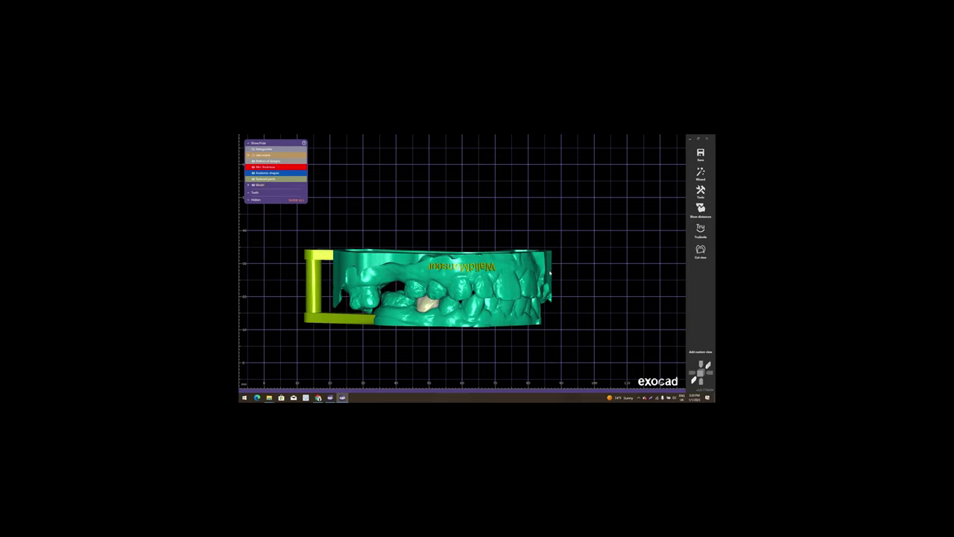
pyautogui.rightClick(590, 284)
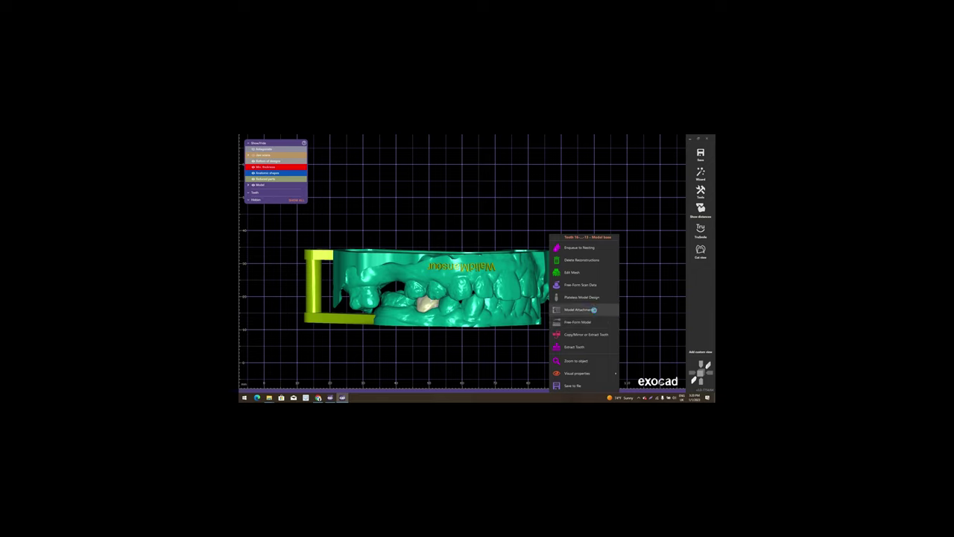
pyautogui.click(425, 309)
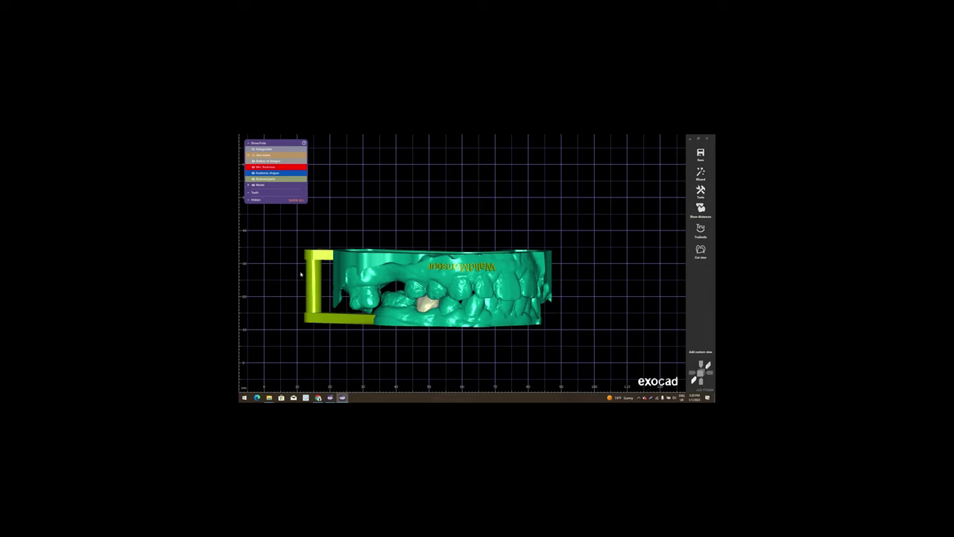
pyautogui.click(303, 275)
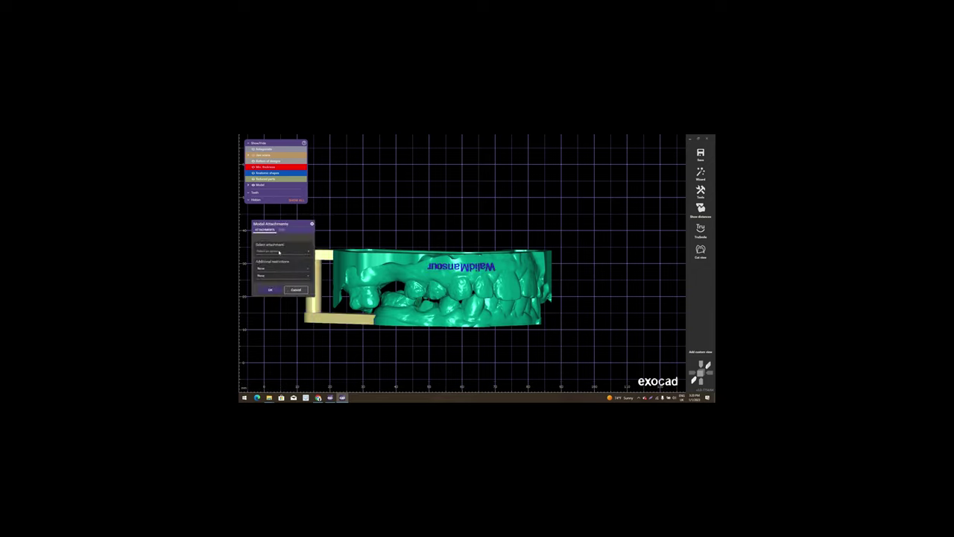
# Add a Support Pin (Improved), position it on the rear of the base, and apply it
pyautogui.click(276, 254)
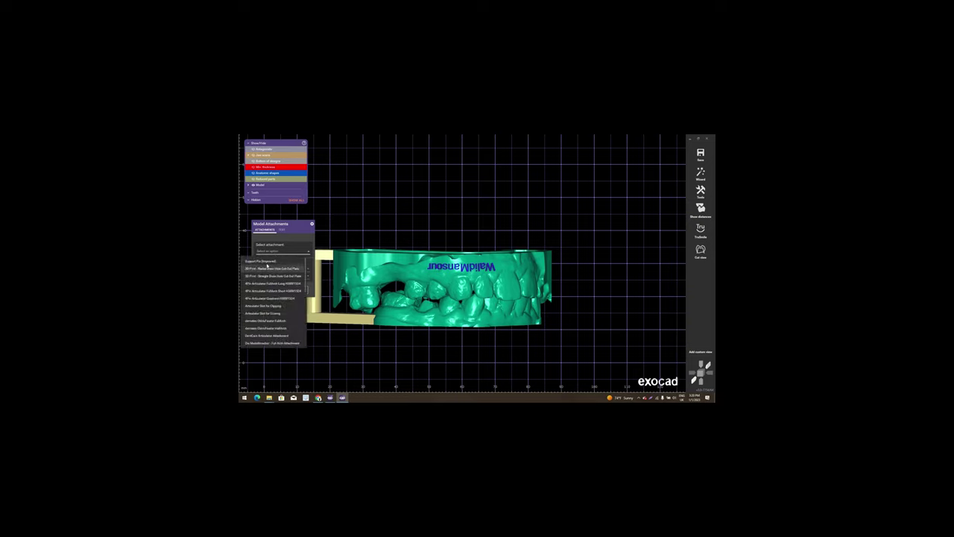
pyautogui.click(267, 263)
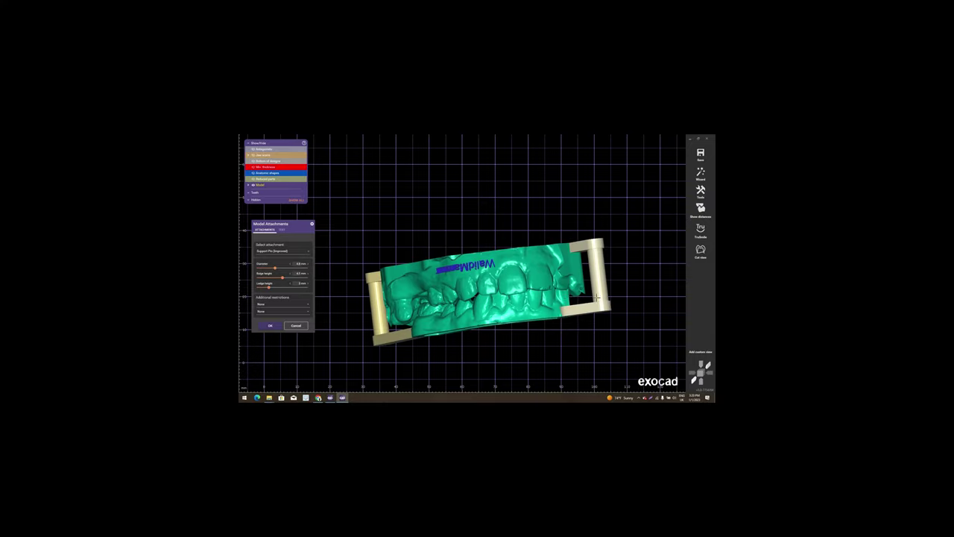
pyautogui.moveTo(578, 263); pyautogui.dragTo(575, 264)
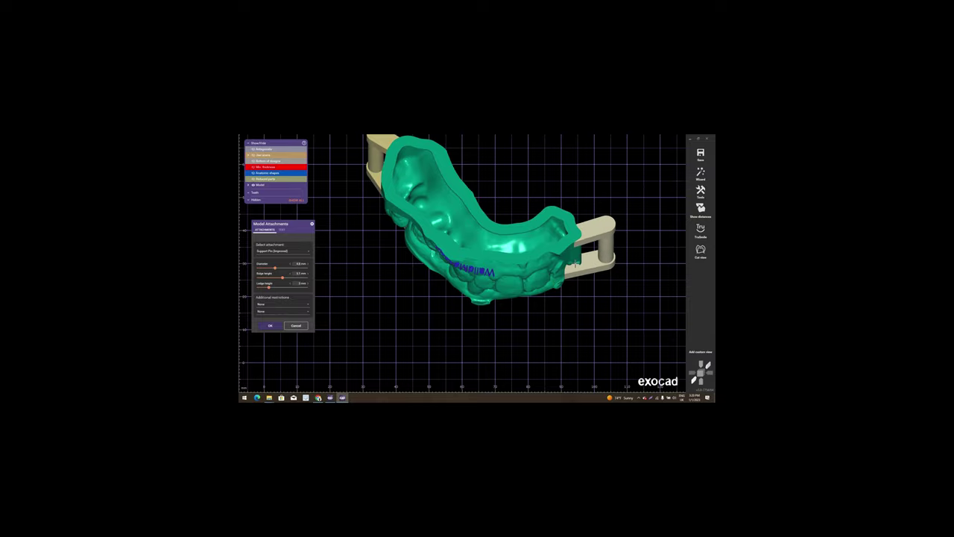
pyautogui.moveTo(599, 230); pyautogui.dragTo(596, 219)
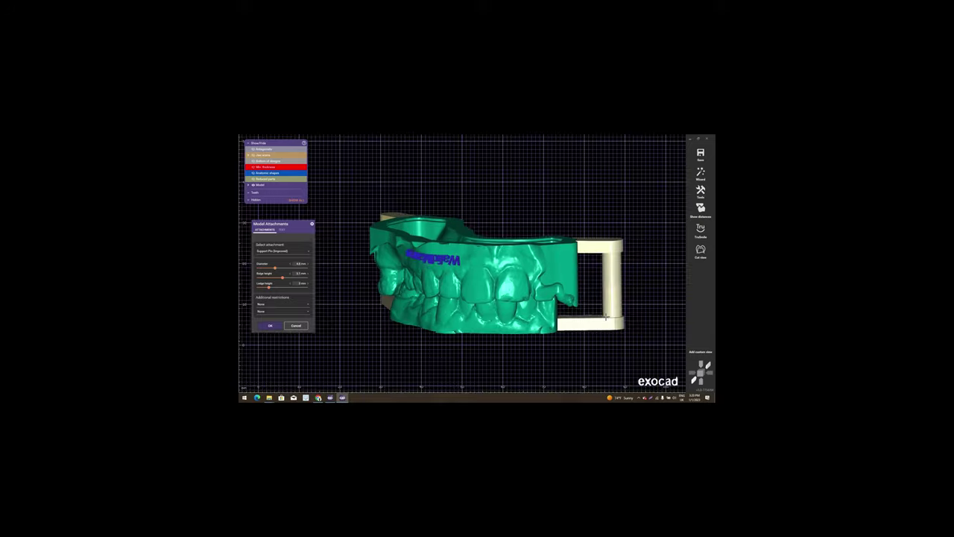
pyautogui.moveTo(598, 316); pyautogui.dragTo(593, 325)
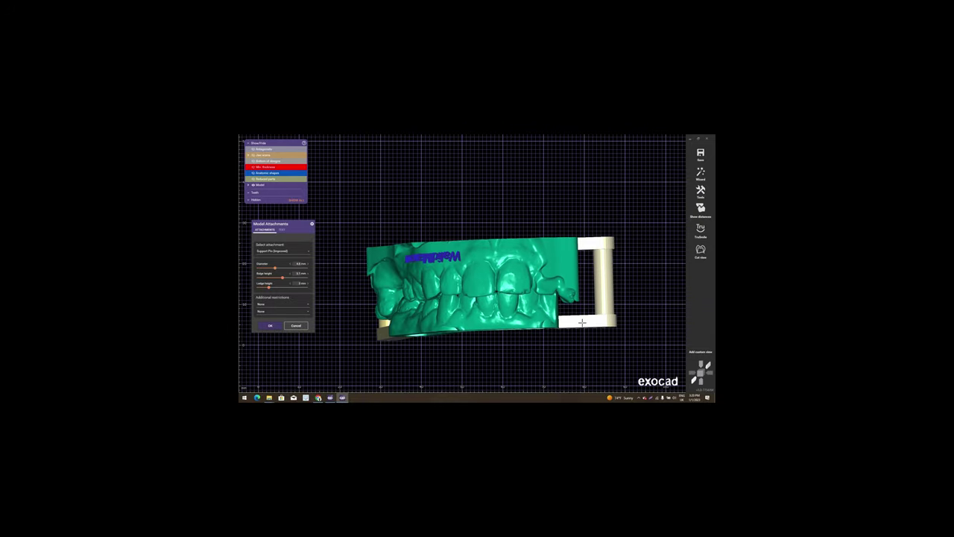
pyautogui.moveTo(582, 322); pyautogui.dragTo(278, 328, button='right')
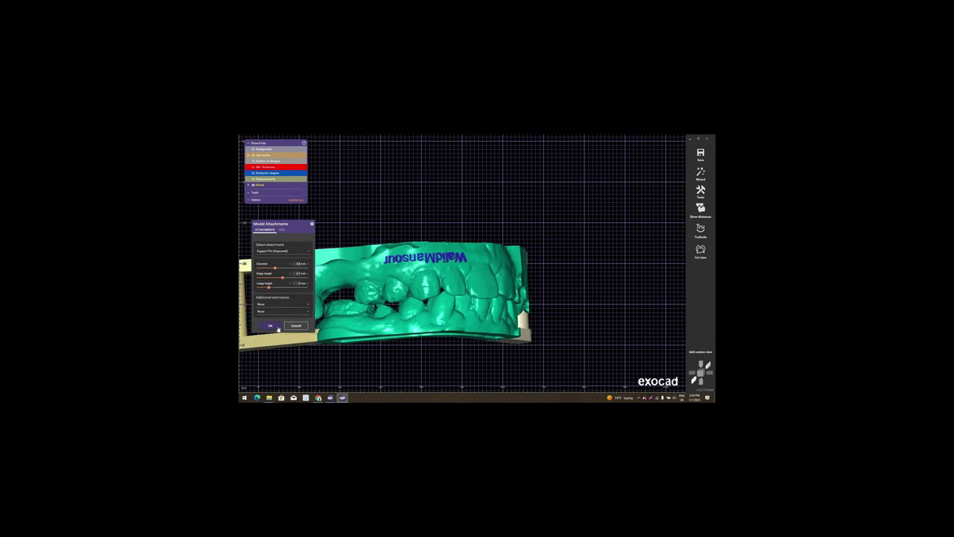
pyautogui.click(273, 326)
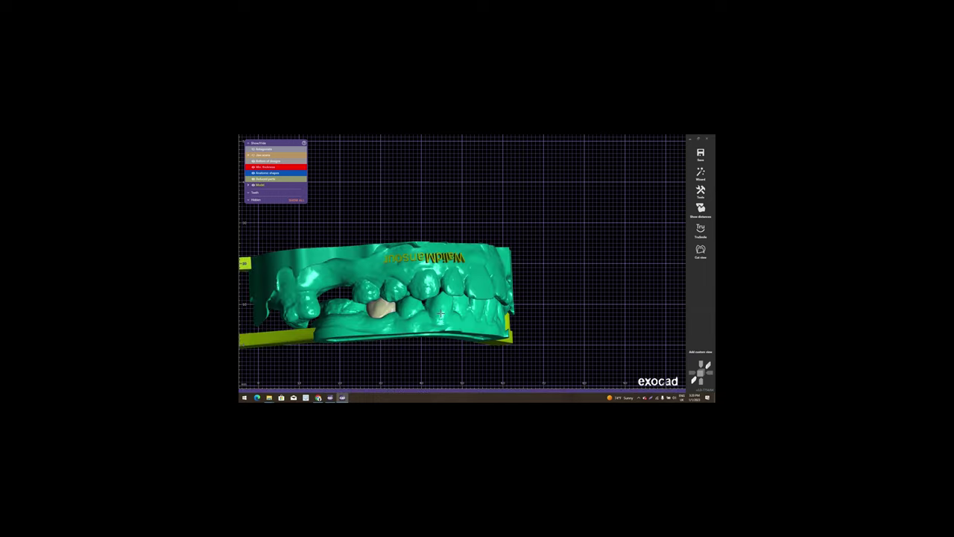
pyautogui.moveTo(451, 312)
pyautogui.mouseDown(button='right')
pyautogui.moveTo(449, 274)
pyautogui.moveTo(412, 273)
pyautogui.mouseUp(button='right')
pyautogui.scroll(2, 449, 274)
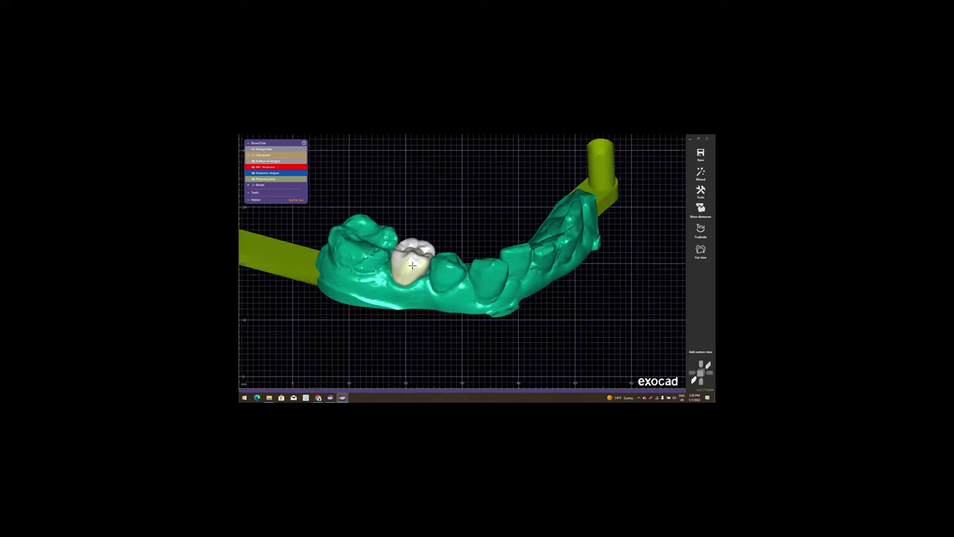
pyautogui.scroll(-3, 412, 273)
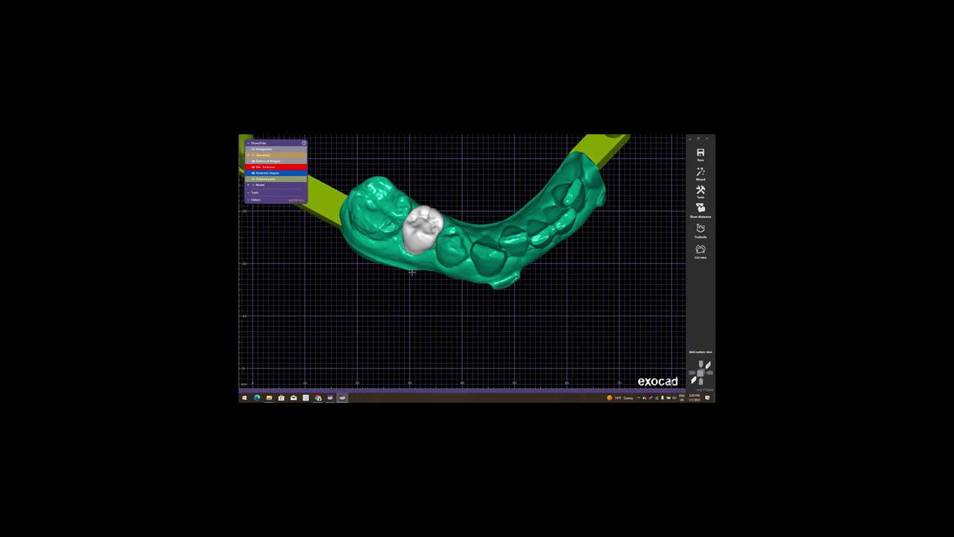
pyautogui.moveTo(412, 273)
pyautogui.mouseDown(button='right')
pyautogui.moveTo(414, 263)
pyautogui.moveTo(412, 284)
pyautogui.mouseUp(button='right')
pyautogui.scroll(-2, 415, 265)
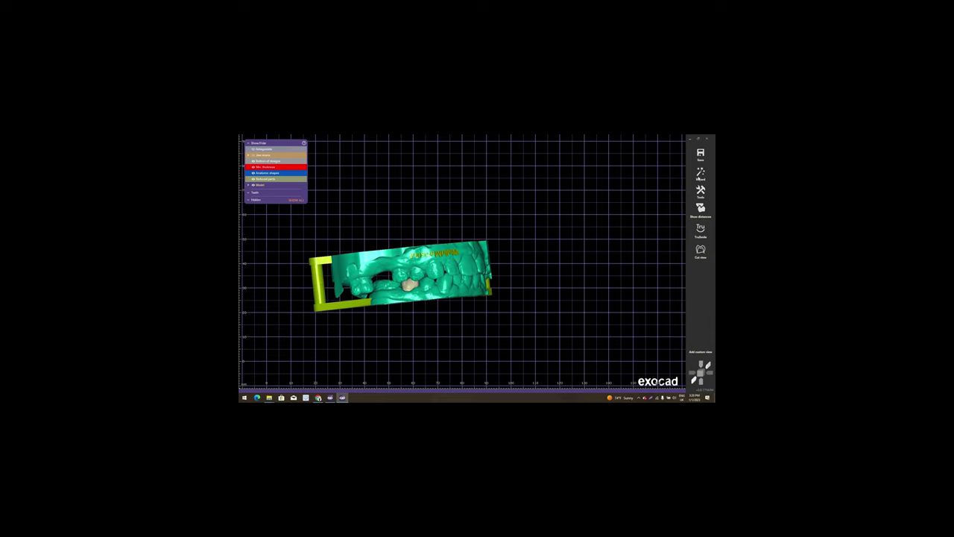
# Fix the jaw intersections by cutting them away, then finish and close the design
pyautogui.click(701, 173)
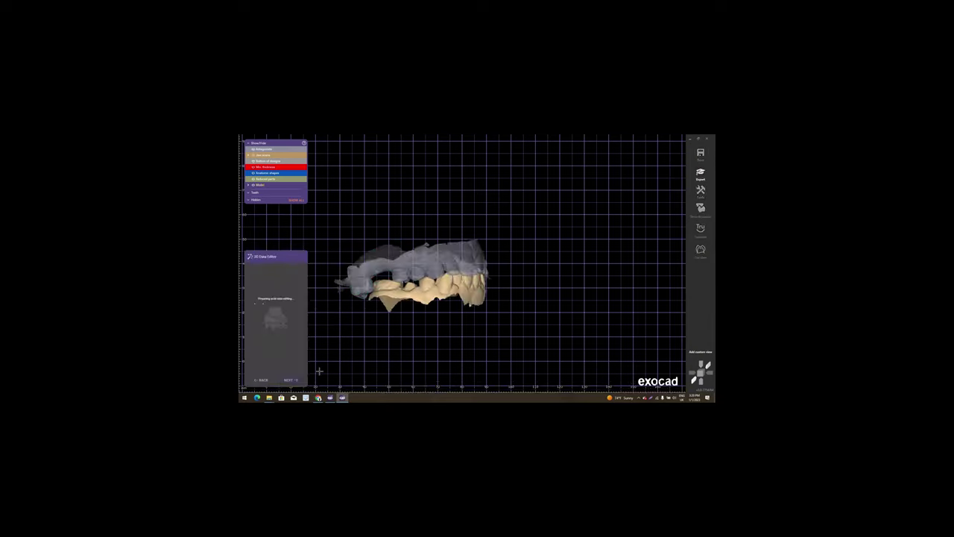
pyautogui.click(292, 380)
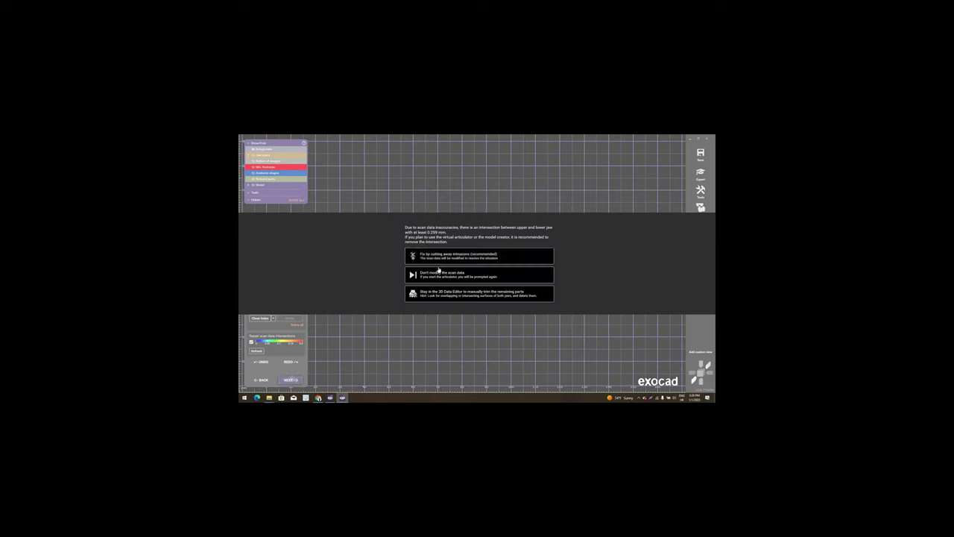
pyautogui.click(455, 256)
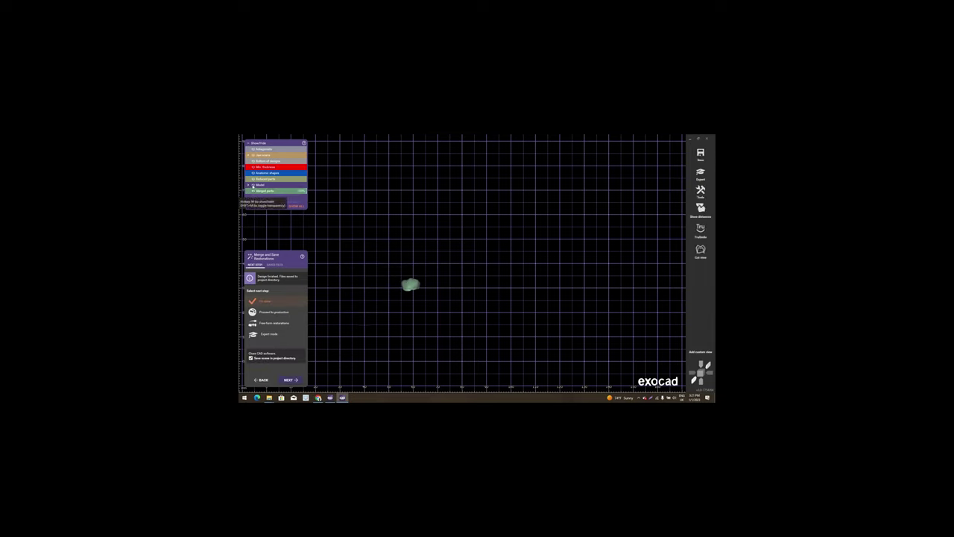
pyautogui.click(253, 185)
pyautogui.click(252, 184)
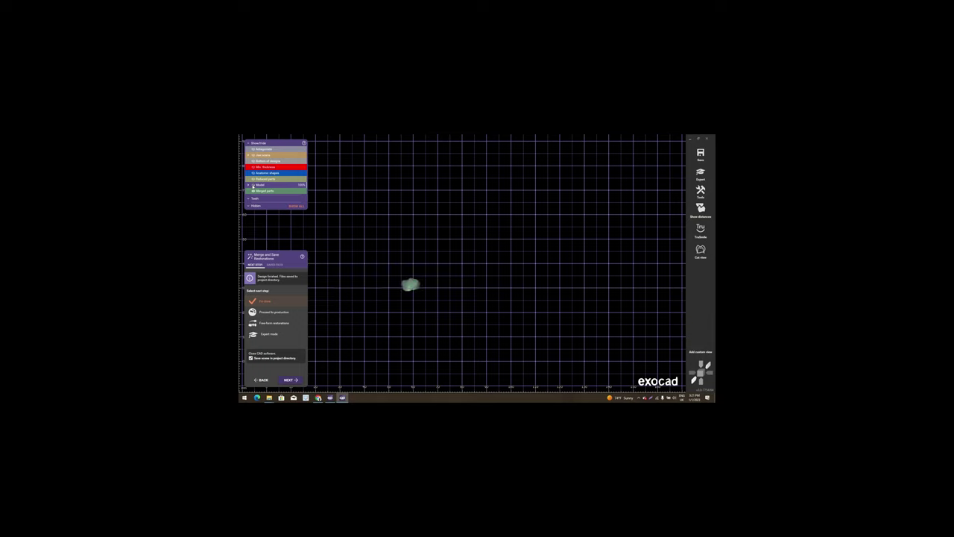
pyautogui.click(252, 184)
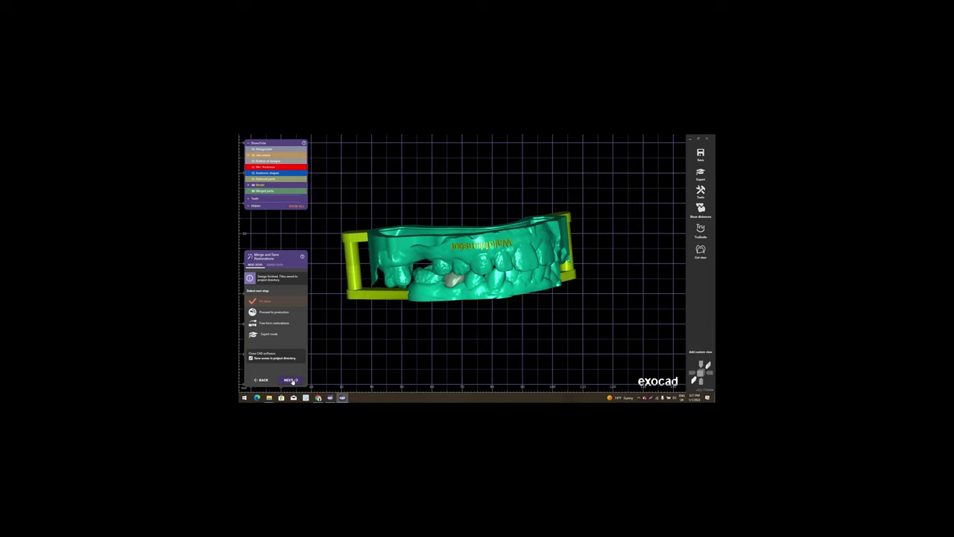
pyautogui.click(292, 380)
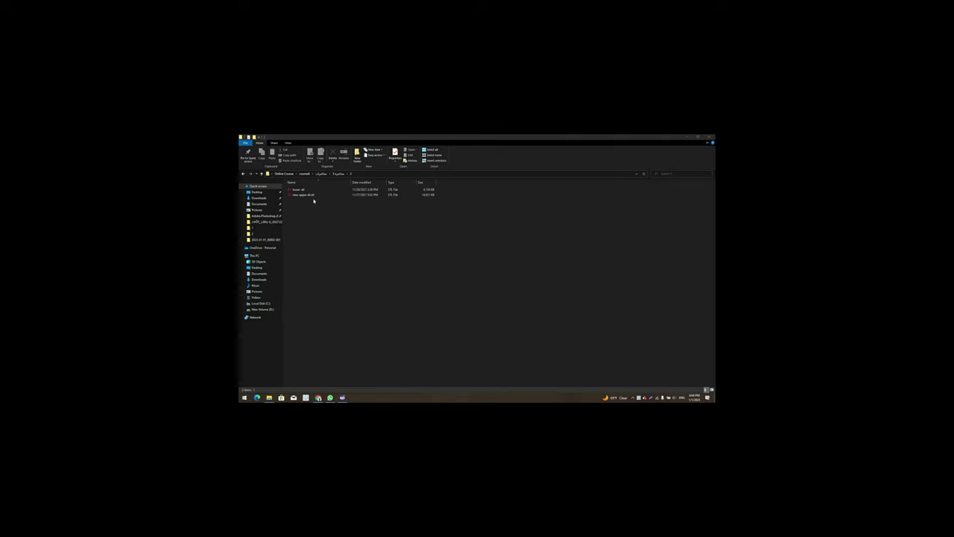
# Preview the lower jaw STL in 3Shape 3D Viewer, then open the new upper arch scan
pyautogui.click(311, 190)
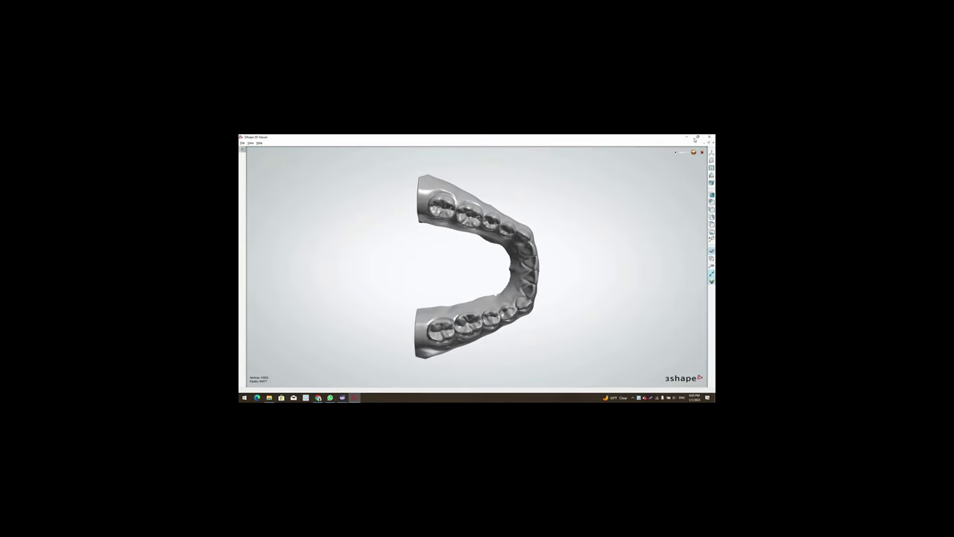
pyautogui.moveTo(318, 137)
pyautogui.mouseDown()
pyautogui.moveTo(311, 178)
pyautogui.moveTo(373, 217)
pyautogui.mouseUp()
pyautogui.click(526, 216)
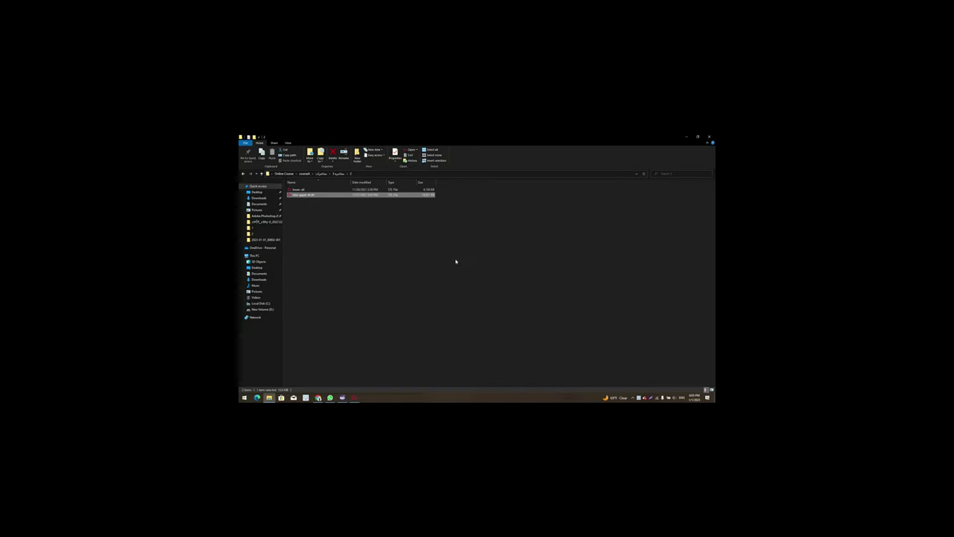
pyautogui.press('Return')
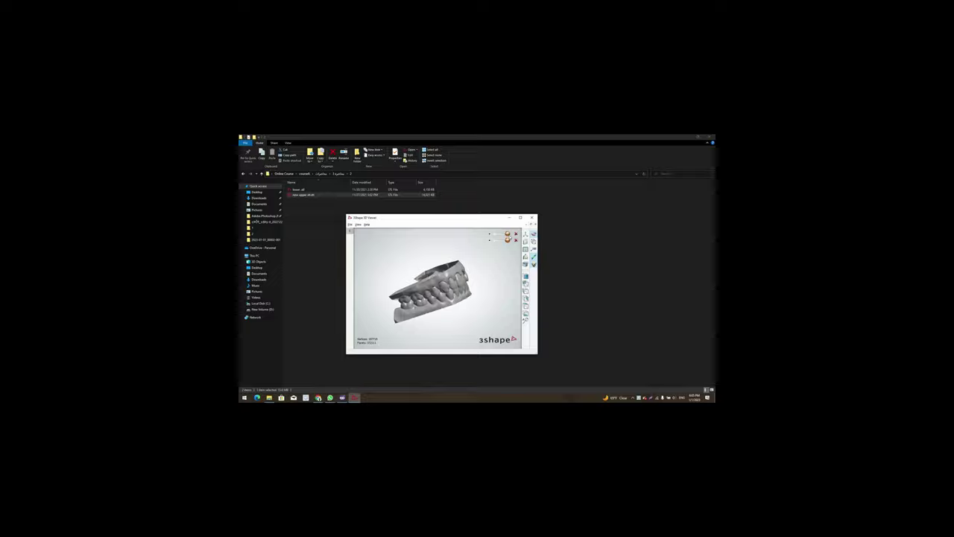
# Inspect the upper arch maximized from underneath and the front, then return to exocad
pyautogui.click(521, 218)
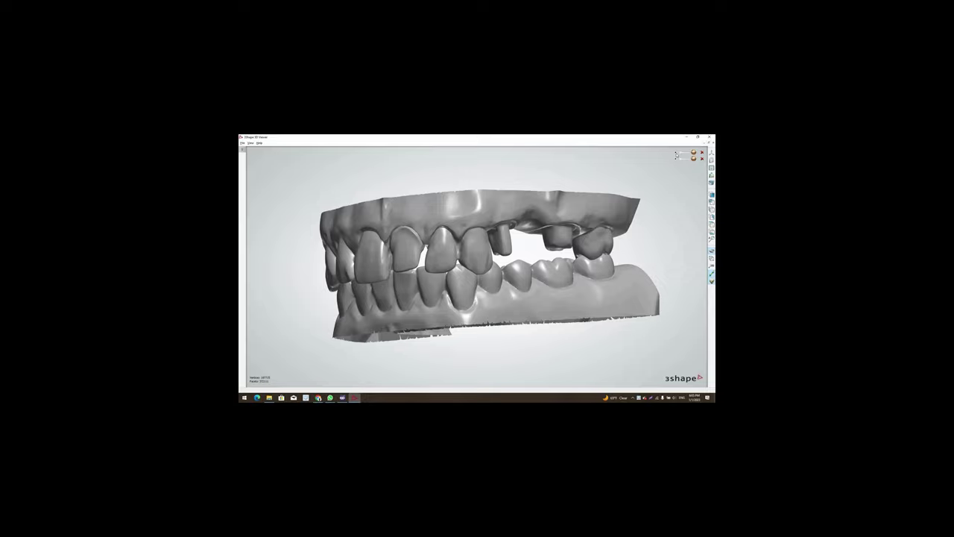
pyautogui.moveTo(527, 316)
pyautogui.mouseDown(button='right')
pyautogui.moveTo(496, 258)
pyautogui.moveTo(534, 242)
pyautogui.mouseUp(button='right')
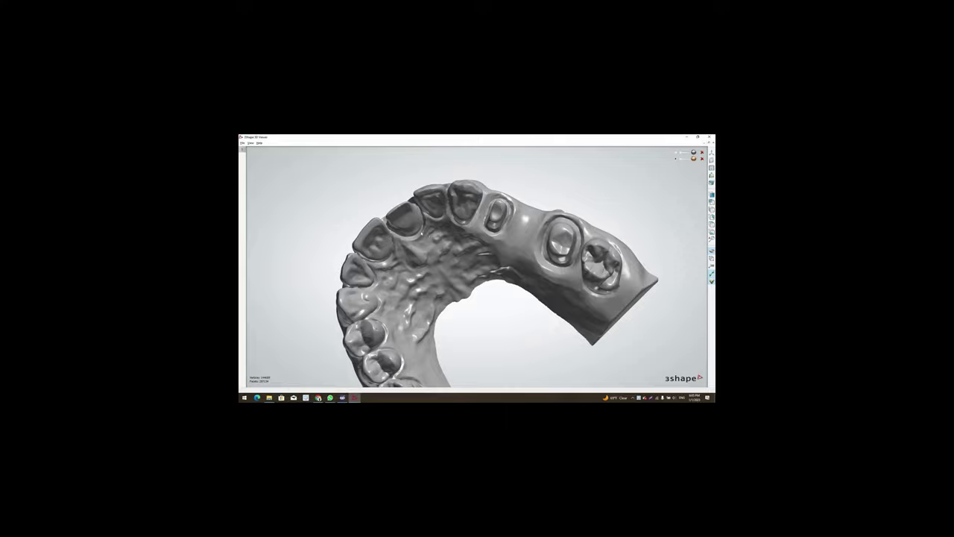
pyautogui.moveTo(534, 243)
pyautogui.mouseDown(button='right')
pyautogui.moveTo(528, 222)
pyautogui.moveTo(530, 279)
pyautogui.moveTo(515, 278)
pyautogui.mouseUp(button='right')
pyautogui.click(698, 137)
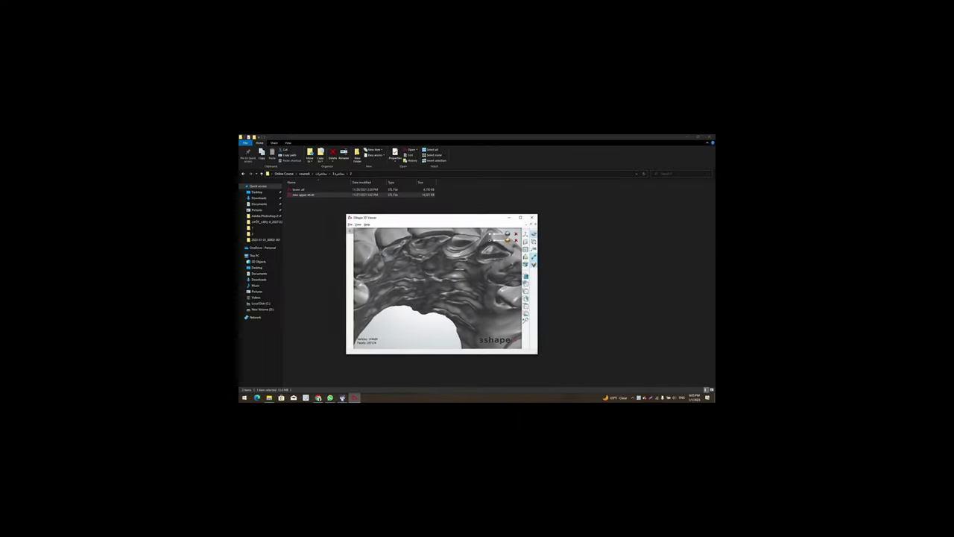
pyautogui.click(342, 398)
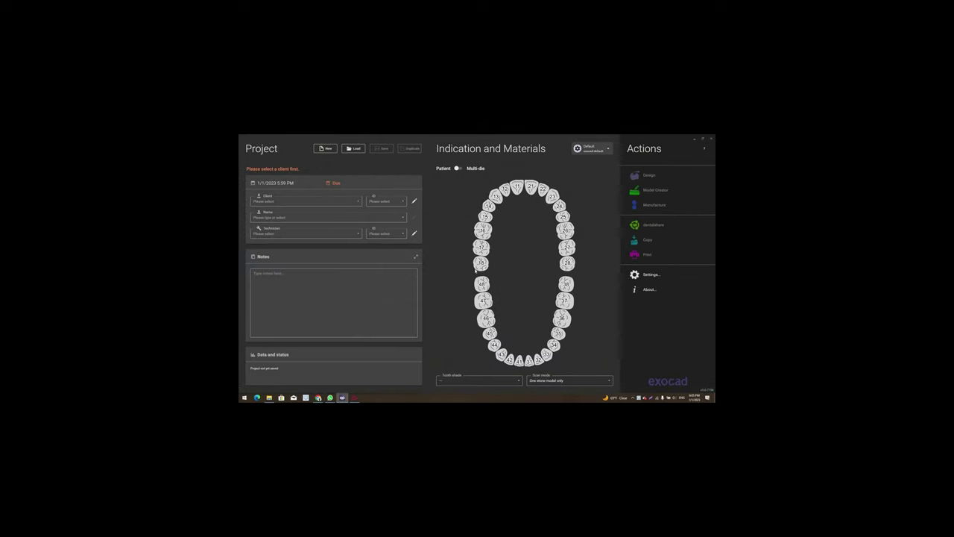
# Choose the client and technician, enter the case name, and select tooth 21 on the chart
pyautogui.click(353, 216)
pyautogui.click(352, 201)
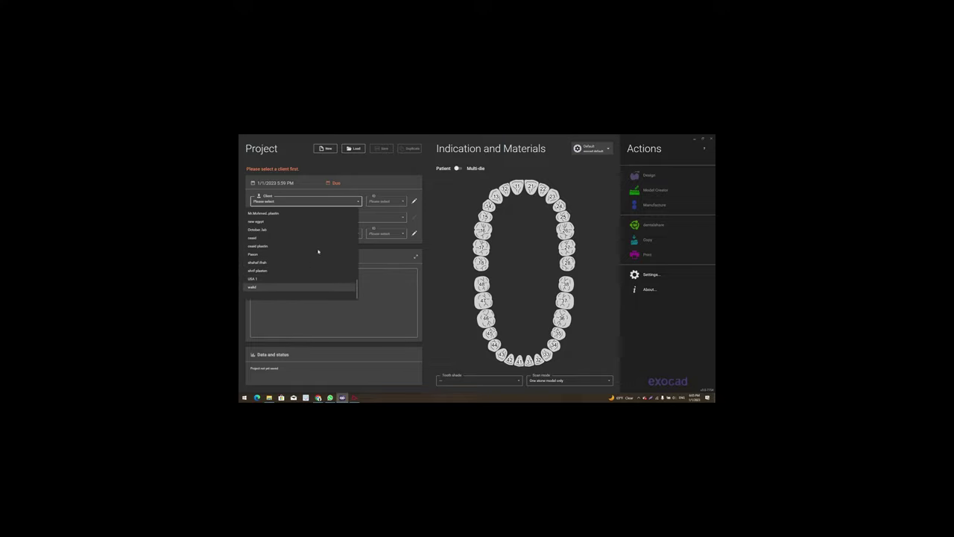
pyautogui.click(300, 287)
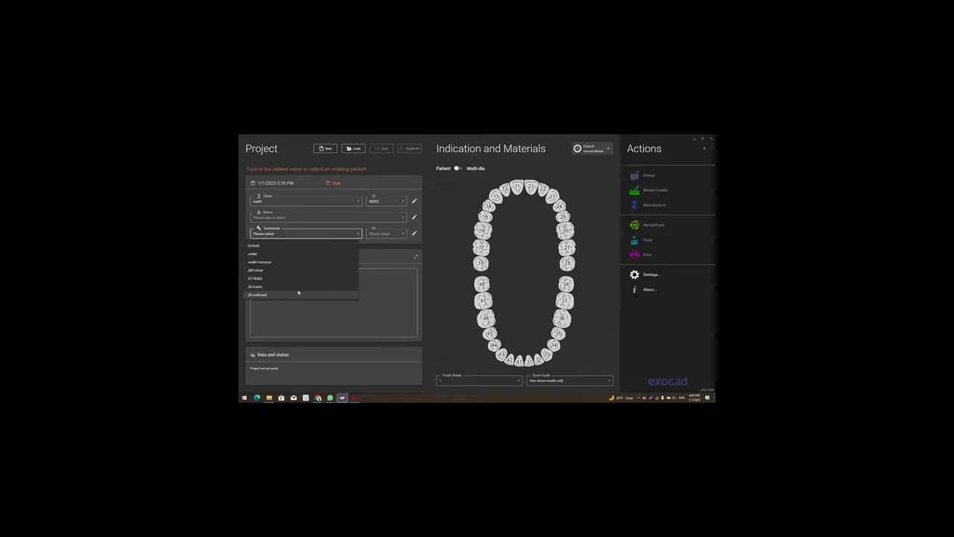
pyautogui.click(314, 217)
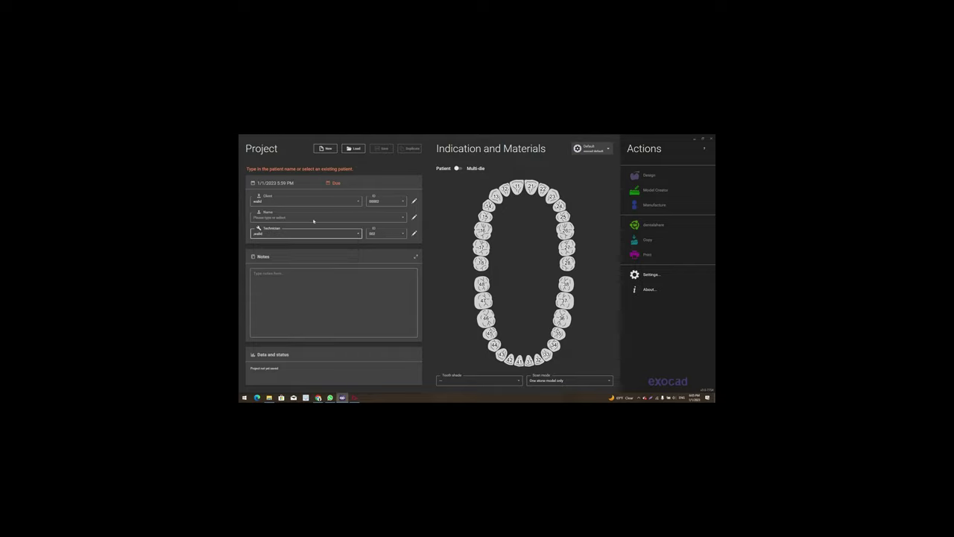
pyautogui.write('3')
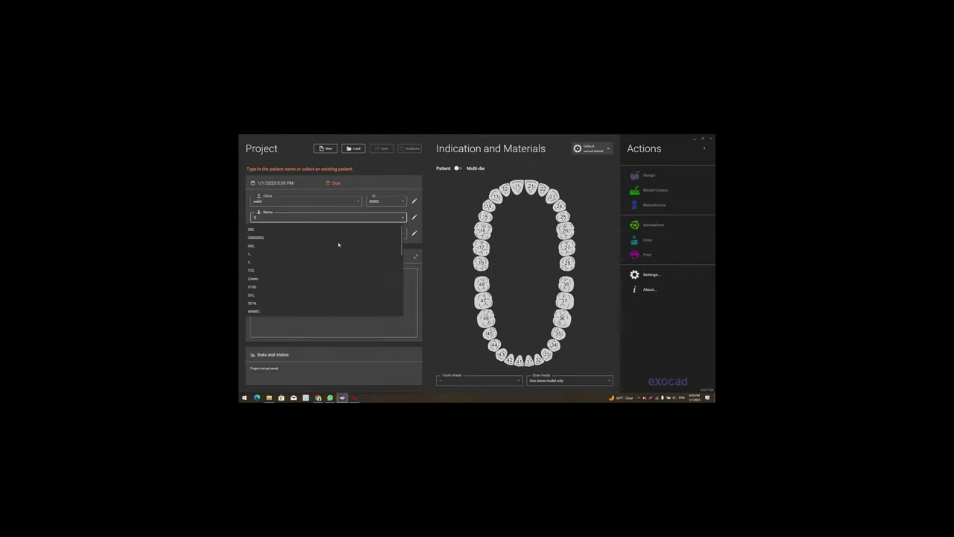
pyautogui.click(531, 186)
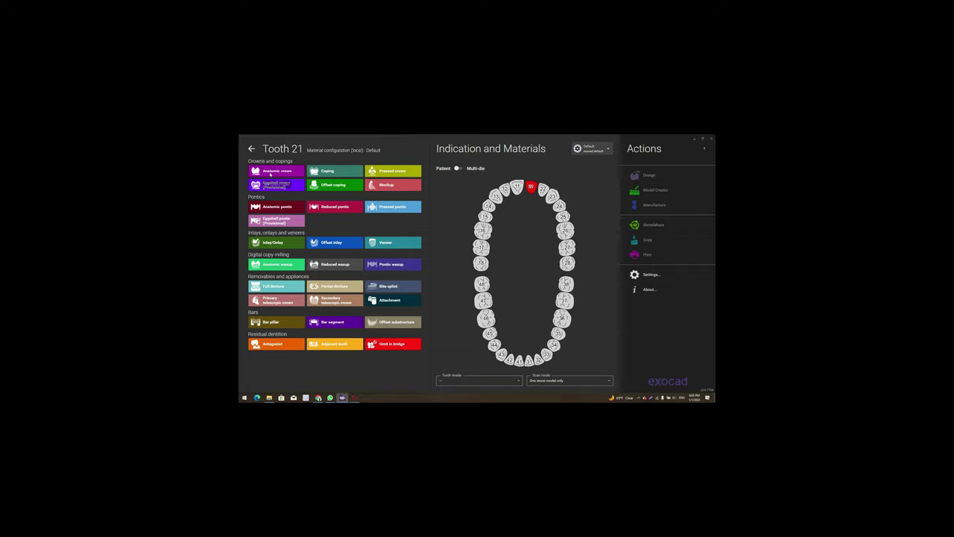
# Make tooth 21 a zirconia coping, teeth 24 and 26 copings, and tooth 25 an anatomic pontic
pyautogui.click(323, 173)
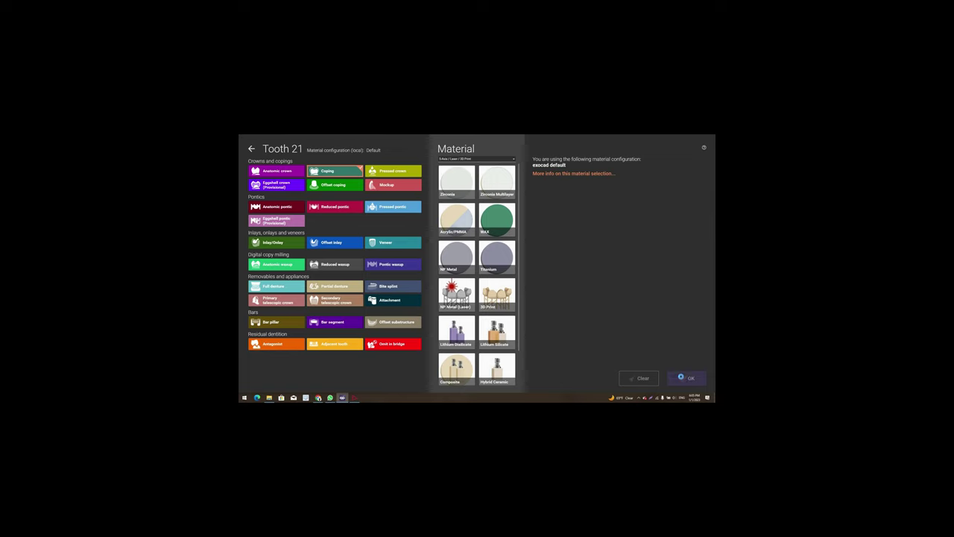
pyautogui.click(686, 380)
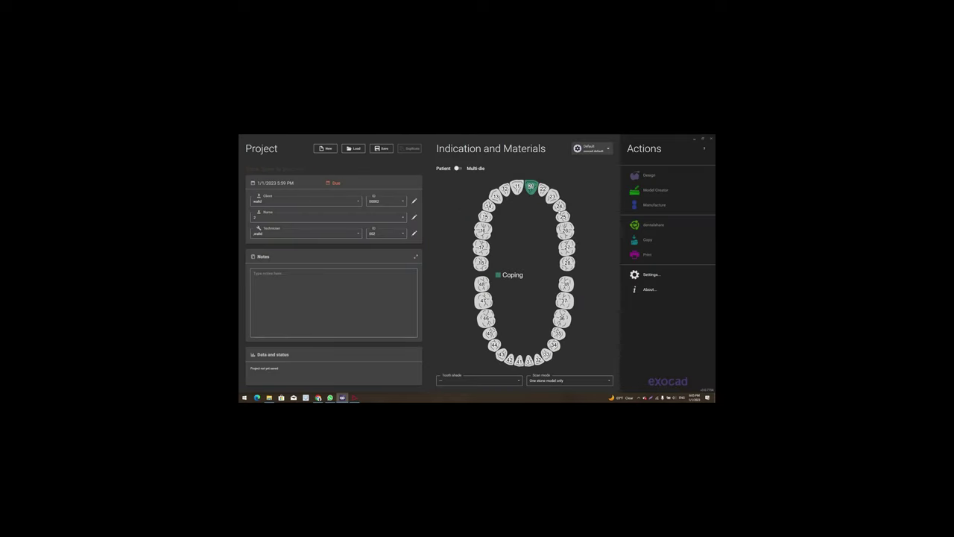
pyautogui.click(559, 206)
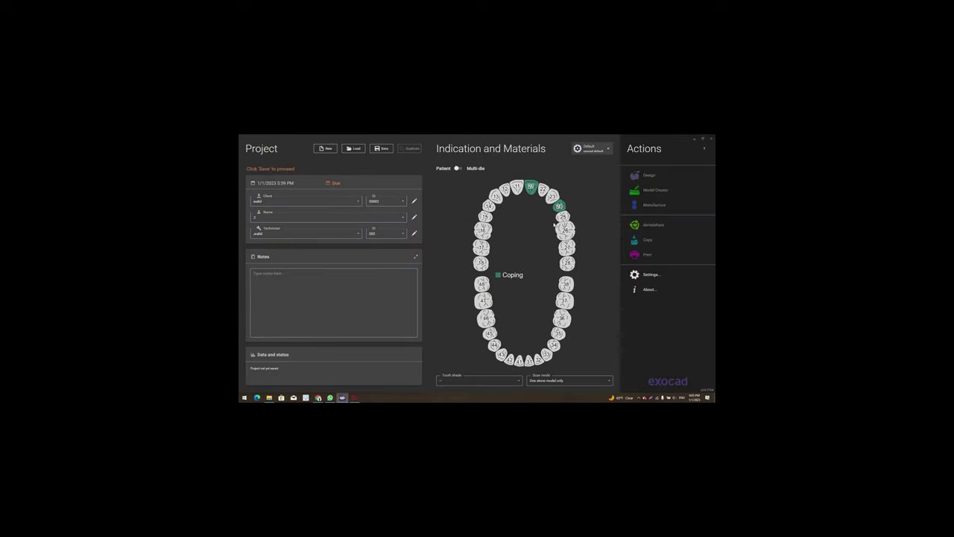
pyautogui.click(566, 231)
pyautogui.click(563, 216)
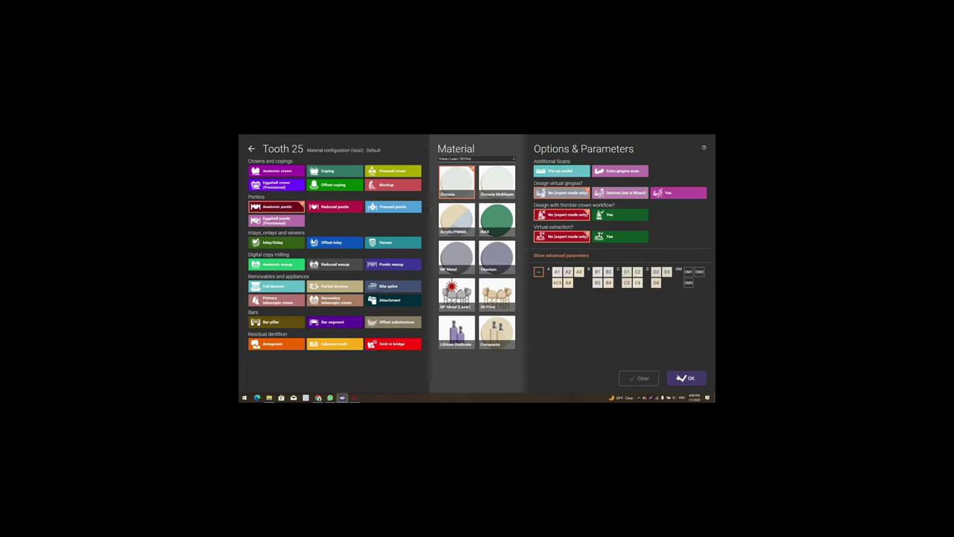
pyautogui.press('Return')
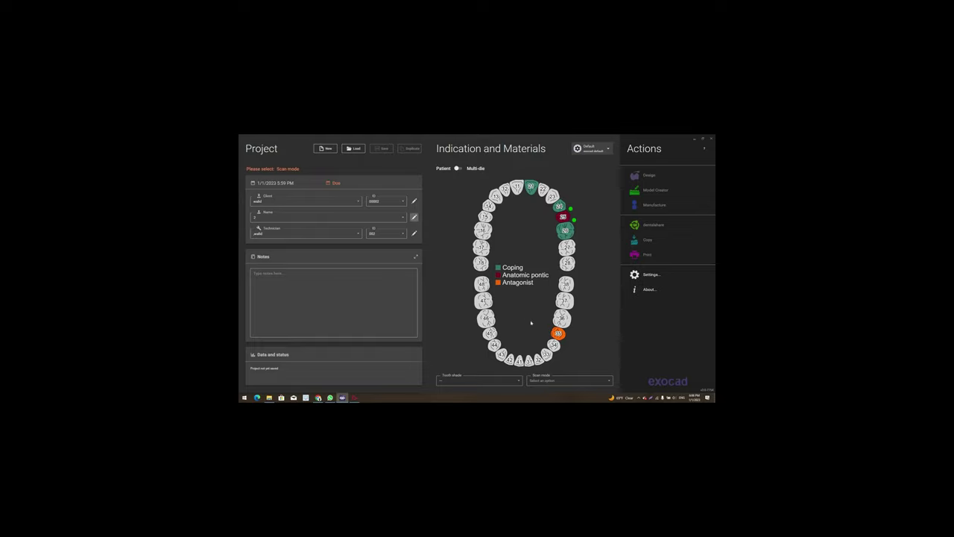
# Set scan mode to 'Two stone models in occlusion' and mark teeth 11, 12–17 and 23 as adjacent
pyautogui.click(569, 380)
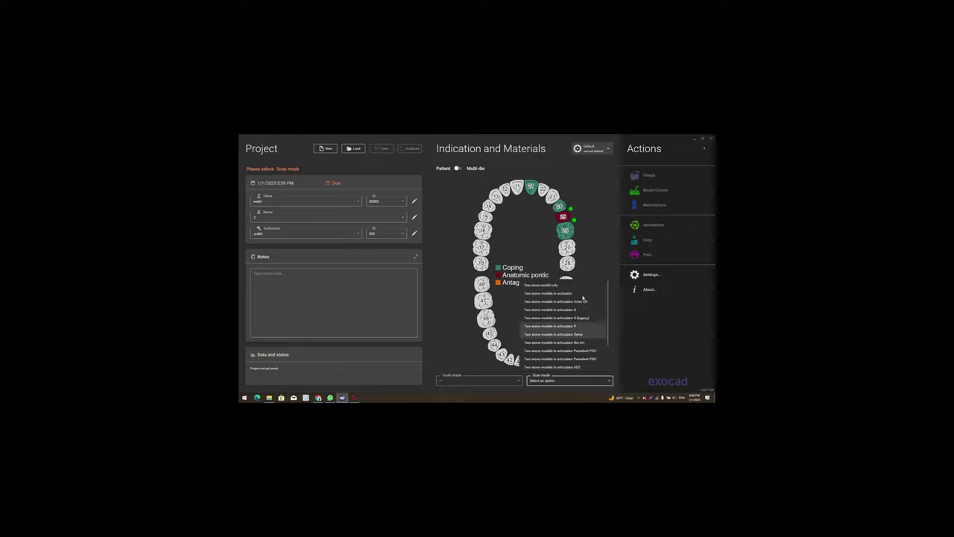
pyautogui.click(560, 293)
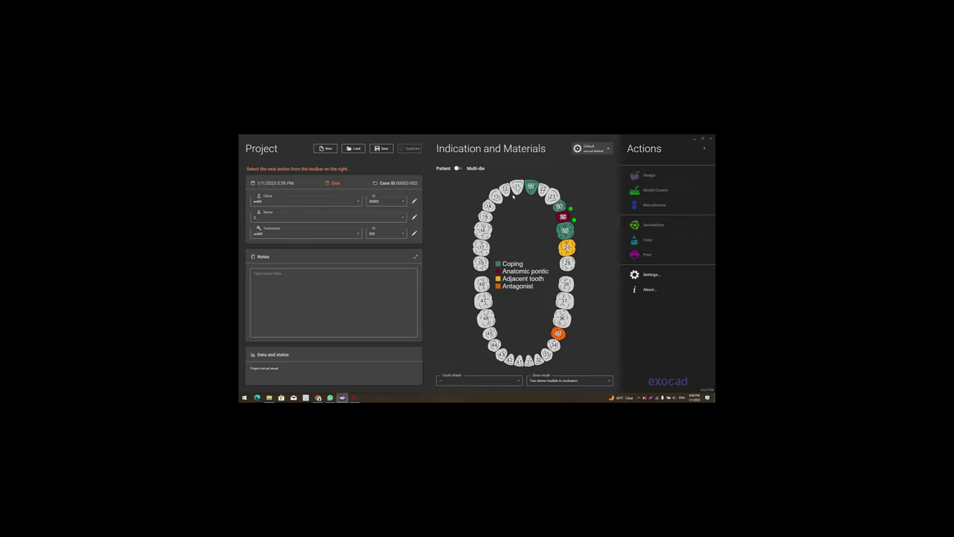
pyautogui.click(517, 186)
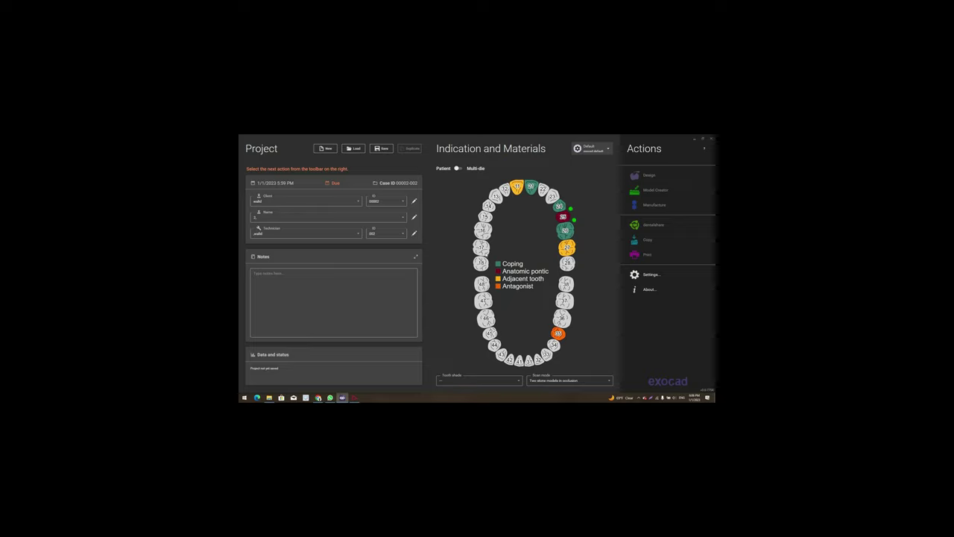
pyautogui.moveTo(482, 247); pyautogui.dragTo(483, 249)
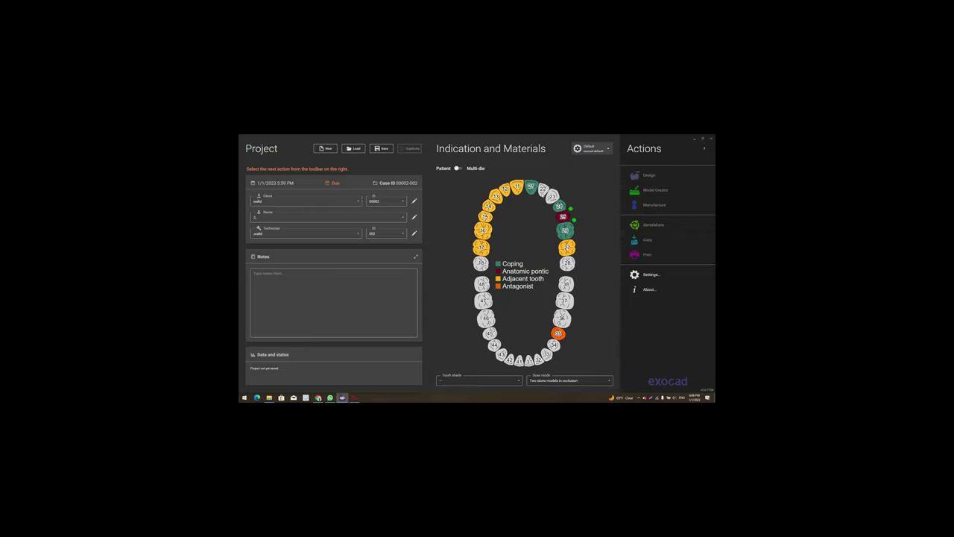
pyautogui.click(551, 196)
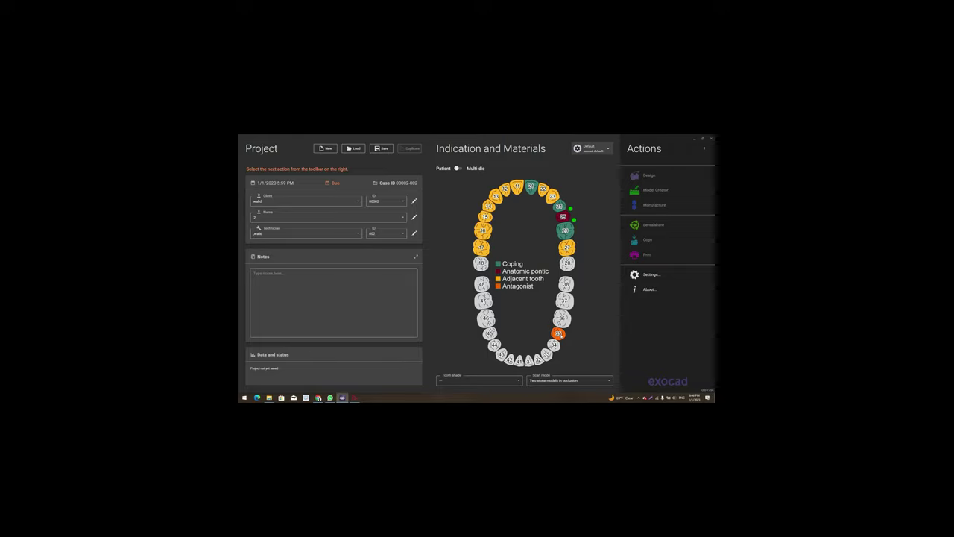
# Mark the lower teeth as antagonists and close the scan mode choices
pyautogui.click(558, 332)
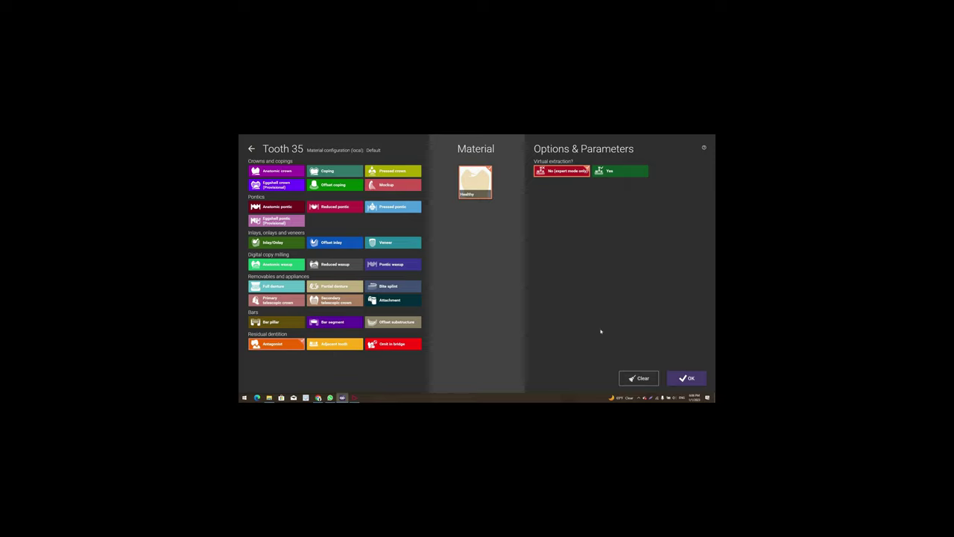
pyautogui.press('Escape')
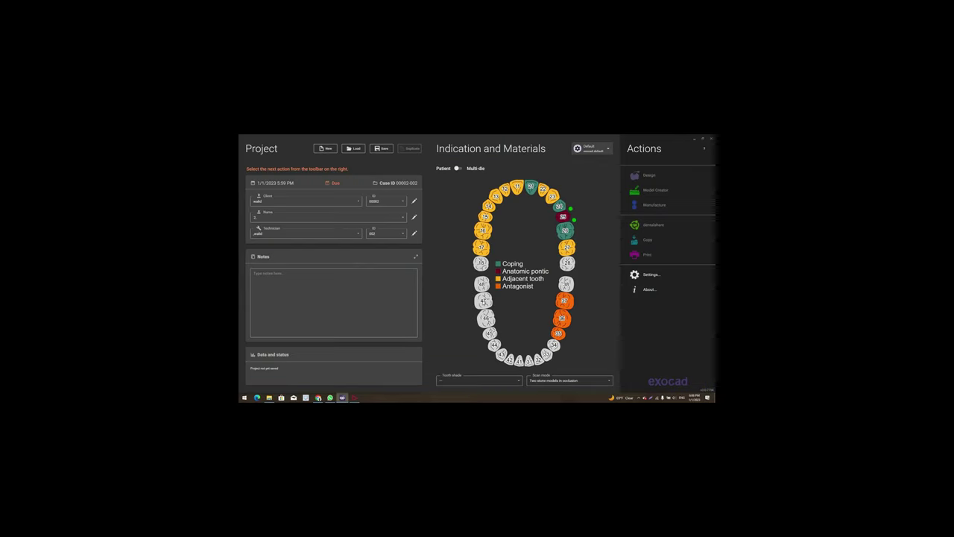
pyautogui.click(569, 381)
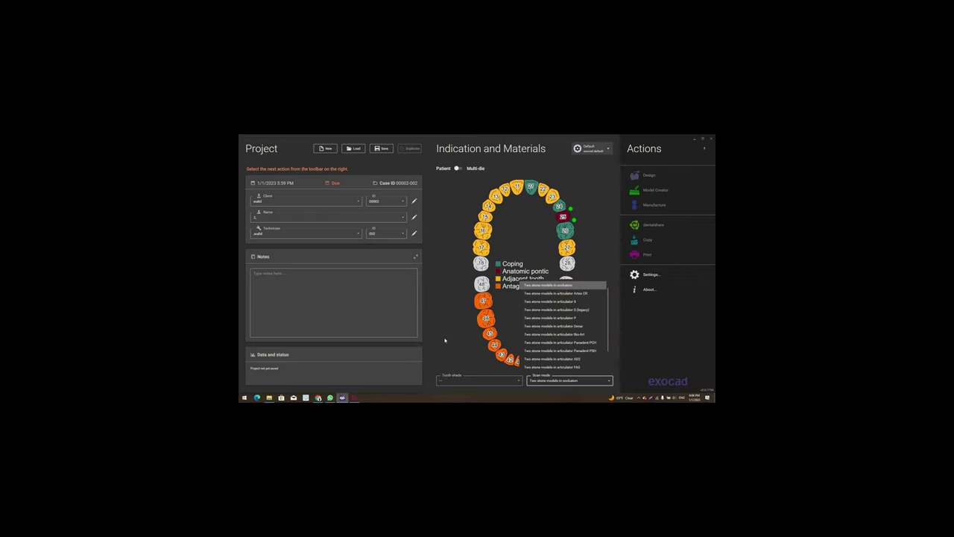
pyautogui.click(380, 149)
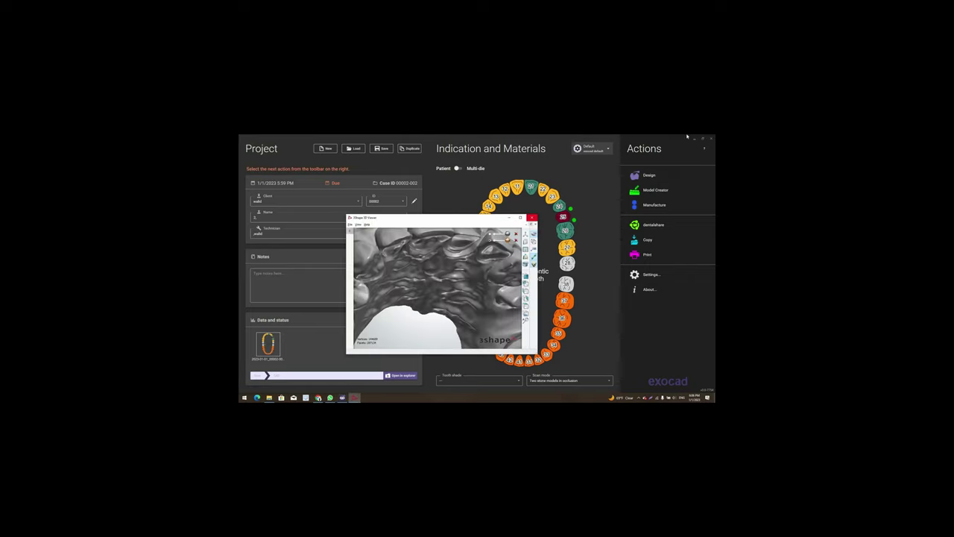
# Minimize the case database and bring up File Explorer maximized
pyautogui.click(531, 218)
pyautogui.click(695, 139)
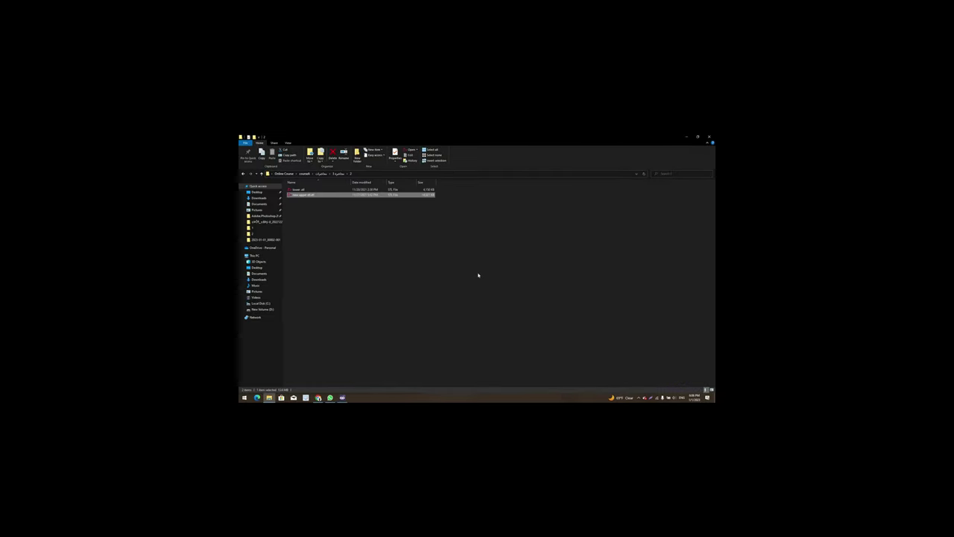
pyautogui.click(694, 141)
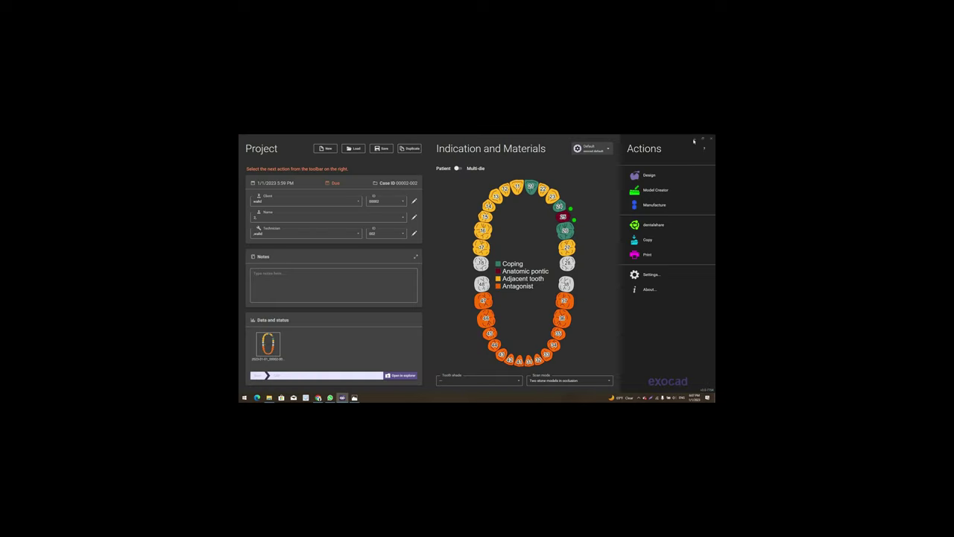
pyautogui.click(694, 139)
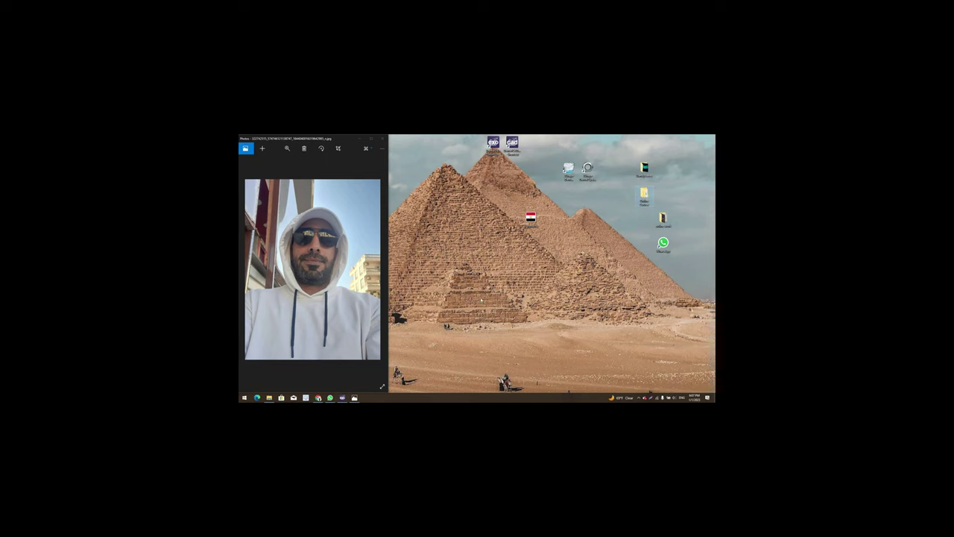
pyautogui.click(269, 397)
pyautogui.click(541, 185)
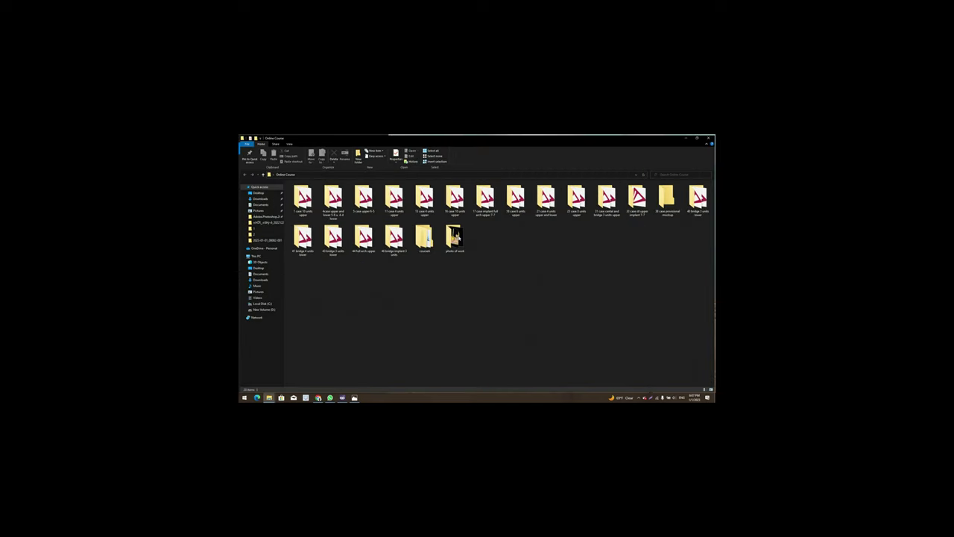
# Browse course5 down to folder 2, copy both STL scan files, and minimize Explorer
pyautogui.doubleClick(423, 237)
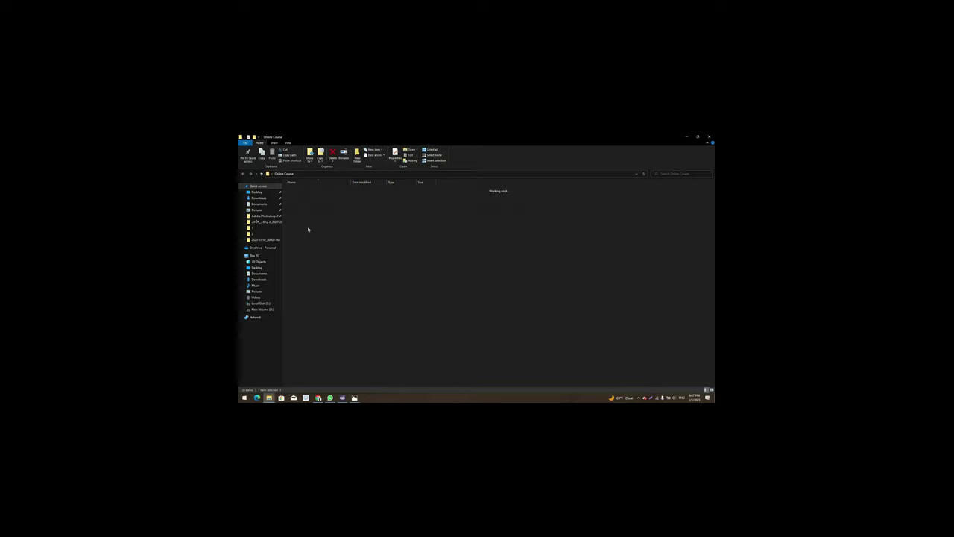
pyautogui.doubleClick(308, 226)
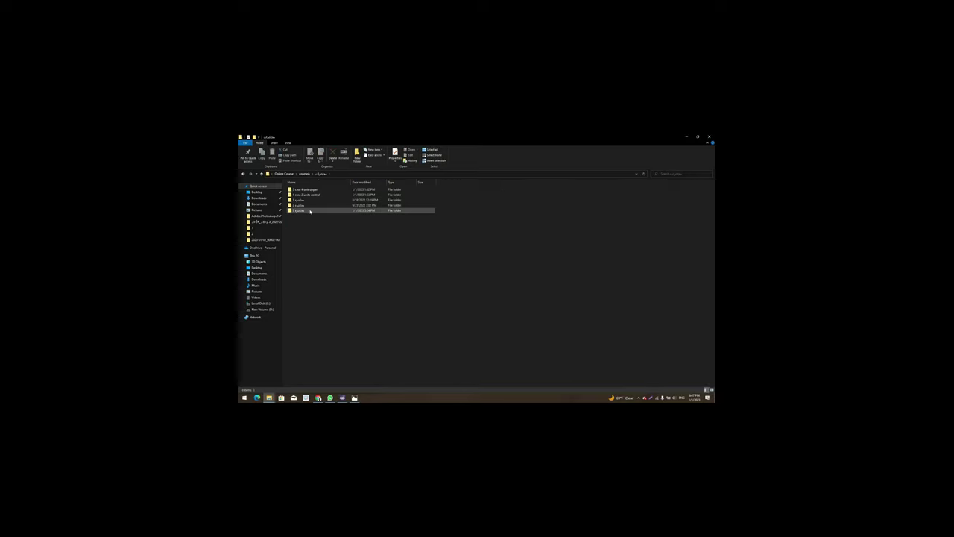
pyautogui.doubleClick(312, 206)
pyautogui.doubleClick(311, 191)
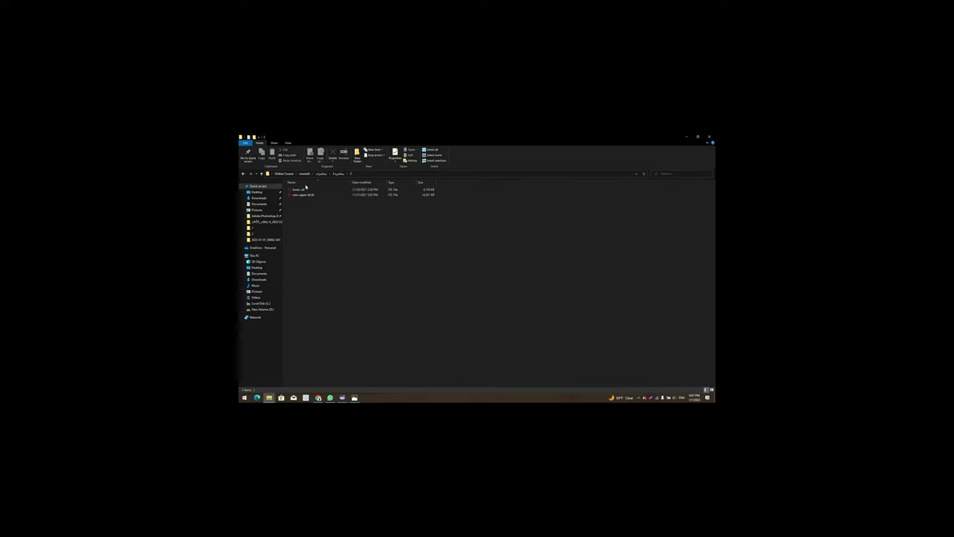
pyautogui.moveTo(315, 208); pyautogui.dragTo(308, 195)
pyautogui.rightClick(309, 195)
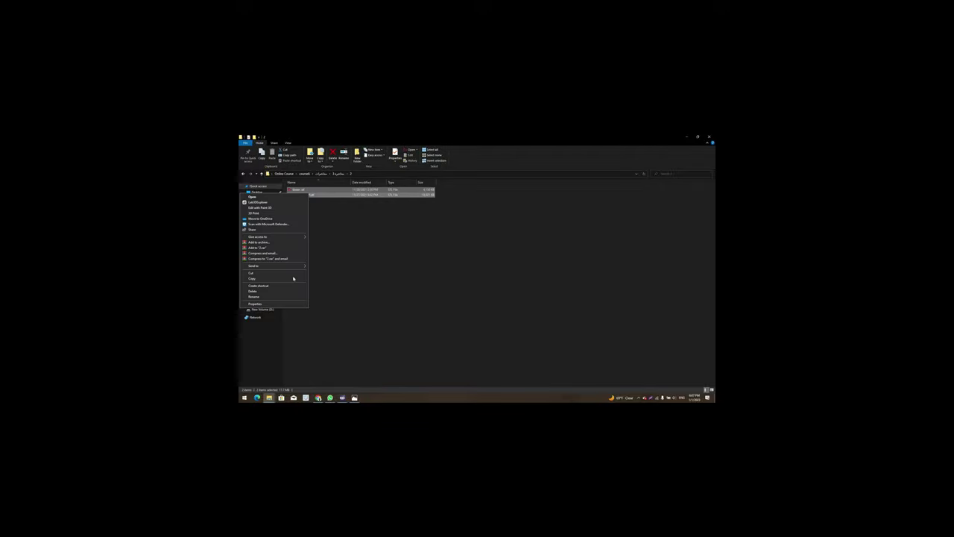
pyautogui.click(295, 279)
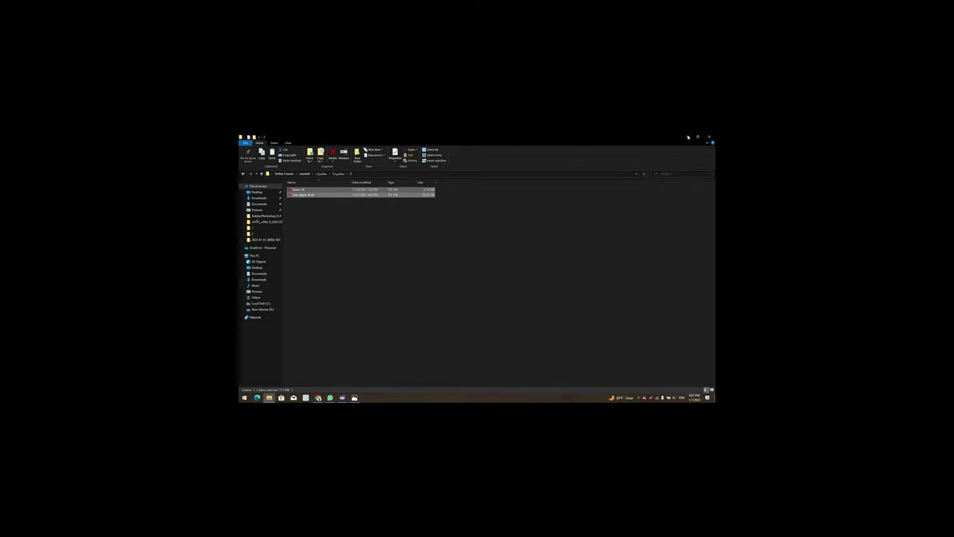
pyautogui.click(687, 137)
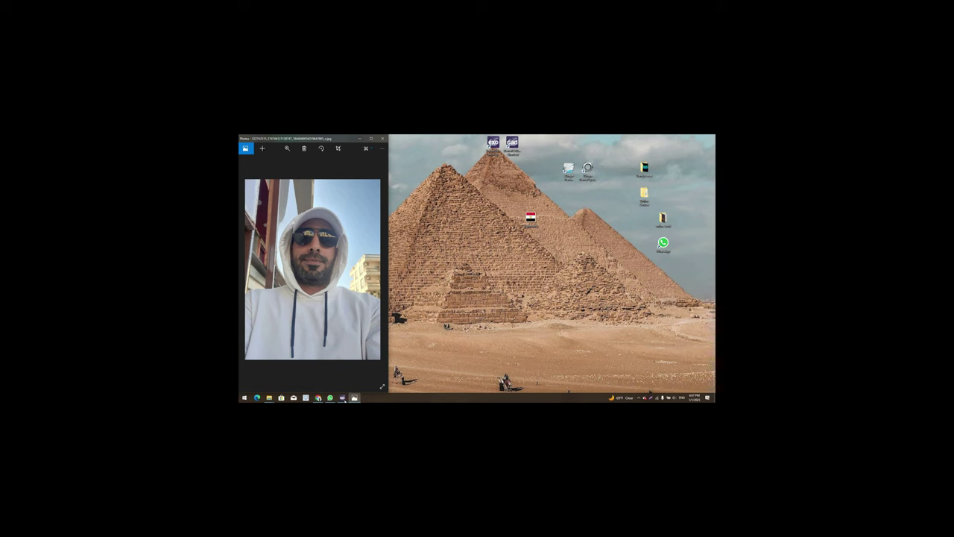
# Paste the lower and upper STL scans into this case's data folder, then close that folder
pyautogui.click(342, 397)
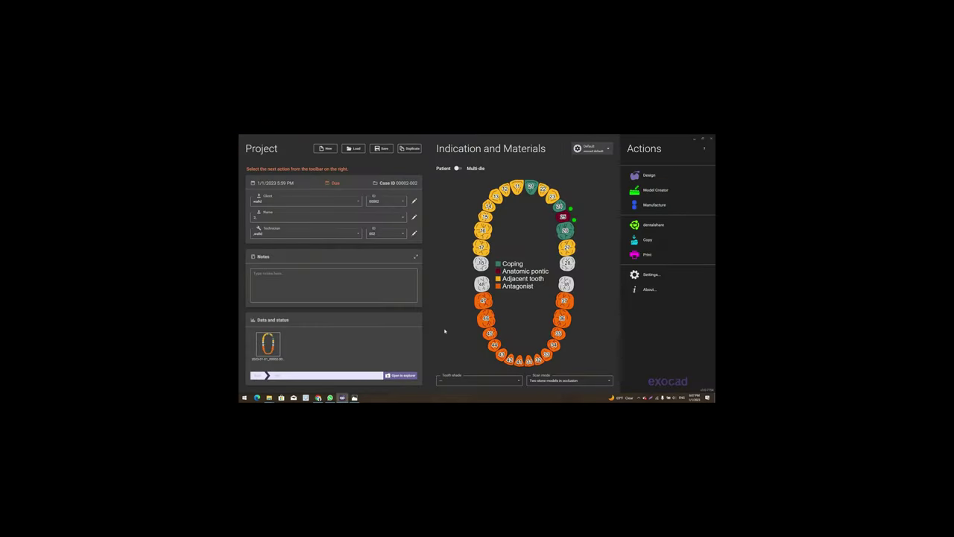
pyautogui.click(401, 375)
pyautogui.rightClick(466, 266)
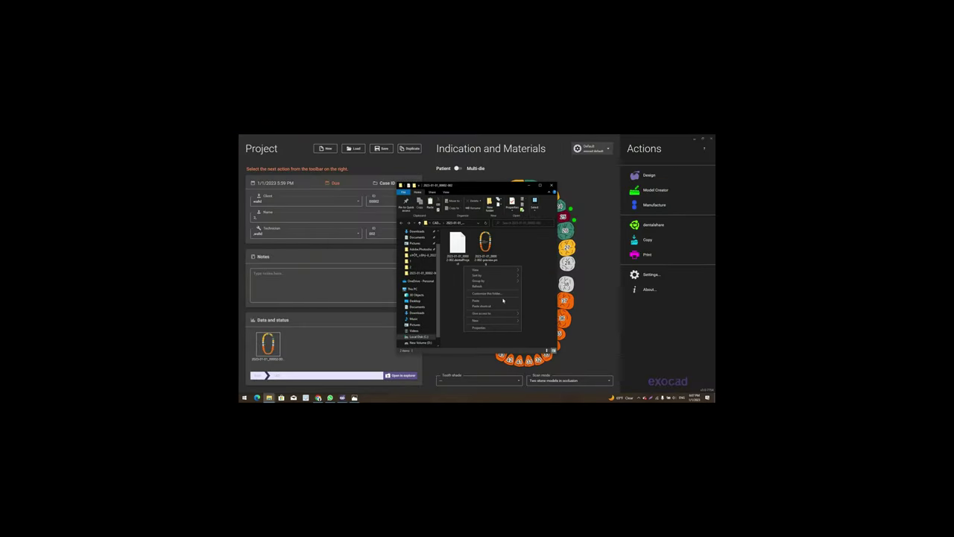
pyautogui.click(492, 300)
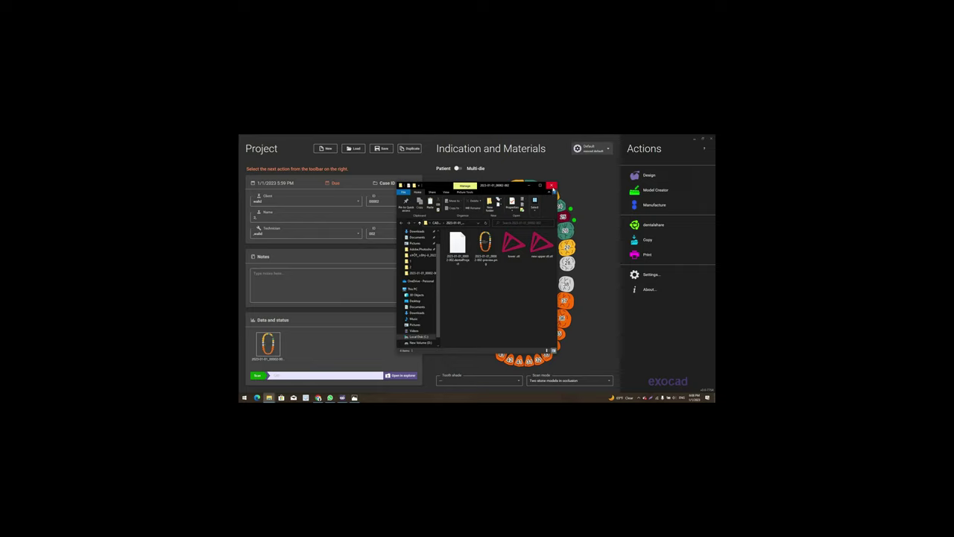
pyautogui.click(551, 186)
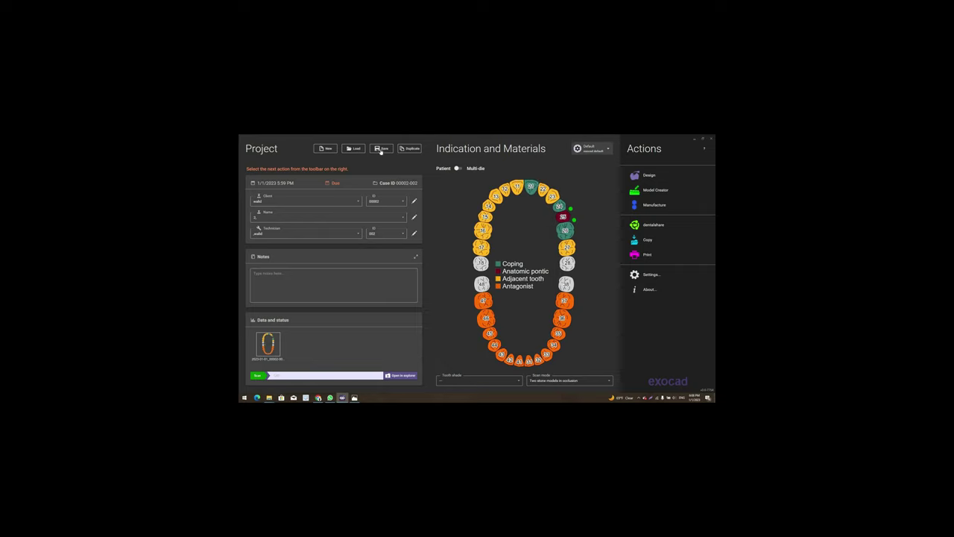
# Start the design, load the upper-jaw STL, then load lower.stl as the antagonist
pyautogui.click(663, 176)
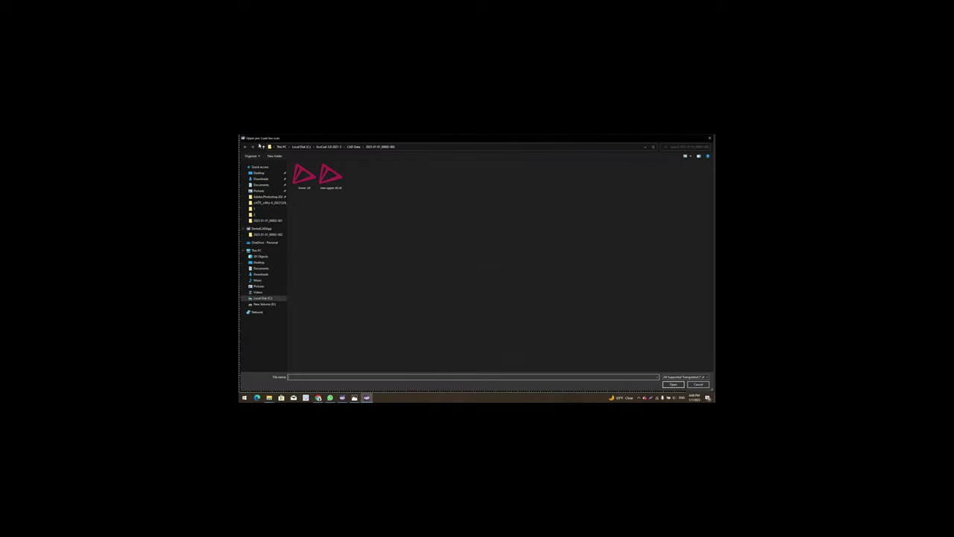
pyautogui.doubleClick(336, 181)
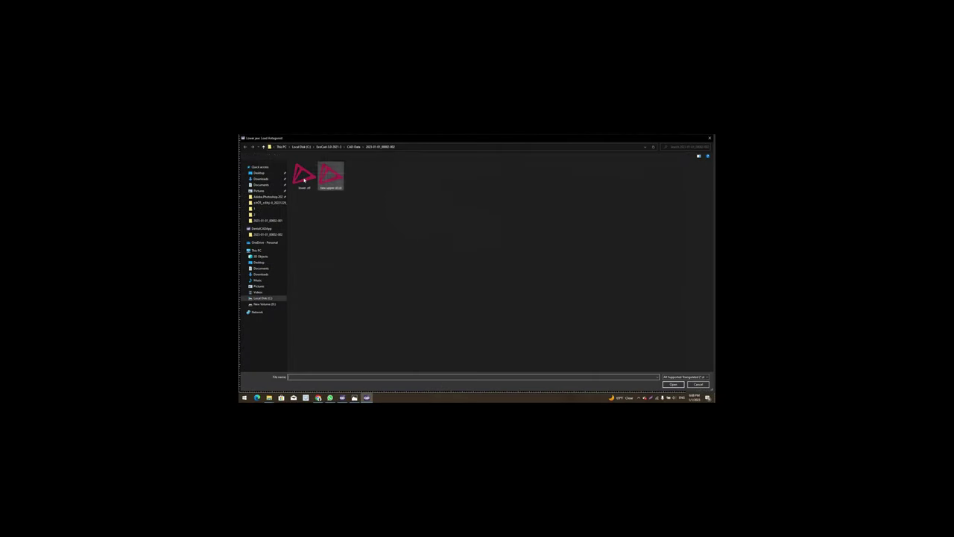
pyautogui.doubleClick(304, 180)
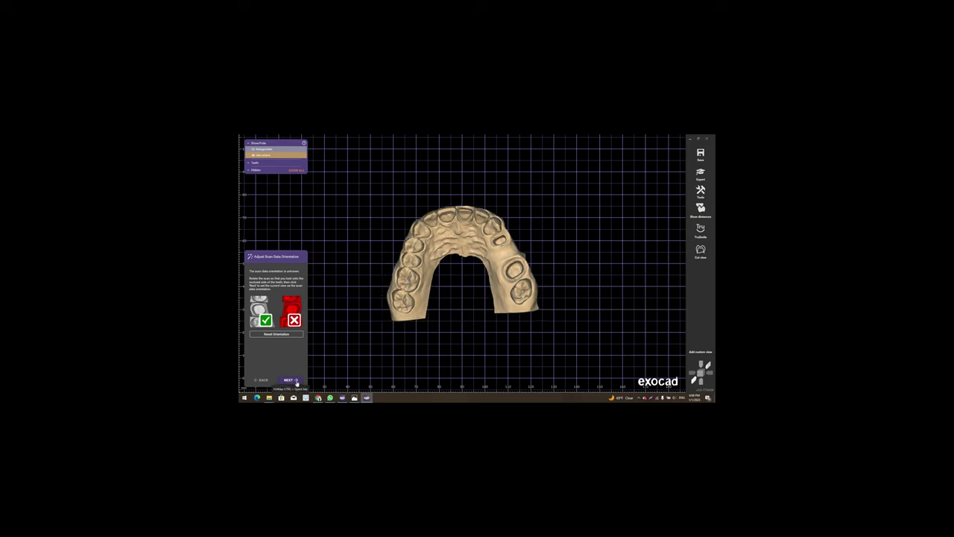
# Advance to margin line detection, enable realistic rendering, and trace tooth 21's margin line
pyautogui.hotkey('ctrl', 'space')
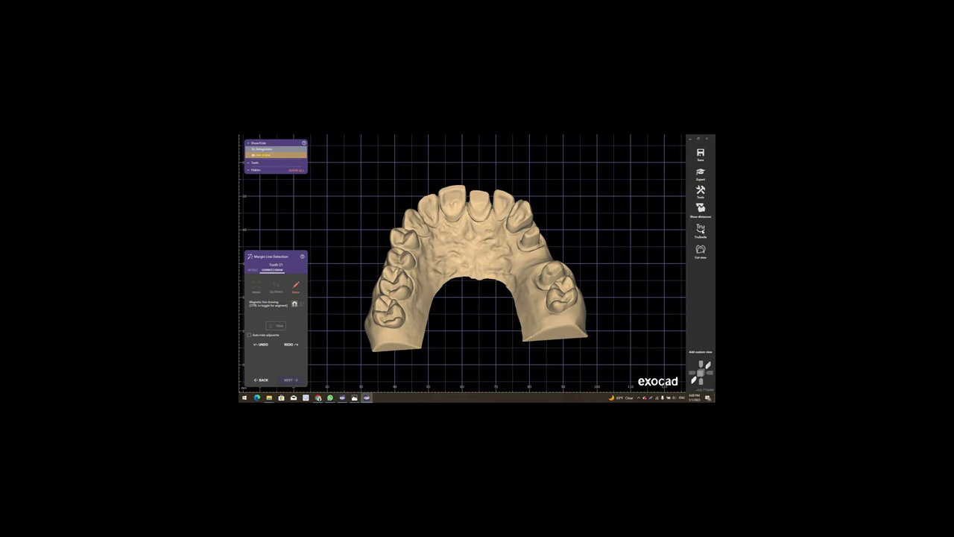
pyautogui.click(701, 229)
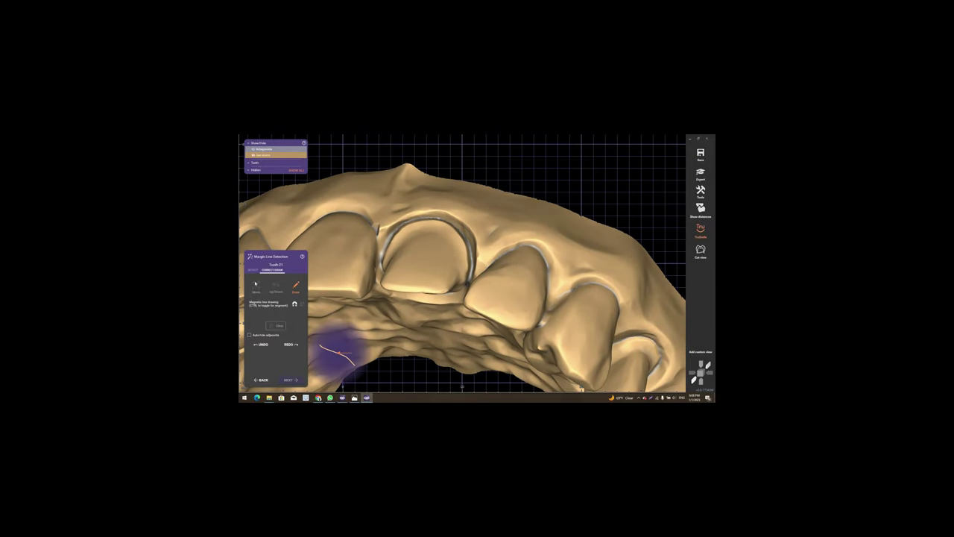
pyautogui.moveTo(444, 230); pyautogui.dragTo(455, 252, button='right')
pyautogui.click(439, 304)
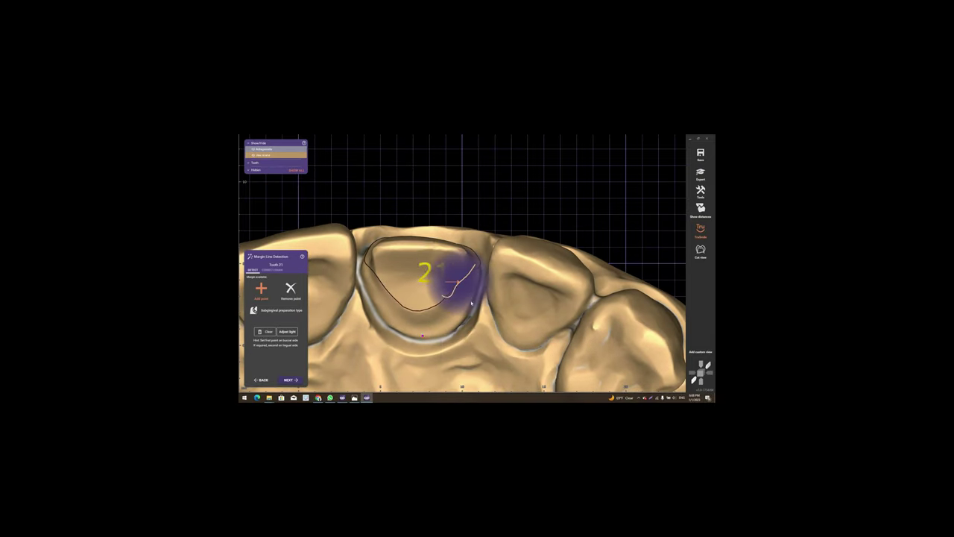
pyautogui.click(472, 302)
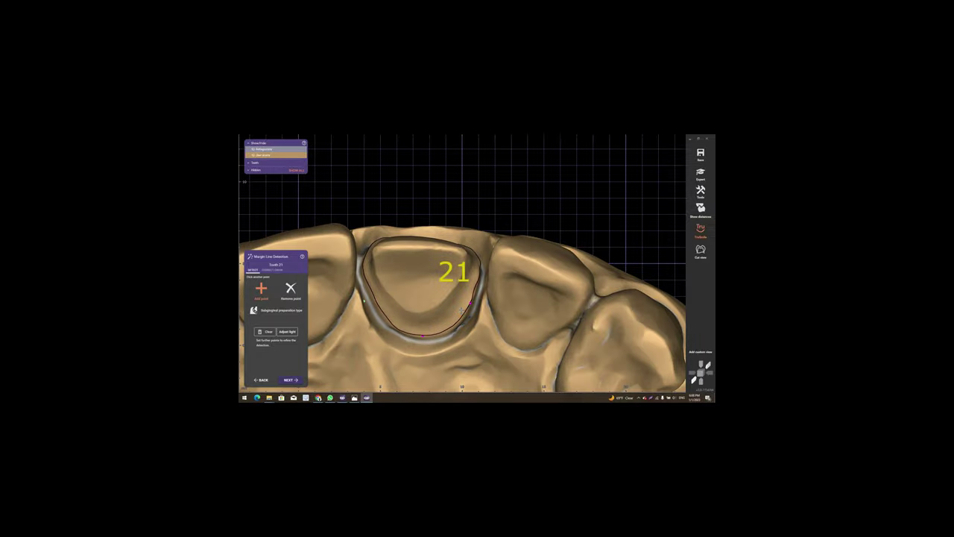
# Zoom and orbit to inspect tooth 21's margin from the side and biting surface
pyautogui.moveTo(462, 307)
pyautogui.mouseDown(button='right')
pyautogui.moveTo(474, 306)
pyautogui.moveTo(474, 339)
pyautogui.moveTo(448, 313)
pyautogui.mouseUp(button='right')
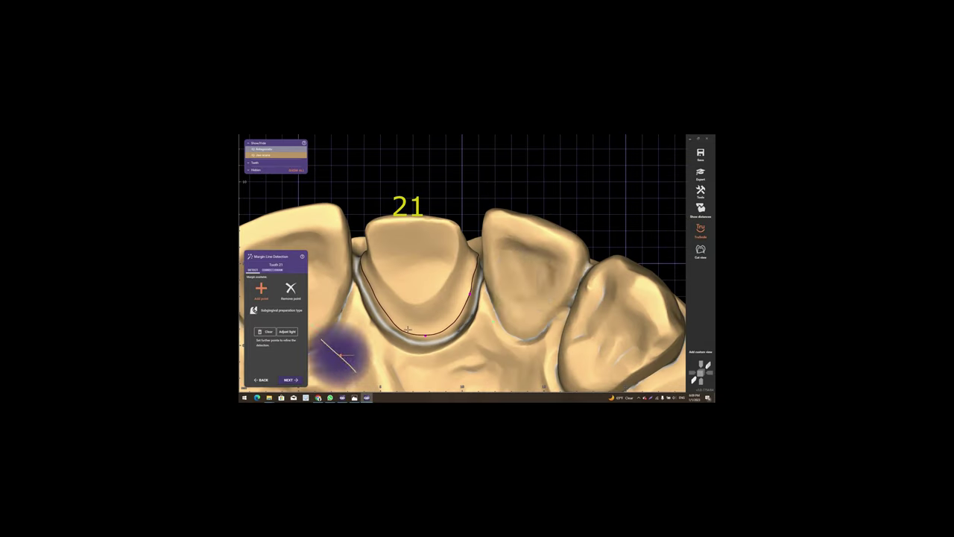
pyautogui.scroll(3, 313, 317)
pyautogui.scroll(2, 432, 273)
pyautogui.scroll(2, 423, 282)
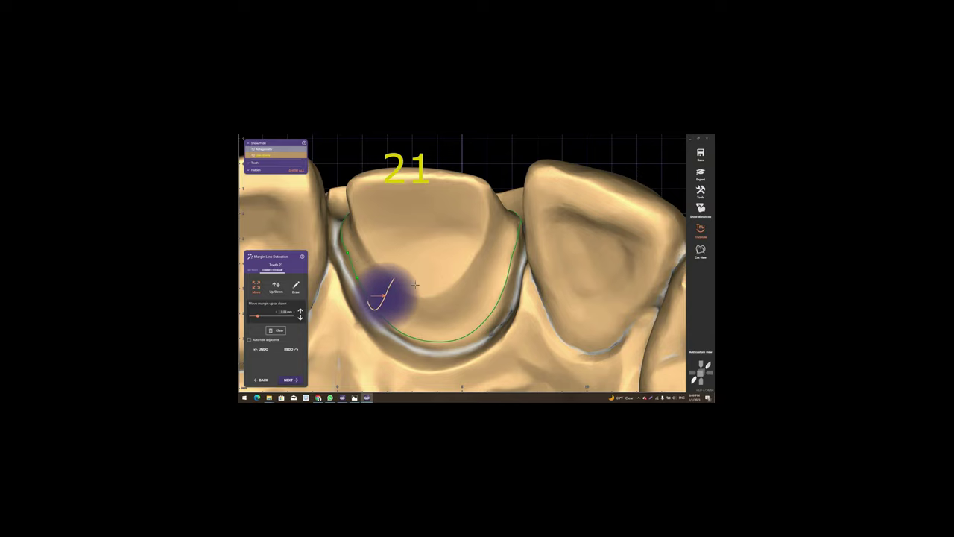
pyautogui.scroll(2, 447, 313)
pyautogui.scroll(2, 464, 337)
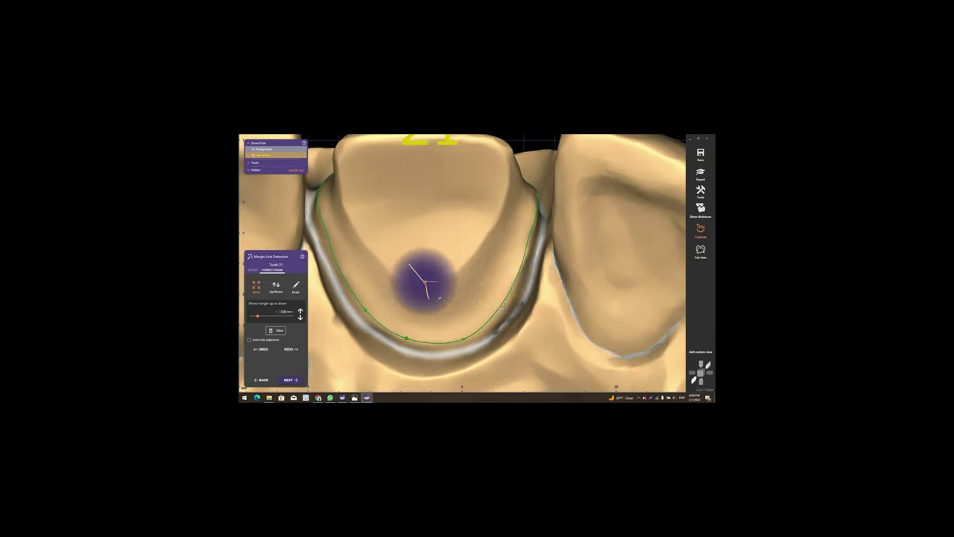
pyautogui.scroll(-2, 556, 325)
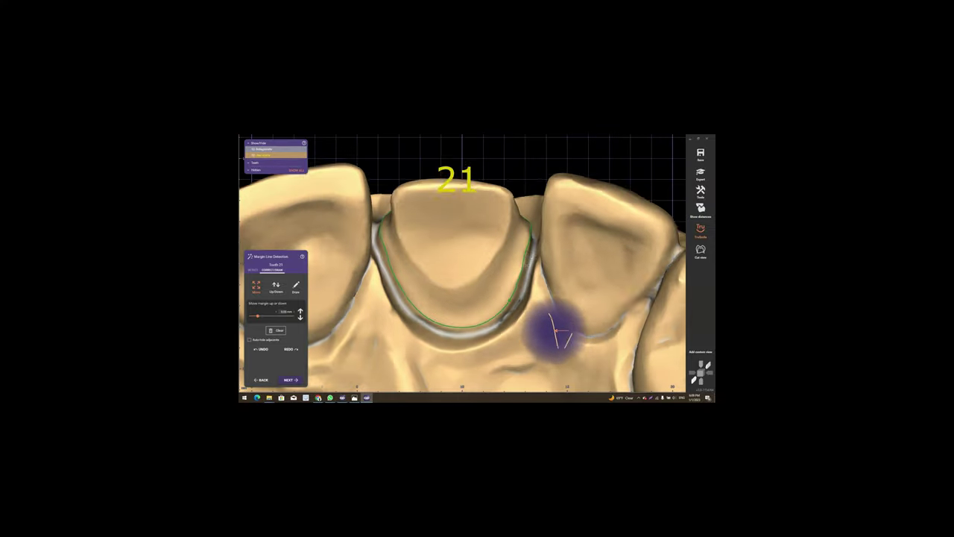
pyautogui.moveTo(556, 326); pyautogui.dragTo(568, 298, button='right')
pyautogui.scroll(3, 569, 298)
pyautogui.scroll(-2, 527, 265)
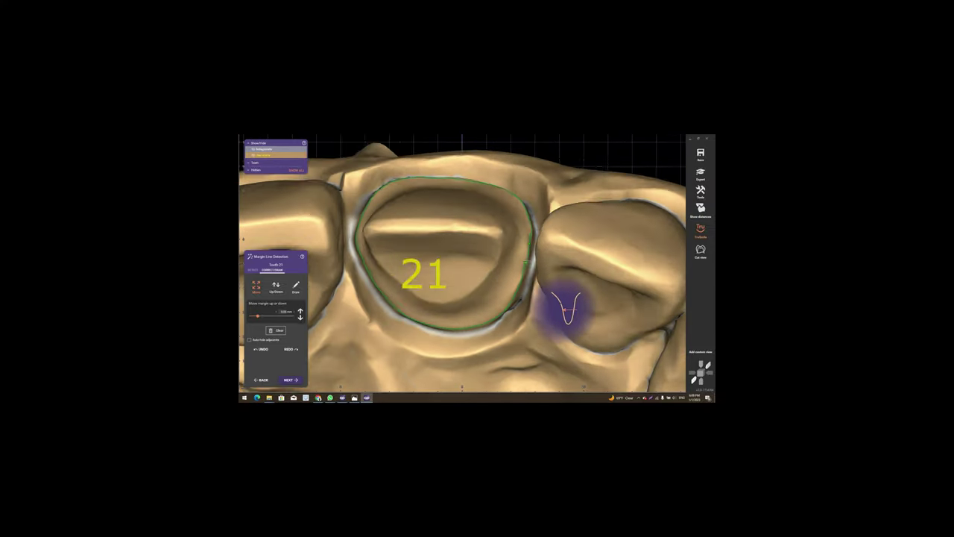
# Rotate through side and front views of tooth 21, ending on a top-down arch view
pyautogui.moveTo(528, 265)
pyautogui.mouseDown(button='right')
pyautogui.moveTo(514, 286)
pyautogui.moveTo(462, 275)
pyautogui.mouseUp(button='right')
pyautogui.scroll(-2, 514, 286)
pyautogui.scroll(3, 444, 268)
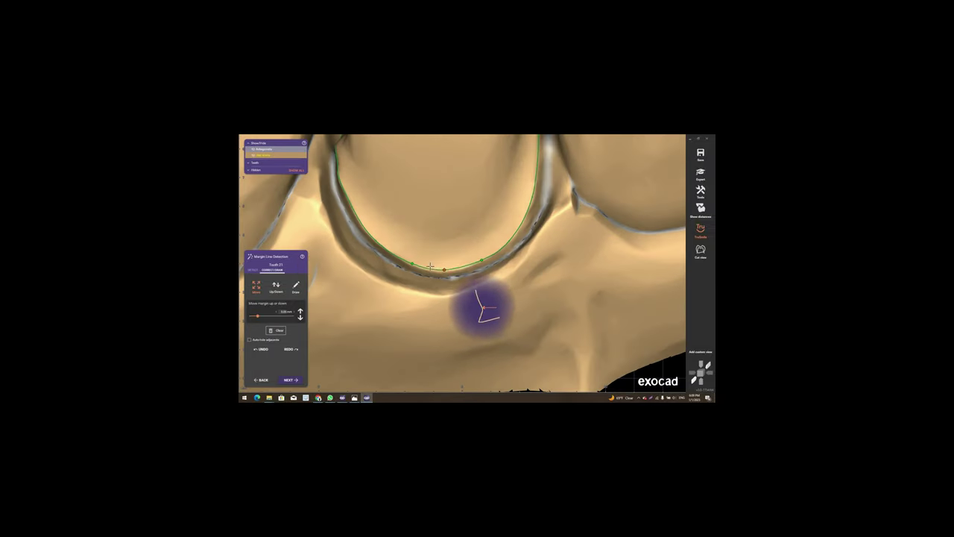
pyautogui.scroll(-2, 514, 291)
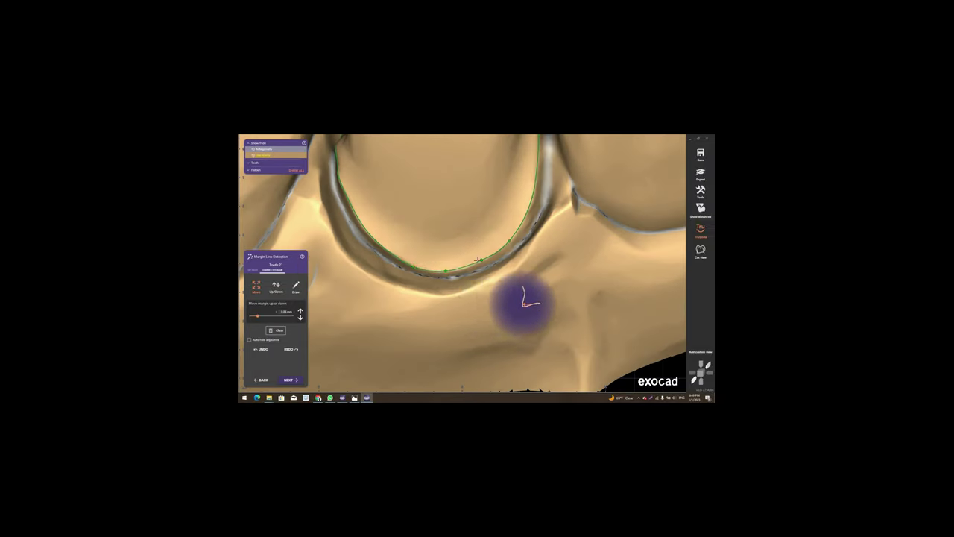
pyautogui.moveTo(522, 298)
pyautogui.mouseDown(button='right')
pyautogui.moveTo(550, 334)
pyautogui.moveTo(597, 276)
pyautogui.mouseUp(button='right')
pyautogui.moveTo(455, 351); pyautogui.dragTo(335, 314, button='right')
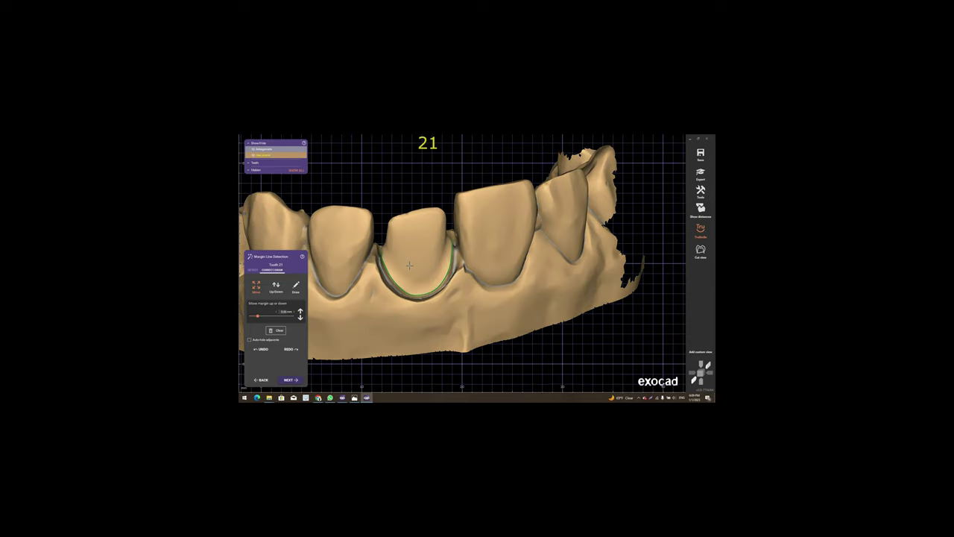
pyautogui.scroll(-2, 520, 319)
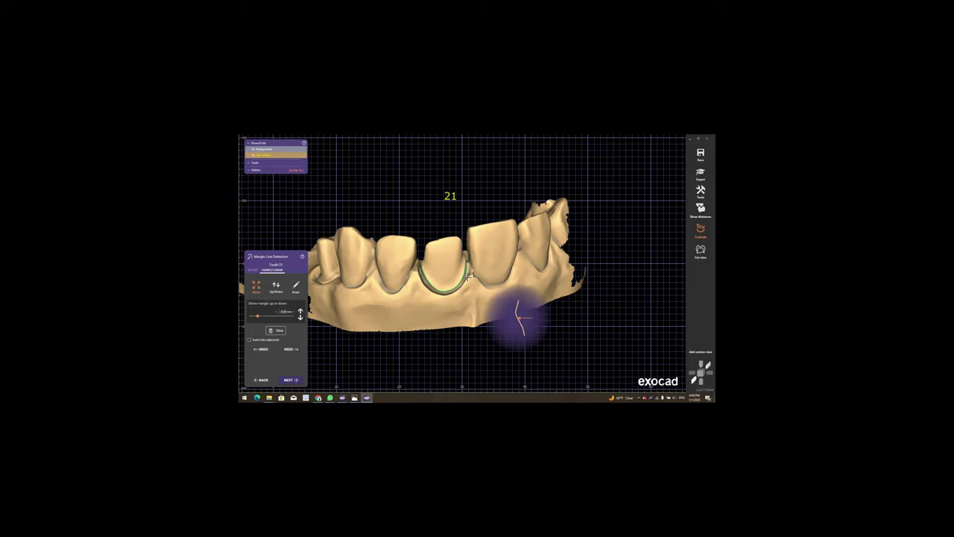
pyautogui.moveTo(519, 318); pyautogui.dragTo(479, 340, button='right')
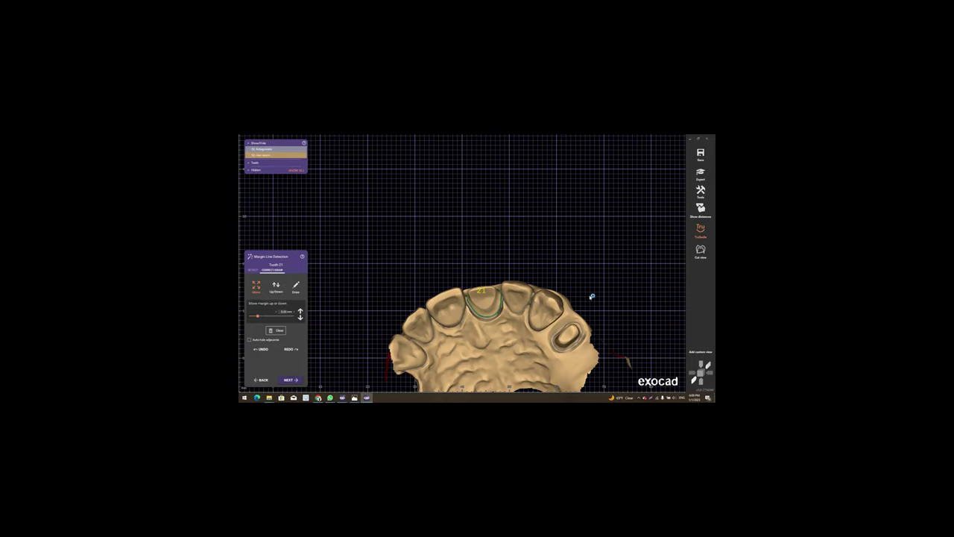
# Accept tooth 21's margin and trace tooth 24's margin with magnetic drawing toggled
pyautogui.click(290, 380)
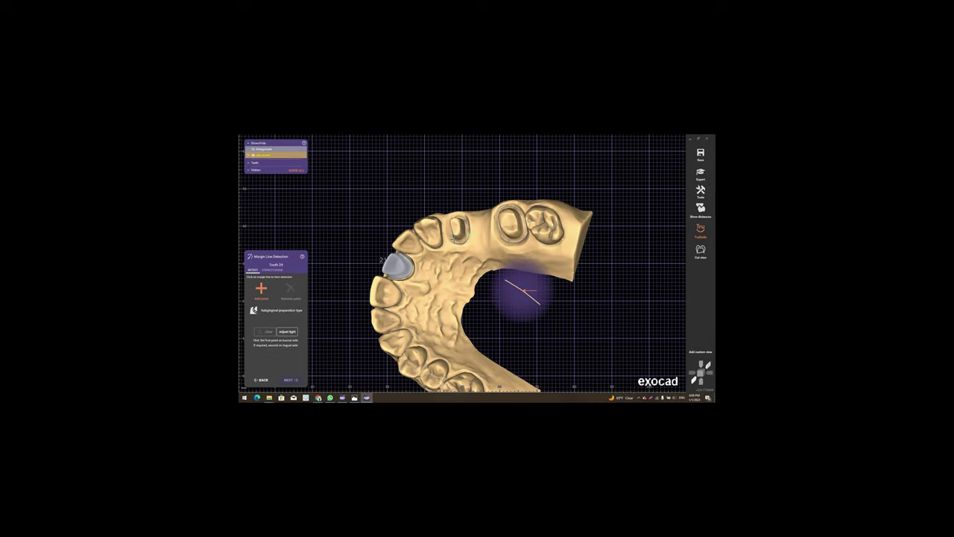
pyautogui.click(275, 270)
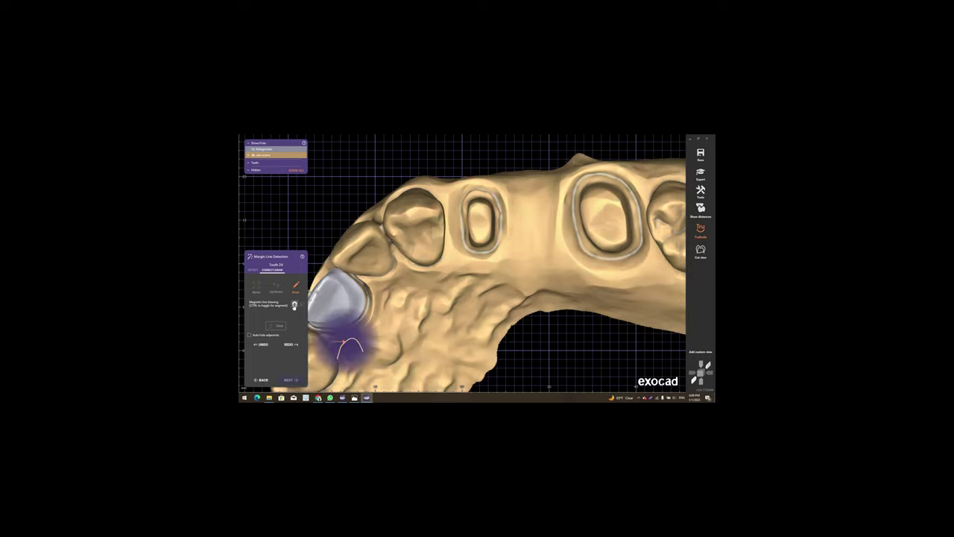
pyautogui.press('ctrl')
pyautogui.scroll(2, 511, 256)
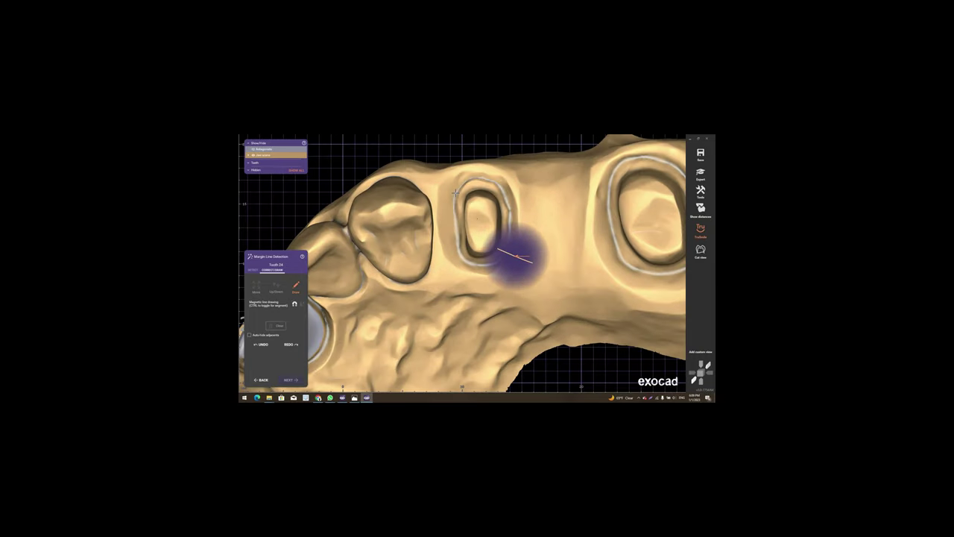
pyautogui.scroll(3, 494, 237)
pyautogui.scroll(1, 494, 233)
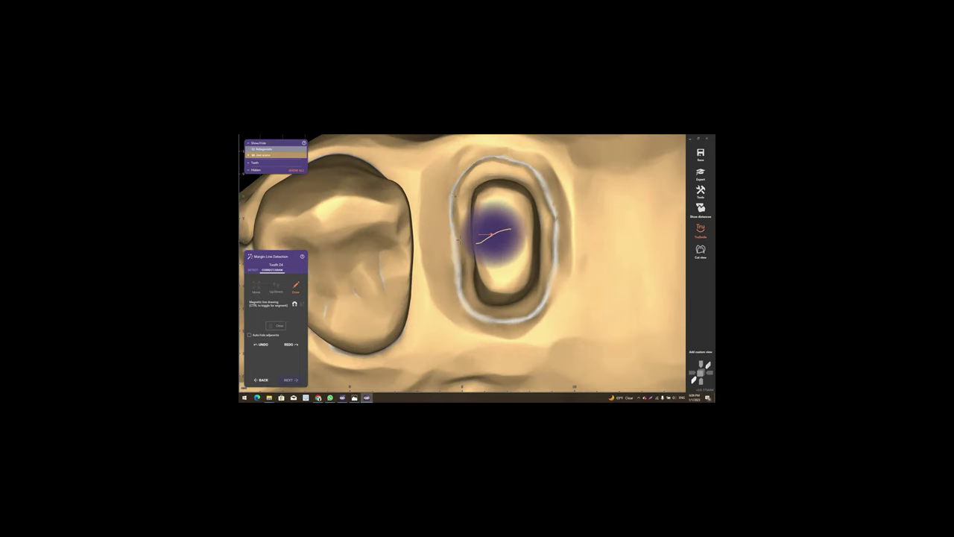
pyautogui.moveTo(459, 239)
pyautogui.mouseDown()
pyautogui.moveTo(524, 318)
pyautogui.moveTo(546, 206)
pyautogui.moveTo(469, 171)
pyautogui.moveTo(456, 200)
pyautogui.mouseUp()
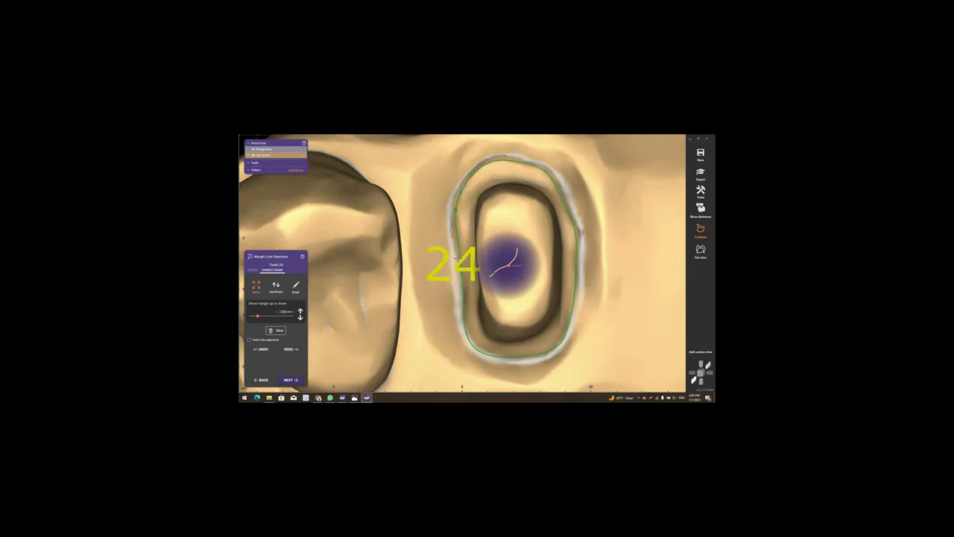
# Orbit around tooth 24, correct a section of its margin line, and confirm it
pyautogui.moveTo(457, 258); pyautogui.dragTo(454, 209, button='right')
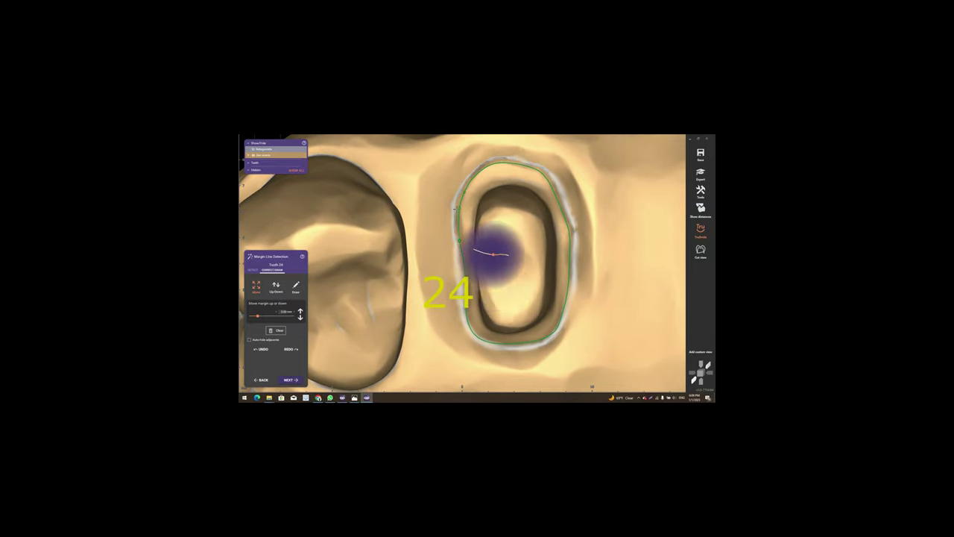
pyautogui.moveTo(454, 209)
pyautogui.mouseDown(button='right')
pyautogui.moveTo(541, 175)
pyautogui.moveTo(491, 242)
pyautogui.mouseUp(button='right')
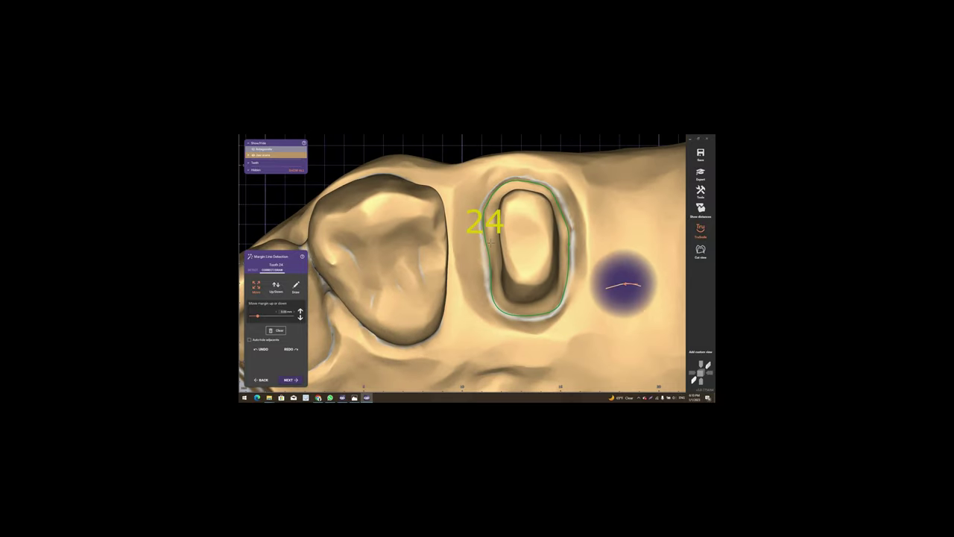
pyautogui.scroll(3, 521, 313)
pyautogui.scroll(3, 521, 312)
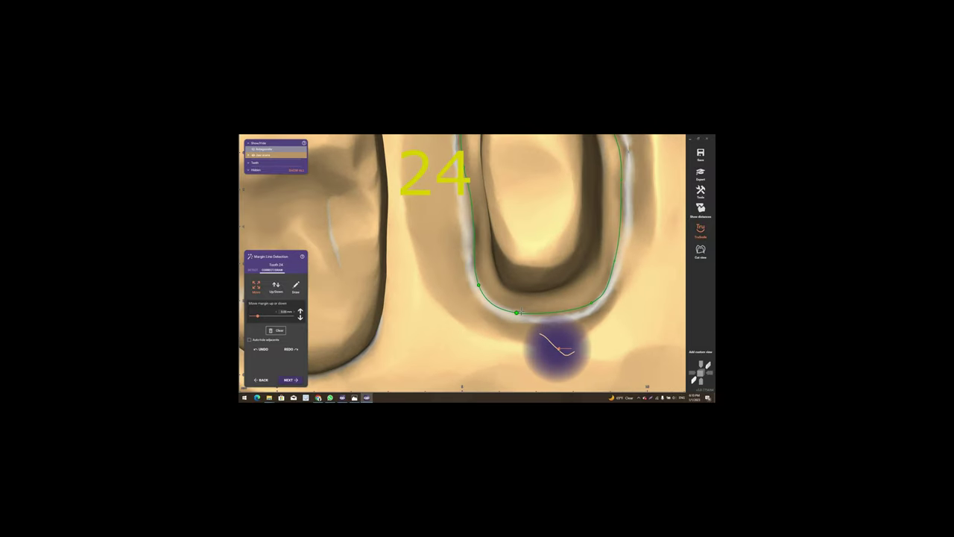
pyautogui.click(522, 312)
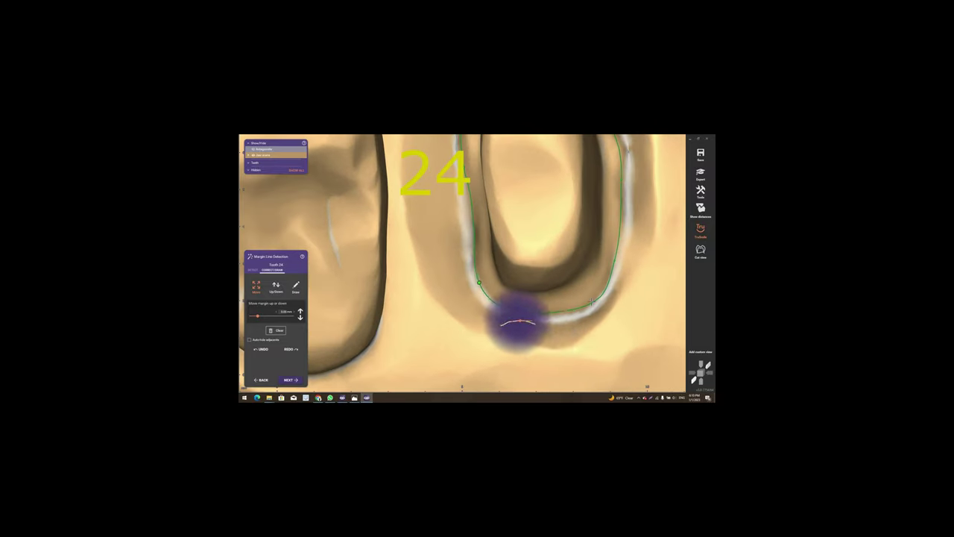
pyautogui.click(291, 379)
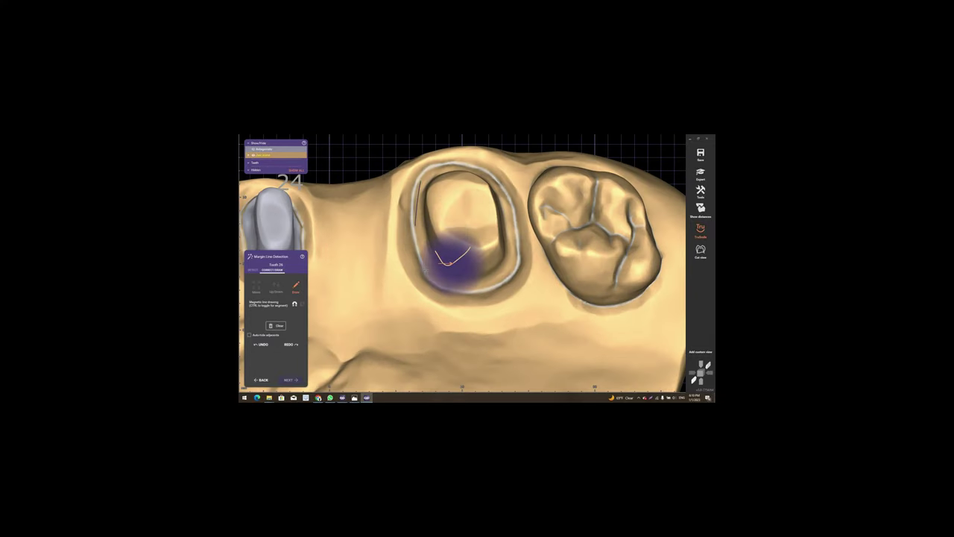
# Trace a closed margin loop around tooth 26, check its far side, and confirm
pyautogui.moveTo(445, 290); pyautogui.dragTo(463, 309)
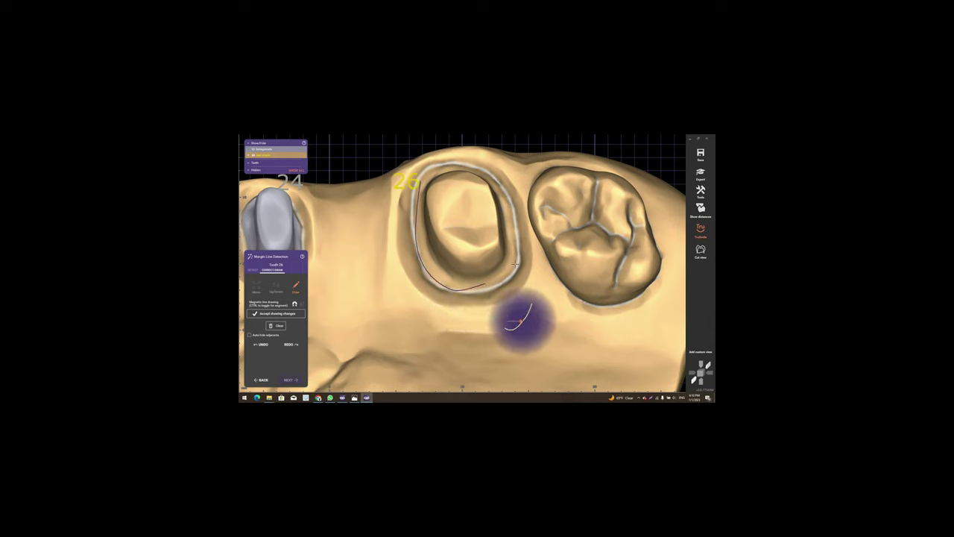
pyautogui.moveTo(531, 321)
pyautogui.mouseDown()
pyautogui.moveTo(558, 302)
pyautogui.moveTo(559, 239)
pyautogui.moveTo(537, 224)
pyautogui.mouseUp()
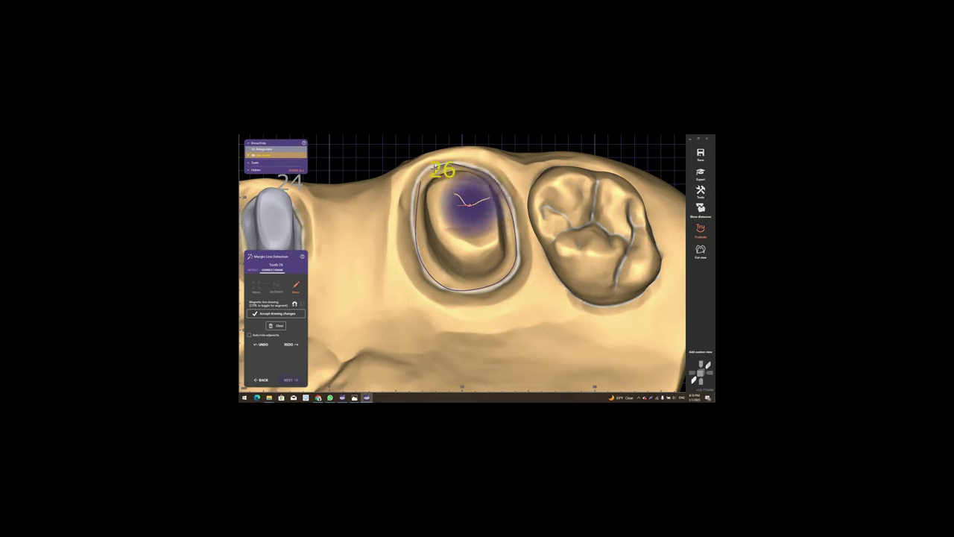
pyautogui.moveTo(466, 164); pyautogui.dragTo(415, 191)
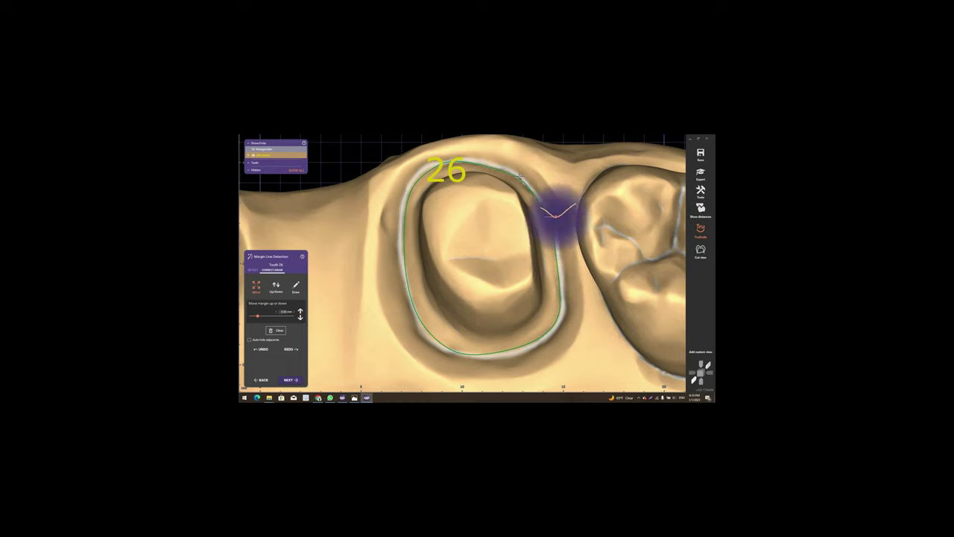
pyautogui.moveTo(480, 214); pyautogui.dragTo(482, 202, button='right')
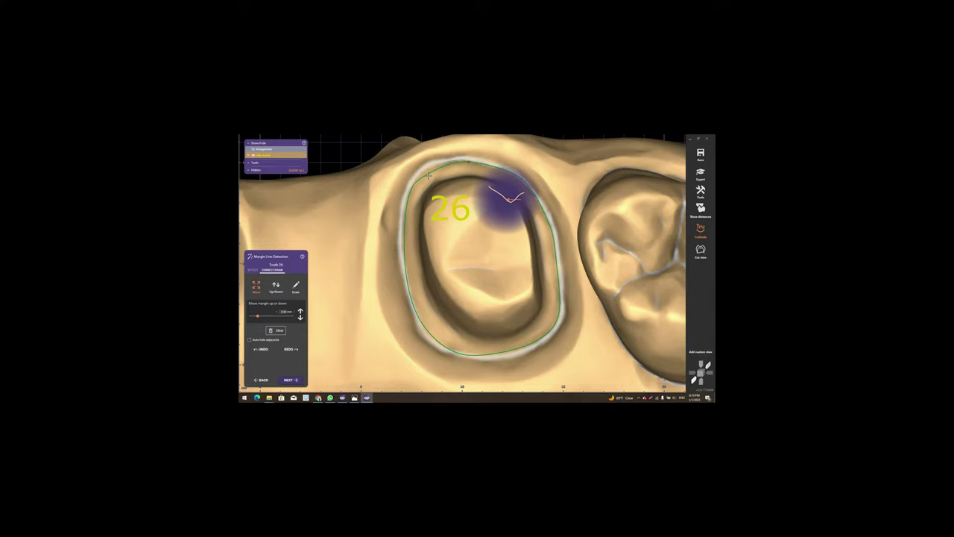
pyautogui.moveTo(483, 214)
pyautogui.mouseDown(button='right')
pyautogui.moveTo(556, 222)
pyautogui.moveTo(395, 282)
pyautogui.mouseUp(button='right')
pyautogui.click(293, 380)
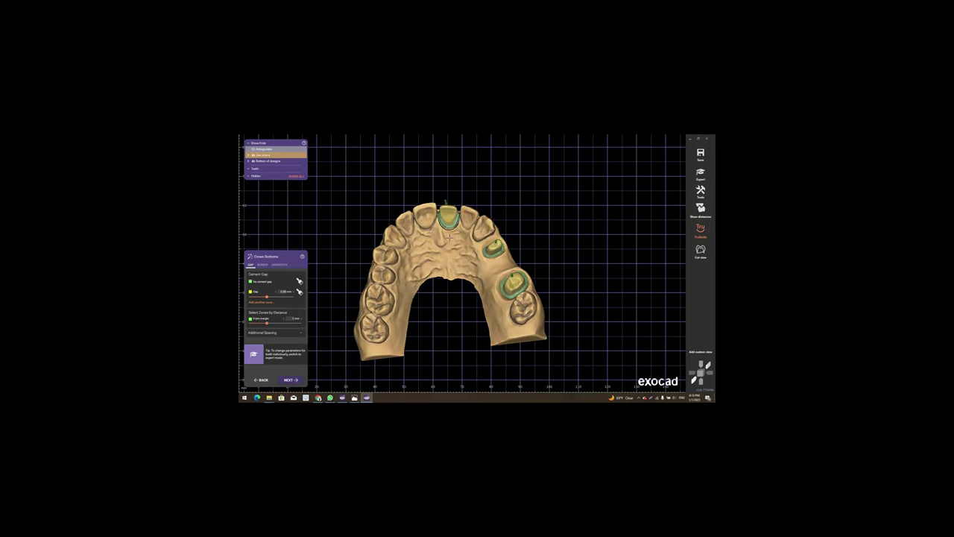
# Bring up the project options menu from the empty grid background
pyautogui.rightClick(564, 178)
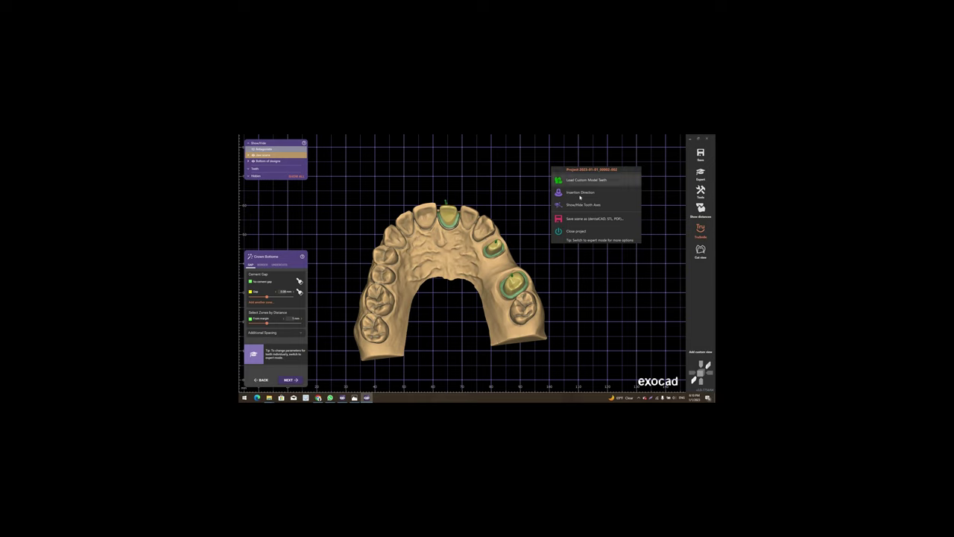
# Set tooth 21's insertion axis from the current view and one shared direction for bridge 24–26
pyautogui.click(572, 192)
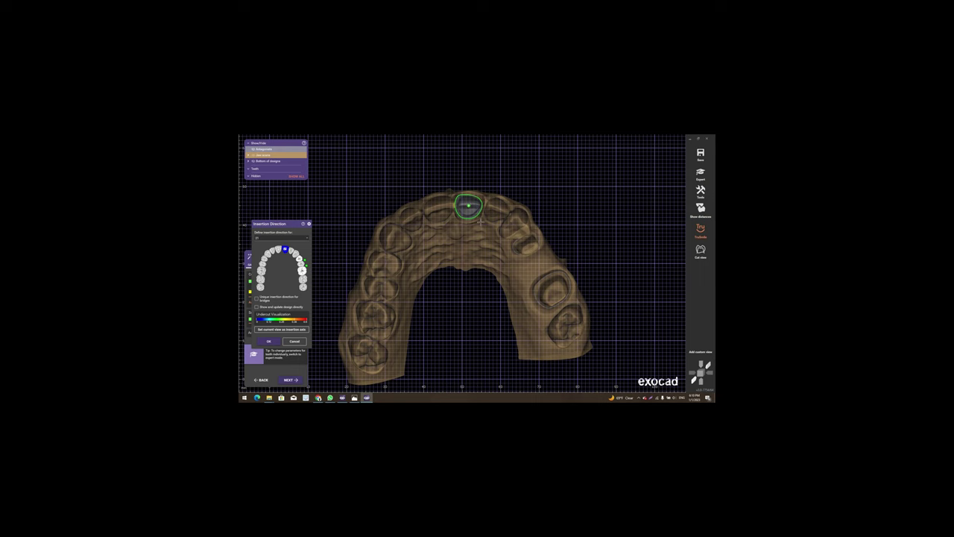
pyautogui.scroll(2, 485, 224)
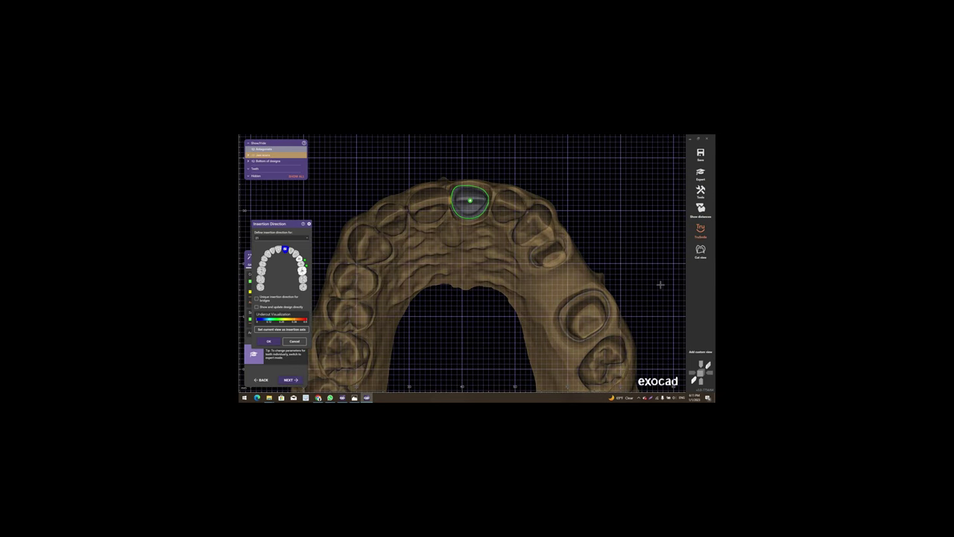
pyautogui.moveTo(660, 287); pyautogui.dragTo(617, 285, button='right')
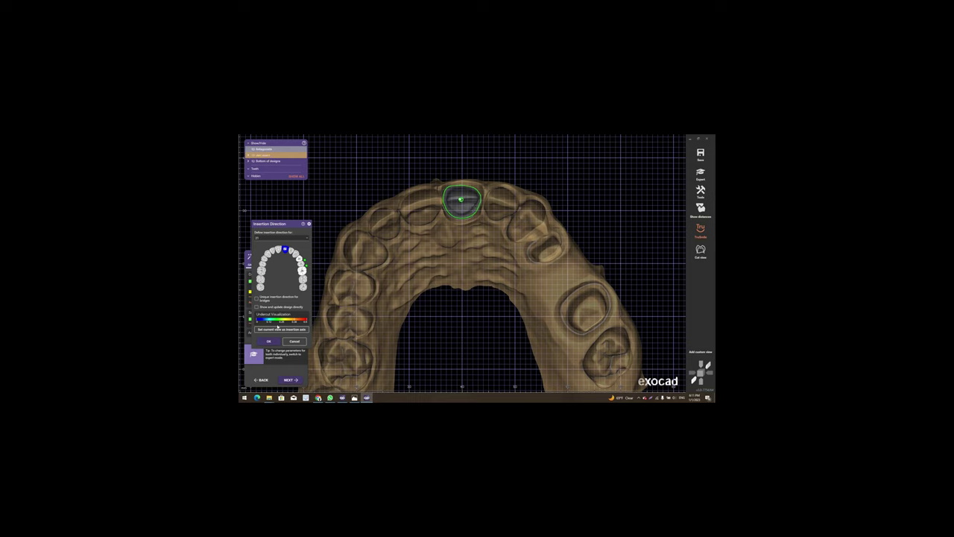
pyautogui.click(280, 329)
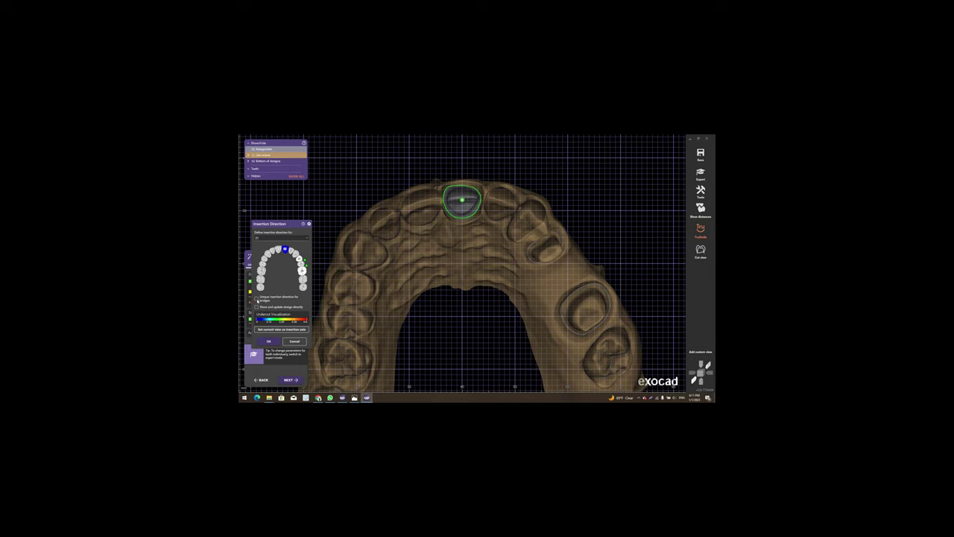
pyautogui.click(256, 296)
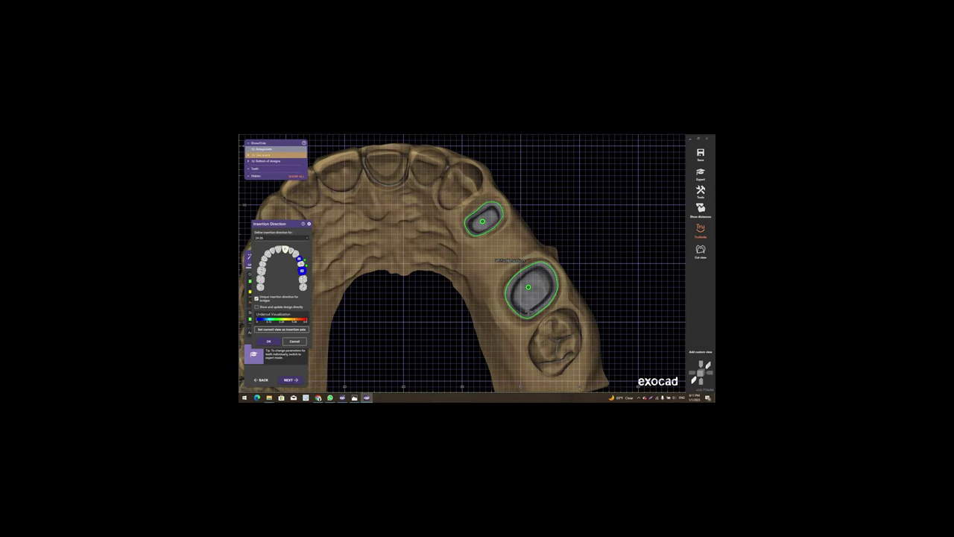
pyautogui.click(307, 238)
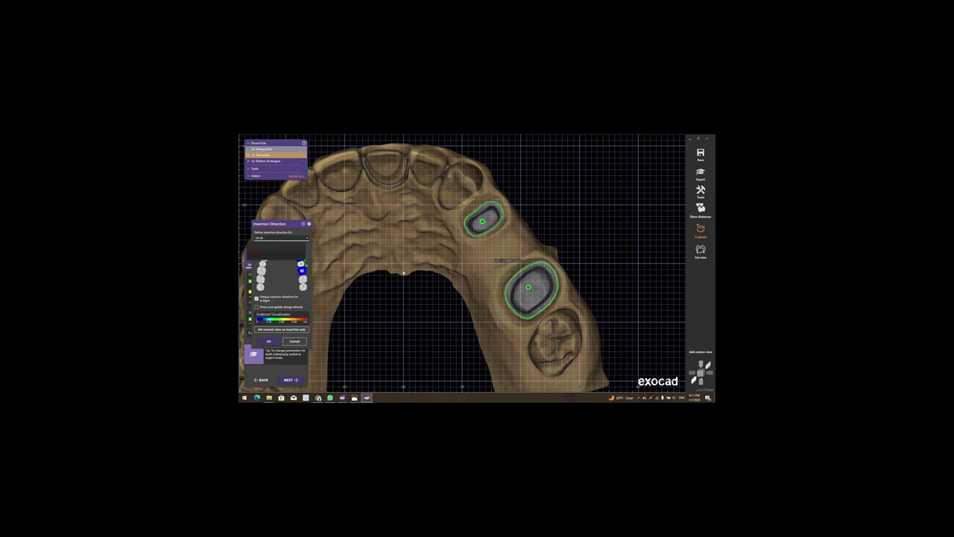
pyautogui.click(467, 322)
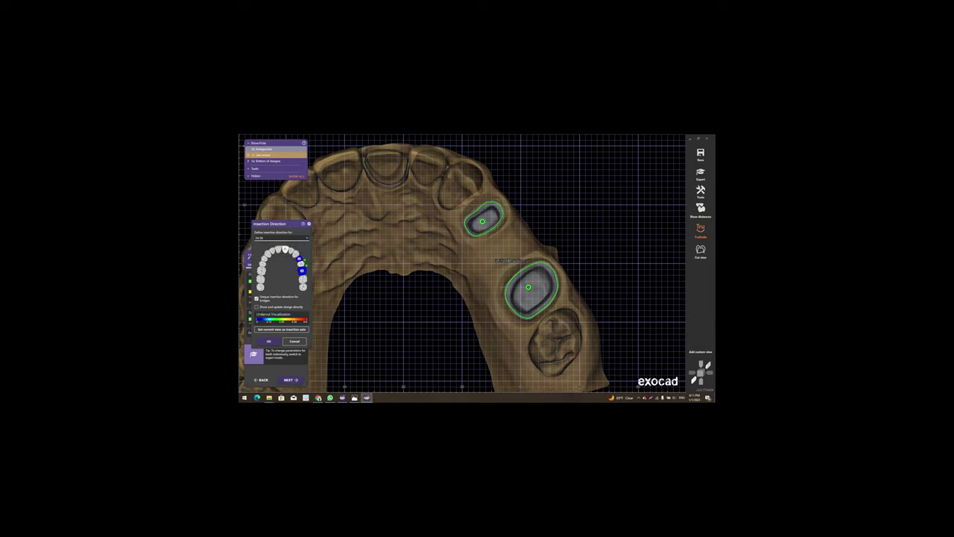
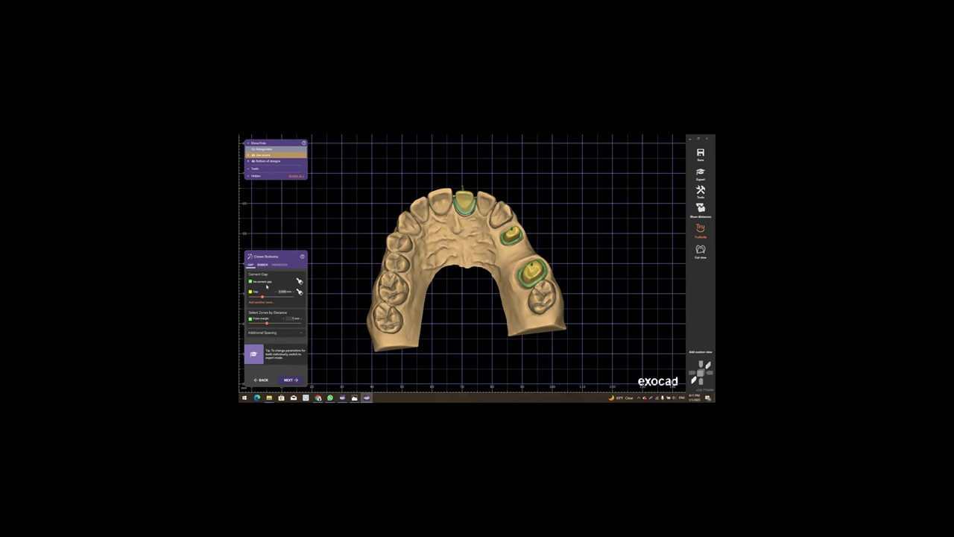
# Check the crown bottom BORDER parameters, then return to the GAP cement settings
pyautogui.click(263, 265)
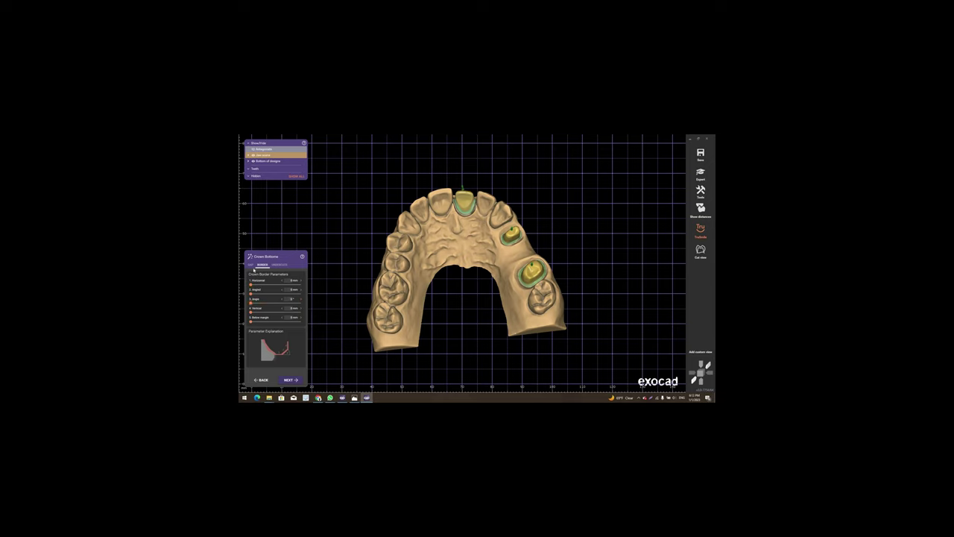
pyautogui.click(251, 265)
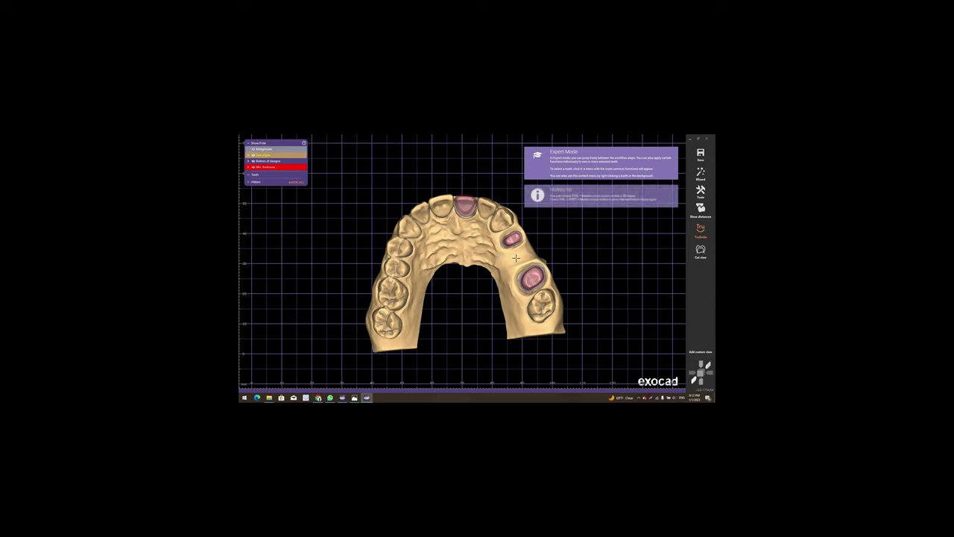
# Select the front incisor and recalculate its crown bottom with the current gap settings
pyautogui.moveTo(518, 258); pyautogui.dragTo(486, 221, button='right')
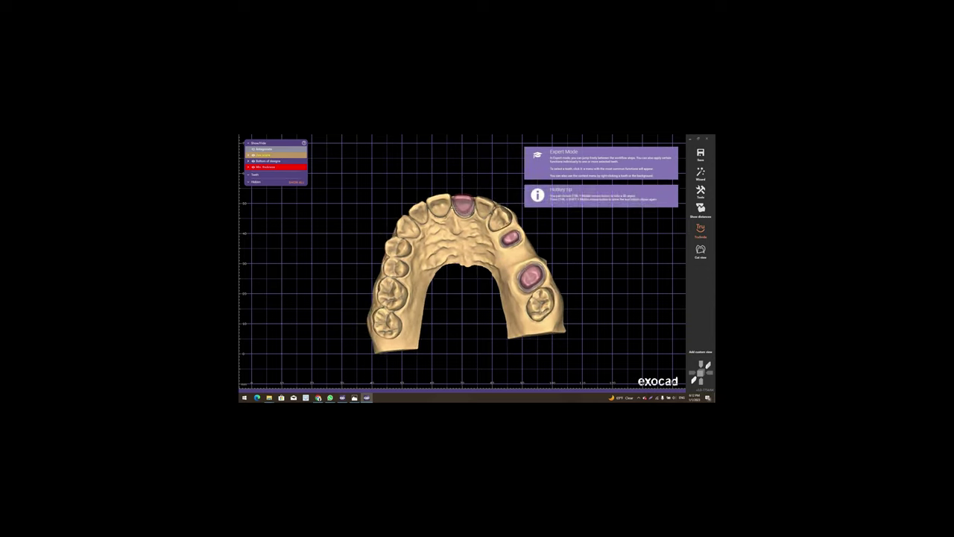
pyautogui.scroll(3, 462, 203)
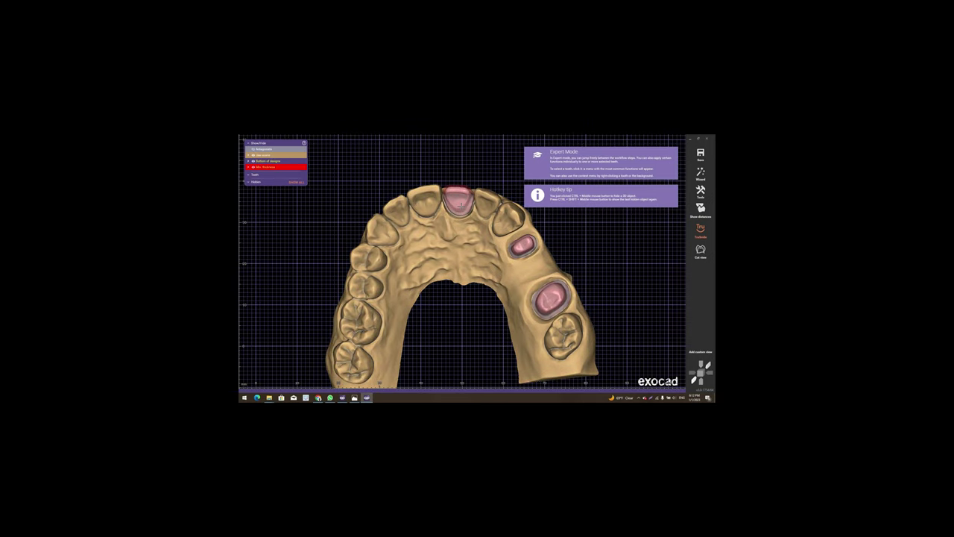
pyautogui.click(462, 203)
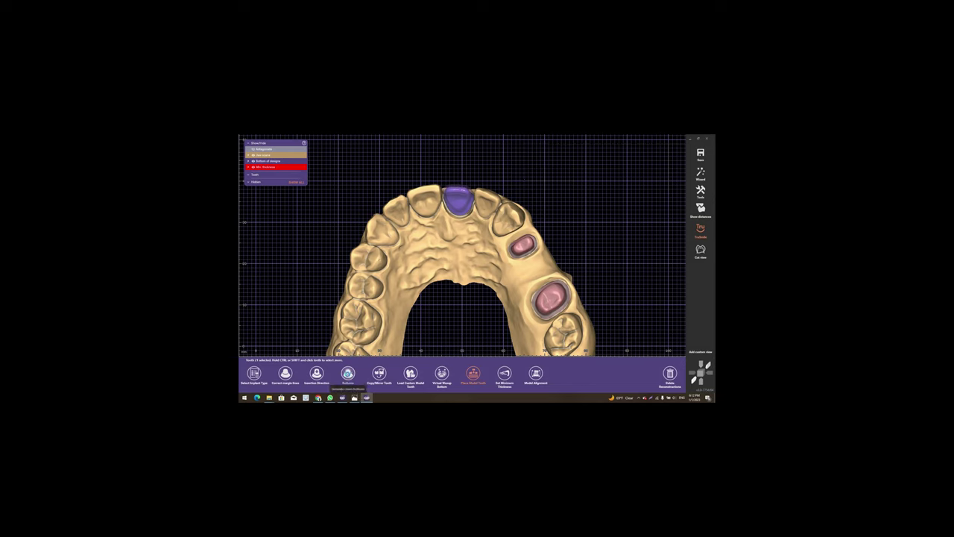
pyautogui.click(347, 374)
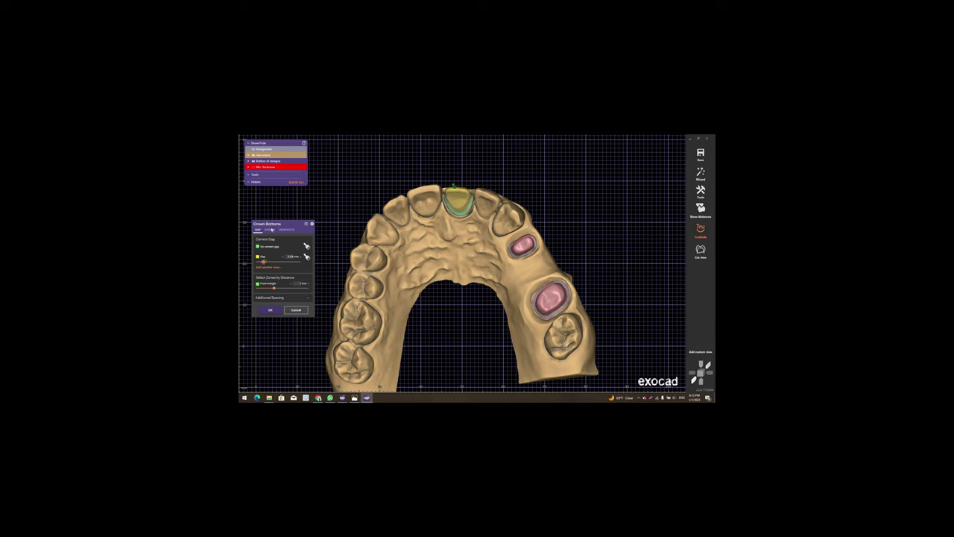
pyautogui.click(270, 309)
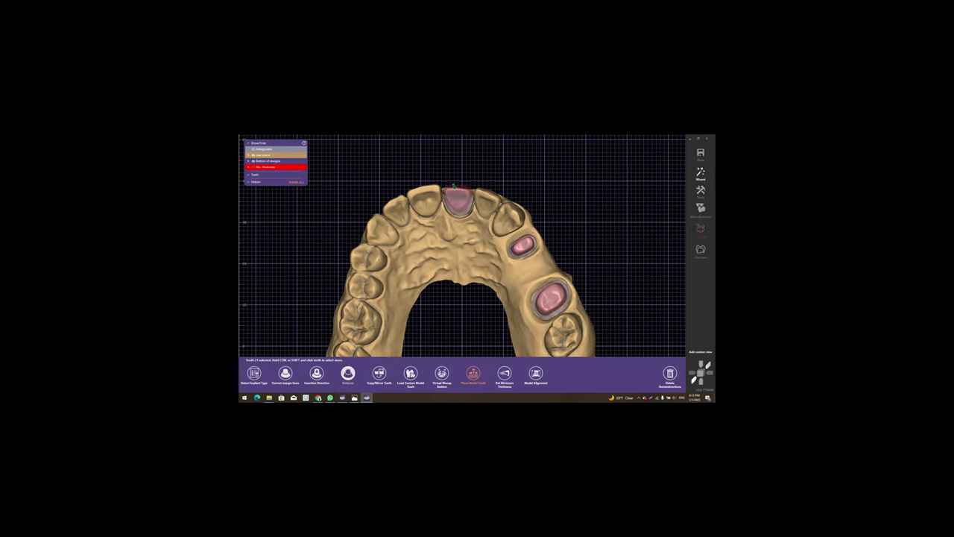
pyautogui.scroll(-3, 572, 209)
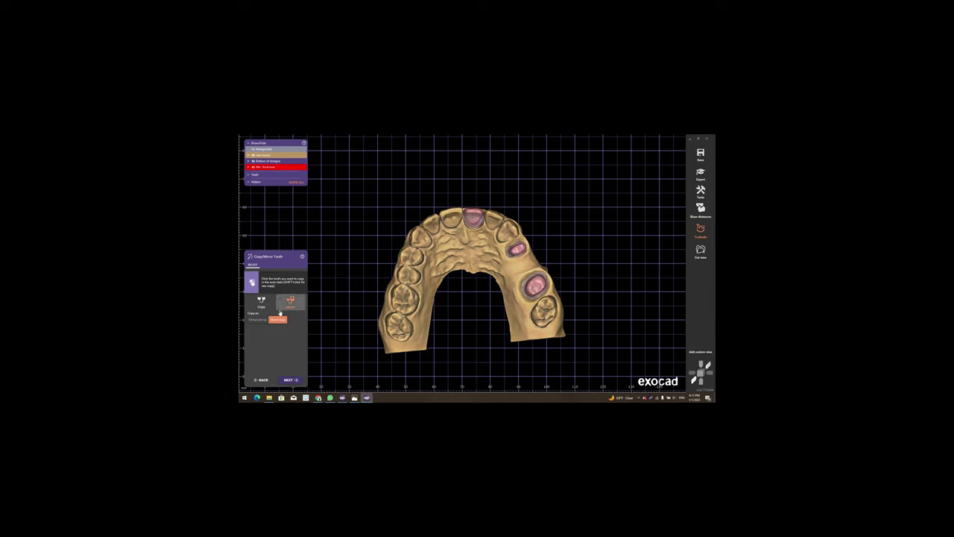
# Mirror the neighbouring central incisor and place the copy at the tooth 21 position
pyautogui.click(293, 310)
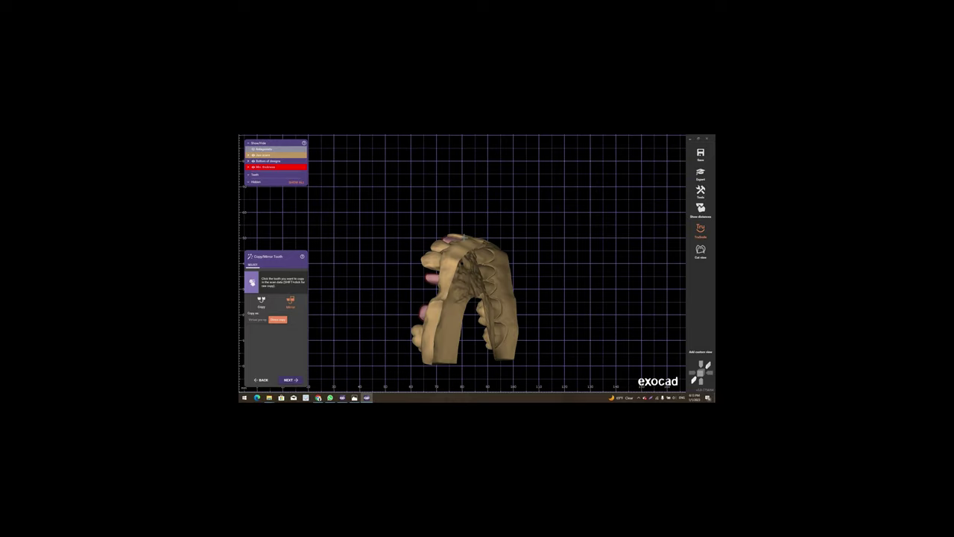
pyautogui.scroll(2, 474, 254)
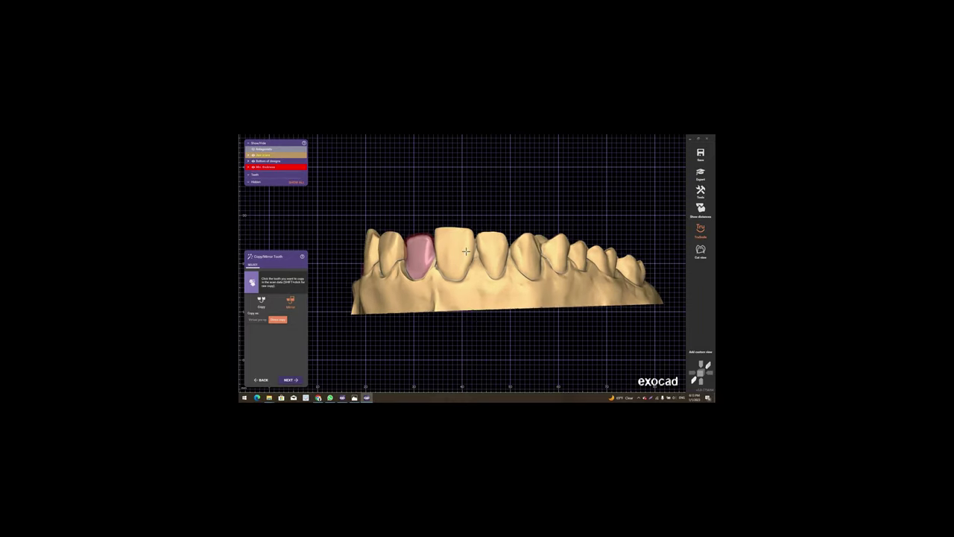
pyautogui.scroll(2, 472, 251)
pyautogui.scroll(2, 466, 249)
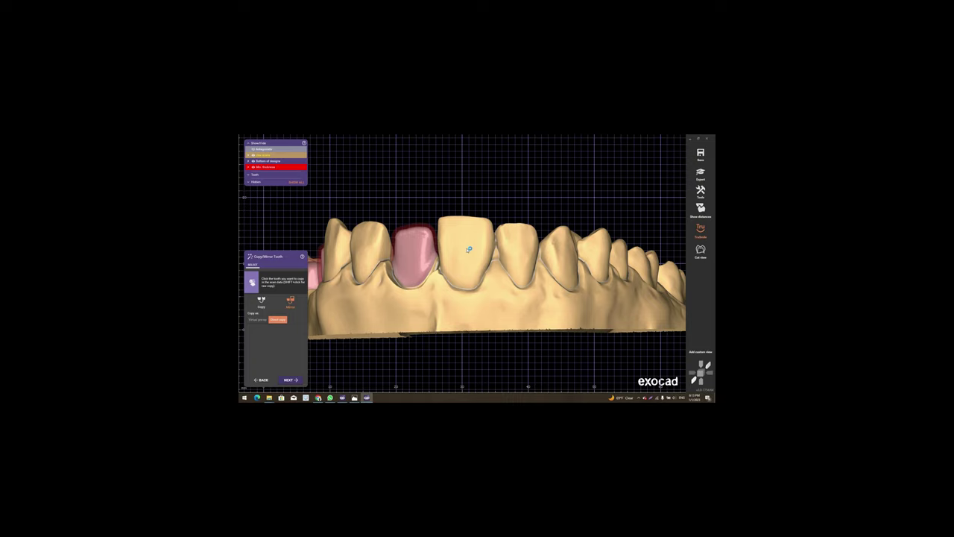
pyautogui.click(468, 249)
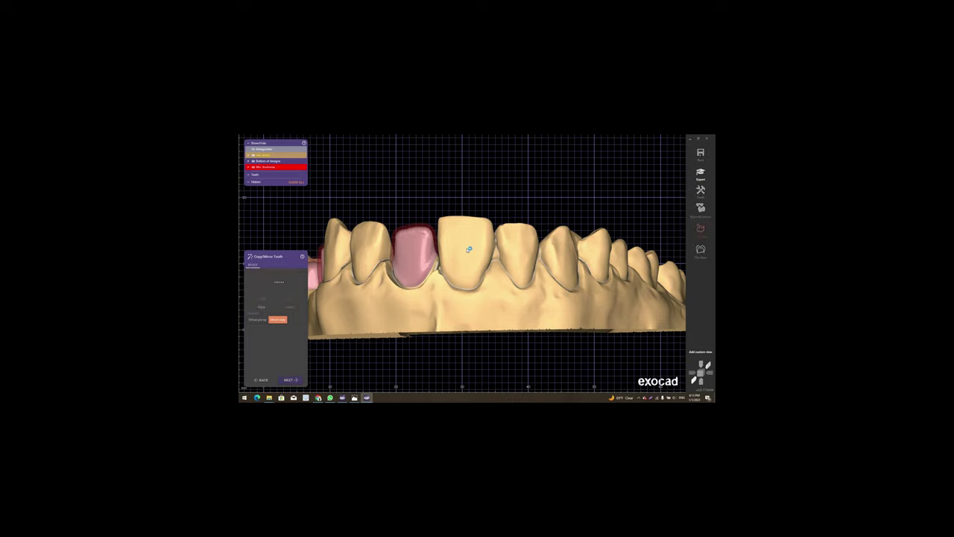
pyautogui.click(406, 272)
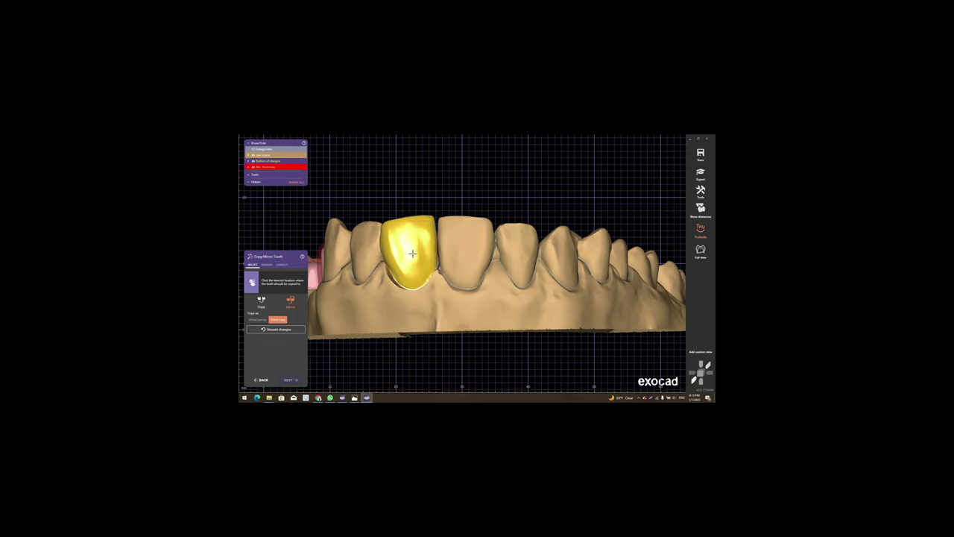
pyautogui.click(430, 300)
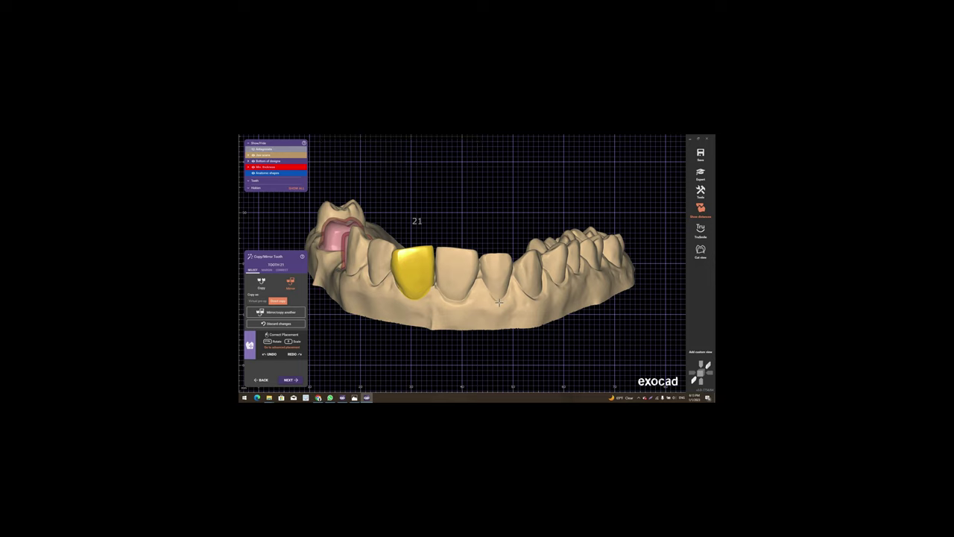
# Nudge mirrored tooth 21 outward and down so it covers the margin
pyautogui.moveTo(505, 291); pyautogui.dragTo(465, 301, button='right')
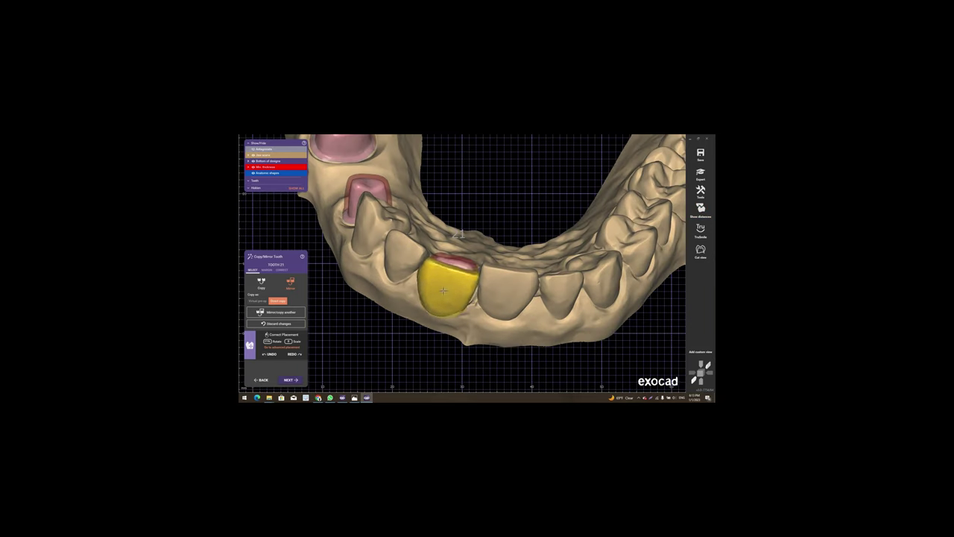
pyautogui.moveTo(444, 291); pyautogui.dragTo(451, 286)
pyautogui.moveTo(455, 277); pyautogui.dragTo(450, 283, button='right')
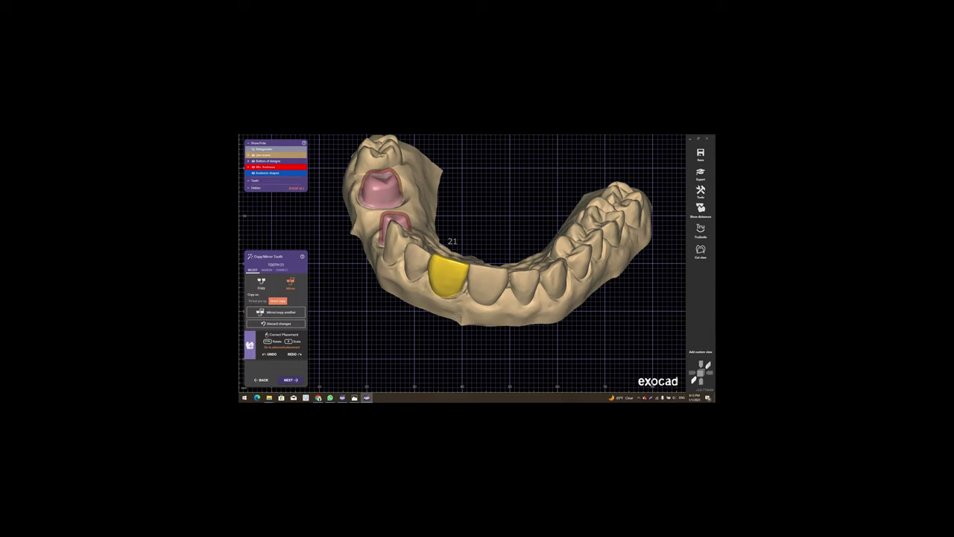
pyautogui.scroll(2, 451, 282)
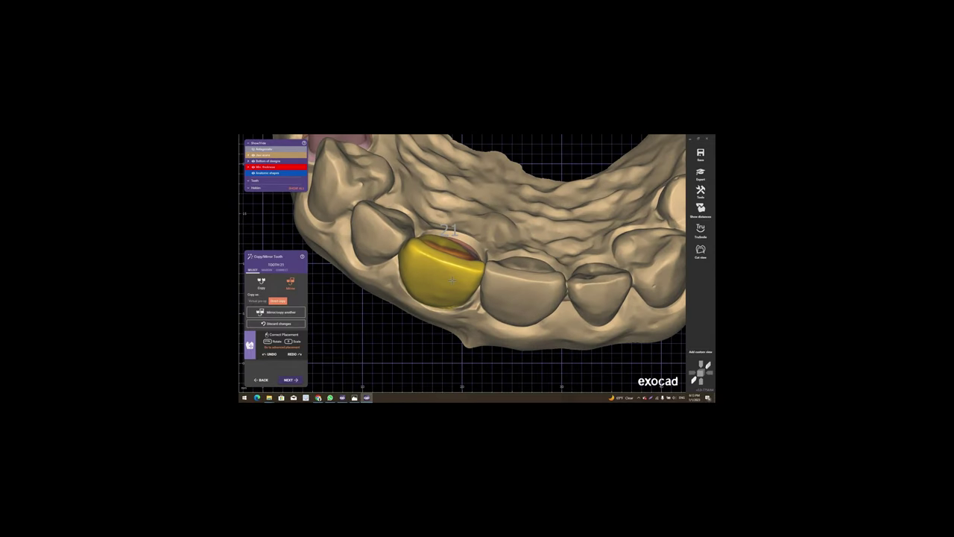
pyautogui.moveTo(454, 276); pyautogui.dragTo(457, 223, button='right')
pyautogui.scroll(2, 461, 224)
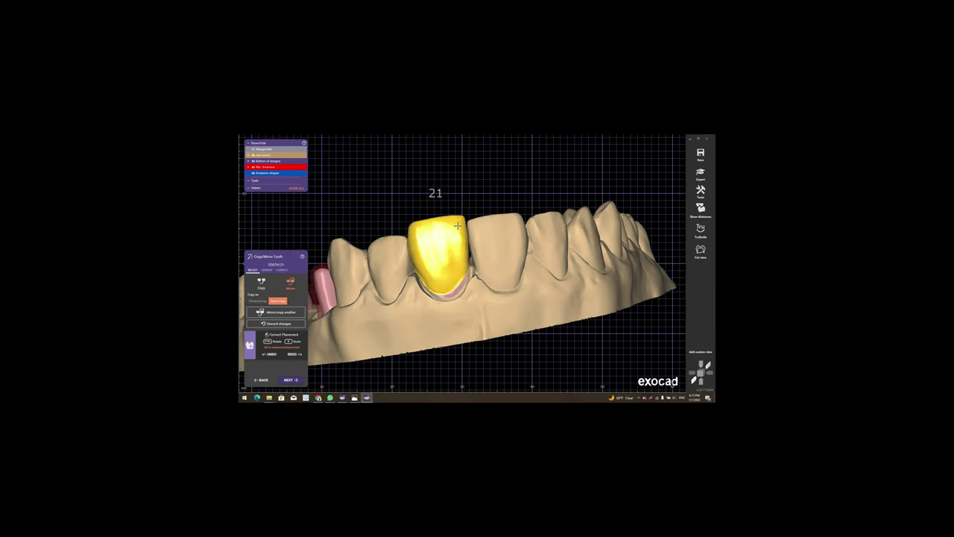
pyautogui.moveTo(458, 225); pyautogui.dragTo(459, 229)
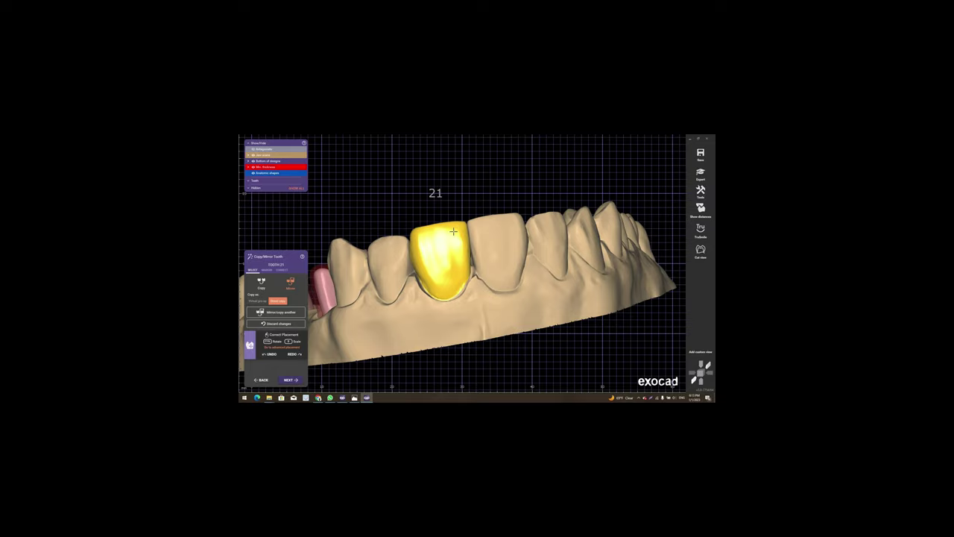
pyautogui.moveTo(453, 232); pyautogui.dragTo(469, 235, button='right')
# Inspect tooth 21's fit in the arch from side and underside angles
pyautogui.scroll(5, 472, 233)
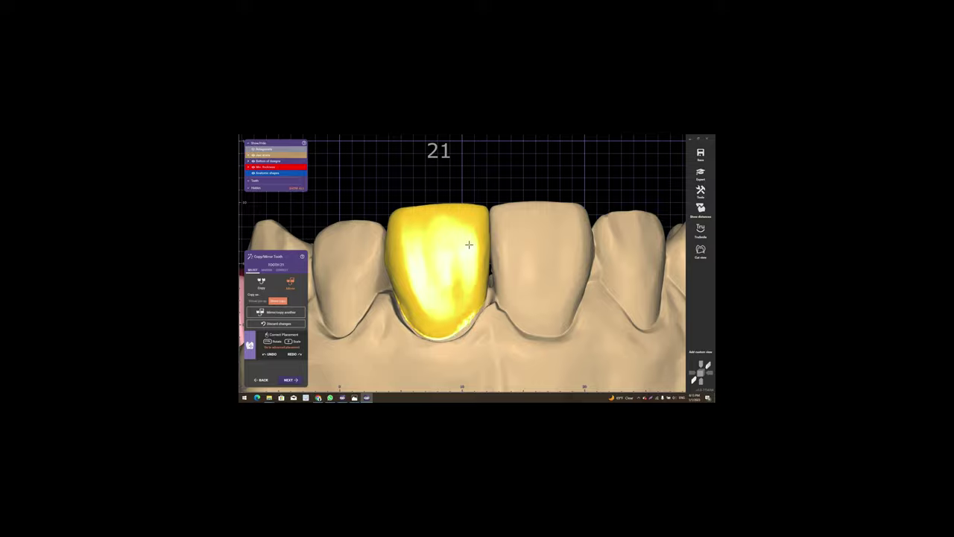
pyautogui.scroll(-5, 469, 245)
pyautogui.moveTo(469, 244); pyautogui.dragTo(467, 254, button='right')
pyautogui.scroll(3, 465, 263)
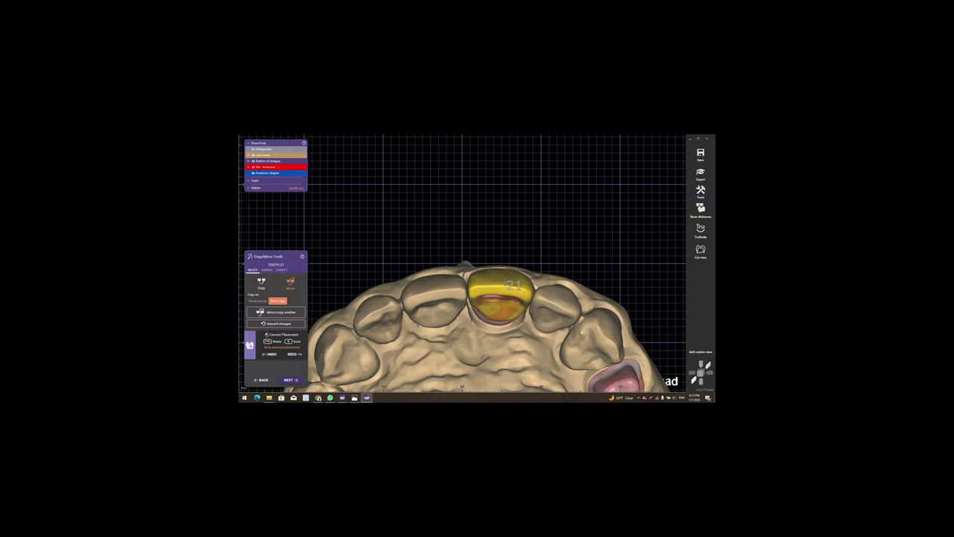
pyautogui.moveTo(513, 294); pyautogui.dragTo(447, 231, button='right')
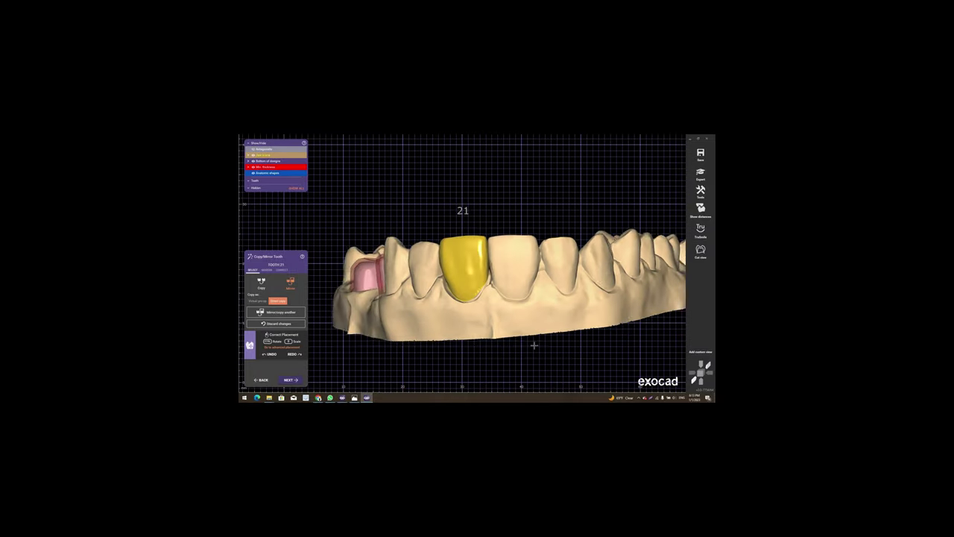
pyautogui.scroll(5, 446, 226)
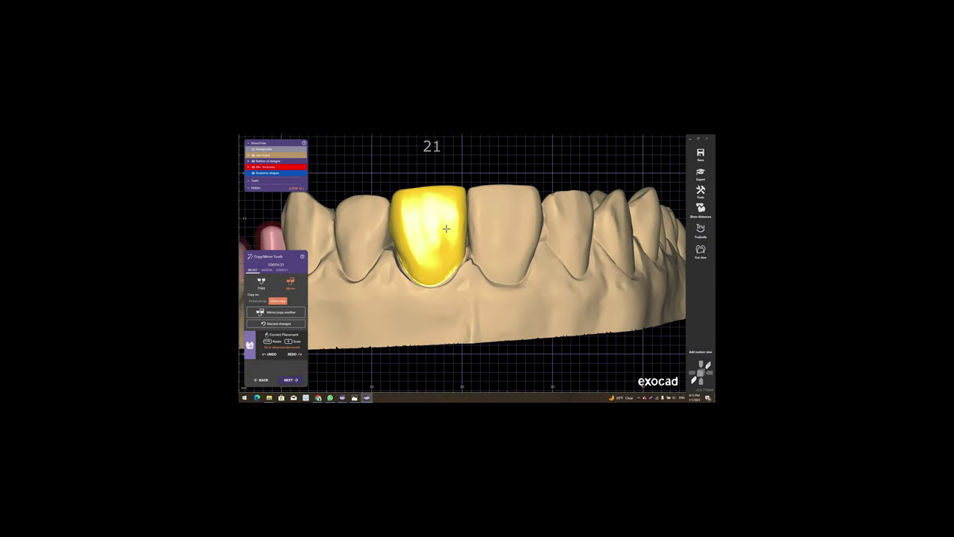
pyautogui.scroll(-3, 448, 223)
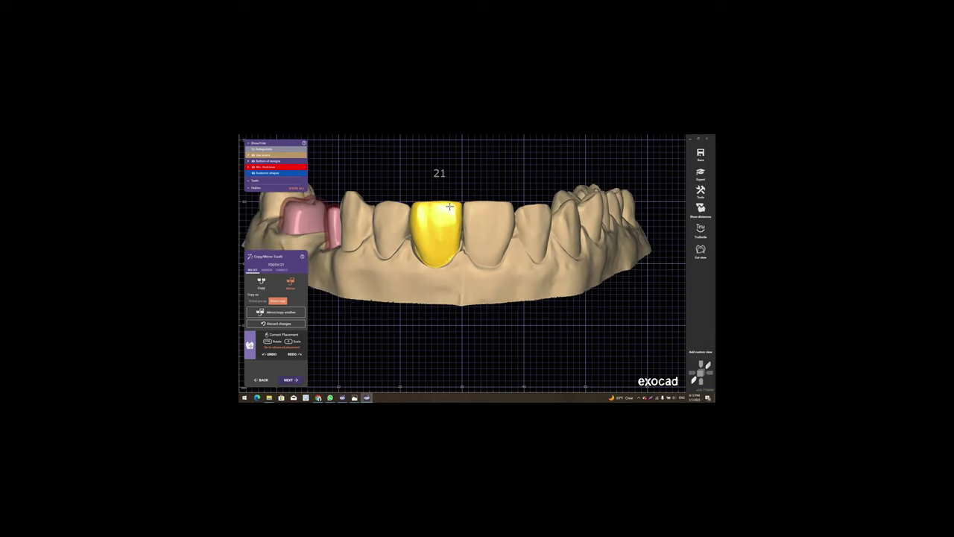
pyautogui.scroll(3, 450, 209)
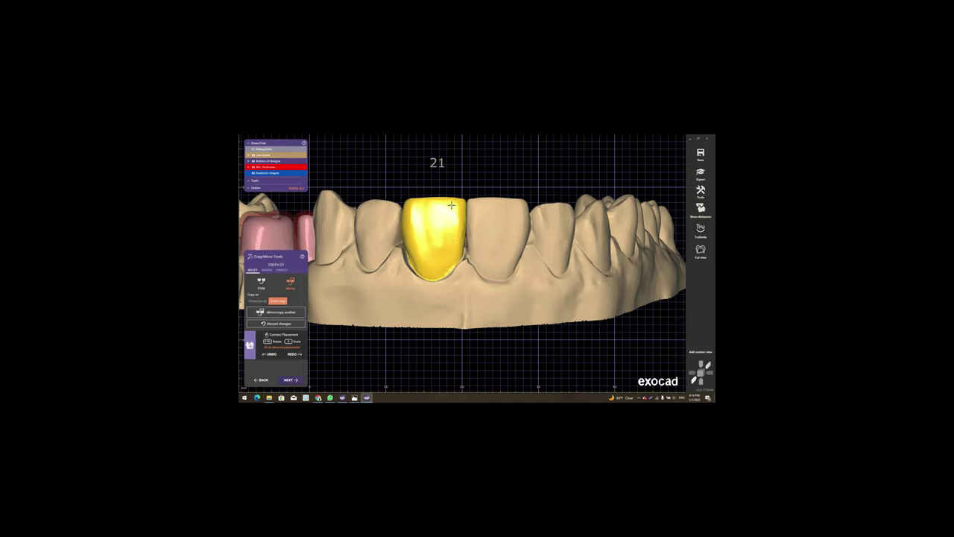
pyautogui.moveTo(458, 222); pyautogui.dragTo(447, 254, button='right')
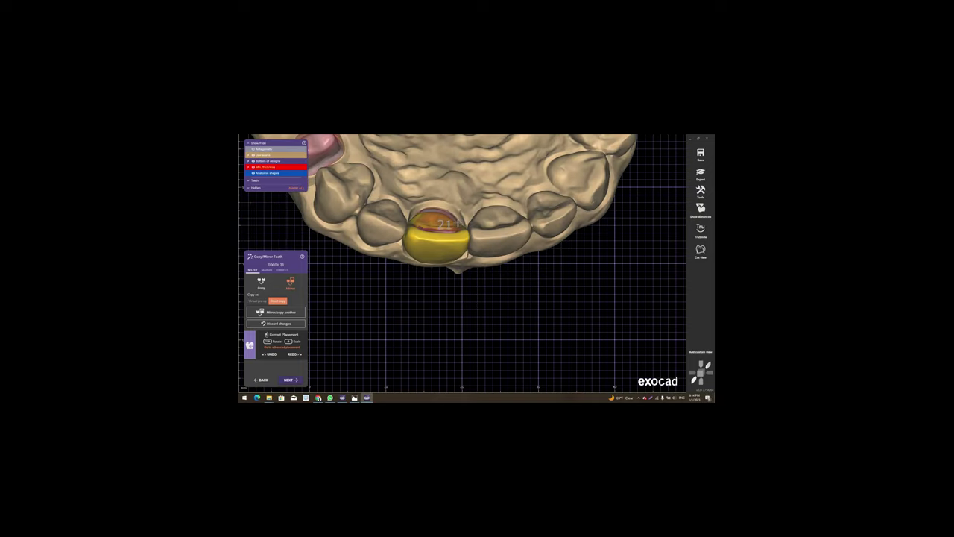
# Accept the mirrored tooth 21 and leave Tooth Placement for the expert toolbar
pyautogui.click(291, 380)
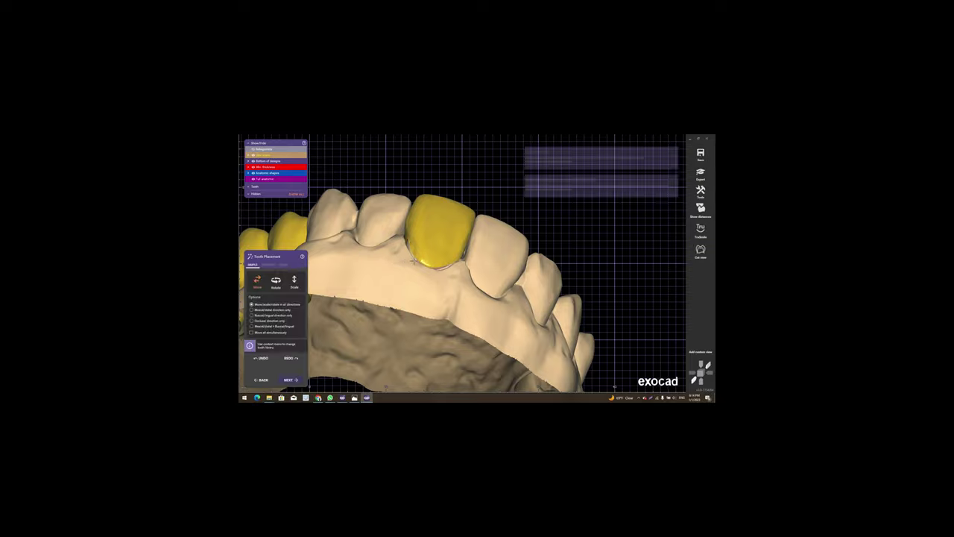
pyautogui.moveTo(450, 269)
pyautogui.mouseDown(button='right')
pyautogui.moveTo(497, 249)
pyautogui.moveTo(492, 216)
pyautogui.moveTo(370, 224)
pyautogui.moveTo(417, 326)
pyautogui.moveTo(405, 288)
pyautogui.moveTo(420, 309)
pyautogui.moveTo(405, 309)
pyautogui.moveTo(443, 308)
pyautogui.moveTo(323, 304)
pyautogui.mouseUp(button='right')
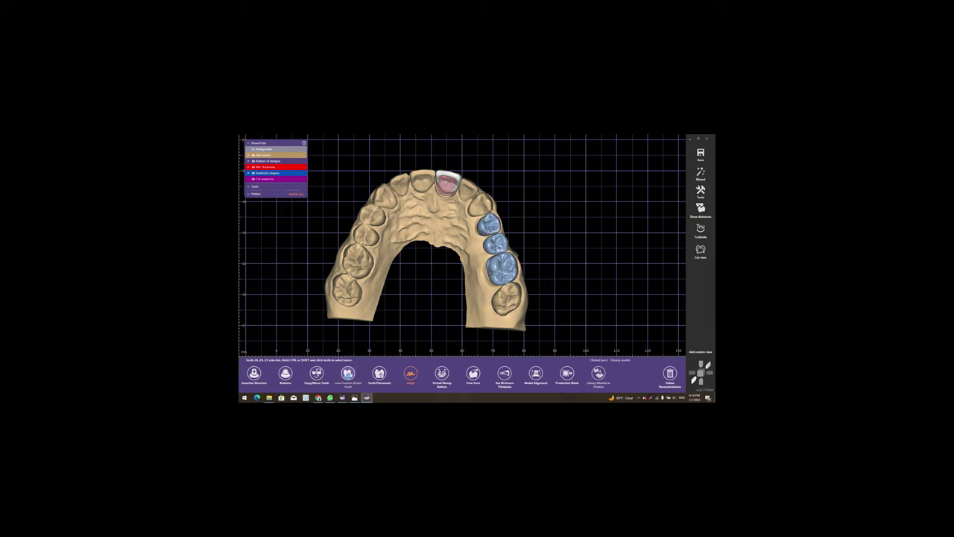
# Load custom model teeth from the green tooth library and confirm discarding previous designs
pyautogui.click(379, 371)
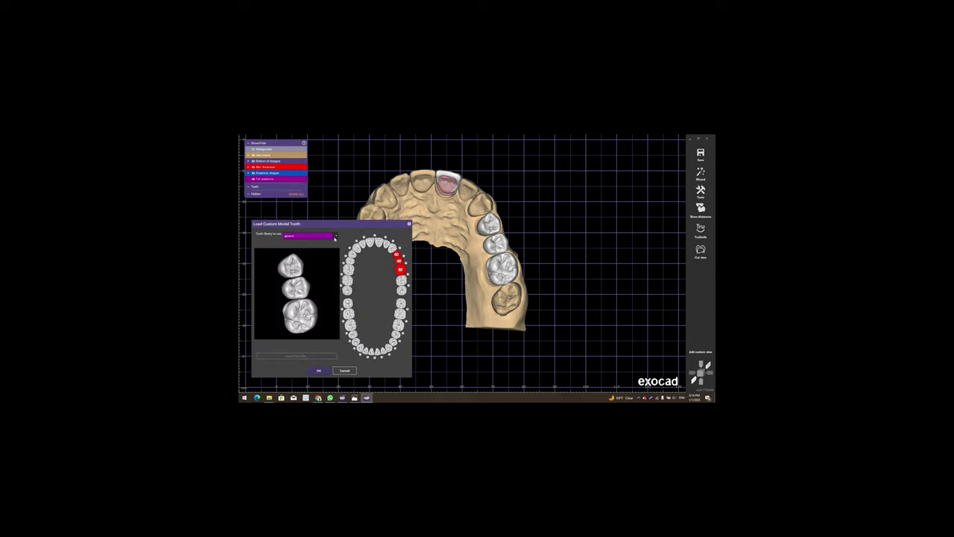
pyautogui.moveTo(323, 258); pyautogui.dragTo(337, 236)
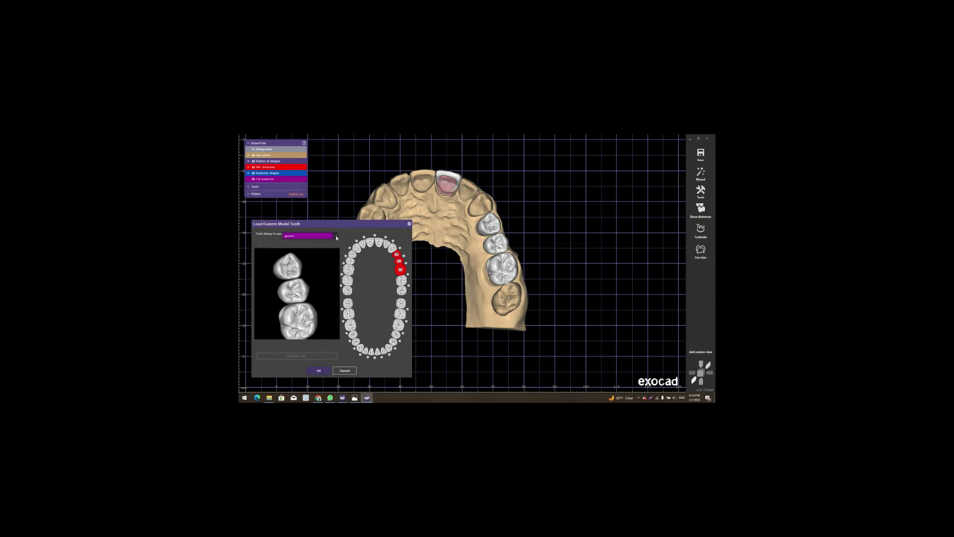
pyautogui.scroll(-2, 314, 276)
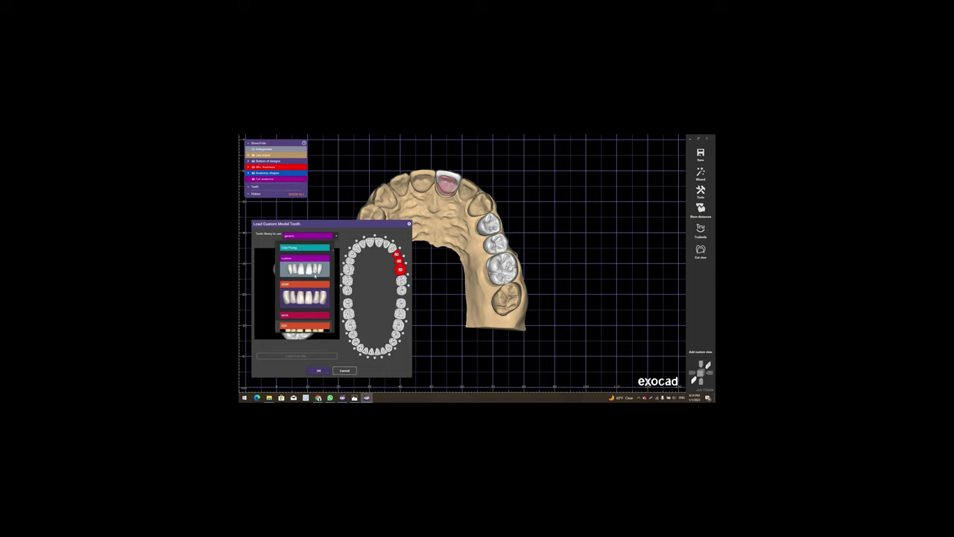
pyautogui.scroll(-2, 315, 276)
pyautogui.scroll(-3, 315, 276)
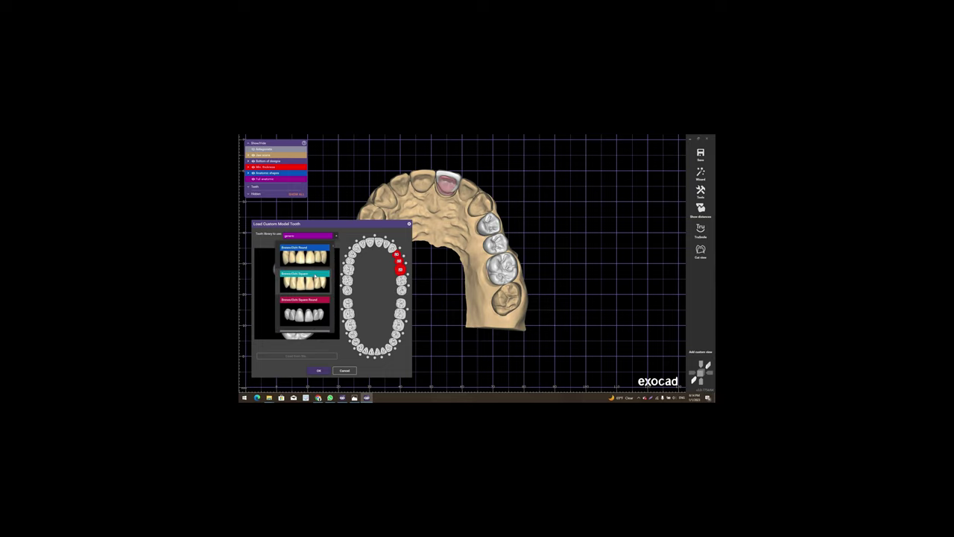
pyautogui.scroll(-3, 314, 276)
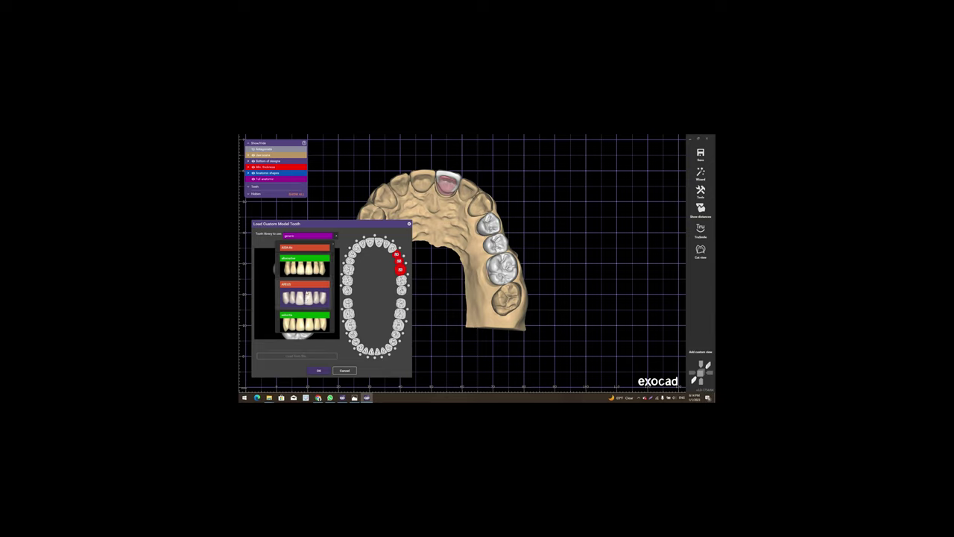
pyautogui.scroll(-3, 309, 284)
pyautogui.scroll(-2, 311, 267)
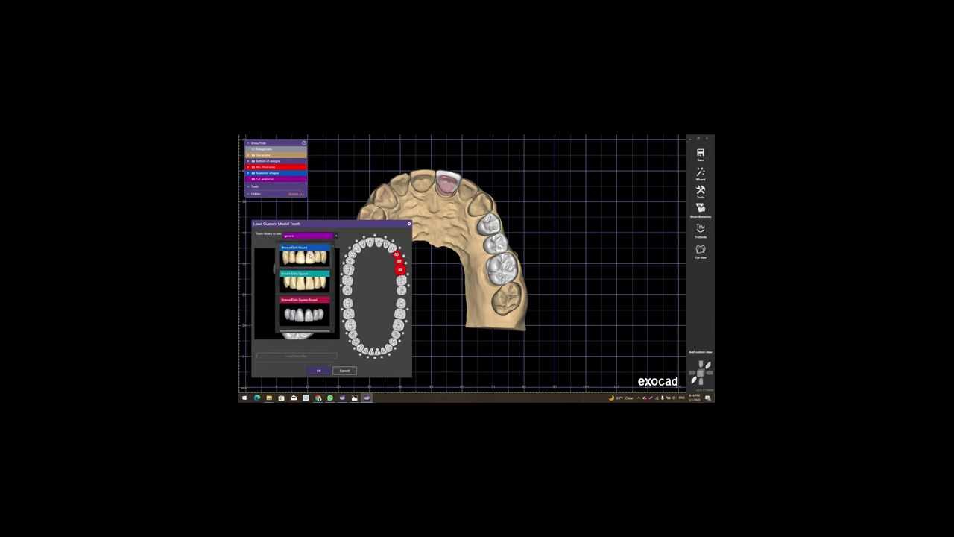
pyautogui.scroll(5, 308, 257)
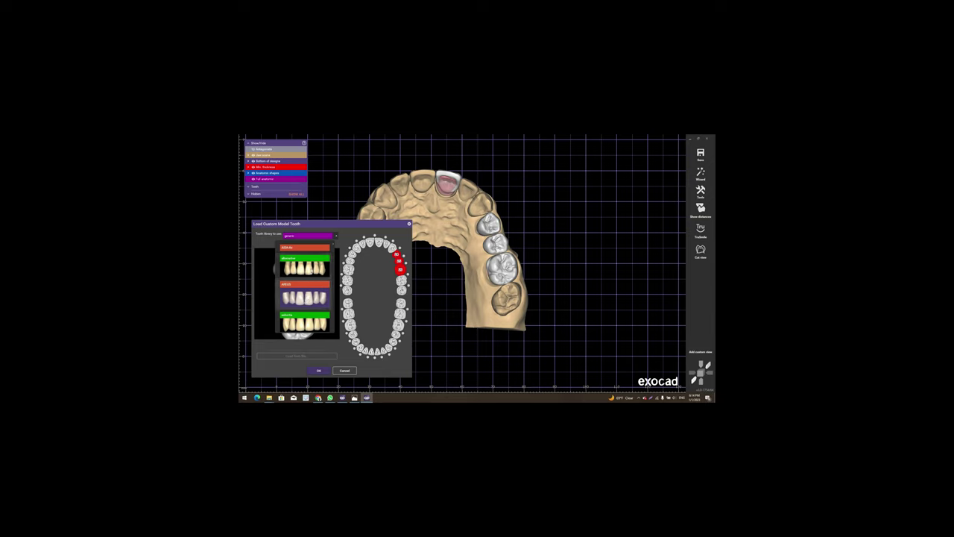
pyautogui.scroll(-2, 311, 315)
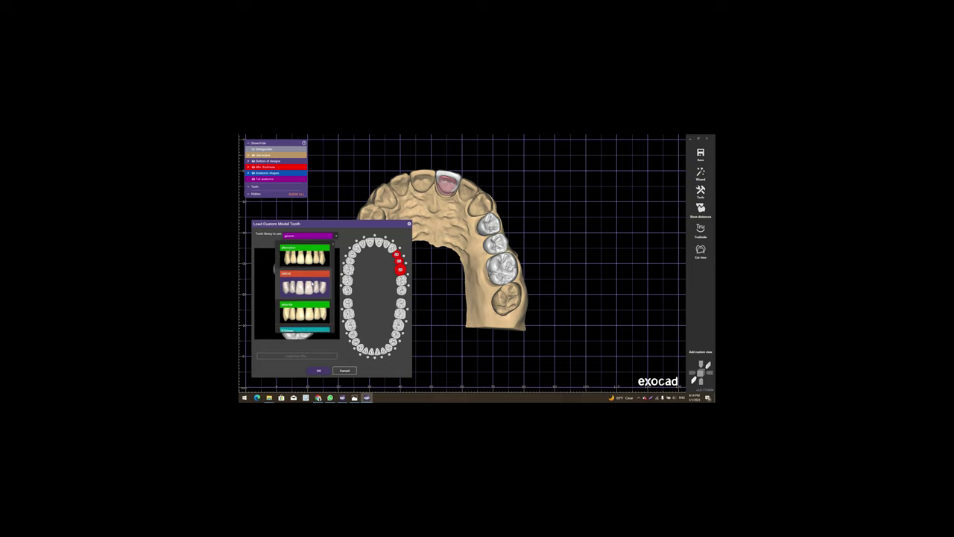
pyautogui.click(309, 313)
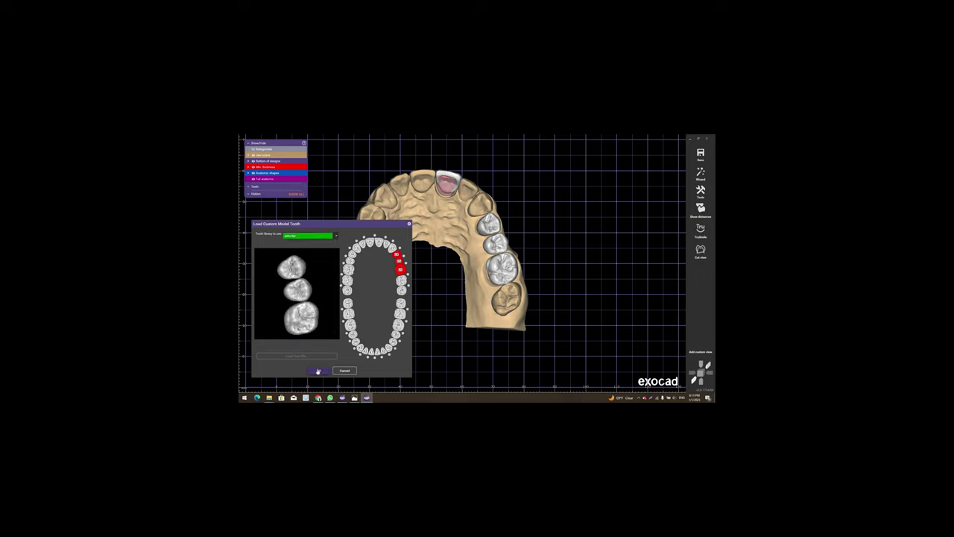
pyautogui.click(318, 371)
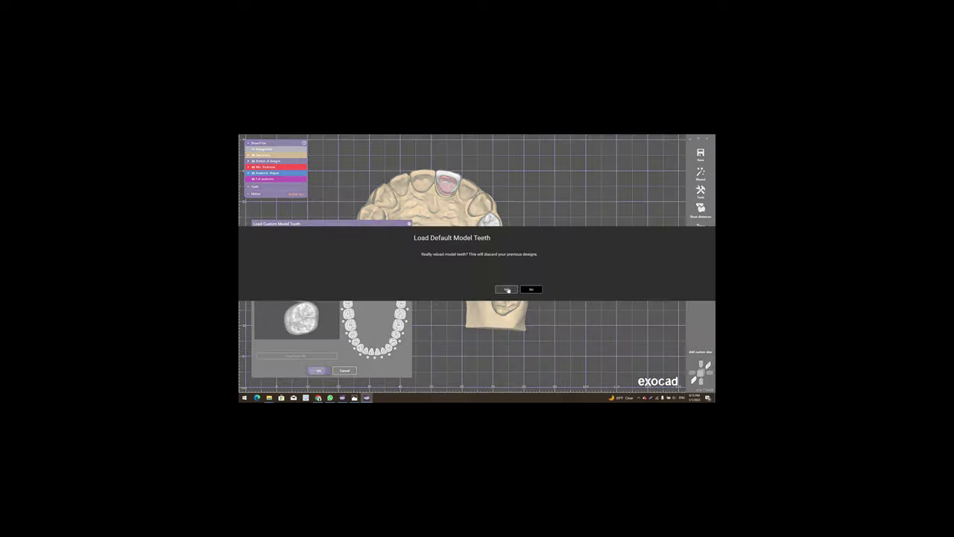
pyautogui.click(496, 290)
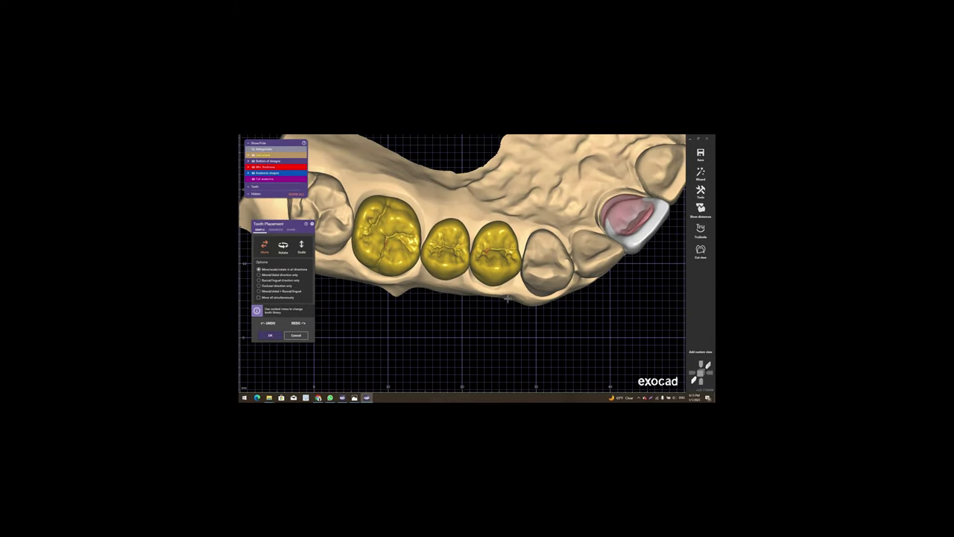
# Reposition the first molar crown onto its preparation and check it from side and top
pyautogui.scroll(2, 499, 291)
pyautogui.scroll(2, 498, 286)
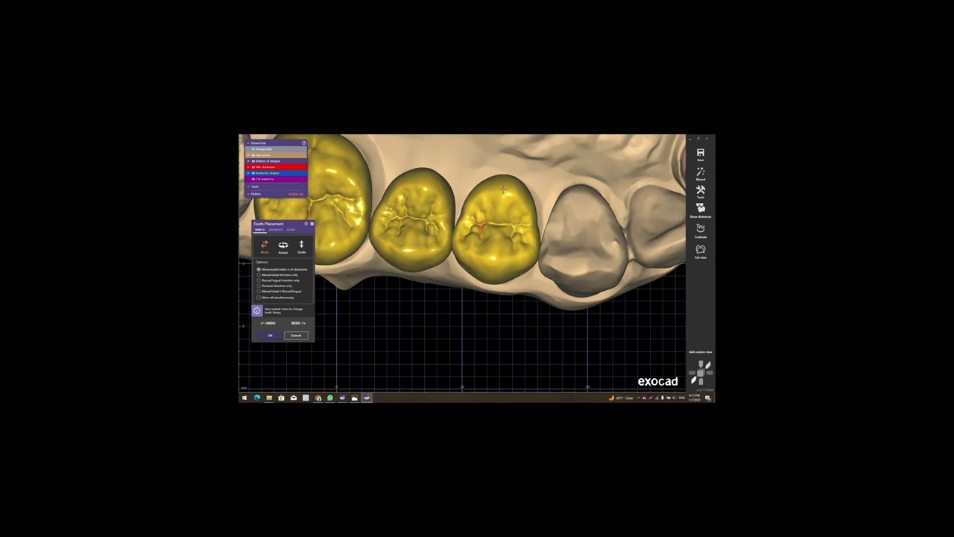
pyautogui.scroll(-3, 484, 216)
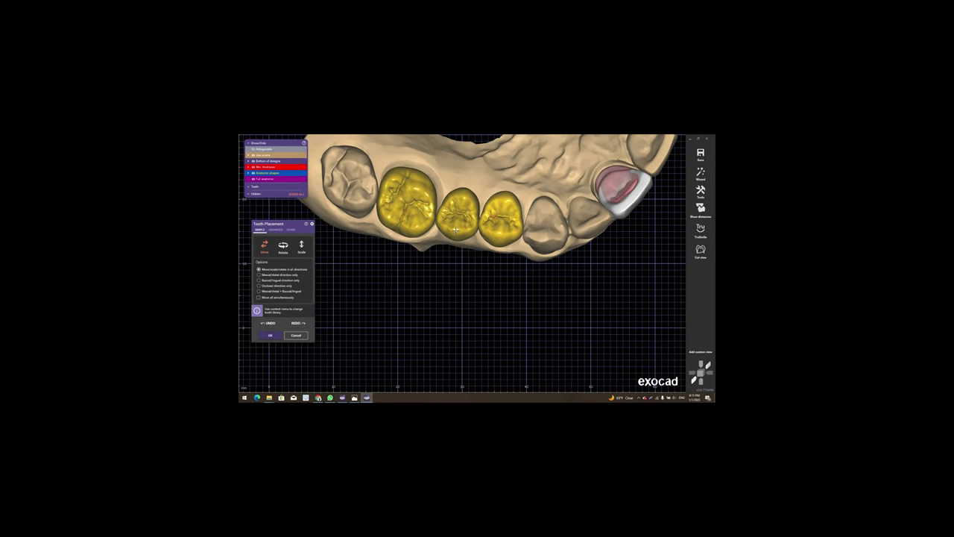
pyautogui.scroll(2, 460, 233)
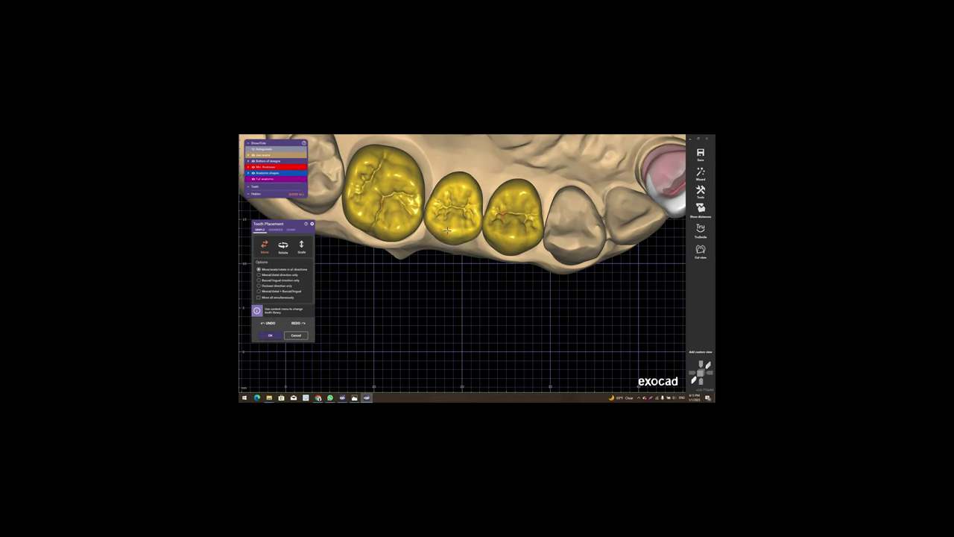
pyautogui.moveTo(448, 230); pyautogui.dragTo(417, 231, button='right')
pyautogui.moveTo(414, 232); pyautogui.dragTo(402, 230)
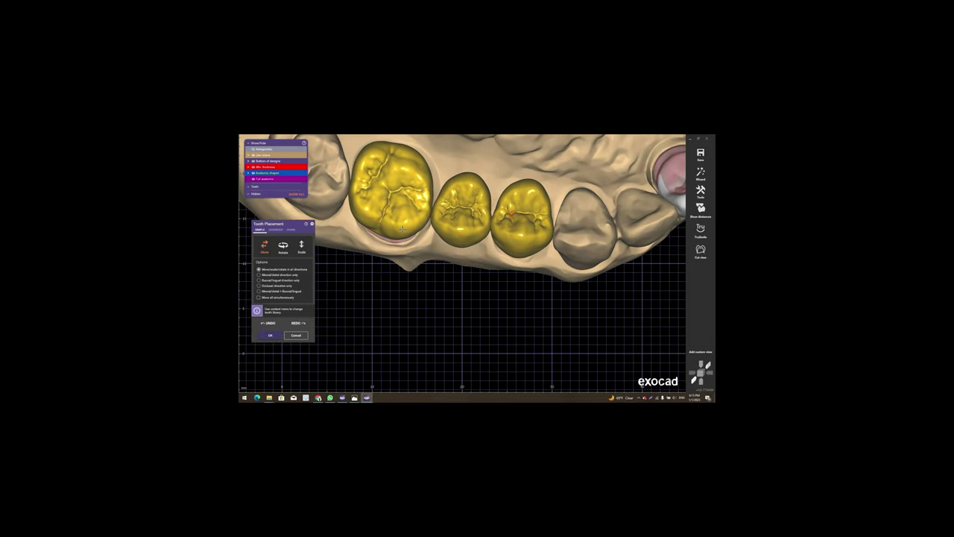
pyautogui.moveTo(402, 230); pyautogui.dragTo(444, 216, button='right')
pyautogui.scroll(3, 444, 216)
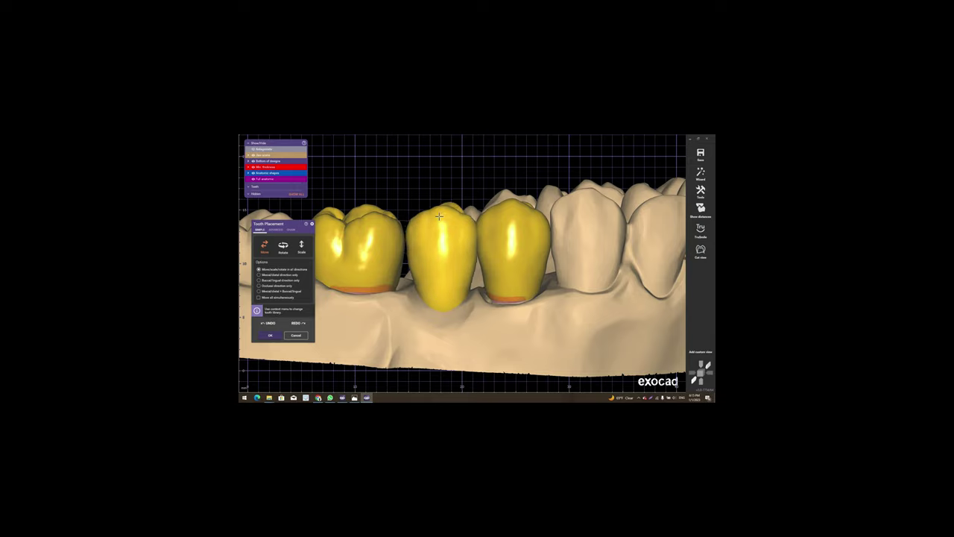
pyautogui.scroll(-2, 422, 238)
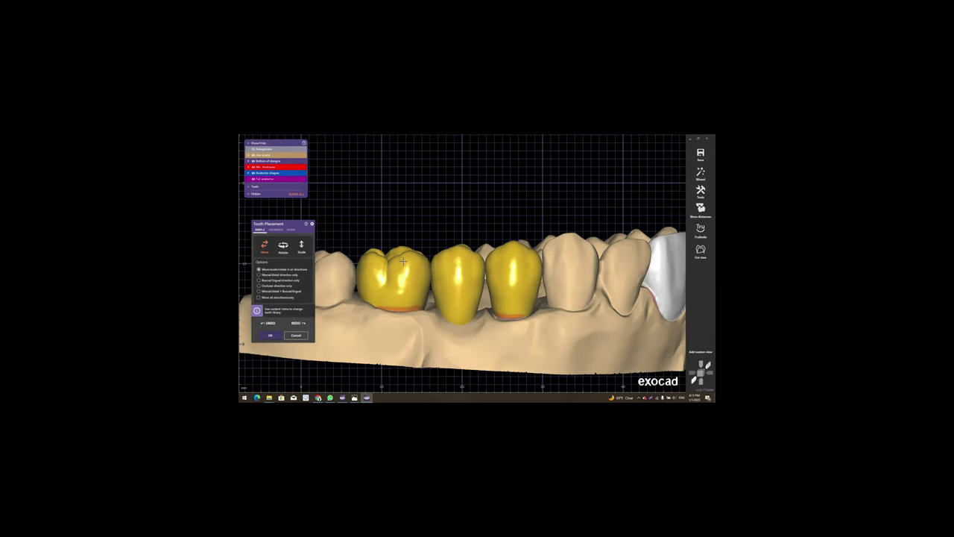
pyautogui.moveTo(426, 279); pyautogui.dragTo(463, 261, button='right')
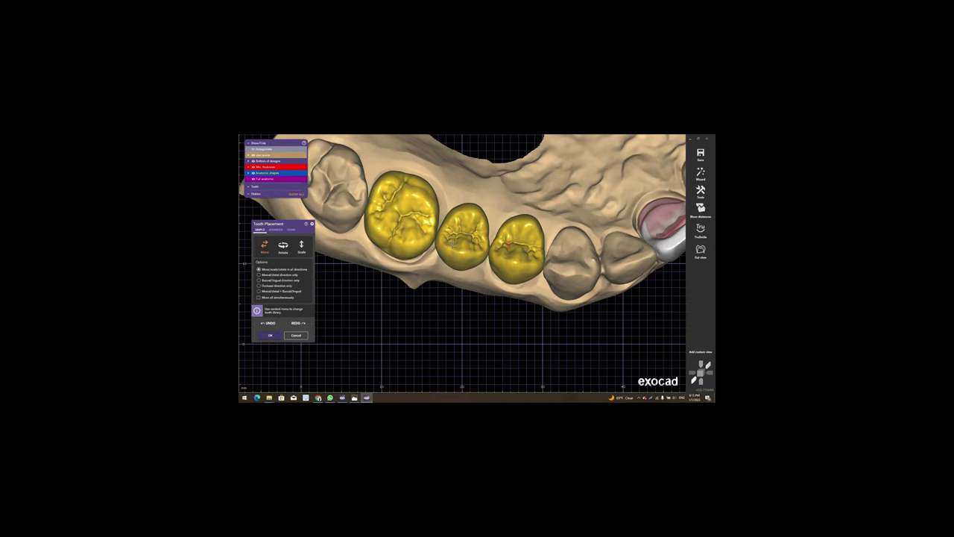
# Check crown contacts against the opposing jaw with distance colours, then accept the placement
pyautogui.moveTo(430, 226)
pyautogui.mouseDown(button='right')
pyautogui.moveTo(452, 245)
pyautogui.moveTo(445, 267)
pyautogui.mouseUp(button='right')
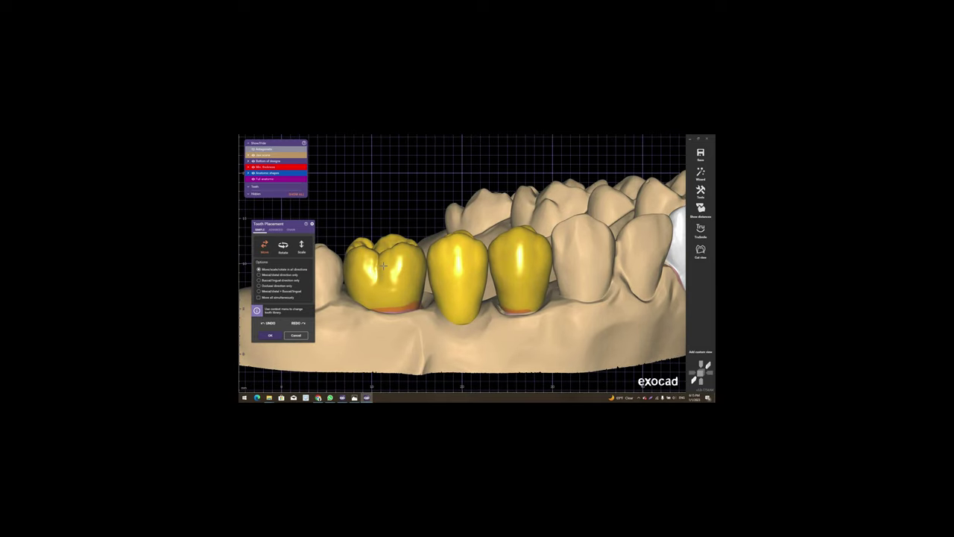
pyautogui.scroll(-2, 446, 273)
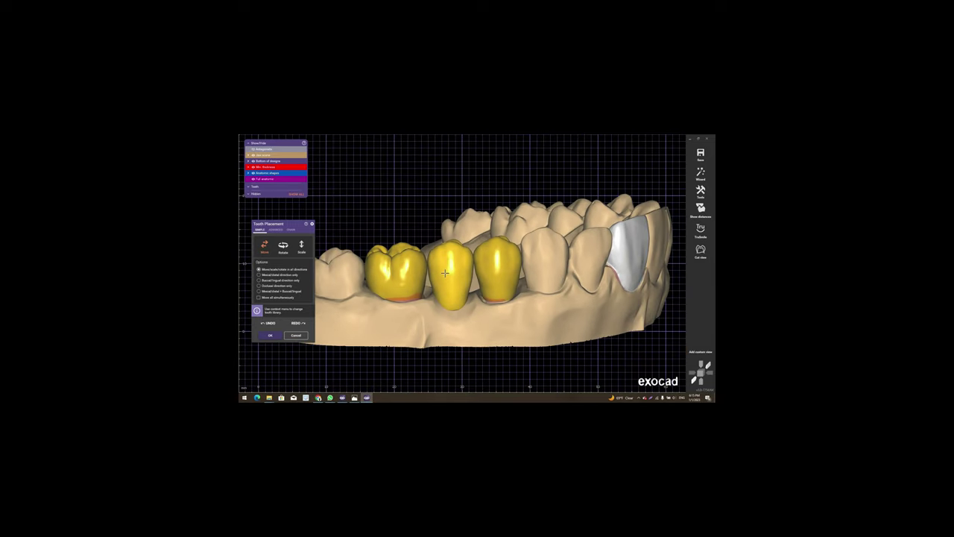
pyautogui.moveTo(446, 272)
pyautogui.mouseDown(button='right')
pyautogui.moveTo(456, 227)
pyautogui.moveTo(440, 303)
pyautogui.moveTo(498, 274)
pyautogui.mouseUp(button='right')
pyautogui.middleClick(439, 302)
pyautogui.scroll(2, 498, 272)
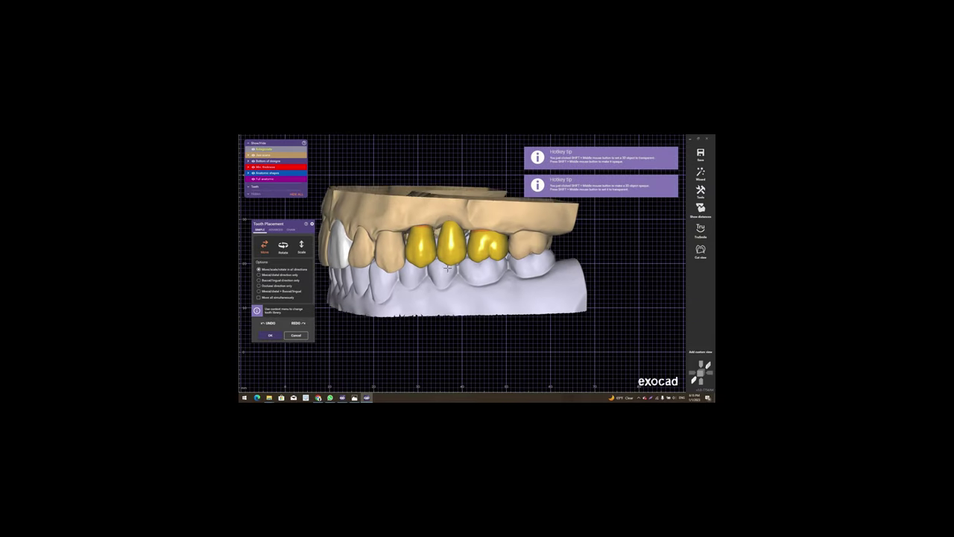
pyautogui.scroll(3, 442, 257)
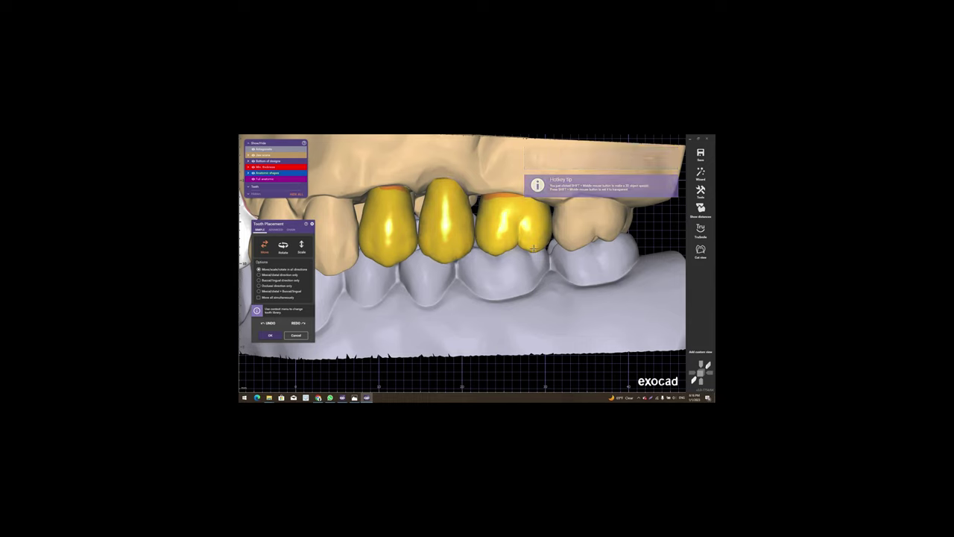
pyautogui.press('o')
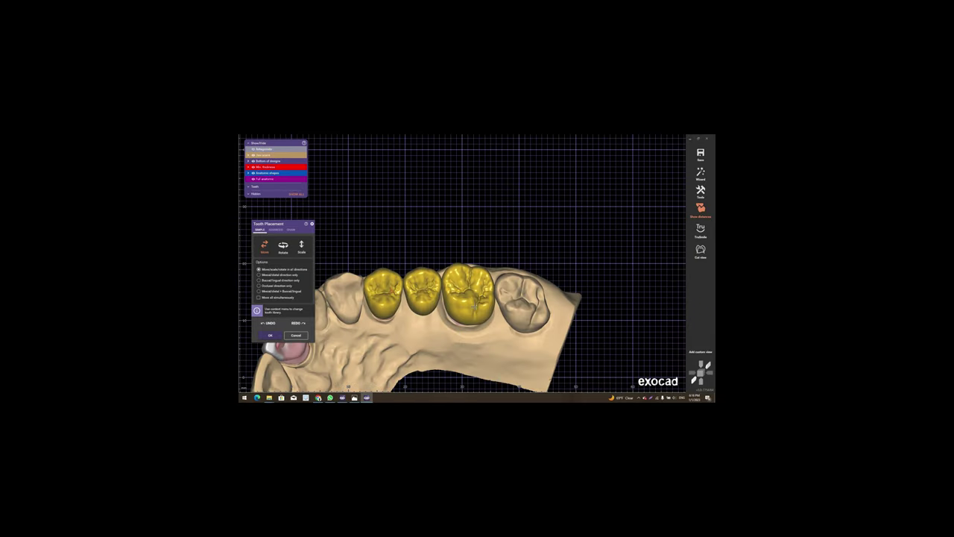
pyautogui.moveTo(475, 306); pyautogui.dragTo(445, 297, button='right')
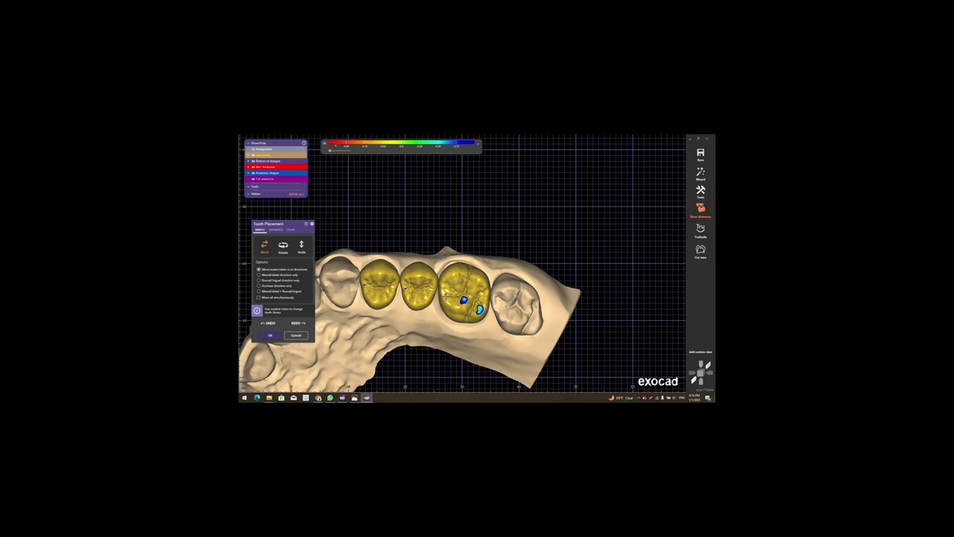
pyautogui.scroll(2, 446, 297)
pyautogui.scroll(2, 409, 250)
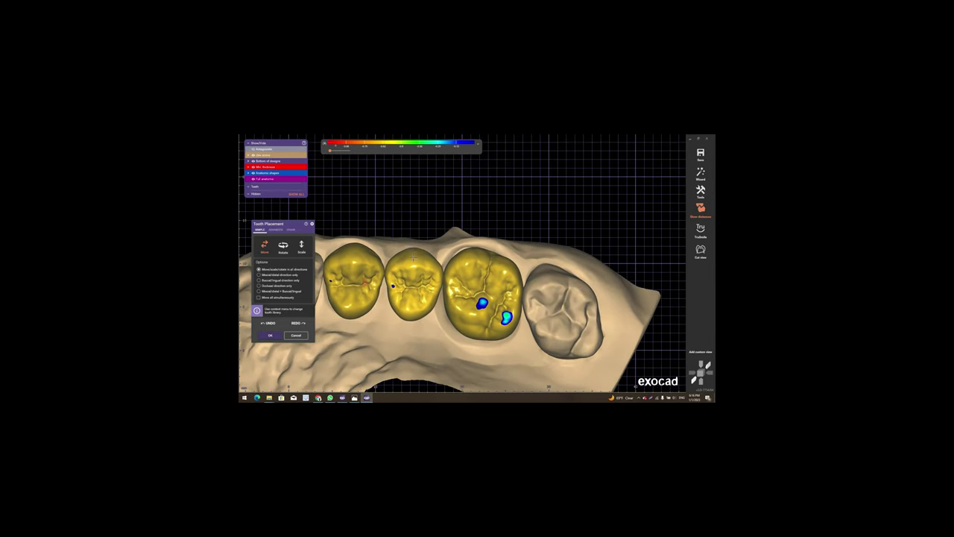
pyautogui.click(271, 338)
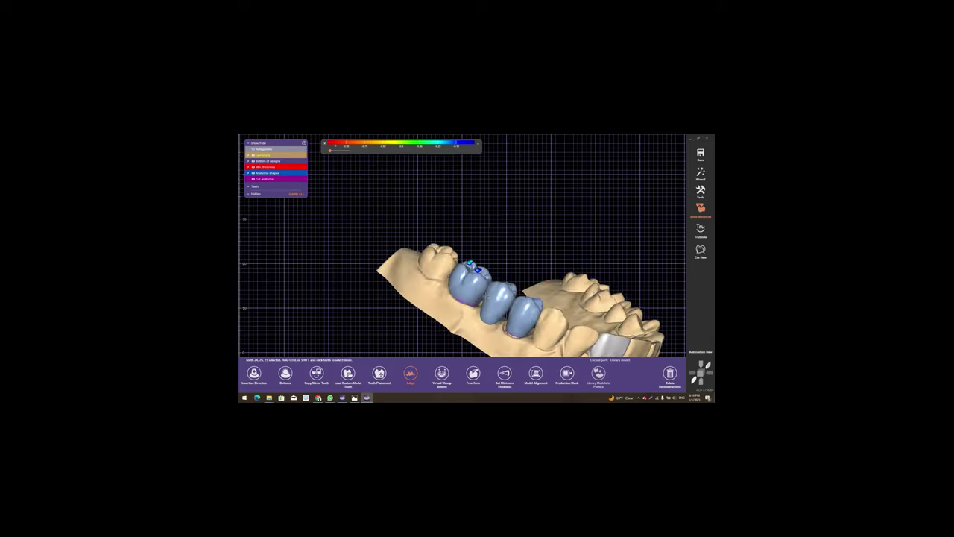
# Continue the wizard to Generate Crowns and view the finished crowns from above
pyautogui.click(701, 173)
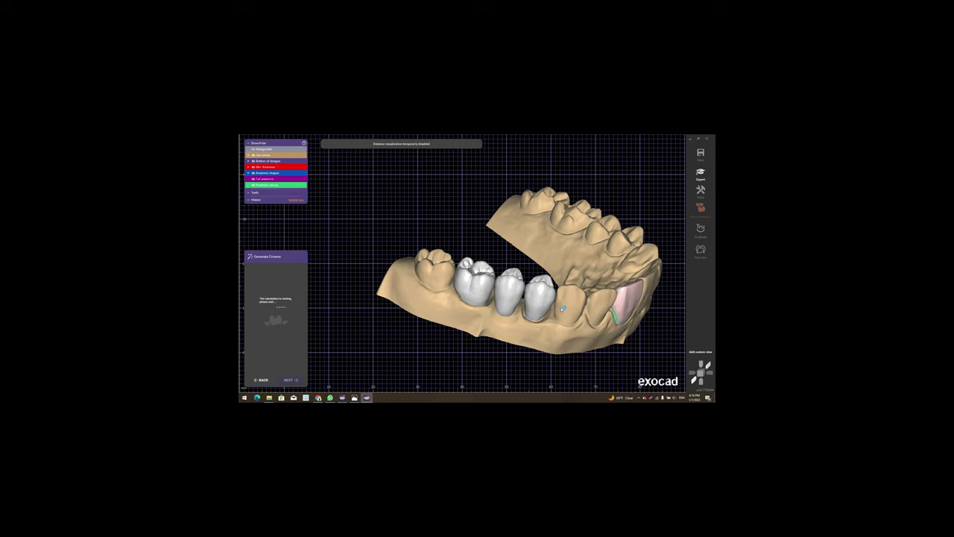
pyautogui.moveTo(564, 308)
pyautogui.mouseDown(button='right')
pyautogui.moveTo(576, 317)
pyautogui.moveTo(566, 322)
pyautogui.mouseUp(button='right')
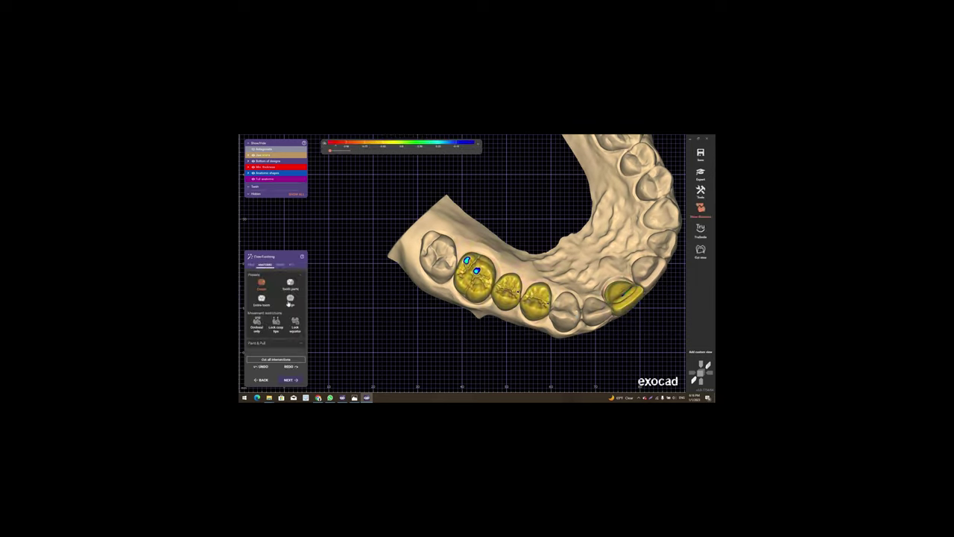
# Orbit and zoom around the posterior crowns from side, top and angled views
pyautogui.moveTo(485, 298)
pyautogui.mouseDown(button='right')
pyautogui.moveTo(481, 246)
pyautogui.moveTo(452, 254)
pyautogui.mouseUp(button='right')
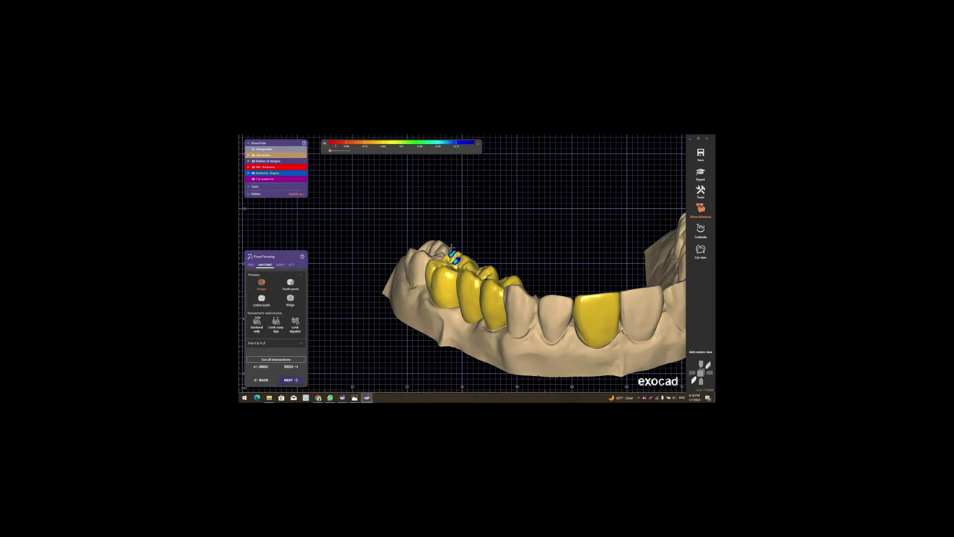
pyautogui.scroll(5, 451, 255)
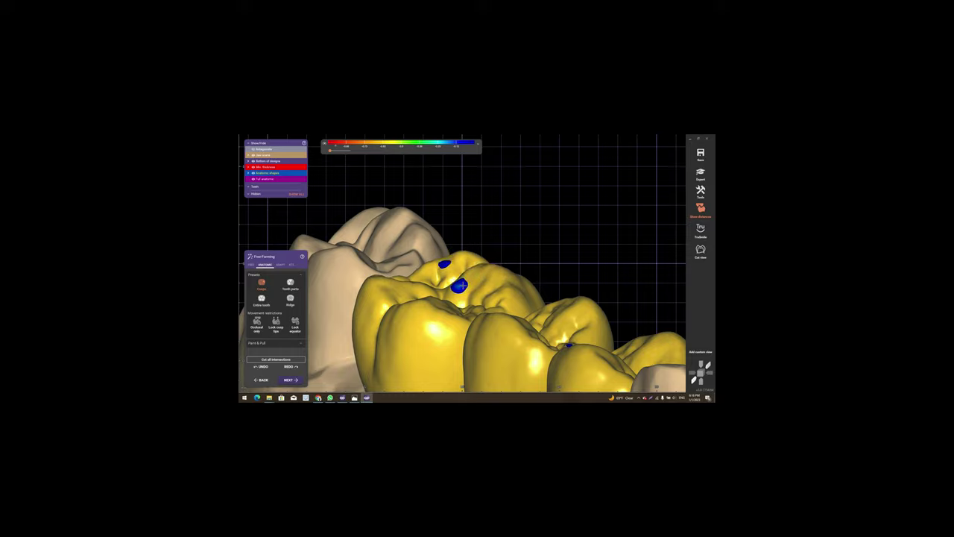
pyautogui.moveTo(447, 284)
pyautogui.mouseDown(button='right')
pyautogui.moveTo(418, 253)
pyautogui.moveTo(380, 273)
pyautogui.moveTo(411, 273)
pyautogui.moveTo(418, 283)
pyautogui.mouseUp(button='right')
pyautogui.scroll(-3, 418, 253)
pyautogui.scroll(1, 409, 273)
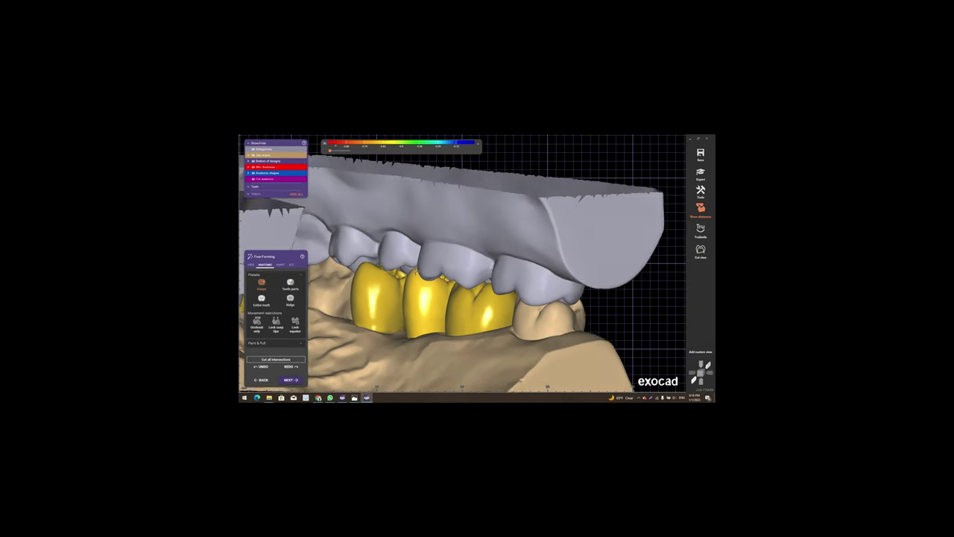
pyautogui.scroll(2, 419, 282)
pyautogui.scroll(2, 416, 271)
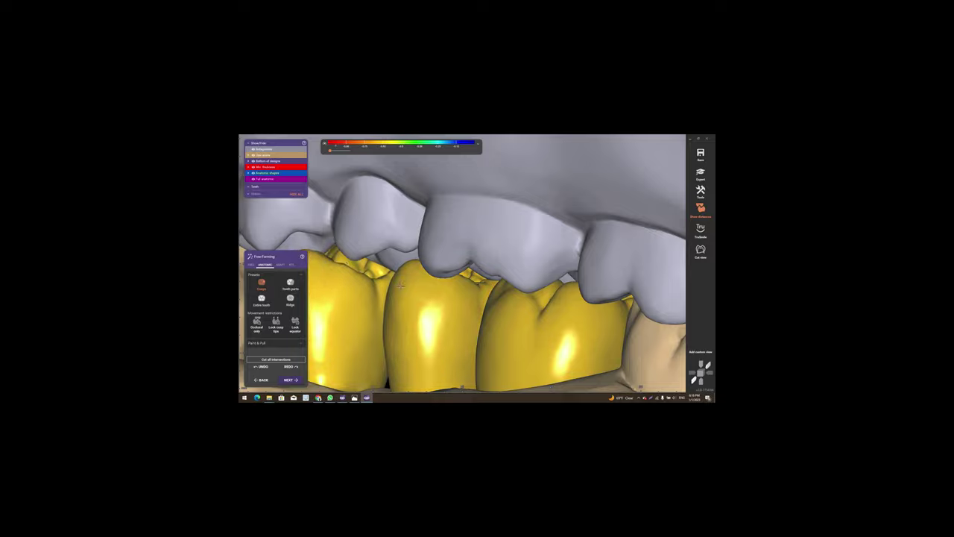
pyautogui.scroll(-3, 400, 286)
pyautogui.moveTo(400, 286)
pyautogui.mouseDown(button='right')
pyautogui.moveTo(426, 241)
pyautogui.moveTo(367, 226)
pyautogui.mouseUp(button='right')
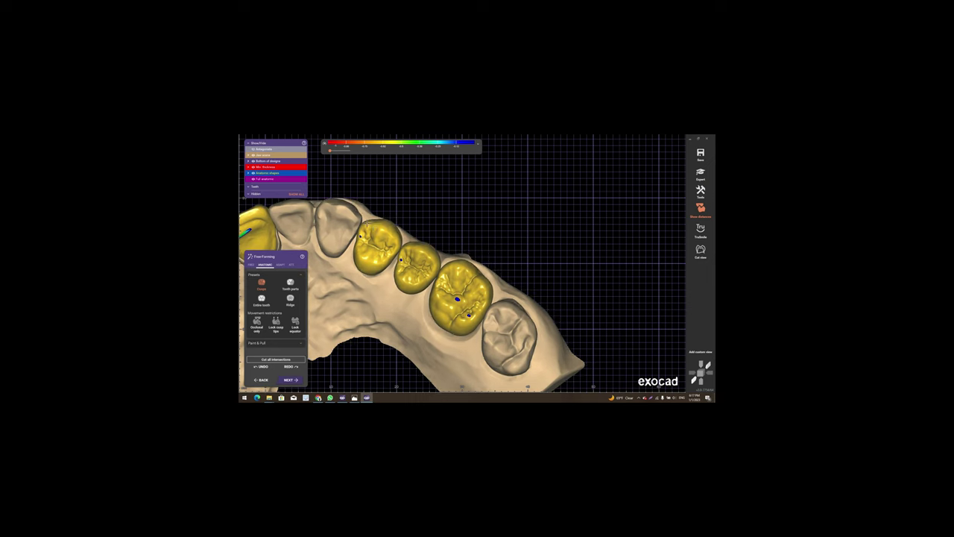
pyautogui.scroll(2, 367, 224)
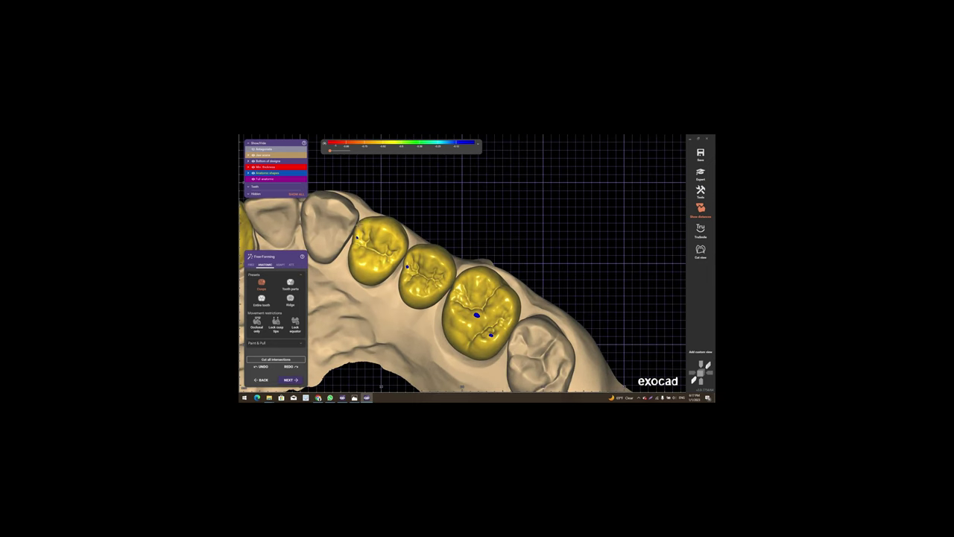
# Tilt the arch to view the posterior crowns, then bring up the ADAPT options
pyautogui.moveTo(357, 238); pyautogui.dragTo(397, 250, button='right')
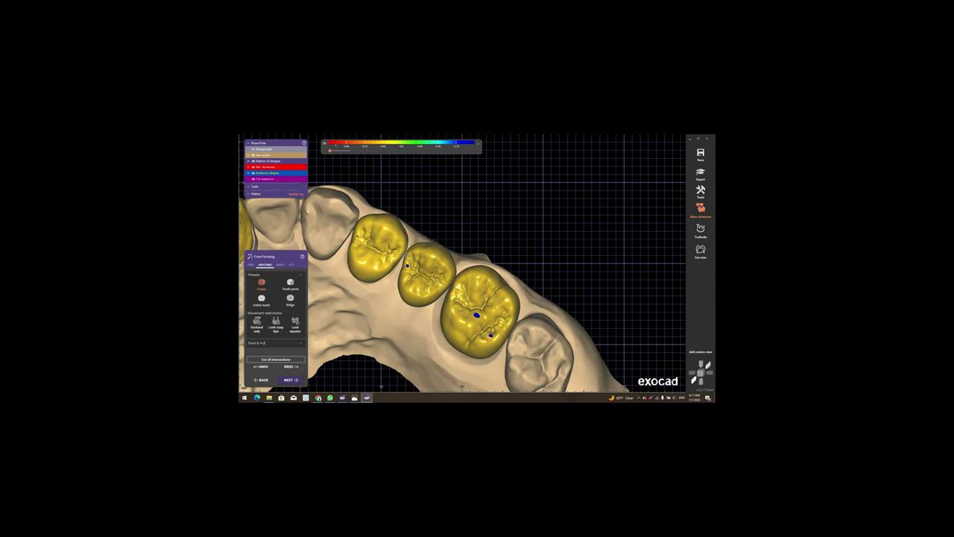
pyautogui.scroll(2, 455, 281)
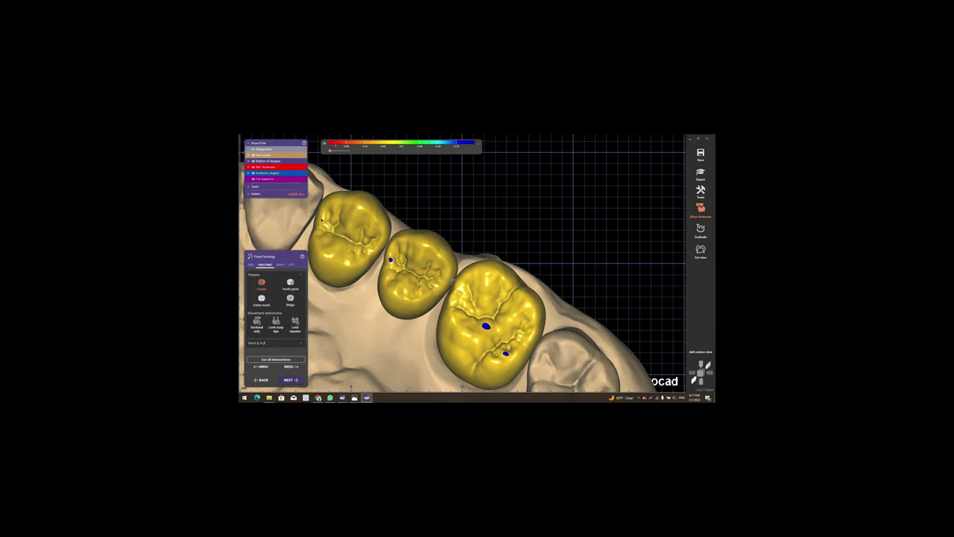
pyautogui.scroll(-3, 488, 331)
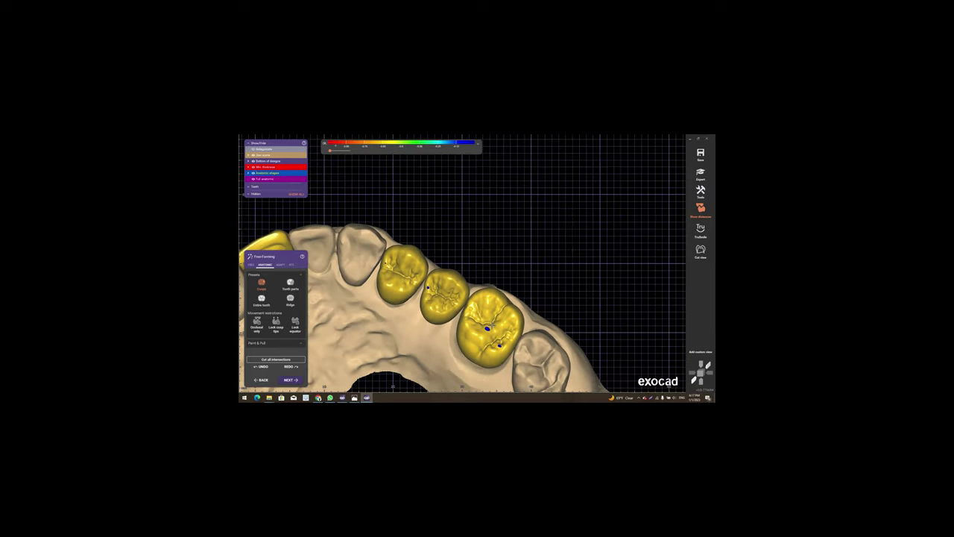
pyautogui.moveTo(489, 331); pyautogui.dragTo(436, 268, button='right')
pyautogui.scroll(2, 436, 269)
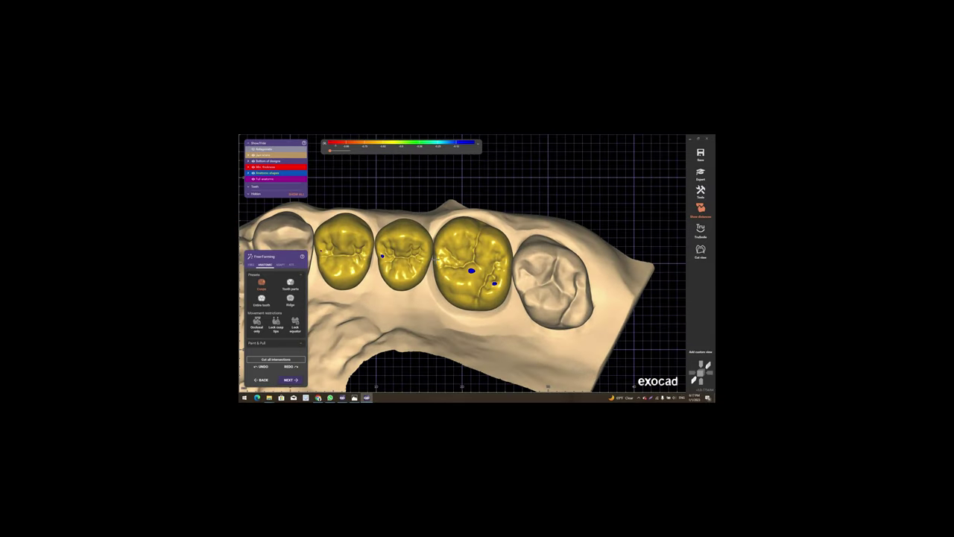
pyautogui.scroll(2, 435, 261)
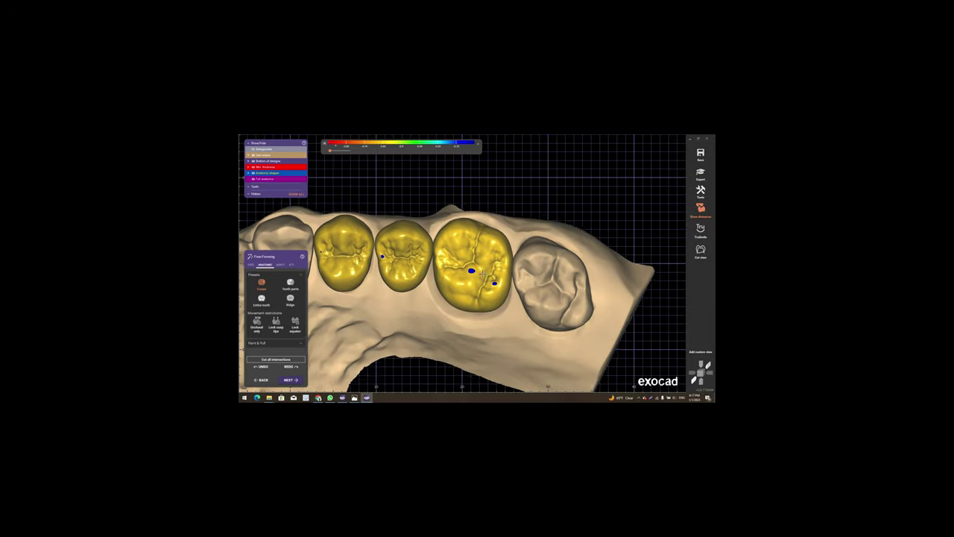
pyautogui.moveTo(487, 276); pyautogui.dragTo(279, 272, button='right')
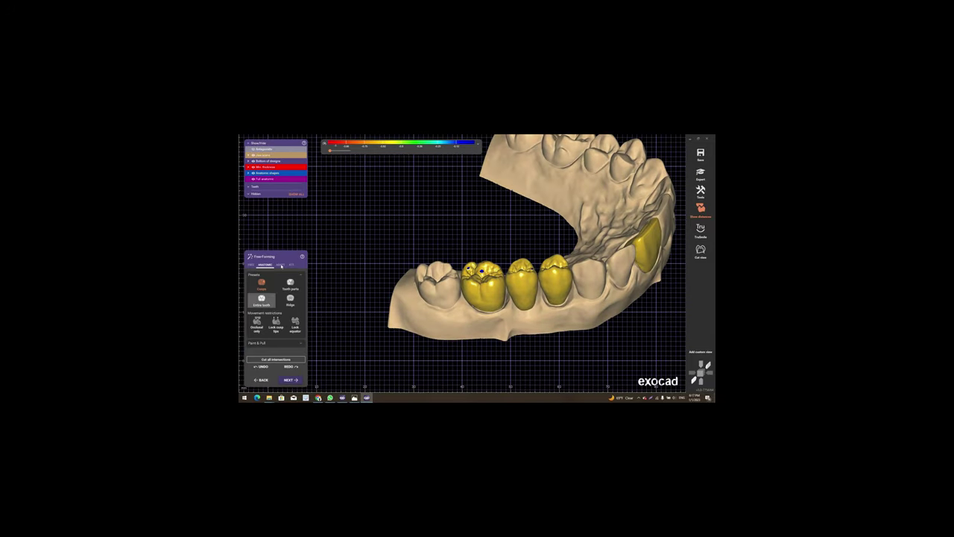
pyautogui.click(280, 265)
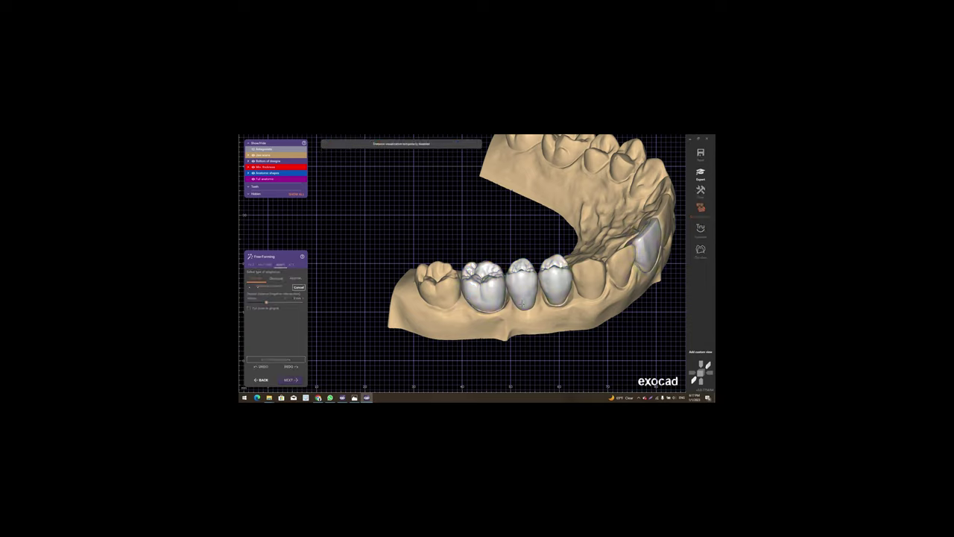
# Brush a raised ridge of material across the front crown's upper labial surface
pyautogui.moveTo(524, 302); pyautogui.dragTo(253, 265, button='right')
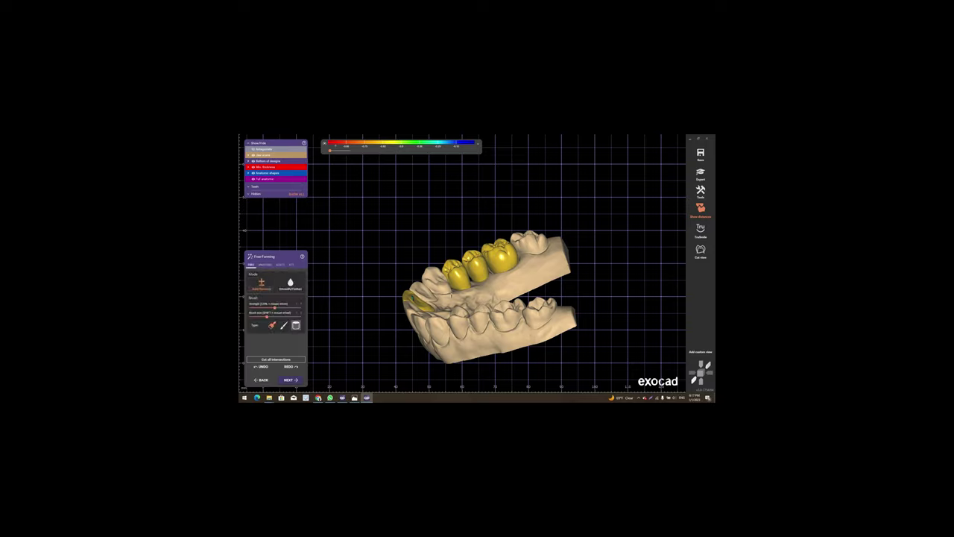
pyautogui.moveTo(449, 295)
pyautogui.mouseDown(button='right')
pyautogui.moveTo(426, 232)
pyautogui.moveTo(470, 257)
pyautogui.mouseUp(button='right')
pyautogui.scroll(3, 427, 233)
pyautogui.scroll(2, 473, 255)
pyautogui.scroll(2, 480, 253)
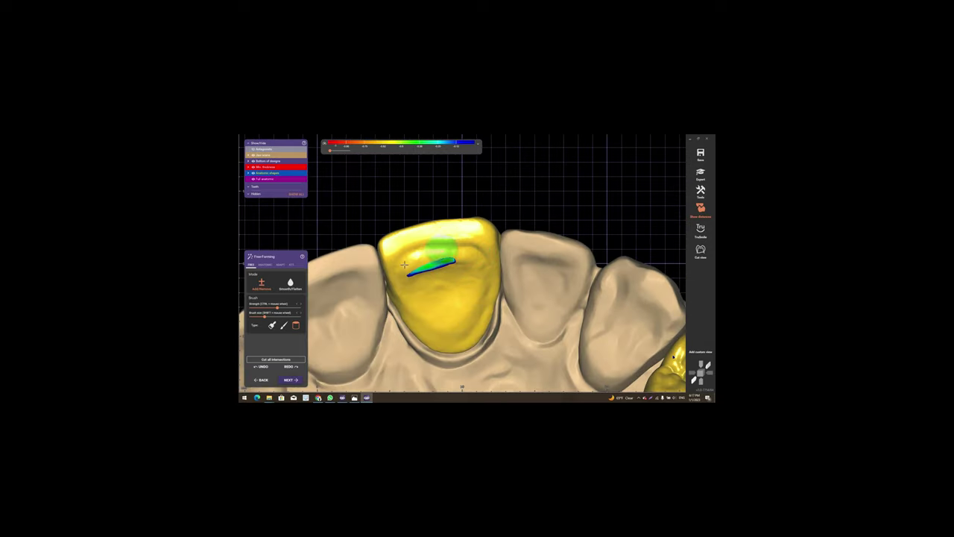
pyautogui.moveTo(404, 265); pyautogui.dragTo(458, 344)
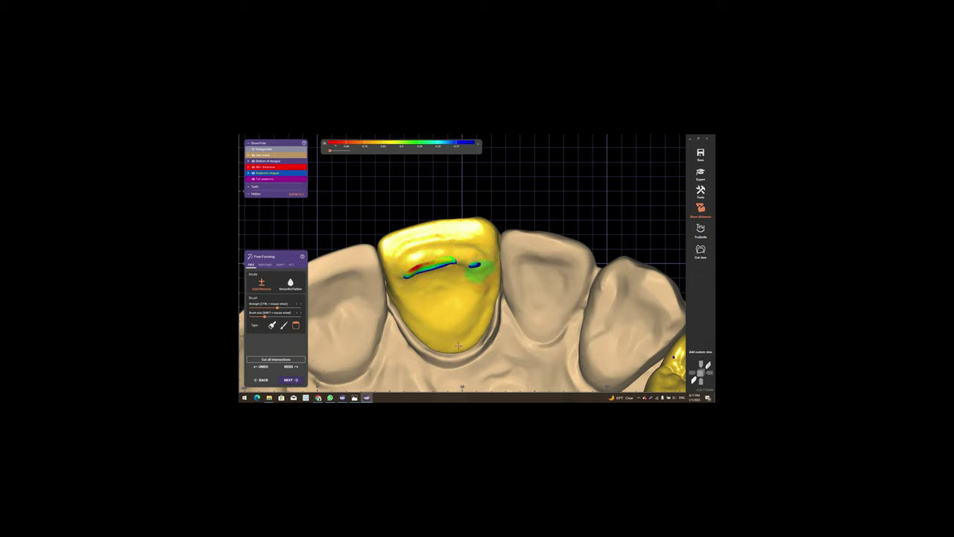
# Inspect the front crown, then switch to Smooth/Flatten with a different brush shape
pyautogui.scroll(-3, 431, 300)
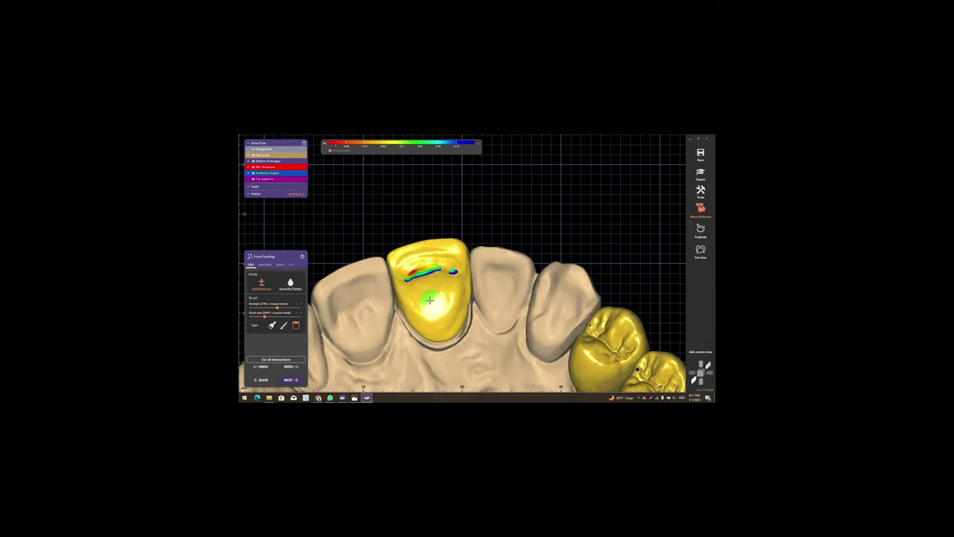
pyautogui.moveTo(430, 300); pyautogui.dragTo(418, 300, button='right')
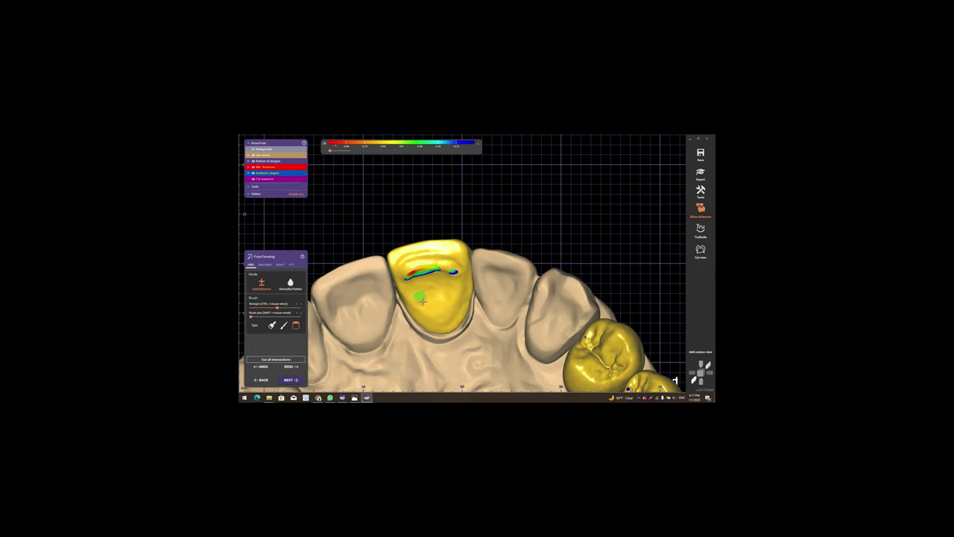
pyautogui.moveTo(425, 322); pyautogui.dragTo(413, 320, button='right')
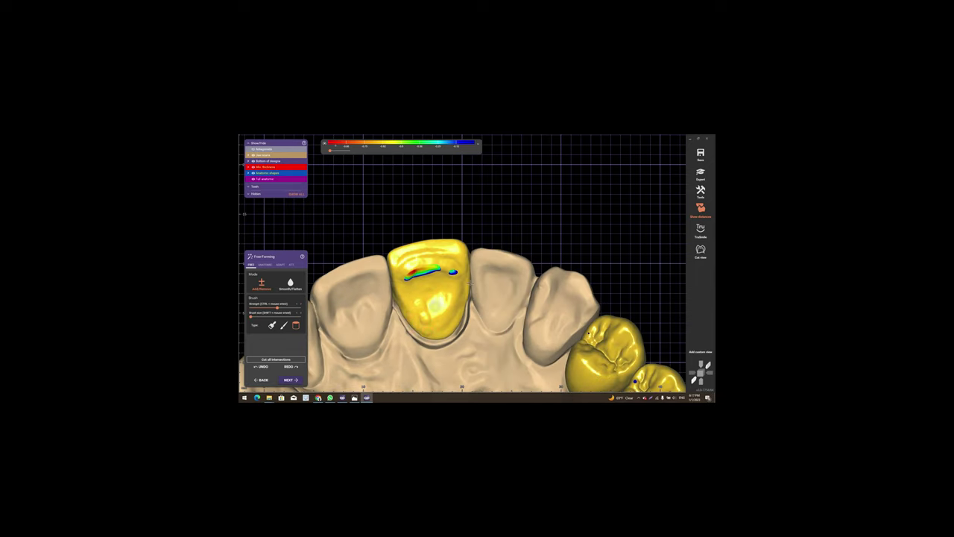
pyautogui.moveTo(469, 281); pyautogui.dragTo(460, 318, button='right')
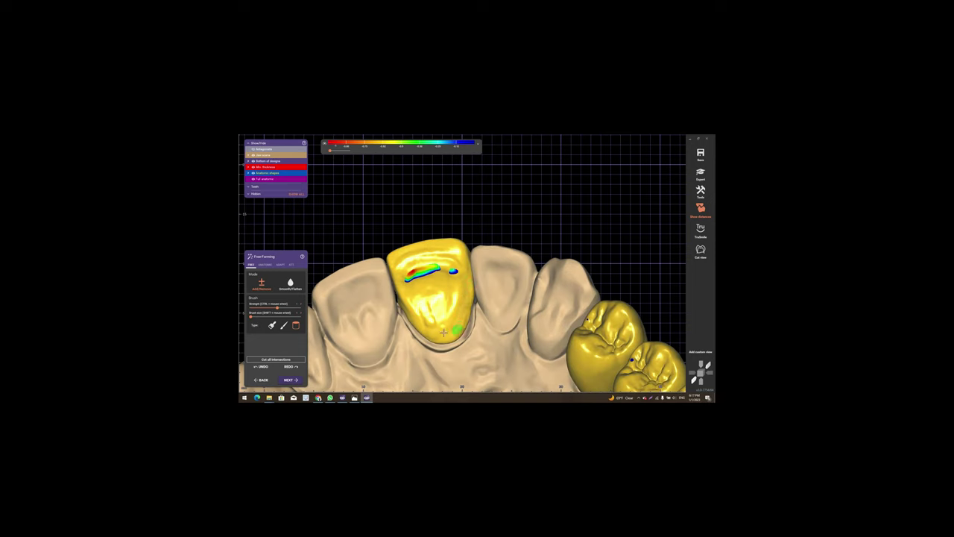
pyautogui.moveTo(445, 318); pyautogui.dragTo(441, 296, button='right')
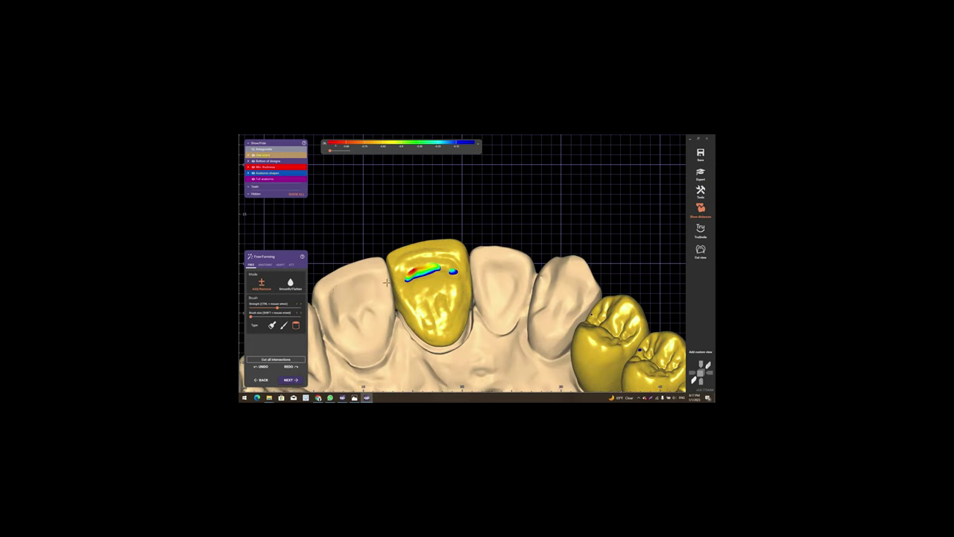
pyautogui.click(290, 283)
pyautogui.click(284, 325)
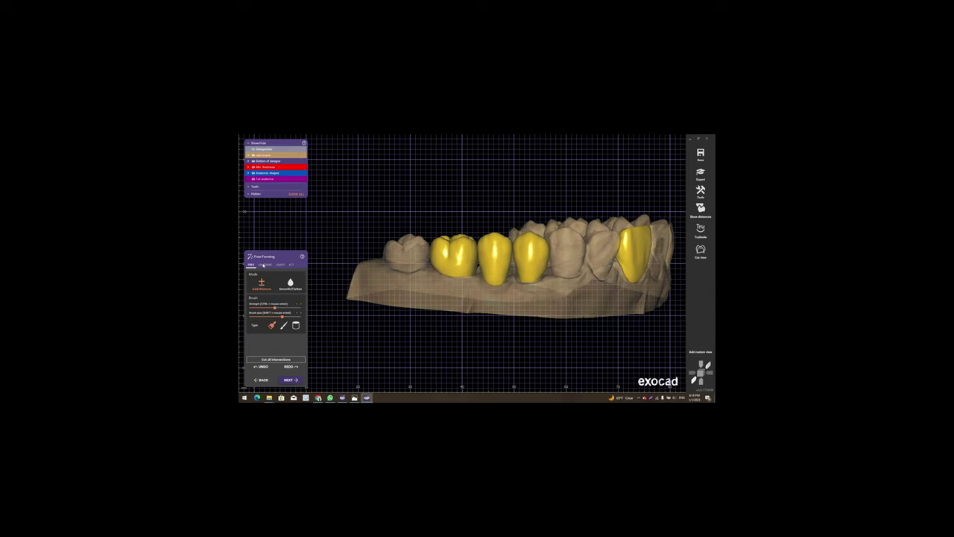
# Set ANATOMIC shaping to Entire tooth, zoom out over the arch, and hide the jaw model
pyautogui.click(265, 265)
pyautogui.click(261, 299)
pyautogui.scroll(3, 478, 239)
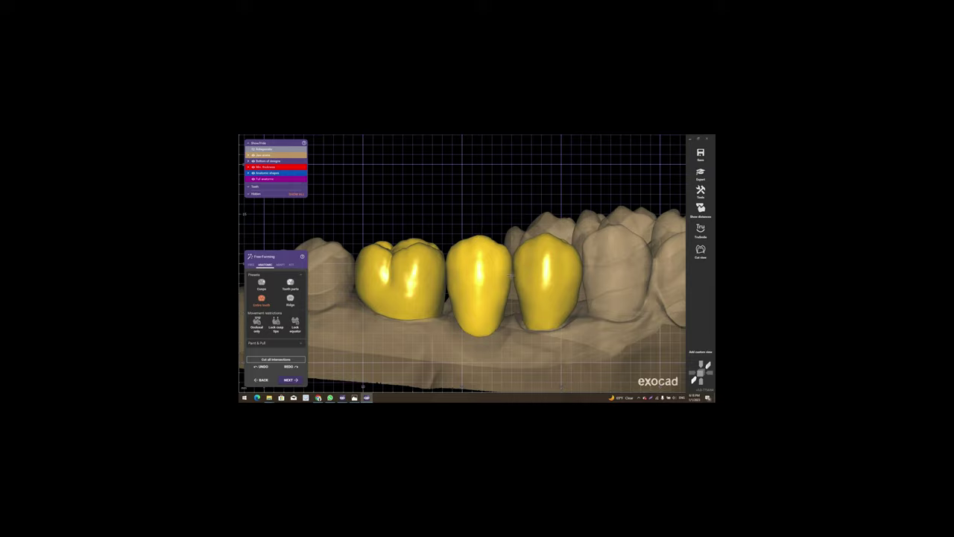
pyautogui.scroll(-3, 512, 276)
pyautogui.scroll(-2, 507, 274)
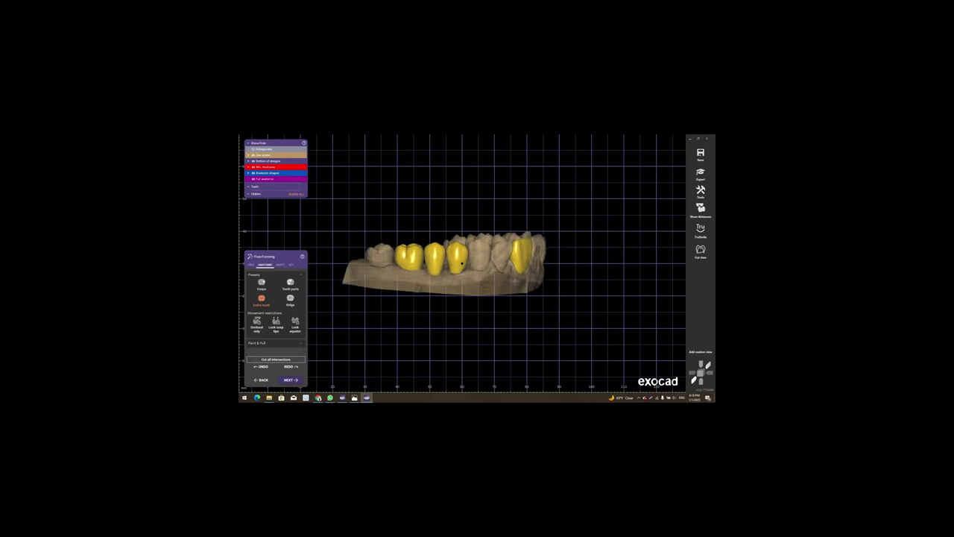
pyautogui.keyDown('ctrl'); pyautogui.rightClick(502, 273); pyautogui.keyUp('ctrl')
pyautogui.scroll(3, 502, 273)
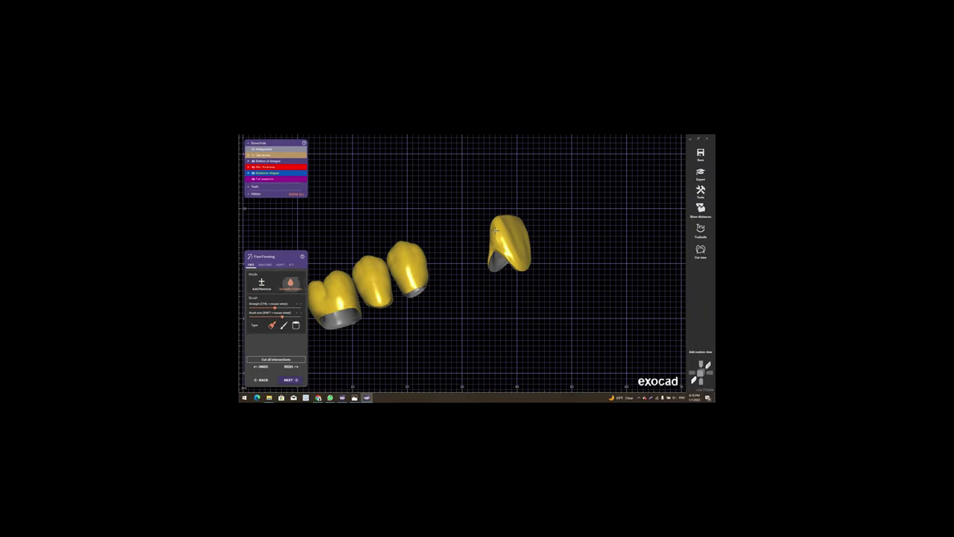
# Zoom and rotate around the isolated front crown, then zoom out to view the jaw from the right
pyautogui.scroll(5, 495, 231)
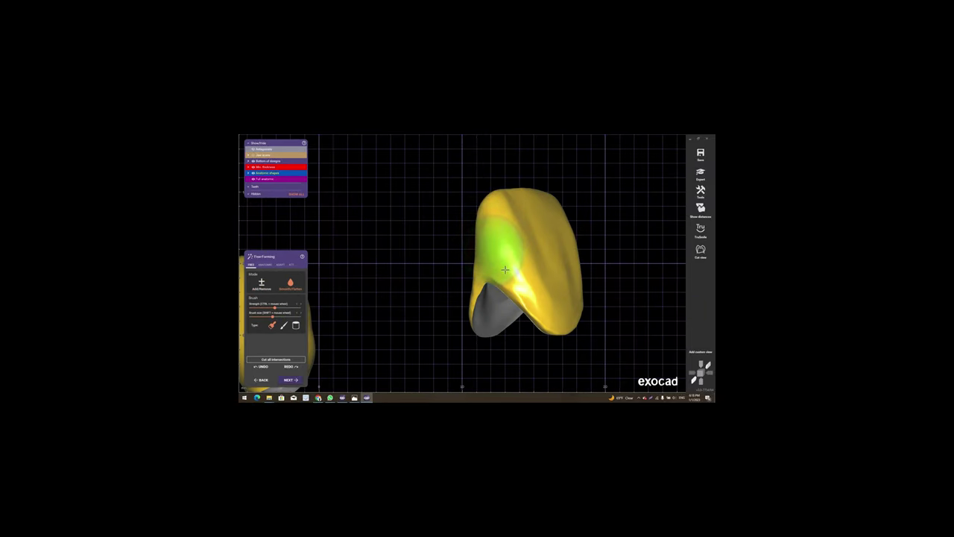
pyautogui.moveTo(505, 269); pyautogui.dragTo(525, 307, button='right')
pyautogui.scroll(-2, 529, 306)
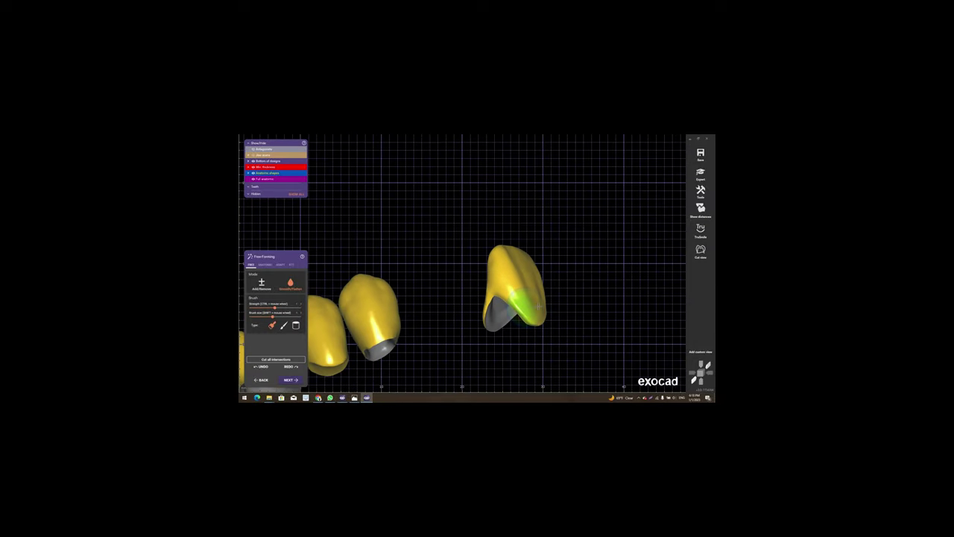
pyautogui.scroll(-2, 531, 308)
pyautogui.scroll(-2, 533, 309)
pyautogui.scroll(-2, 535, 312)
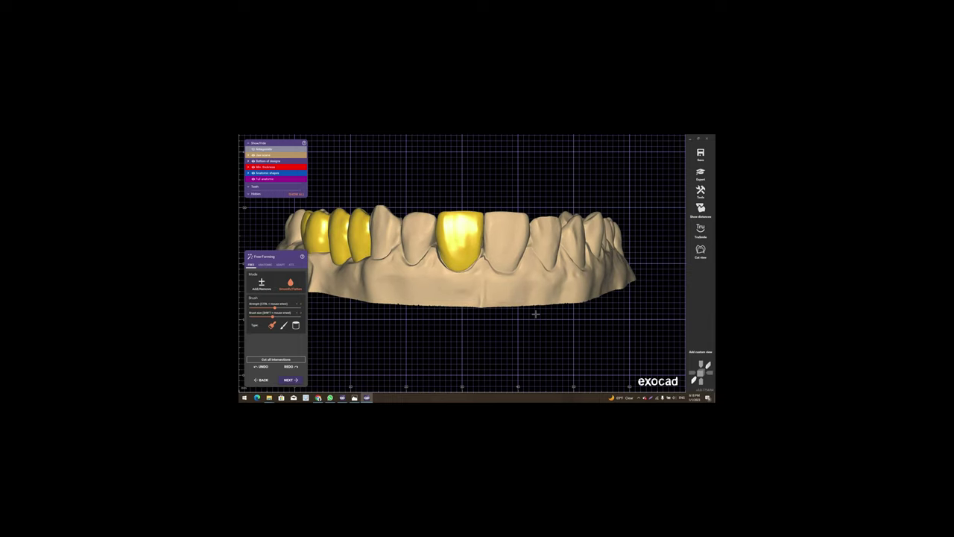
pyautogui.scroll(3, 474, 255)
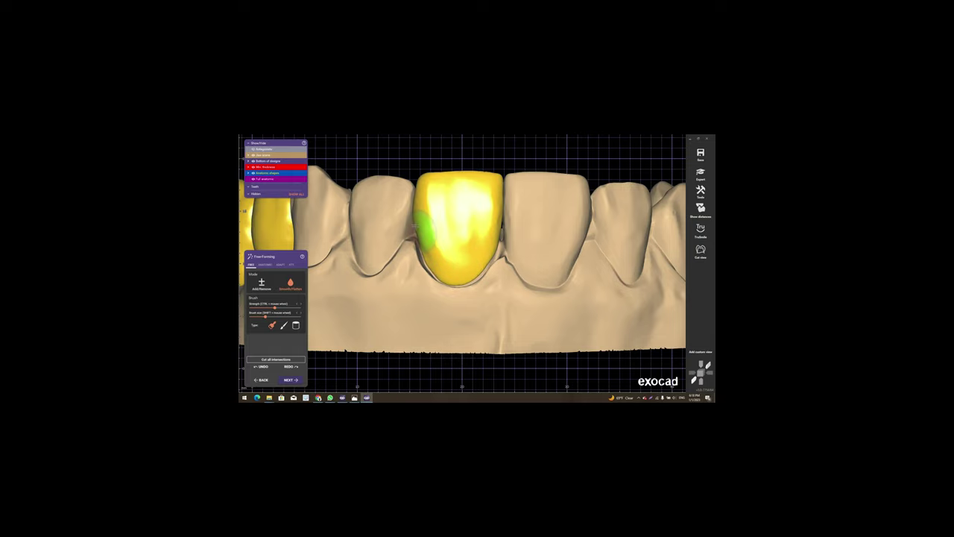
pyautogui.scroll(-5, 444, 258)
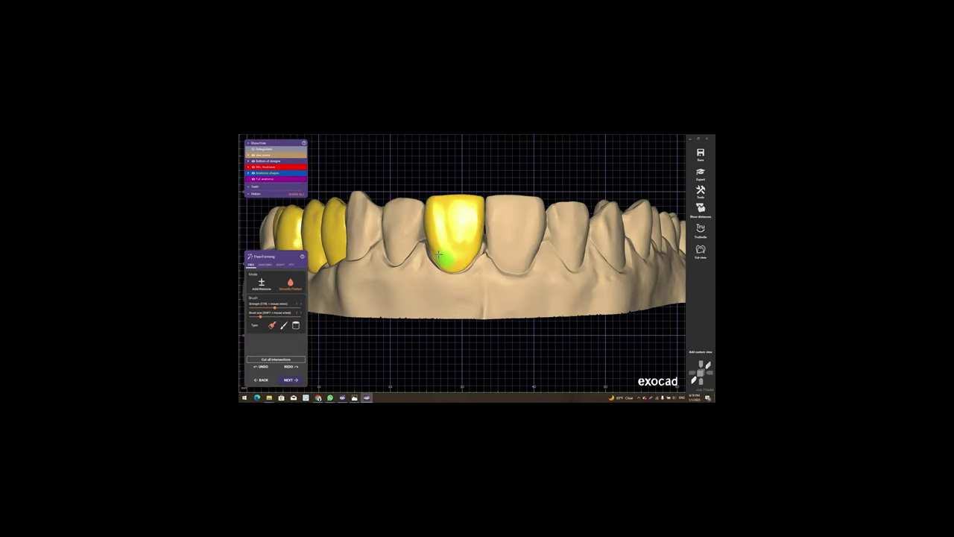
pyautogui.moveTo(482, 273); pyautogui.dragTo(418, 276, button='right')
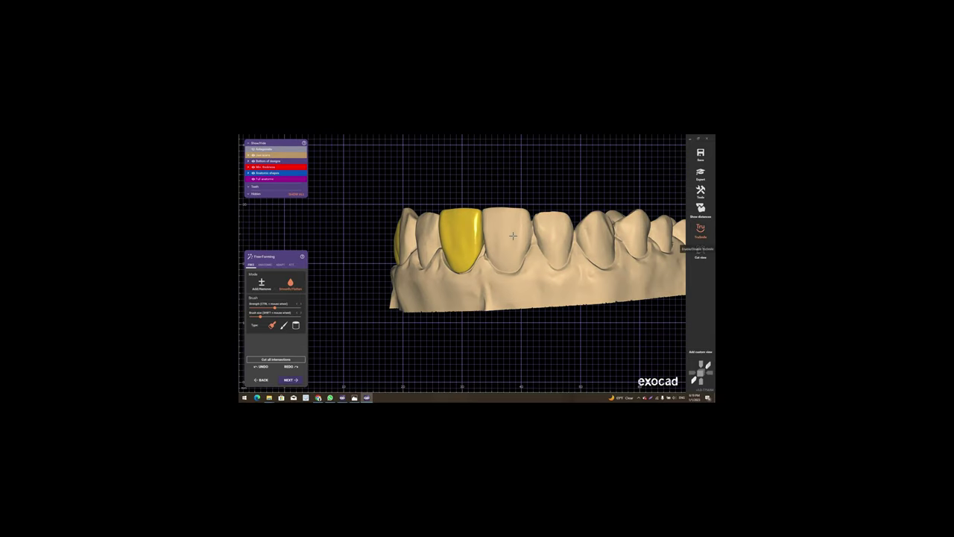
# Preview the crowns with realistic shading and inspect them from below and oblique frontal angles
pyautogui.click(699, 231)
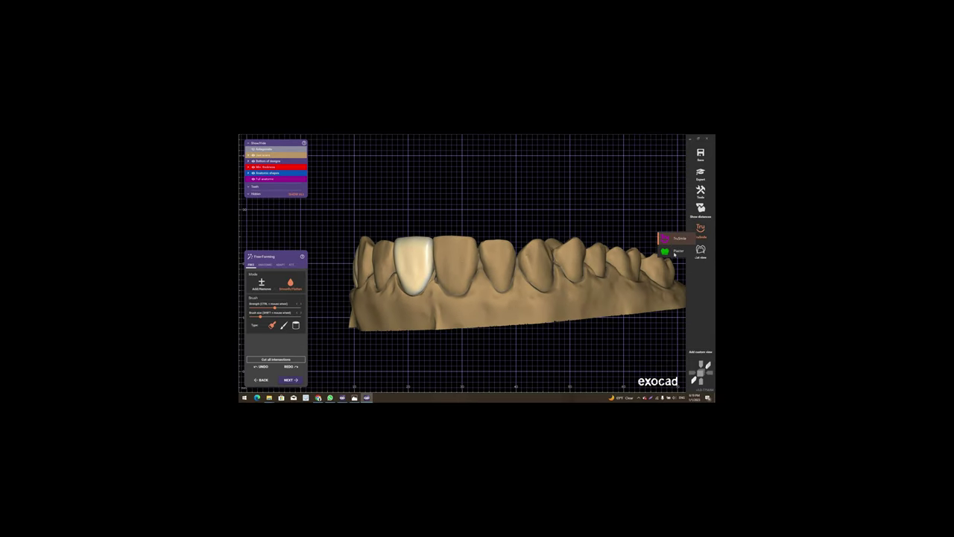
pyautogui.moveTo(526, 266)
pyautogui.mouseDown(button='right')
pyautogui.moveTo(472, 269)
pyautogui.moveTo(511, 309)
pyautogui.moveTo(503, 270)
pyautogui.moveTo(432, 202)
pyautogui.mouseUp(button='right')
pyautogui.scroll(5, 514, 302)
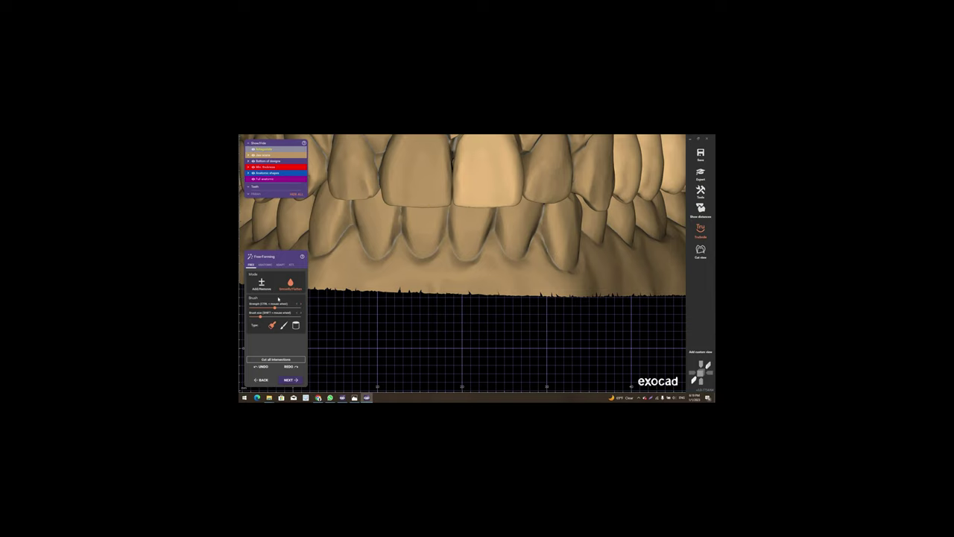
pyautogui.click(264, 264)
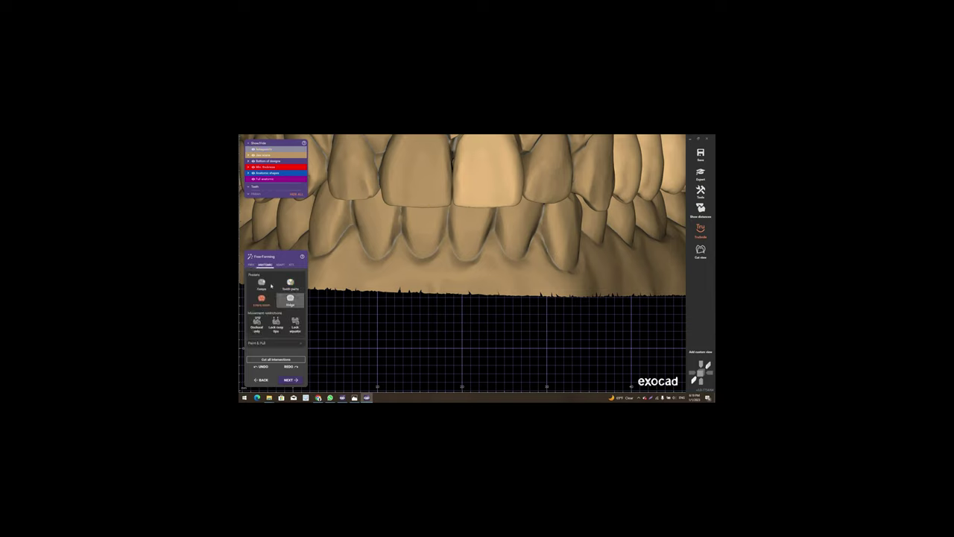
pyautogui.scroll(3, 511, 201)
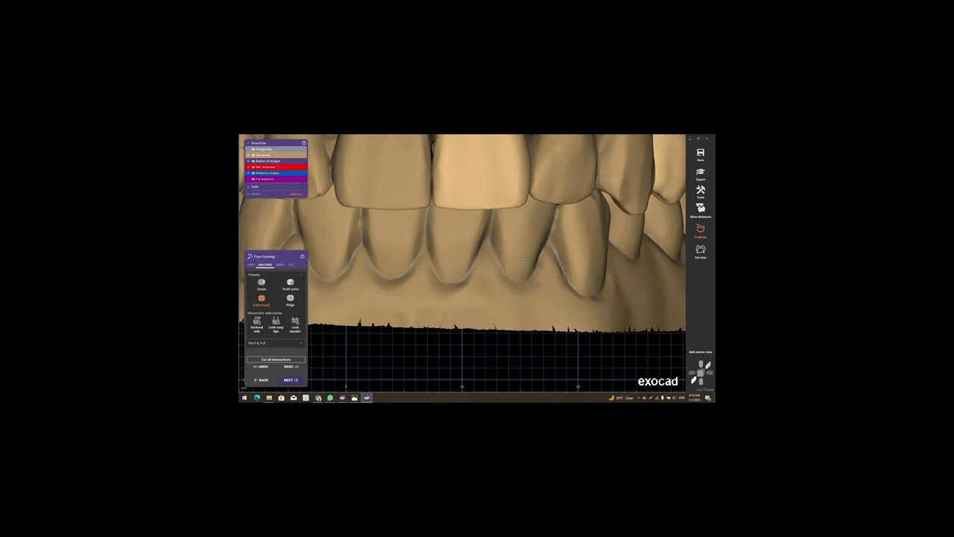
pyautogui.scroll(-3, 524, 258)
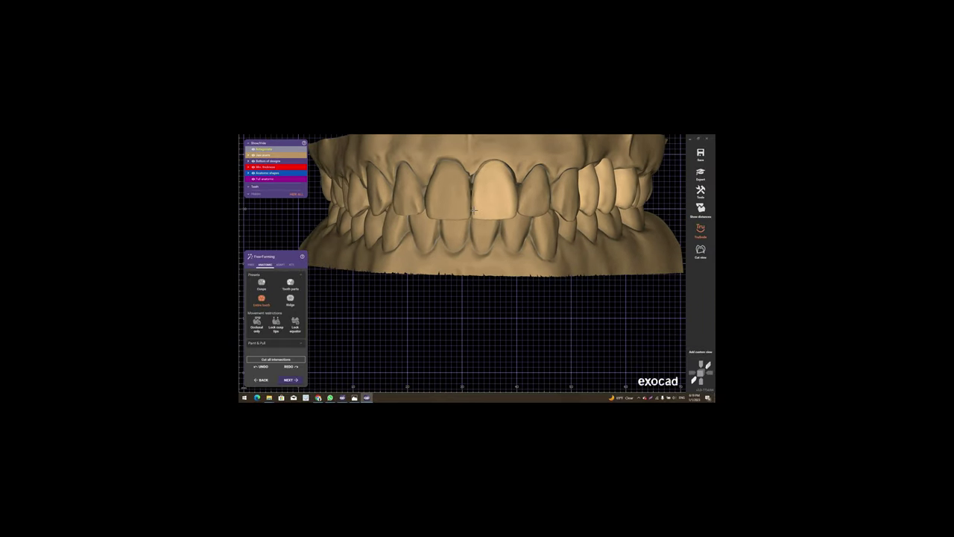
pyautogui.scroll(2, 477, 213)
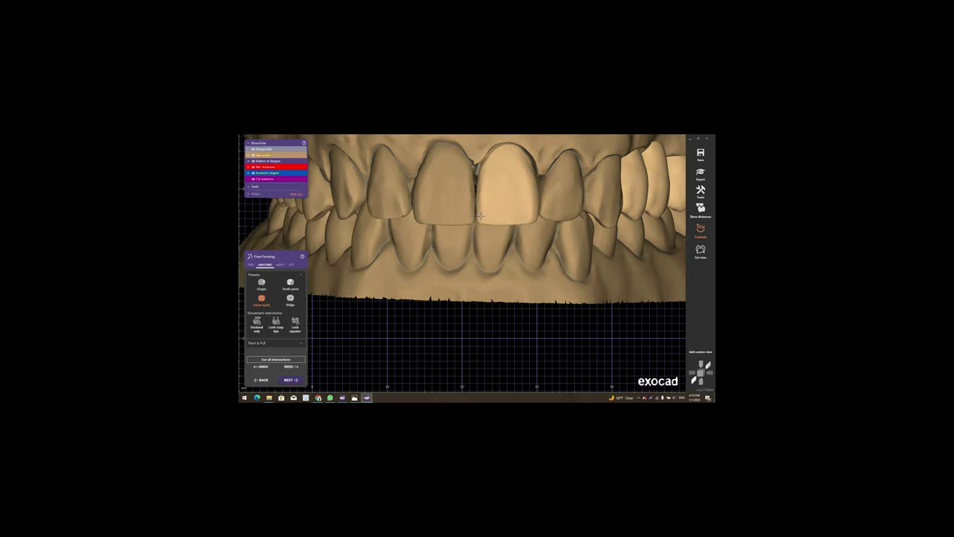
pyautogui.scroll(-1, 530, 234)
pyautogui.moveTo(530, 234); pyautogui.dragTo(417, 239, button='right')
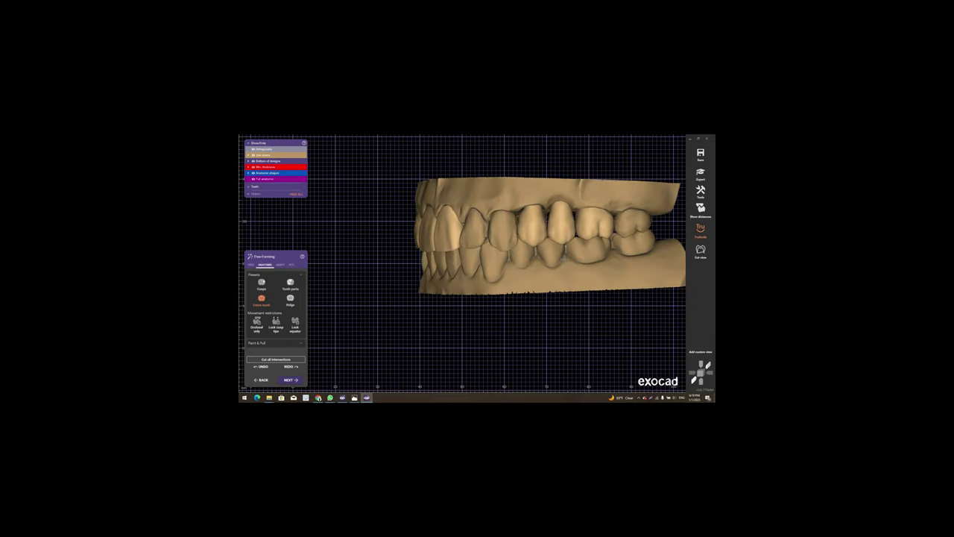
pyautogui.moveTo(564, 257)
pyautogui.mouseDown(button='right')
pyautogui.moveTo(509, 253)
pyautogui.moveTo(643, 311)
pyautogui.mouseUp(button='right')
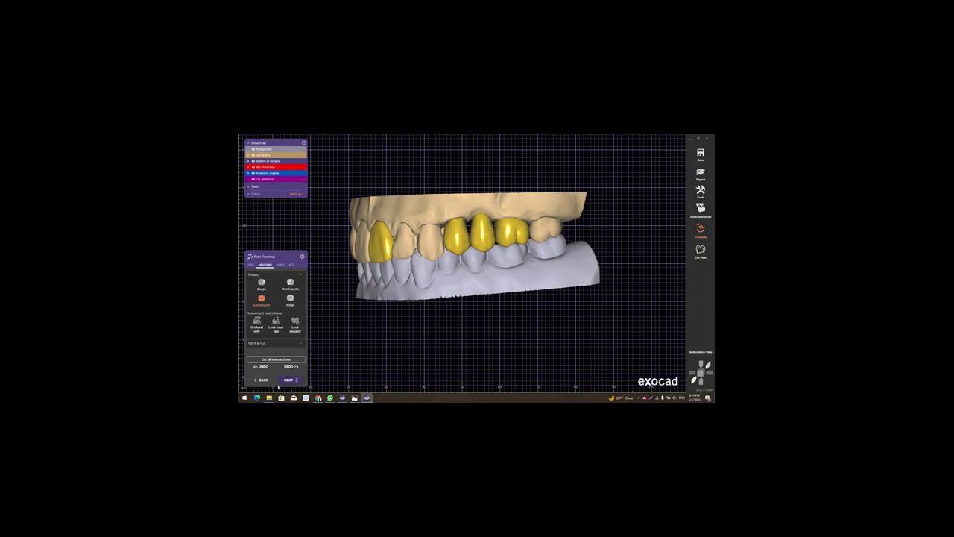
# Hide the opposing jaw, zoom in on the crowns, and advance to Anatomic Reduction
pyautogui.press('o')
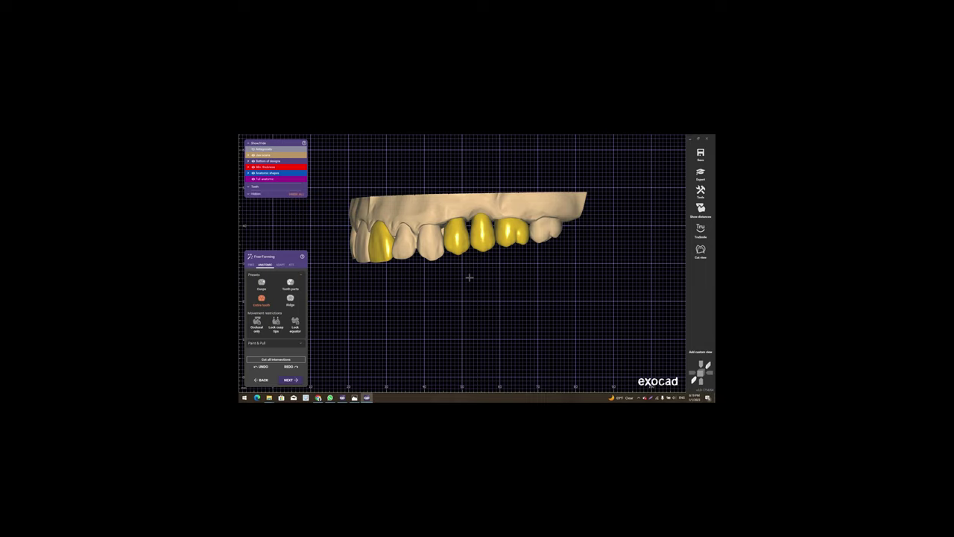
pyautogui.moveTo(338, 318); pyautogui.dragTo(418, 283, button='right')
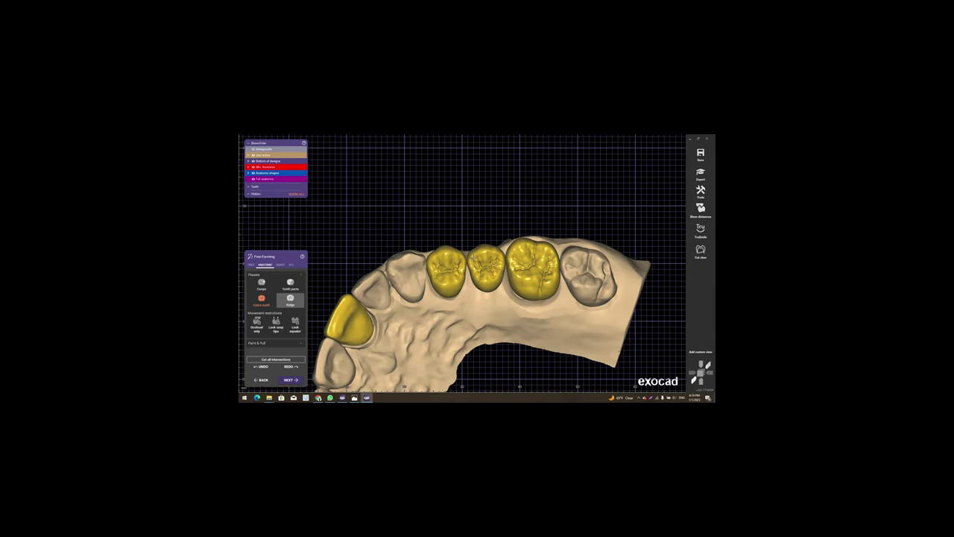
pyautogui.scroll(3, 497, 234)
pyautogui.scroll(2, 497, 234)
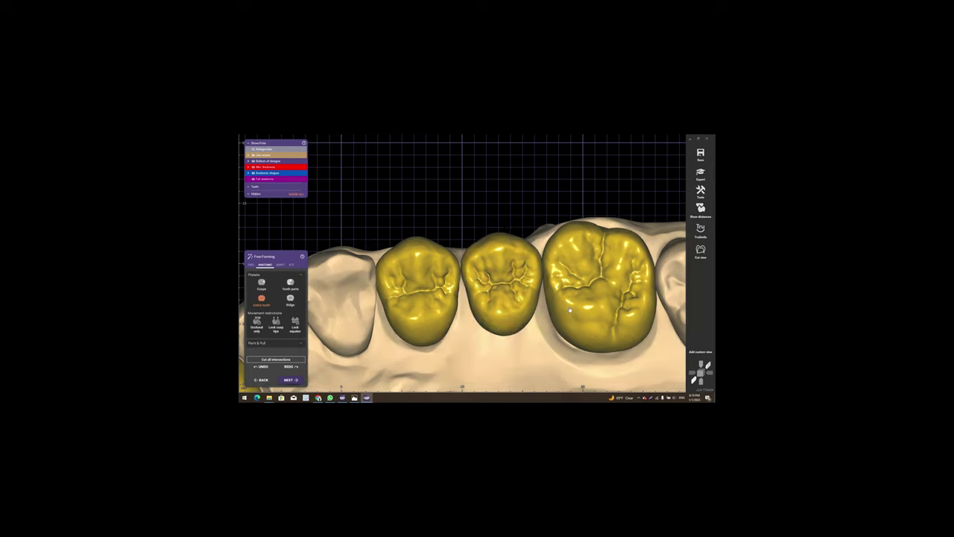
pyautogui.click(296, 380)
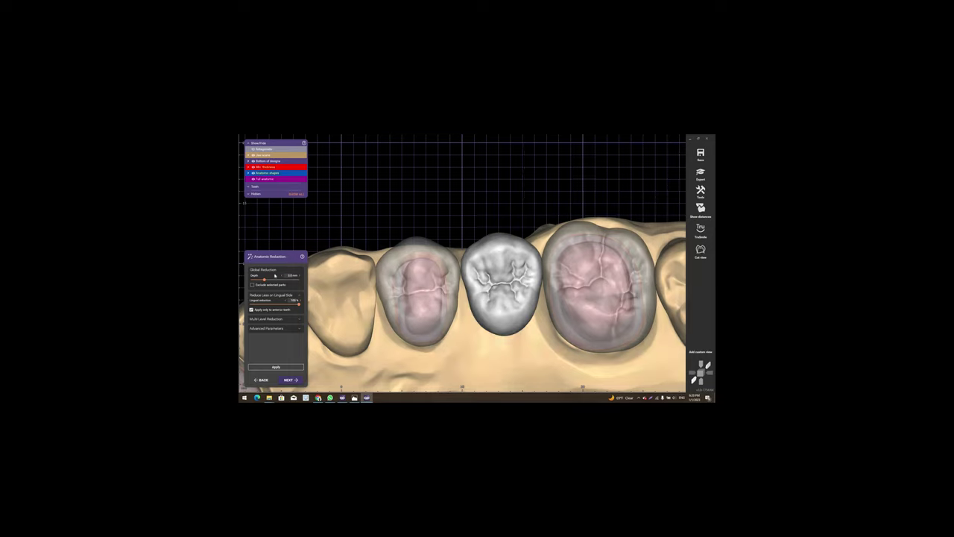
# Enable Exclude selected parts and mark the middle crown to keep it at full anatomy
pyautogui.moveTo(366, 282)
pyautogui.mouseDown(button='right')
pyautogui.moveTo(388, 224)
pyautogui.moveTo(463, 263)
pyautogui.mouseUp(button='right')
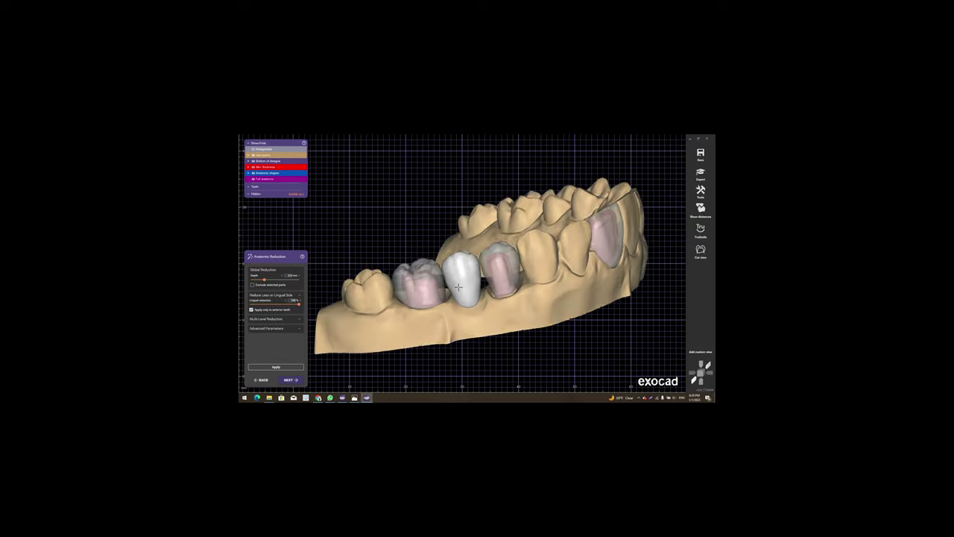
pyautogui.click(253, 285)
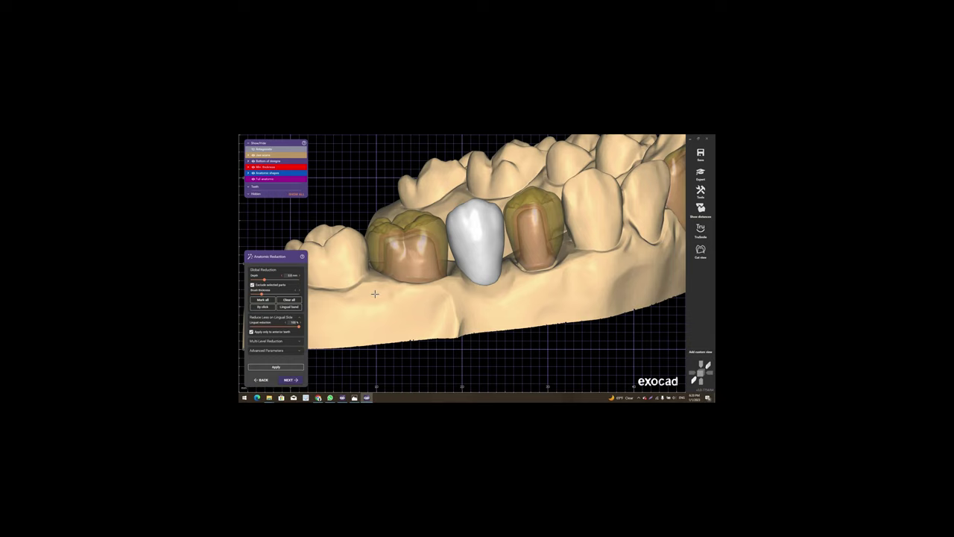
pyautogui.click(481, 239)
pyautogui.click(481, 240)
# Show the opposing upper jaw, toggle the lower jaw scan, and make the middle crown visible
pyautogui.click(482, 241)
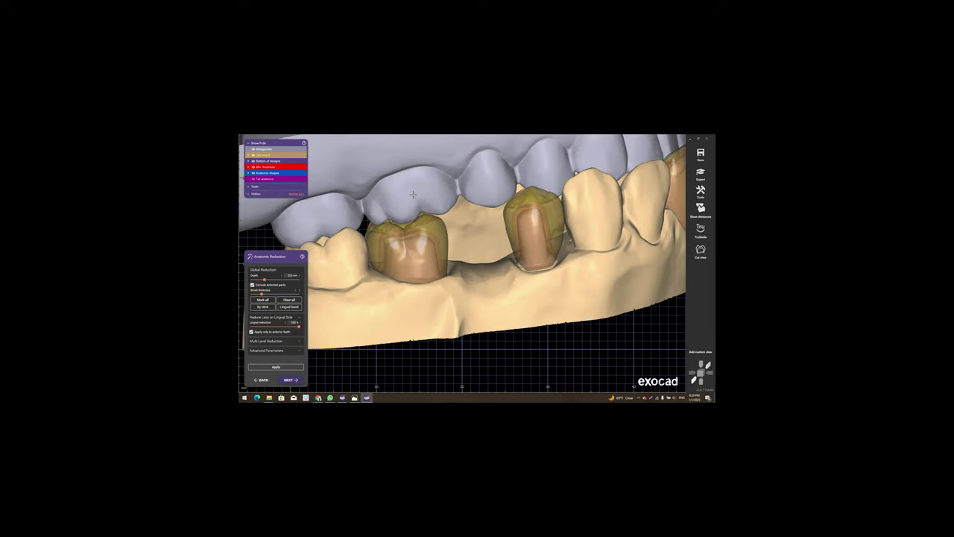
pyautogui.click(413, 195)
pyautogui.click(437, 211)
pyautogui.click(479, 261)
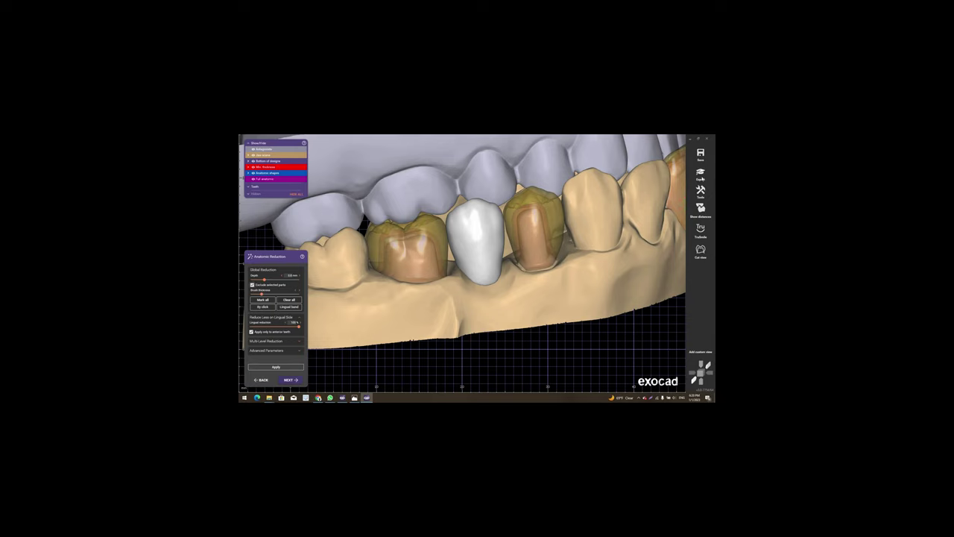
# Switch tooth 25 to the Reduced reconstruction type with Change Reconstruction Type and confirm
pyautogui.click(701, 176)
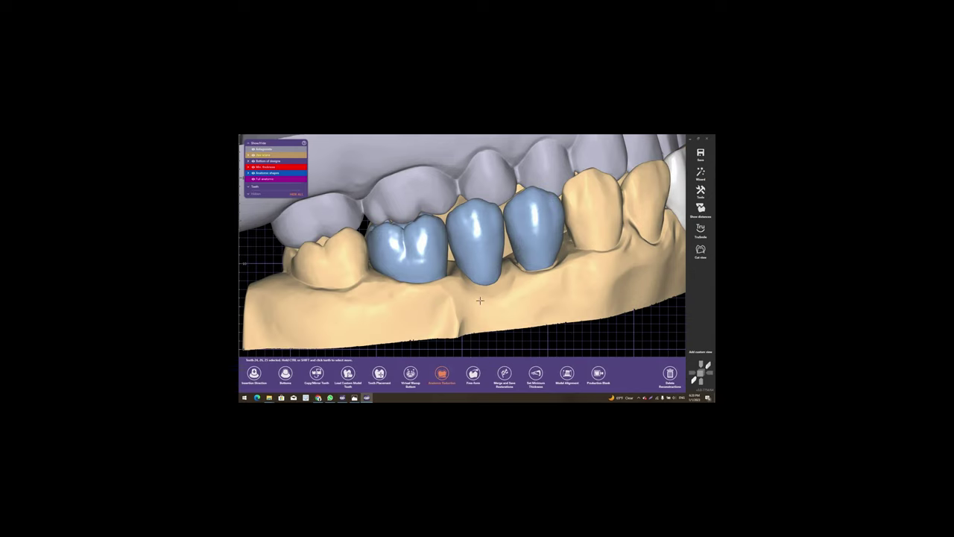
pyautogui.click(489, 273)
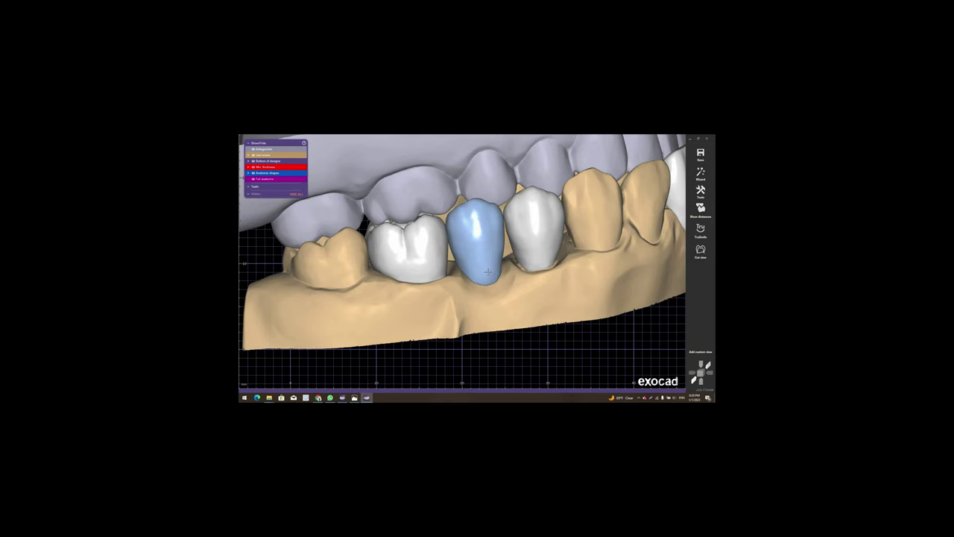
pyautogui.rightClick(486, 273)
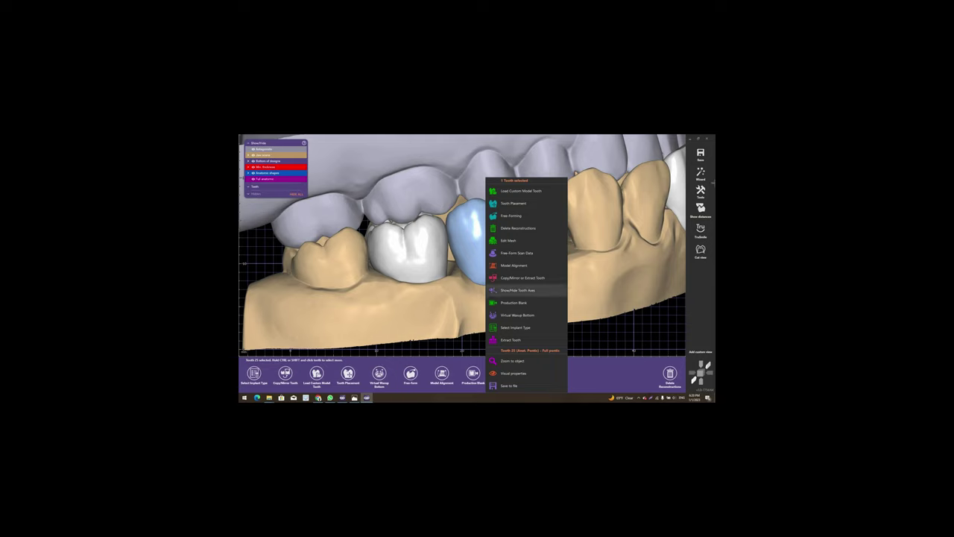
pyautogui.click(704, 191)
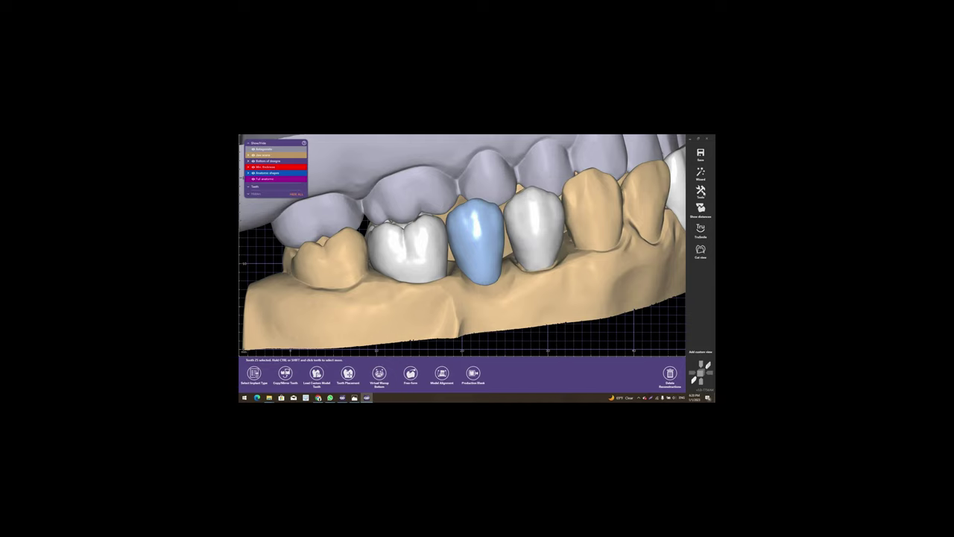
pyautogui.click(689, 192)
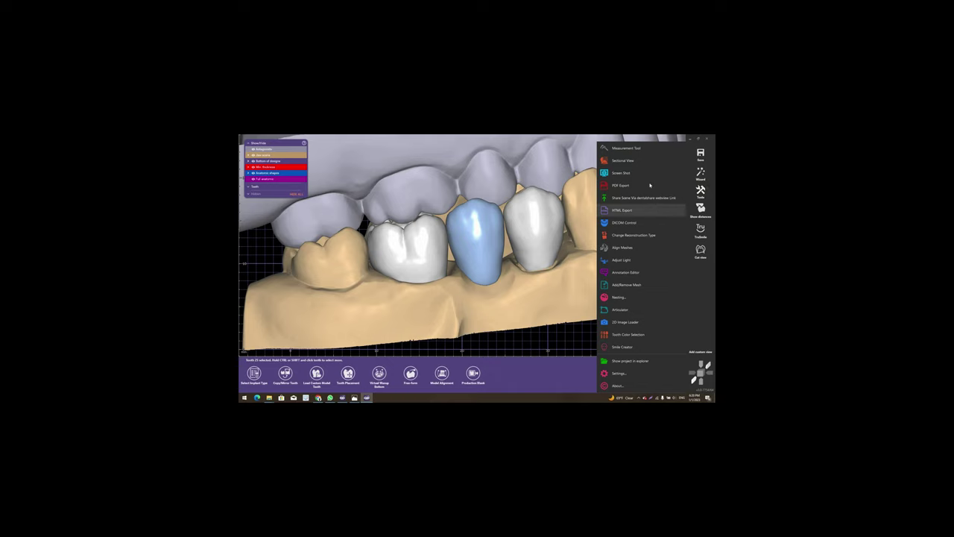
pyautogui.click(639, 236)
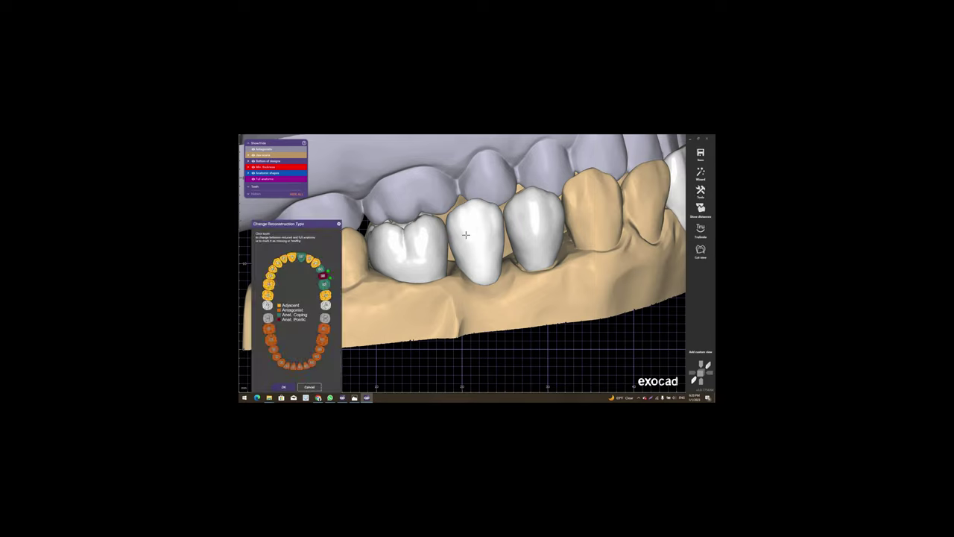
pyautogui.moveTo(322, 276)
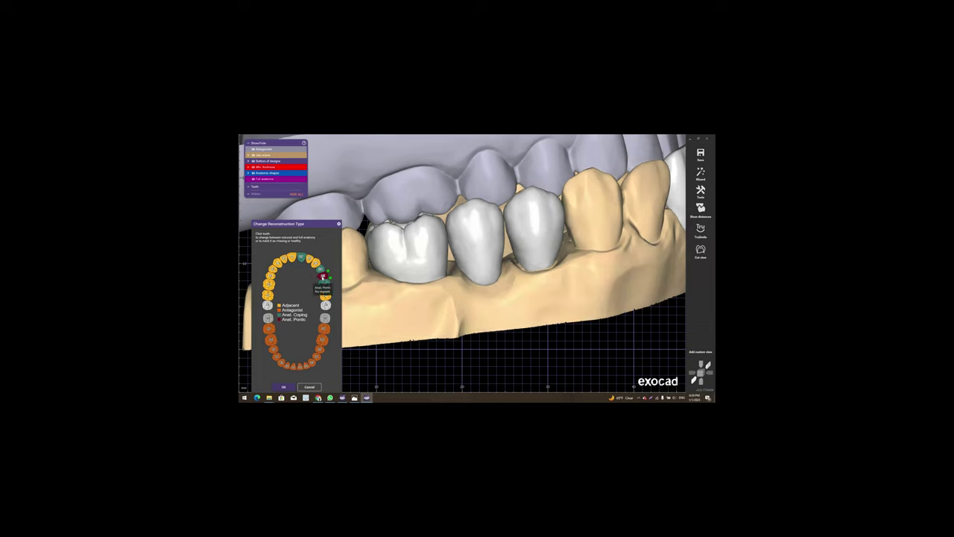
pyautogui.click(323, 276)
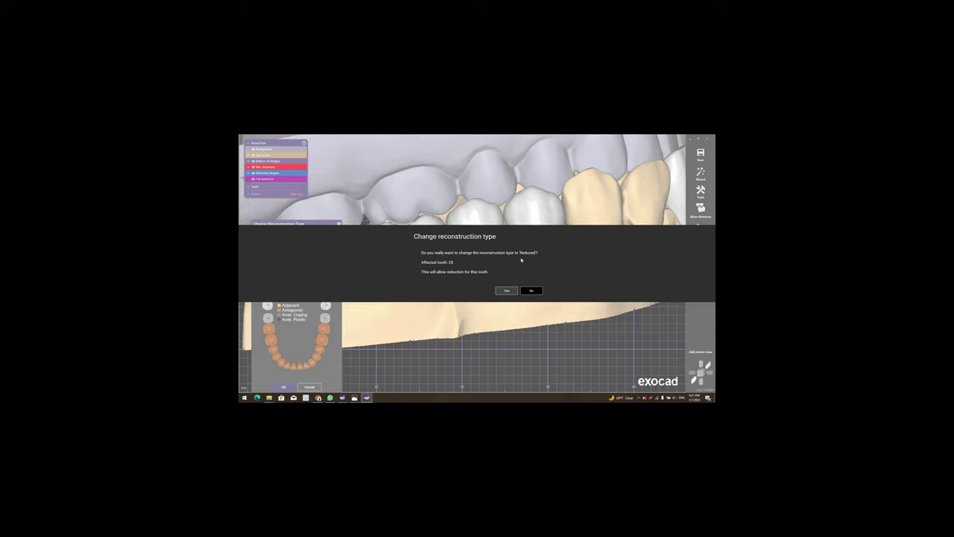
pyautogui.click(505, 290)
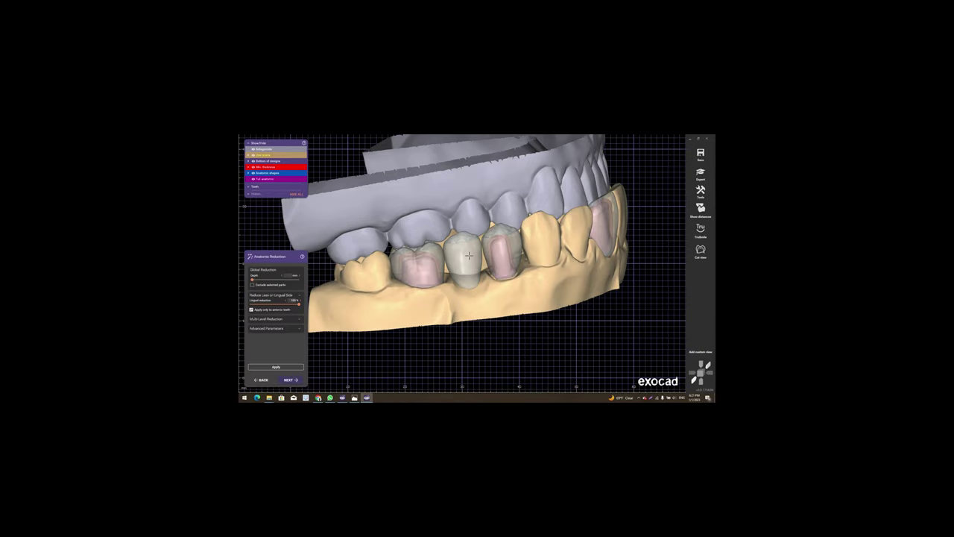
# Apply the anatomic reduction to the crowns and continue past Free-Forming to Connectors
pyautogui.moveTo(467, 257); pyautogui.dragTo(477, 223, button='right')
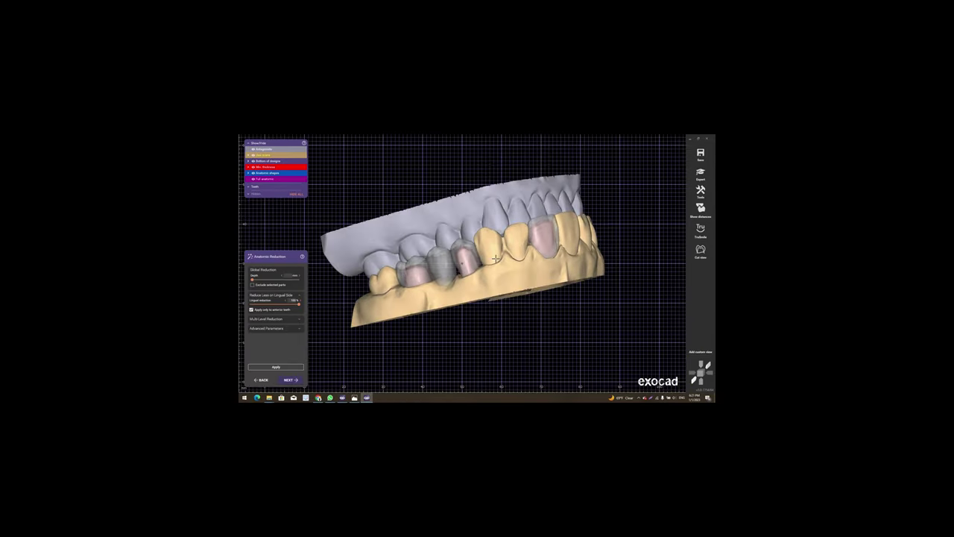
pyautogui.moveTo(243, 304)
pyautogui.mouseDown(button='right')
pyautogui.moveTo(326, 311)
pyautogui.moveTo(313, 308)
pyautogui.mouseUp(button='right')
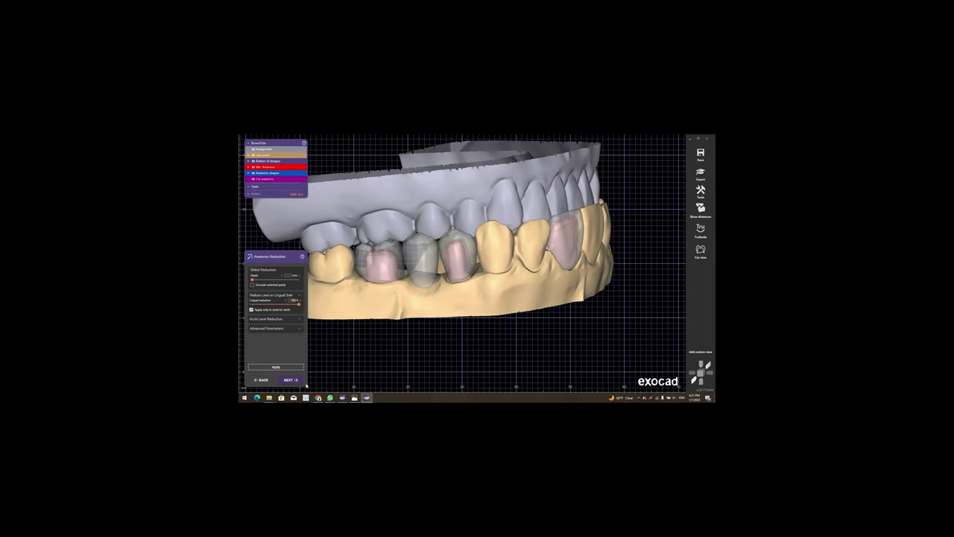
pyautogui.click(276, 367)
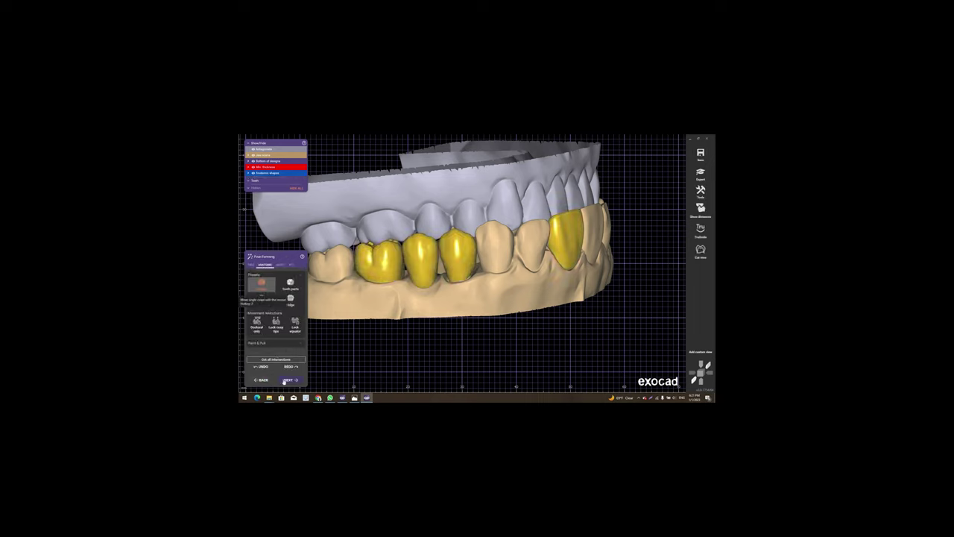
pyautogui.click(294, 380)
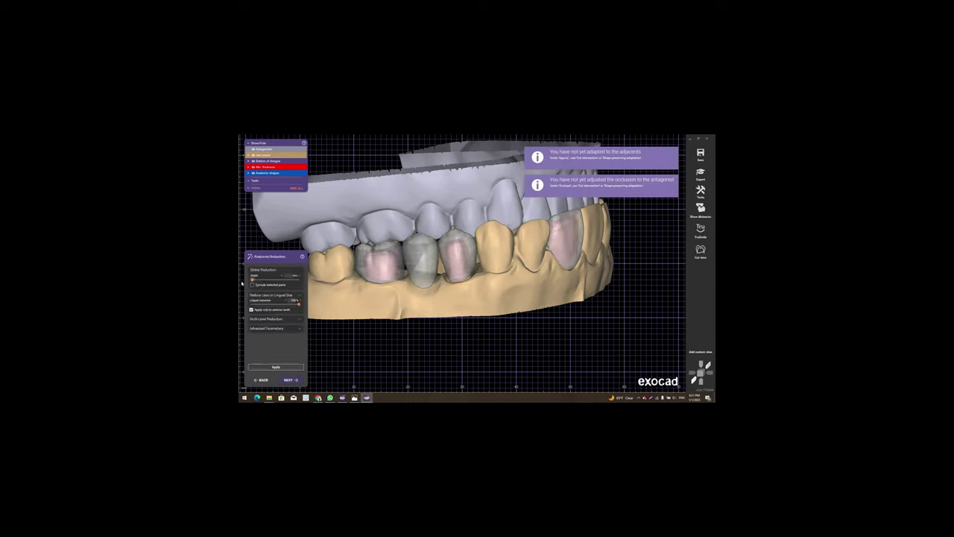
pyautogui.click(287, 367)
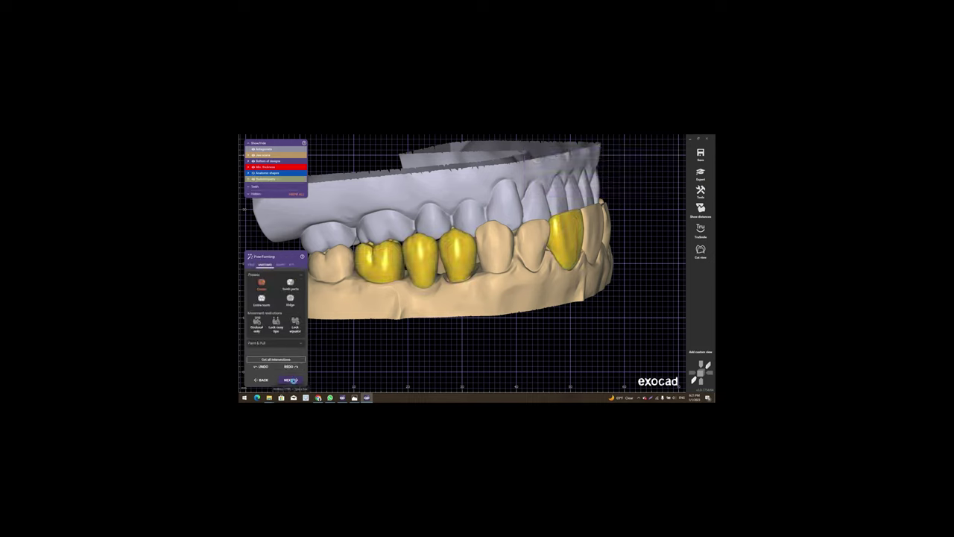
pyautogui.click(291, 380)
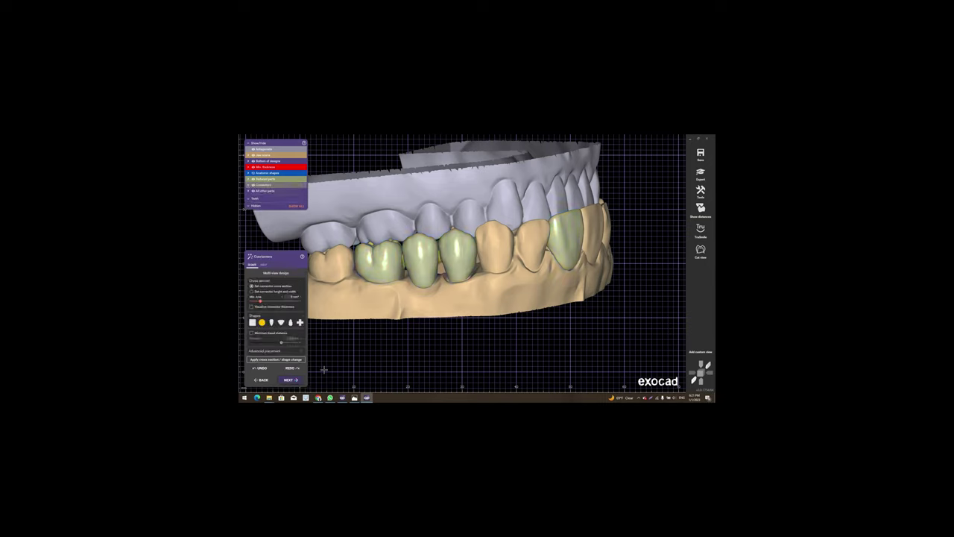
# Raise the connectors' Min. Area and apply the larger cross-section
pyautogui.moveTo(456, 278)
pyautogui.mouseDown(button='right')
pyautogui.moveTo(457, 225)
pyautogui.moveTo(244, 222)
pyautogui.moveTo(347, 309)
pyautogui.mouseUp(button='right')
pyautogui.scroll(3, 347, 310)
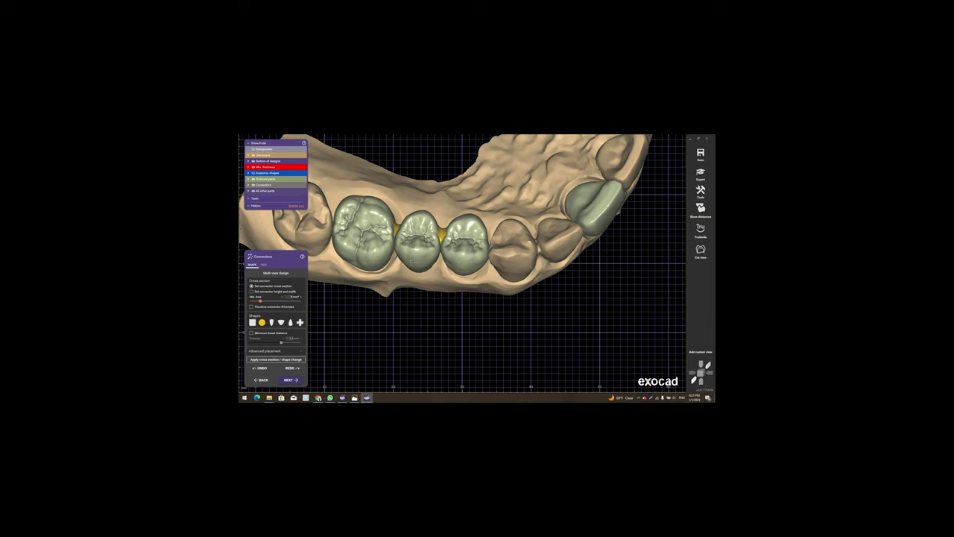
pyautogui.moveTo(411, 263); pyautogui.dragTo(411, 172, button='right')
pyautogui.scroll(2, 411, 171)
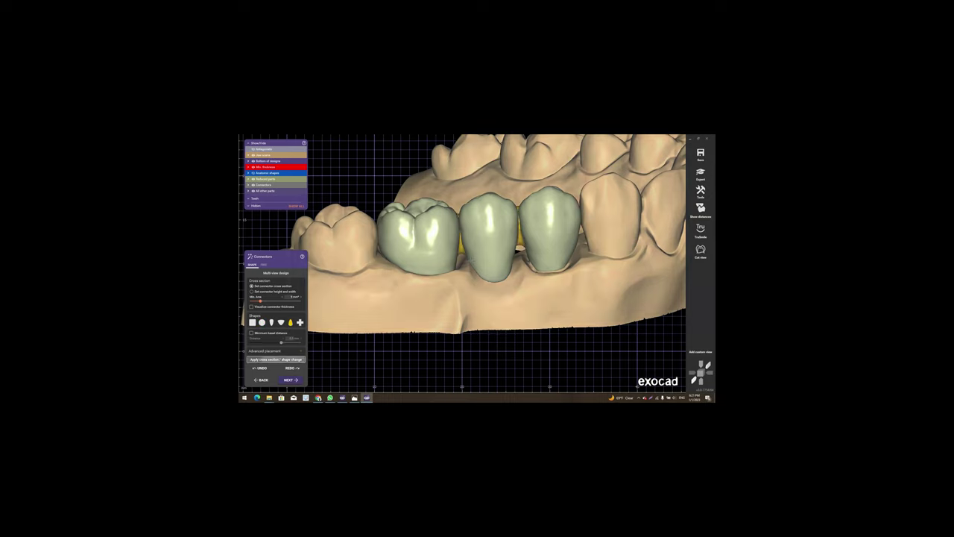
pyautogui.moveTo(396, 246)
pyautogui.mouseDown(button='right')
pyautogui.moveTo(396, 287)
pyautogui.moveTo(261, 306)
pyautogui.mouseUp(button='right')
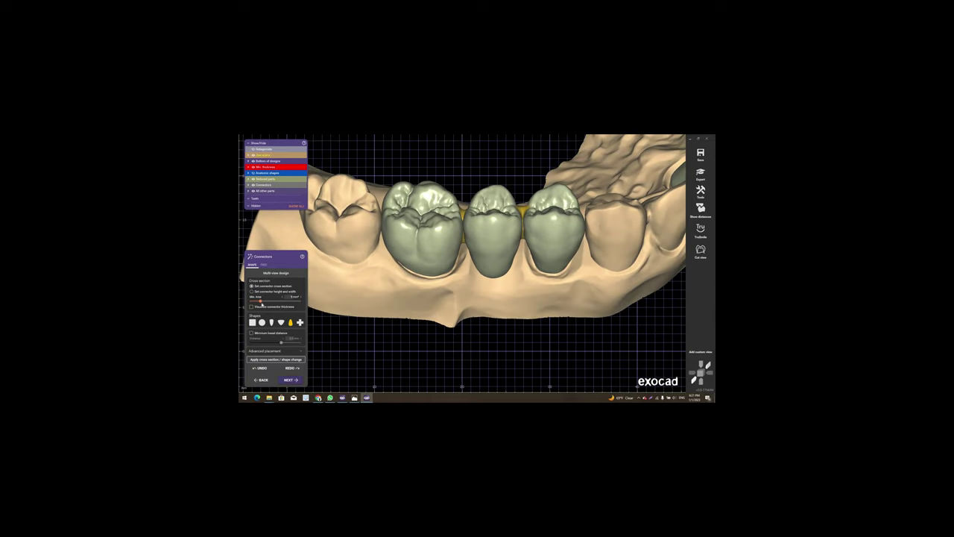
pyautogui.moveTo(260, 300); pyautogui.dragTo(265, 300)
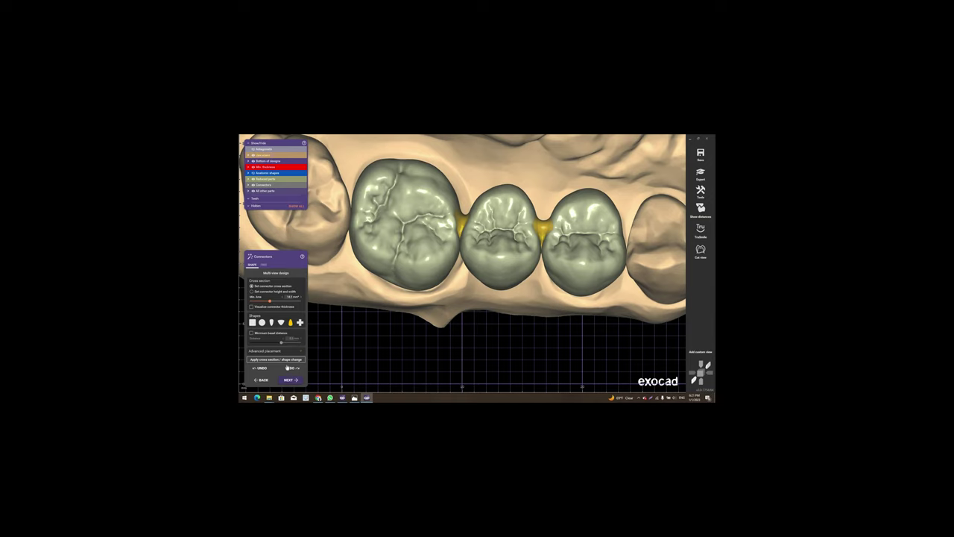
pyautogui.click(288, 368)
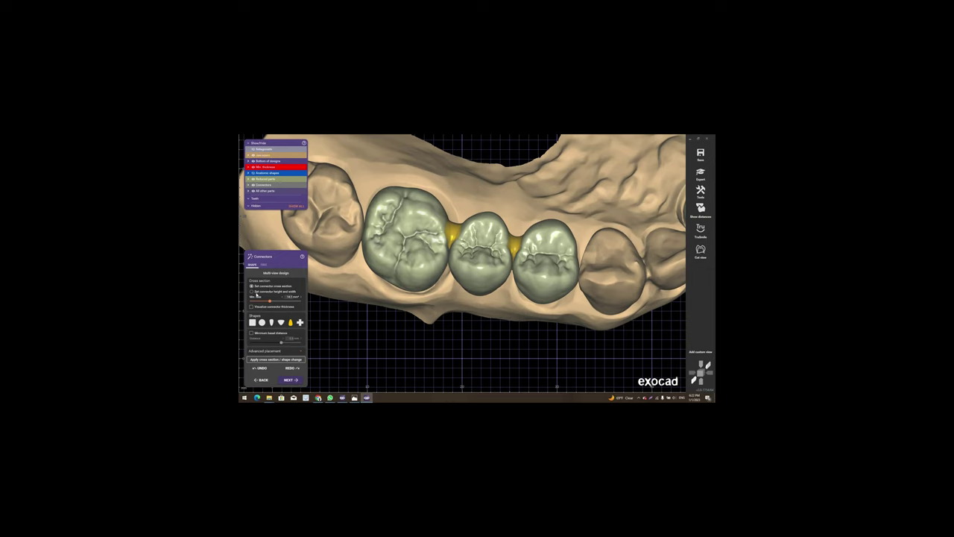
# Apply new connector height and width values and view the connectors from the cheek side
pyautogui.click(258, 292)
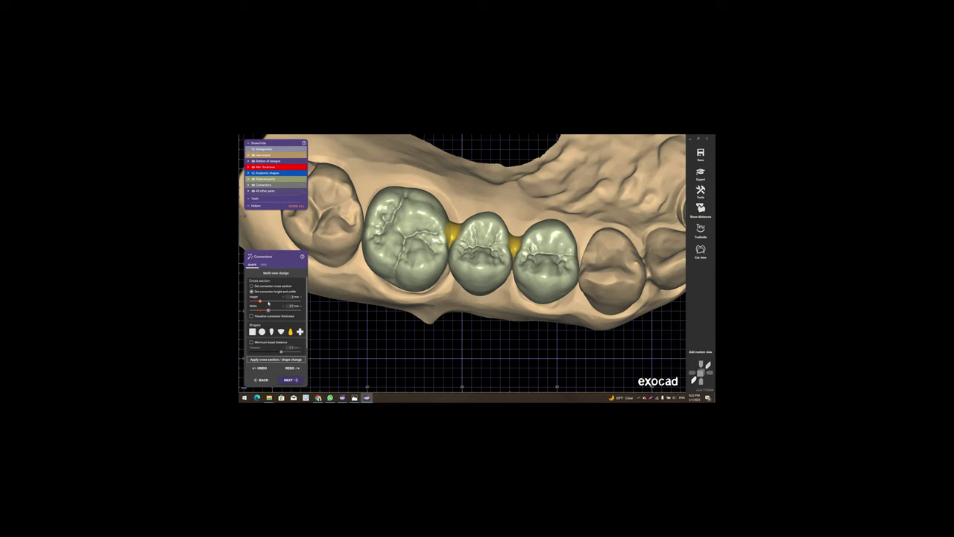
pyautogui.click(290, 361)
pyautogui.moveTo(429, 315)
pyautogui.mouseDown(button='right')
pyautogui.moveTo(462, 288)
pyautogui.moveTo(397, 314)
pyautogui.moveTo(277, 316)
pyautogui.mouseUp(button='right')
pyautogui.scroll(2, 398, 314)
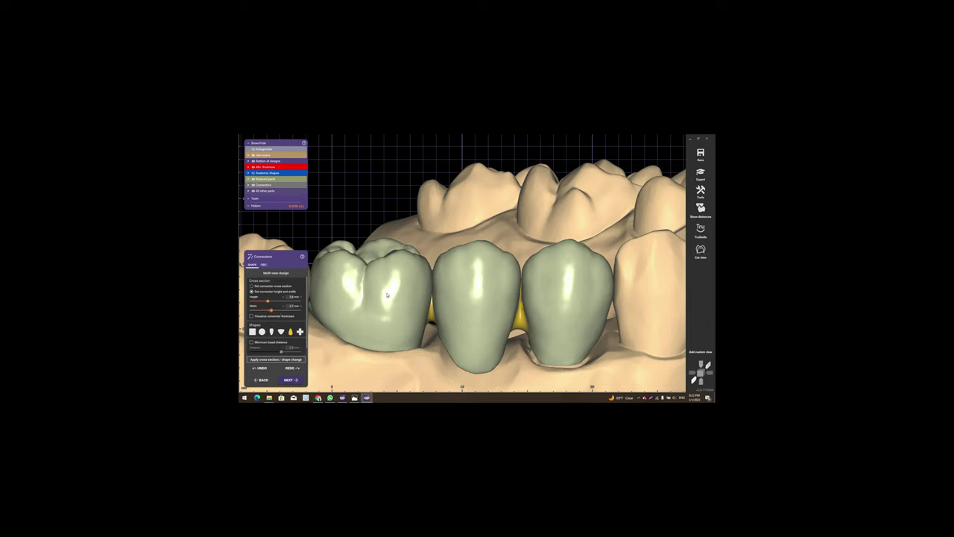
# Apply and confirm the new connector cross-section shape change, zooming in on the bridge's cheek side
pyautogui.click(291, 380)
pyautogui.click(446, 264)
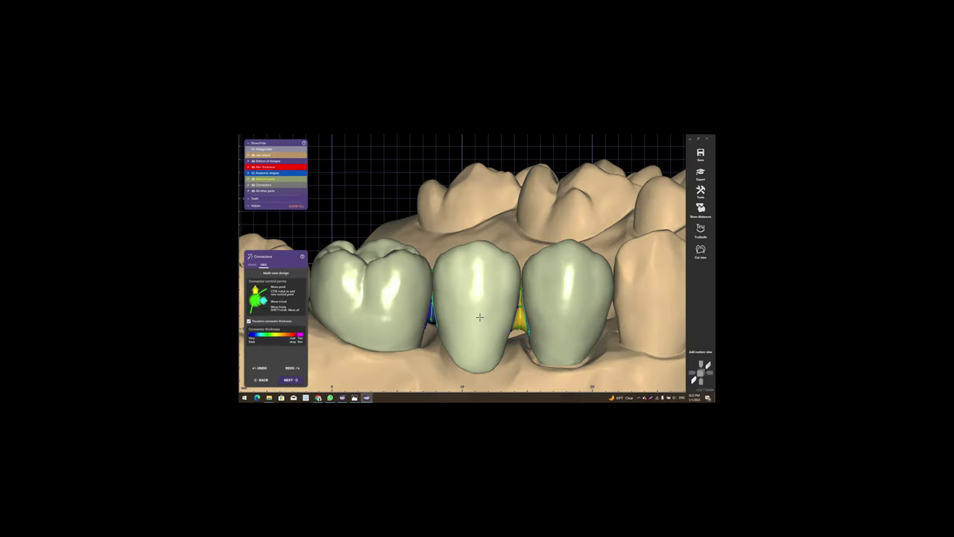
pyautogui.moveTo(456, 240); pyautogui.dragTo(508, 308, button='right')
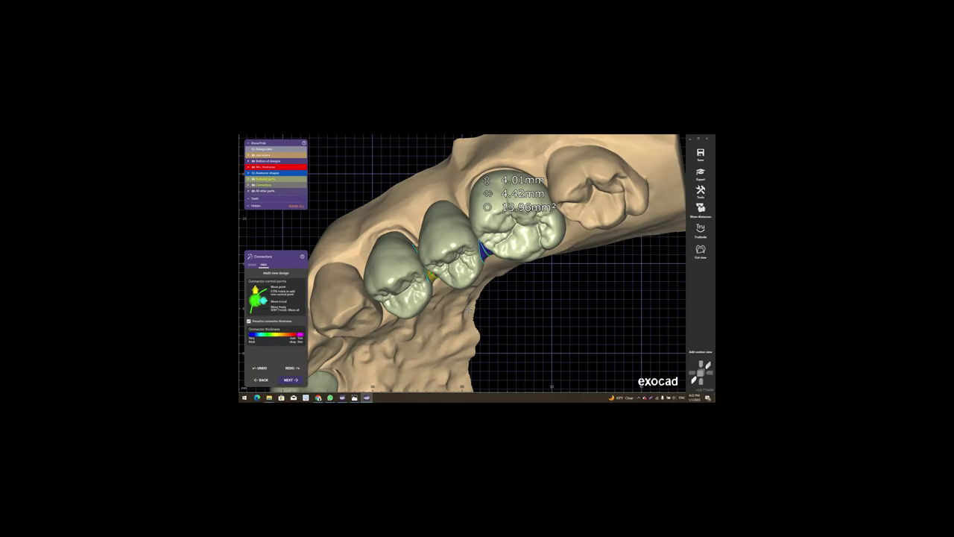
pyautogui.scroll(1, 508, 308)
pyautogui.scroll(1, 508, 305)
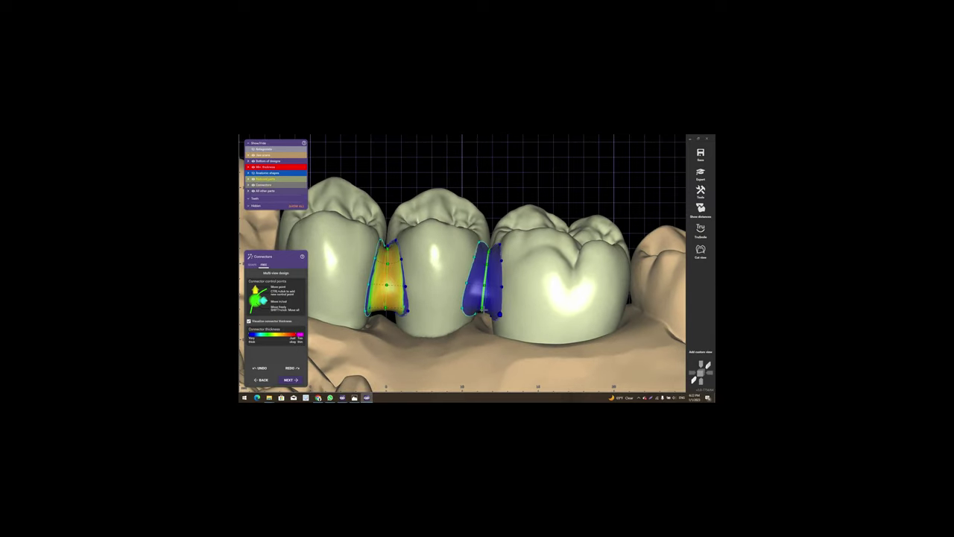
pyautogui.scroll(3, 508, 302)
pyautogui.scroll(3, 507, 300)
pyautogui.scroll(3, 508, 300)
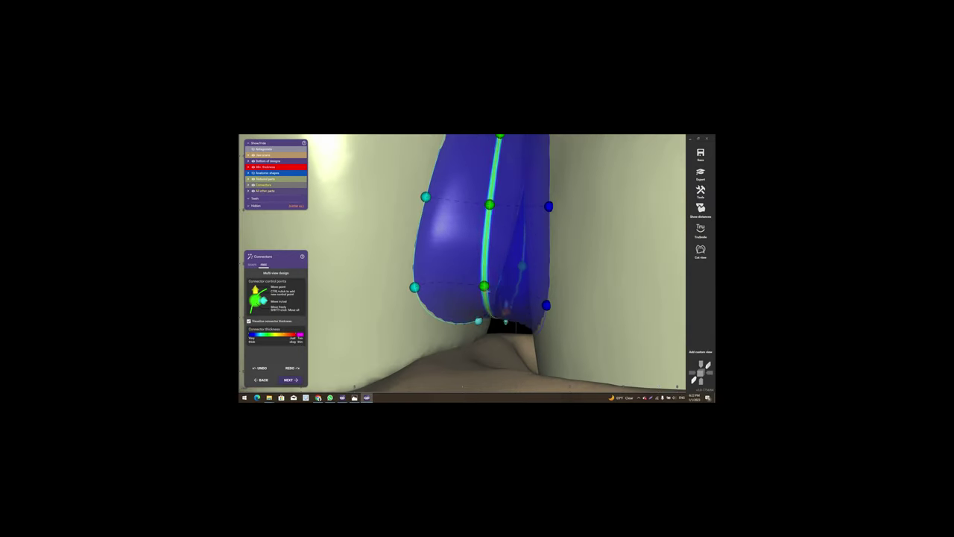
# Drag the lower edges of the blue and yellow connectors downward toward the gum
pyautogui.moveTo(415, 287); pyautogui.dragTo(415, 319)
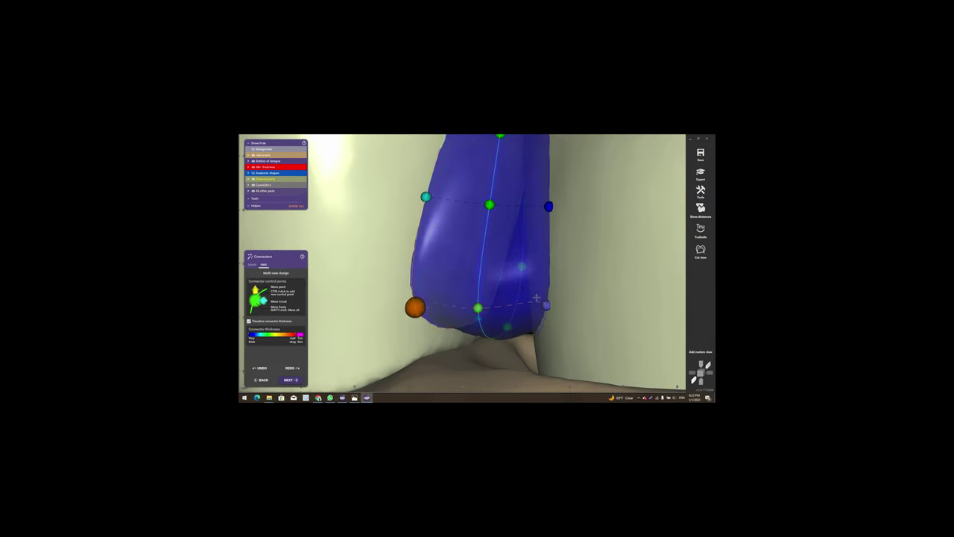
pyautogui.scroll(-5, 507, 304)
pyautogui.scroll(-3, 448, 284)
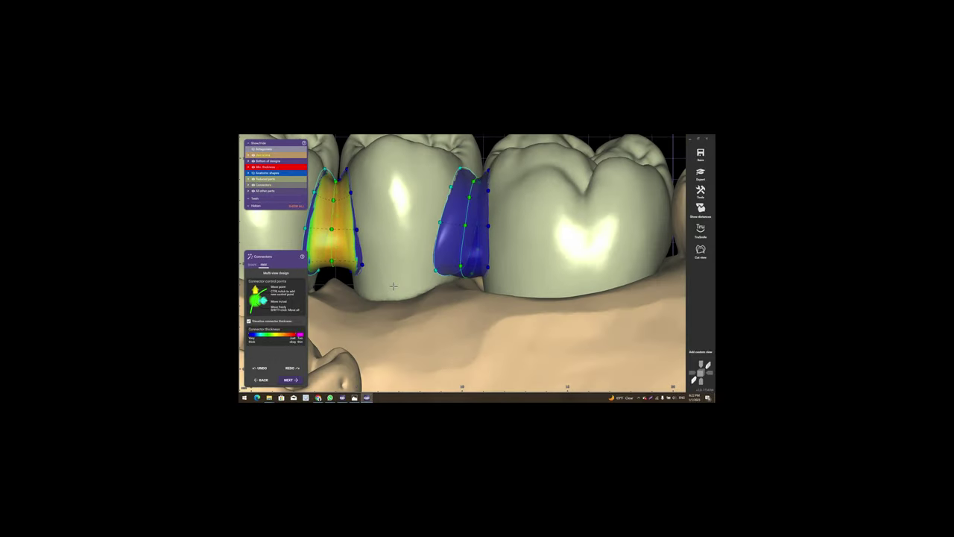
pyautogui.scroll(-1, 414, 261)
pyautogui.scroll(1, 414, 261)
pyautogui.scroll(3, 411, 255)
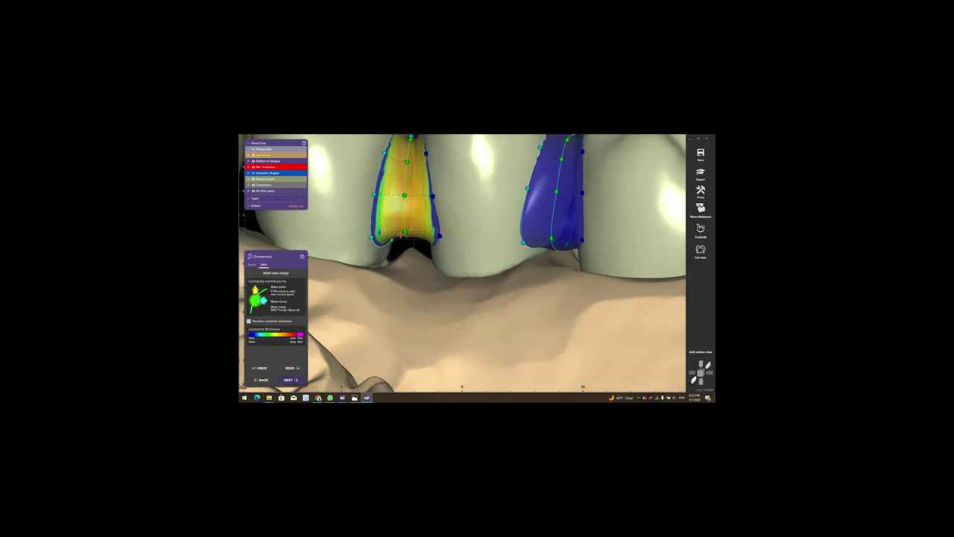
pyautogui.scroll(2, 409, 250)
pyautogui.scroll(2, 406, 245)
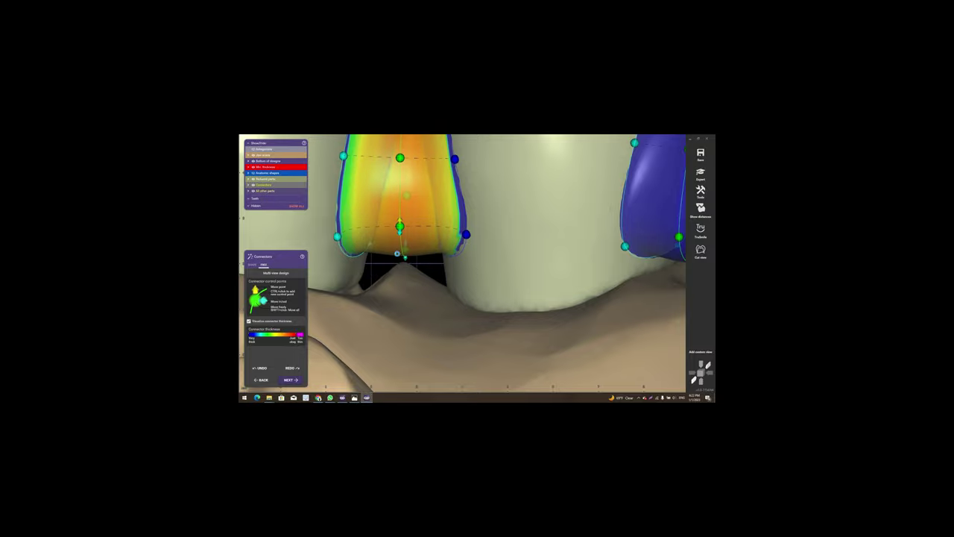
pyautogui.moveTo(400, 225); pyautogui.dragTo(399, 251)
pyautogui.moveTo(475, 273)
pyautogui.mouseDown(button='right')
pyautogui.moveTo(448, 223)
pyautogui.moveTo(451, 209)
pyautogui.mouseUp(button='right')
pyautogui.scroll(2, 448, 238)
pyautogui.scroll(2, 442, 250)
pyautogui.scroll(3, 451, 194)
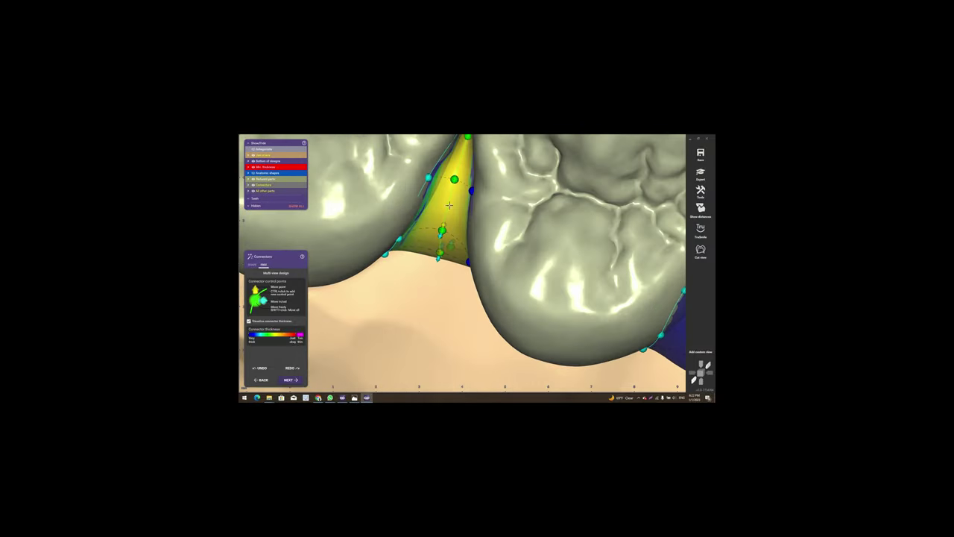
# Finish the connectors, merge the restorations, and continue with Free-form restorations
pyautogui.click(297, 380)
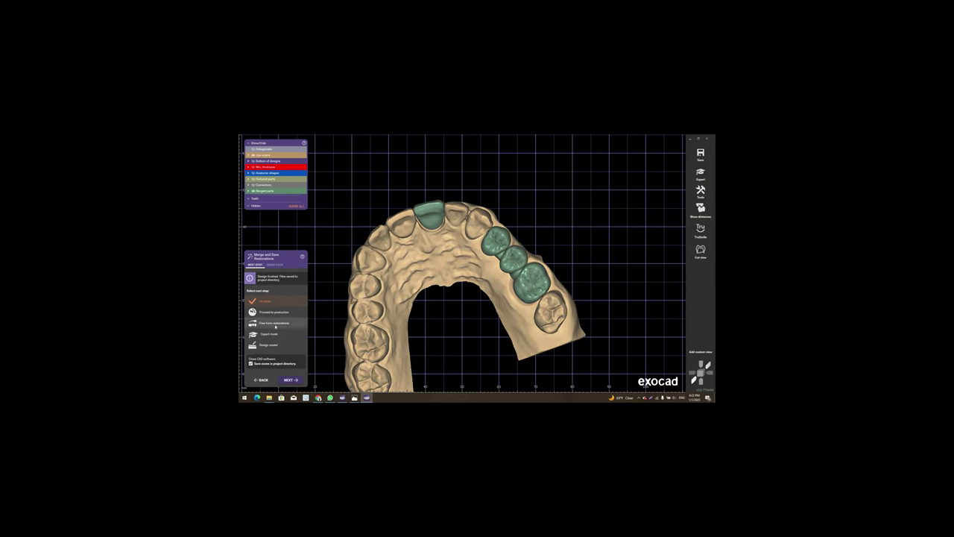
pyautogui.click(284, 325)
pyautogui.click(300, 383)
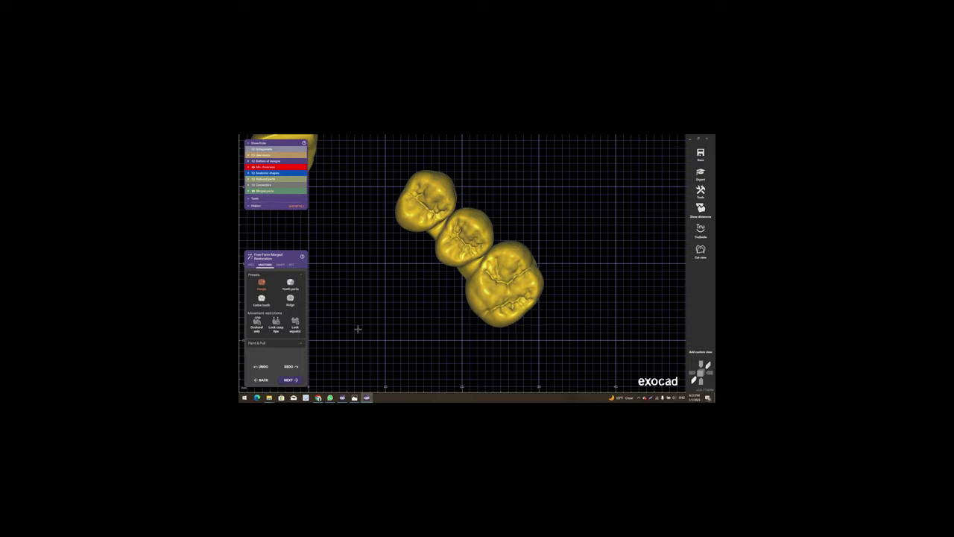
# Select Free brush sculpting and change the brush shape, viewing the bridge's cheek side
pyautogui.moveTo(488, 295); pyautogui.dragTo(453, 274, button='right')
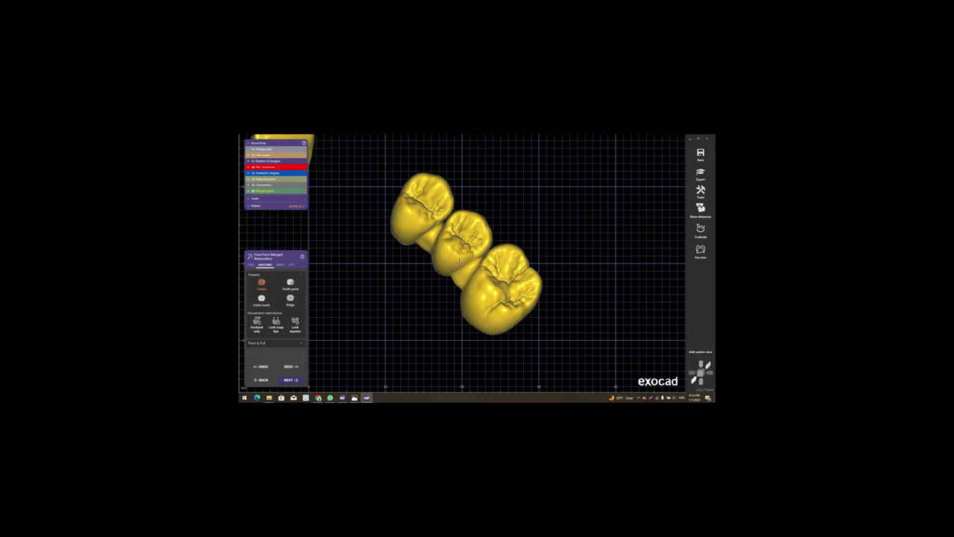
pyautogui.scroll(3, 454, 274)
pyautogui.scroll(-3, 454, 275)
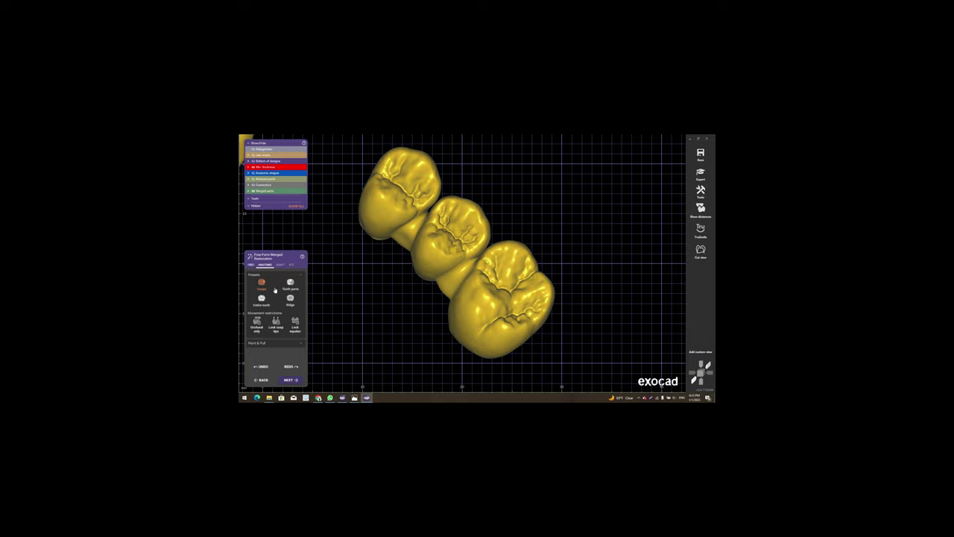
pyautogui.click(251, 264)
pyautogui.click(296, 326)
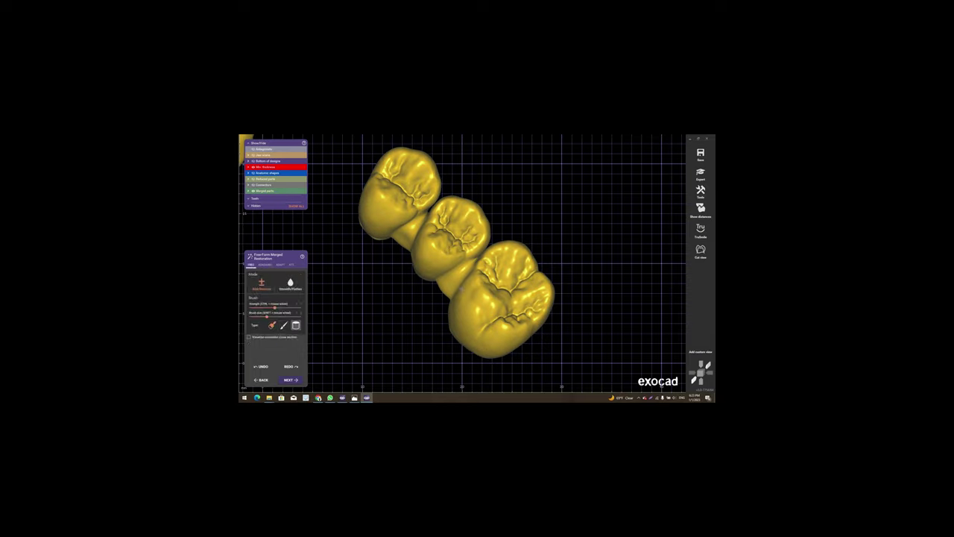
pyautogui.moveTo(463, 298); pyautogui.dragTo(465, 288, button='right')
pyautogui.scroll(3, 464, 246)
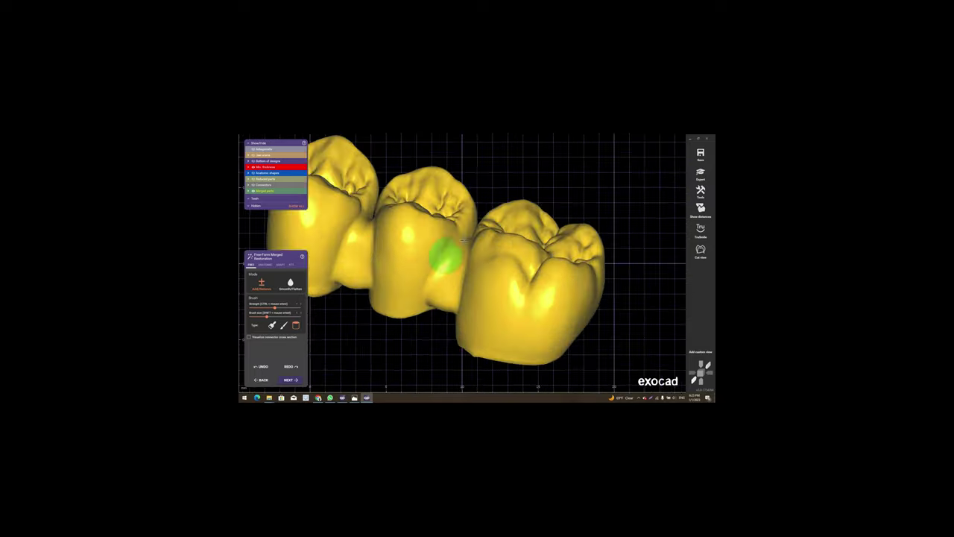
pyautogui.scroll(5, 463, 241)
# Build up material along both connectors with the Add/Remove brush
pyautogui.moveTo(458, 243)
pyautogui.mouseDown()
pyautogui.moveTo(452, 231)
pyautogui.moveTo(440, 260)
pyautogui.moveTo(443, 315)
pyautogui.mouseUp()
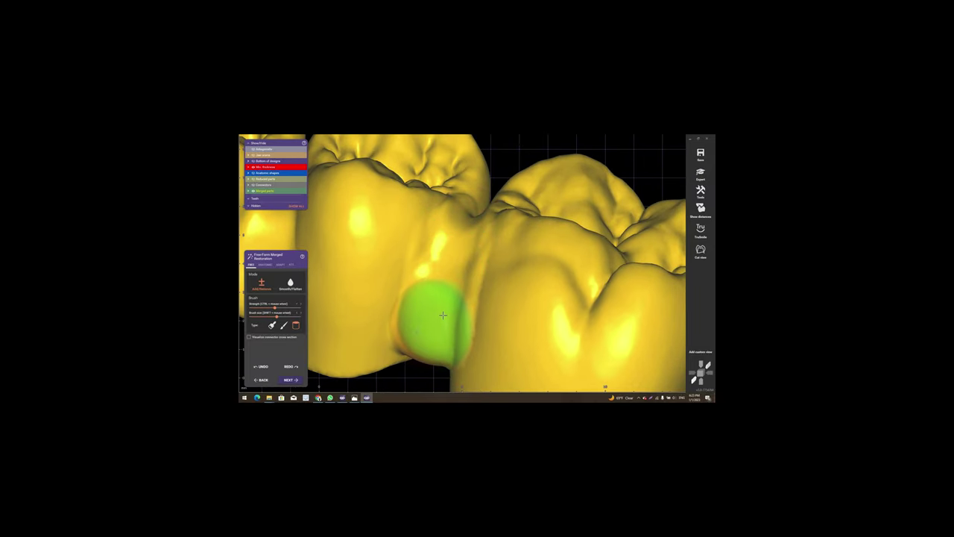
pyautogui.scroll(-5, 442, 315)
pyautogui.scroll(-3, 444, 318)
pyautogui.moveTo(446, 322)
pyautogui.mouseDown(button='right')
pyautogui.moveTo(450, 305)
pyautogui.moveTo(443, 325)
pyautogui.moveTo(452, 339)
pyautogui.mouseUp(button='right')
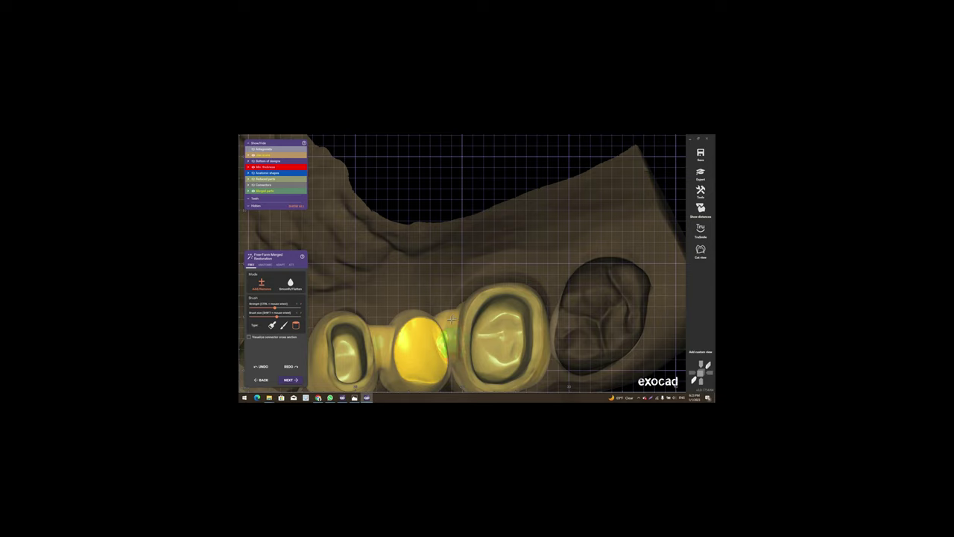
pyautogui.moveTo(451, 319); pyautogui.dragTo(447, 345)
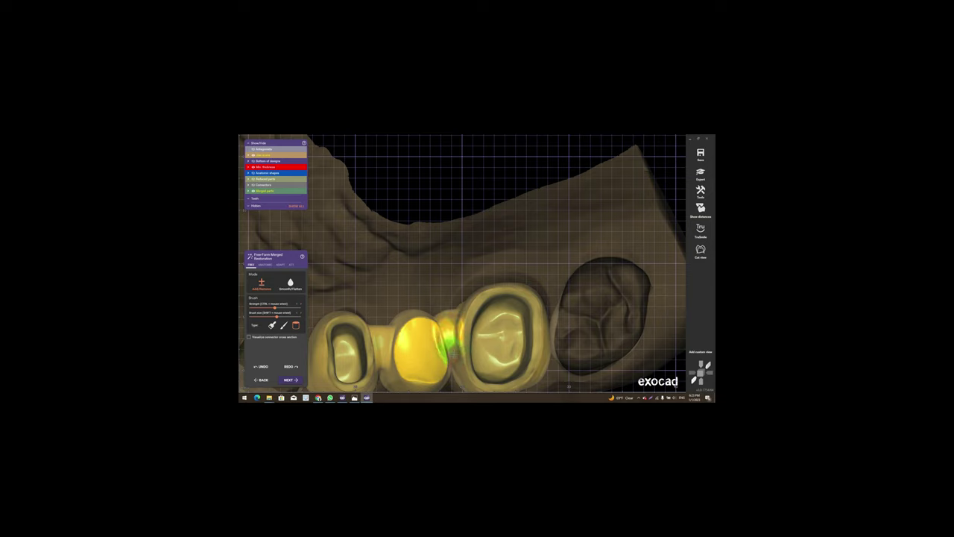
pyautogui.moveTo(384, 355); pyautogui.dragTo(378, 335, button='right')
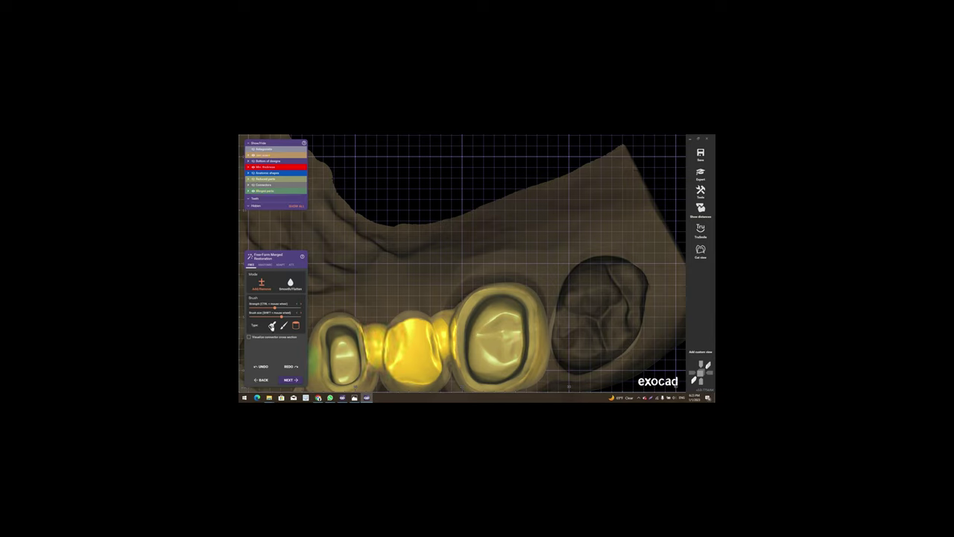
# Smooth the yellow connector surface, zoom out, and return to the Anatomic tab
pyautogui.click(291, 285)
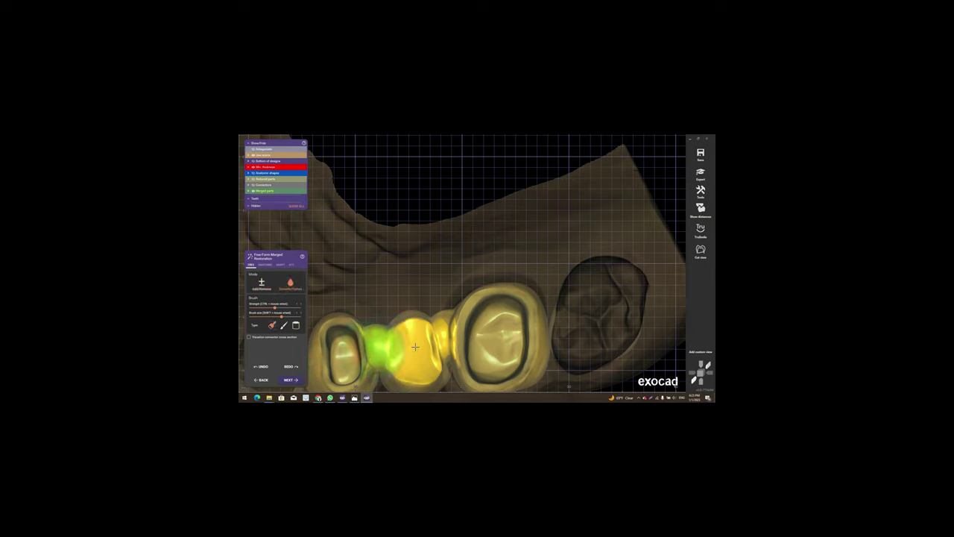
pyautogui.moveTo(429, 341); pyautogui.dragTo(430, 345)
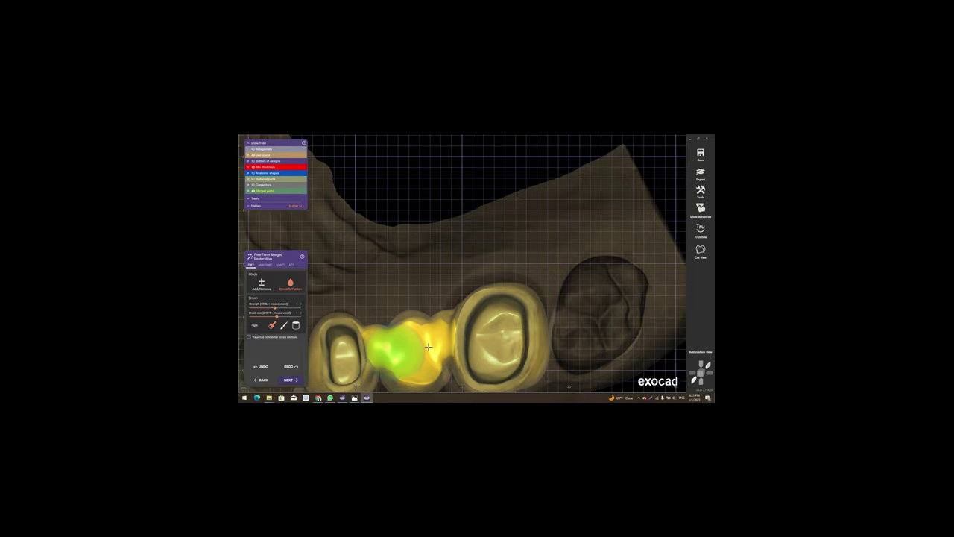
pyautogui.moveTo(430, 344); pyautogui.dragTo(269, 296, button='right')
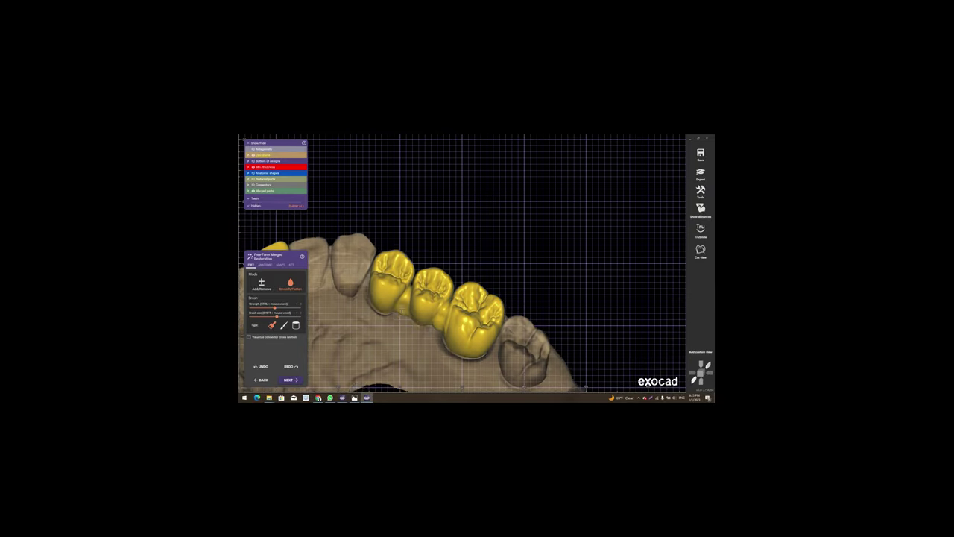
pyautogui.click(266, 265)
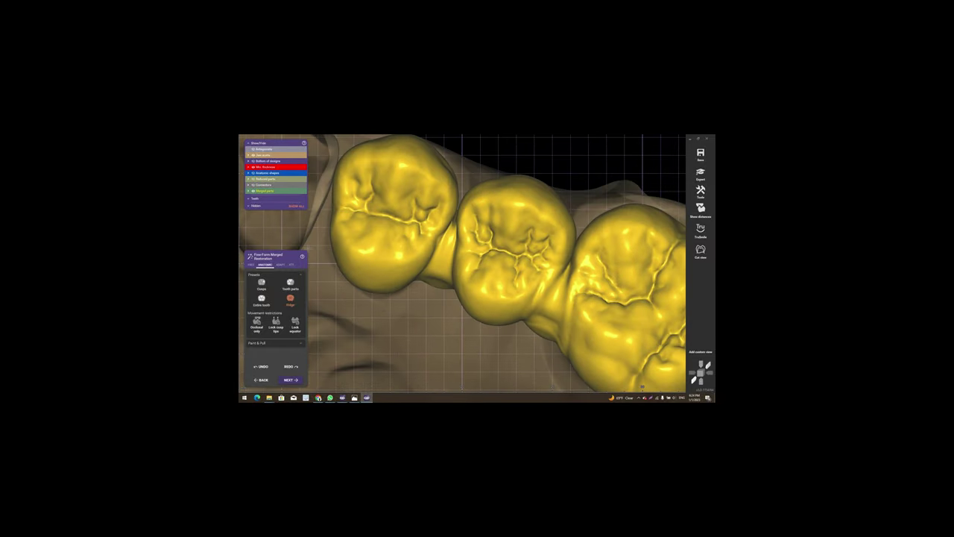
# Select Free sculpting with the Smooth/Flatten brush and a different brush shape
pyautogui.click(251, 265)
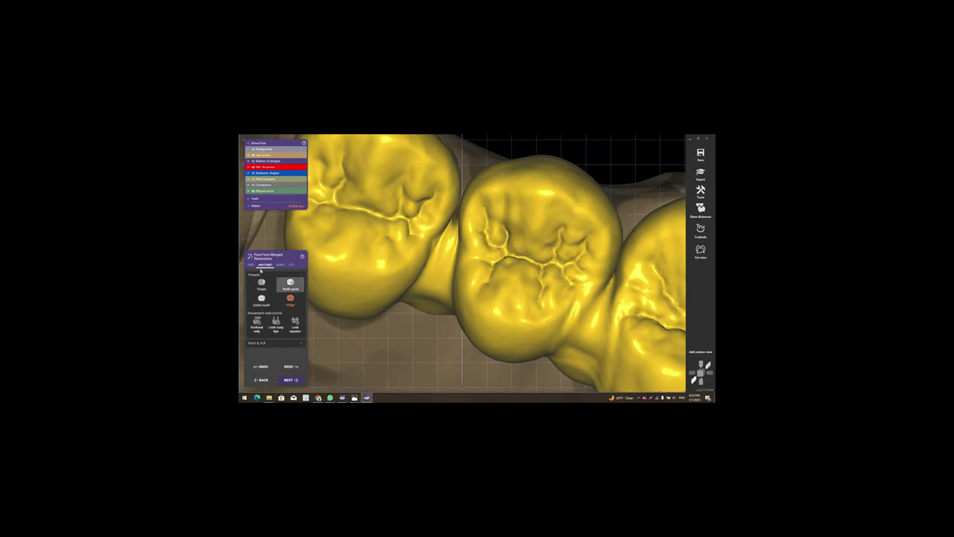
pyautogui.click(290, 283)
pyautogui.click(284, 325)
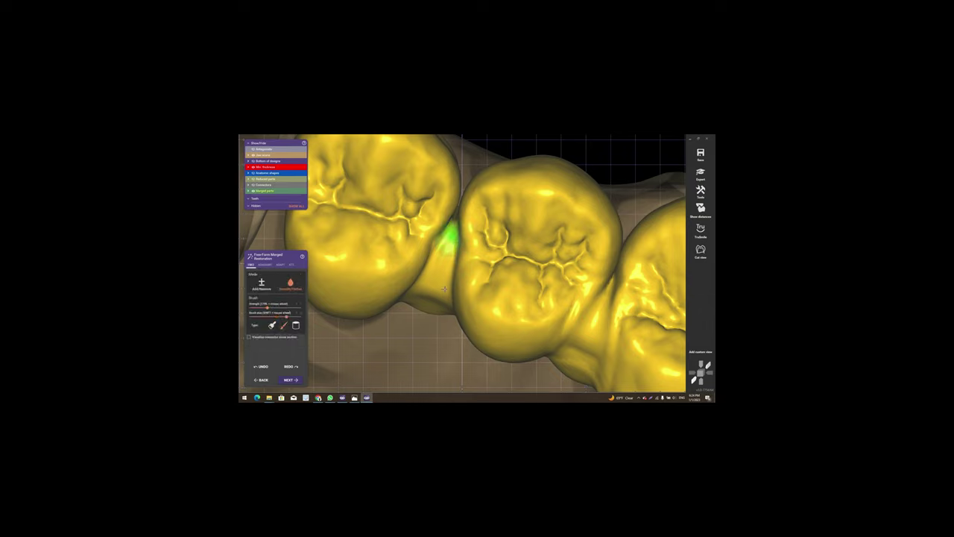
pyautogui.moveTo(437, 277); pyautogui.dragTo(418, 298, button='right')
pyautogui.scroll(-3, 406, 301)
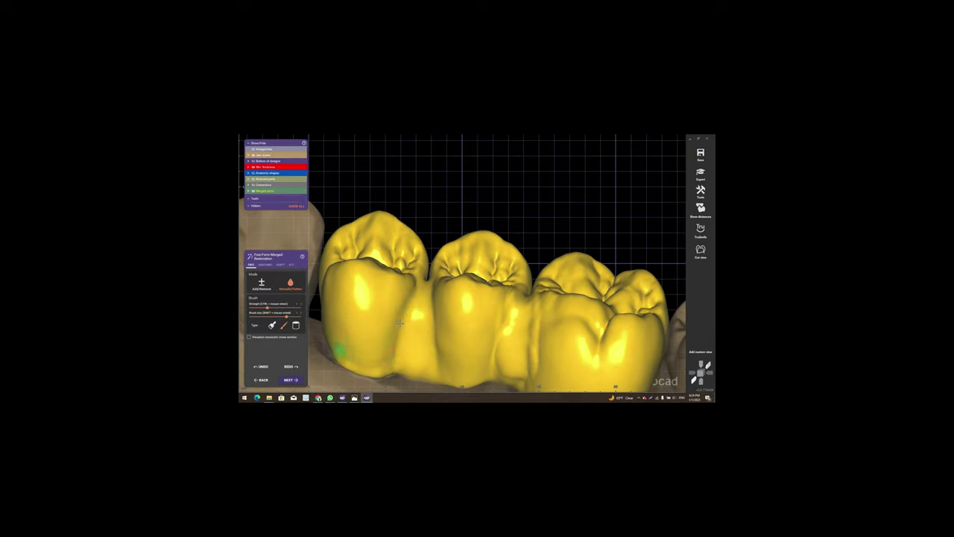
pyautogui.scroll(-3, 401, 322)
# Inspect the smoothed bridge crowns from front, cheek-side and top-down occlusal views
pyautogui.moveTo(400, 323); pyautogui.dragTo(430, 343, button='right')
pyautogui.scroll(3, 430, 343)
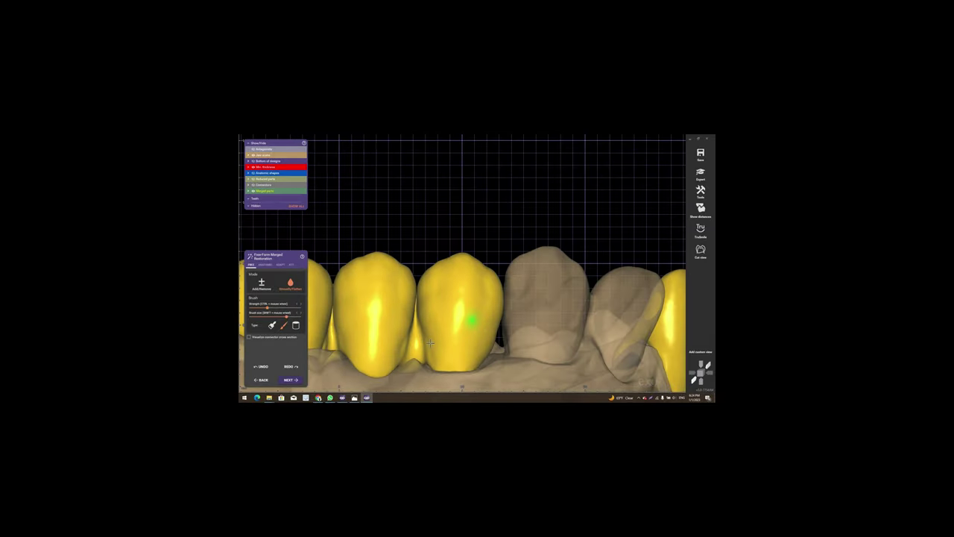
pyautogui.scroll(2, 430, 343)
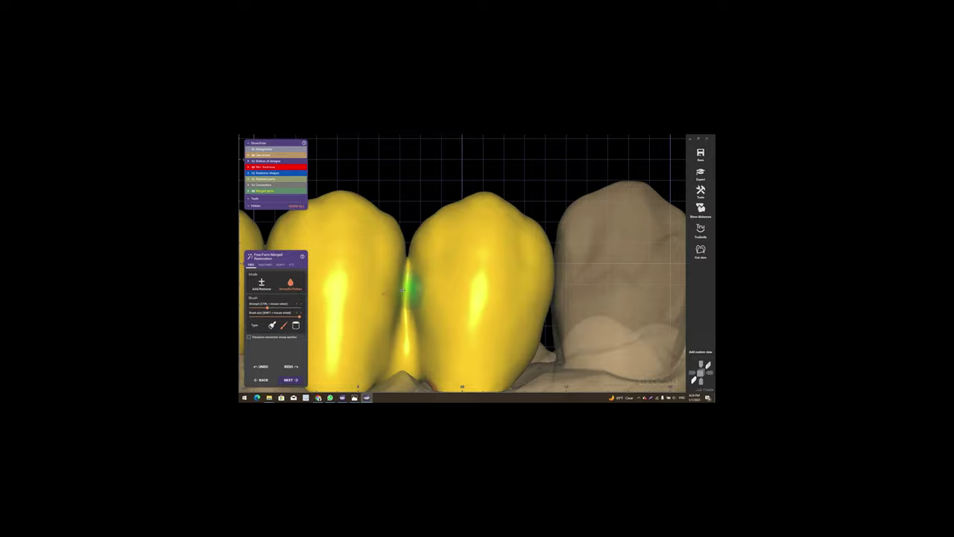
pyautogui.scroll(-3, 412, 326)
pyautogui.moveTo(413, 326)
pyautogui.mouseDown(button='right')
pyautogui.moveTo(379, 229)
pyautogui.moveTo(399, 238)
pyautogui.mouseUp(button='right')
pyautogui.scroll(3, 379, 229)
pyautogui.scroll(5, 400, 238)
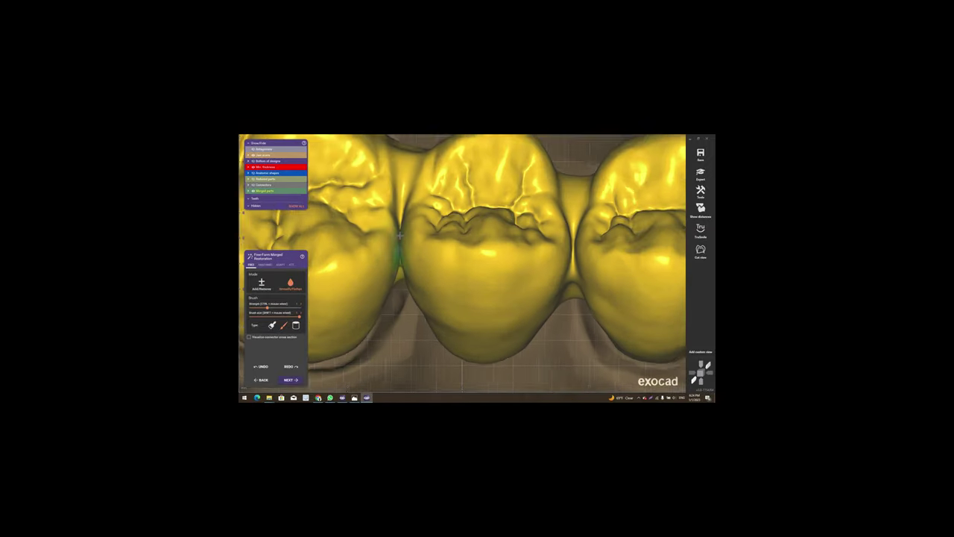
pyautogui.scroll(-3, 399, 239)
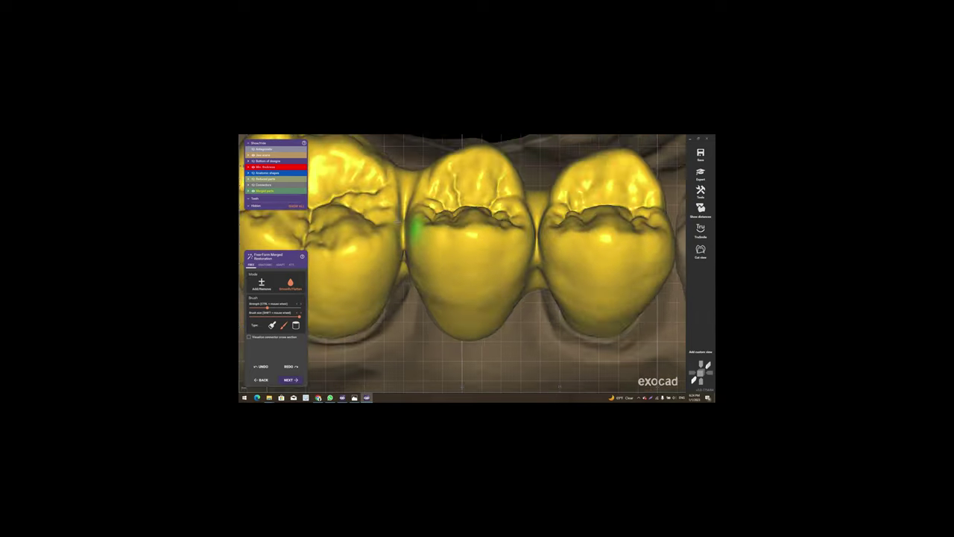
pyautogui.moveTo(399, 238); pyautogui.dragTo(397, 254, button='right')
pyautogui.scroll(3, 398, 254)
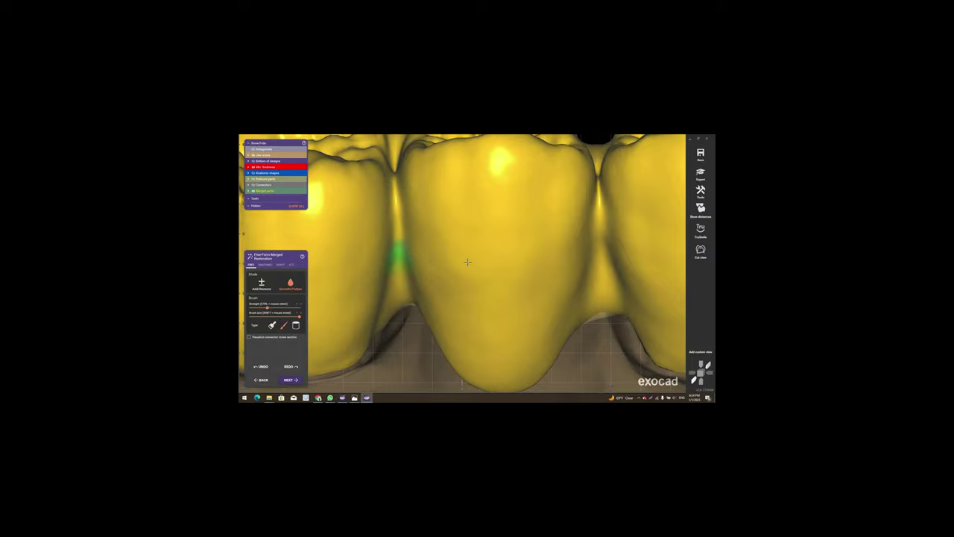
pyautogui.scroll(-5, 468, 262)
pyautogui.moveTo(467, 262); pyautogui.dragTo(462, 233, button='right')
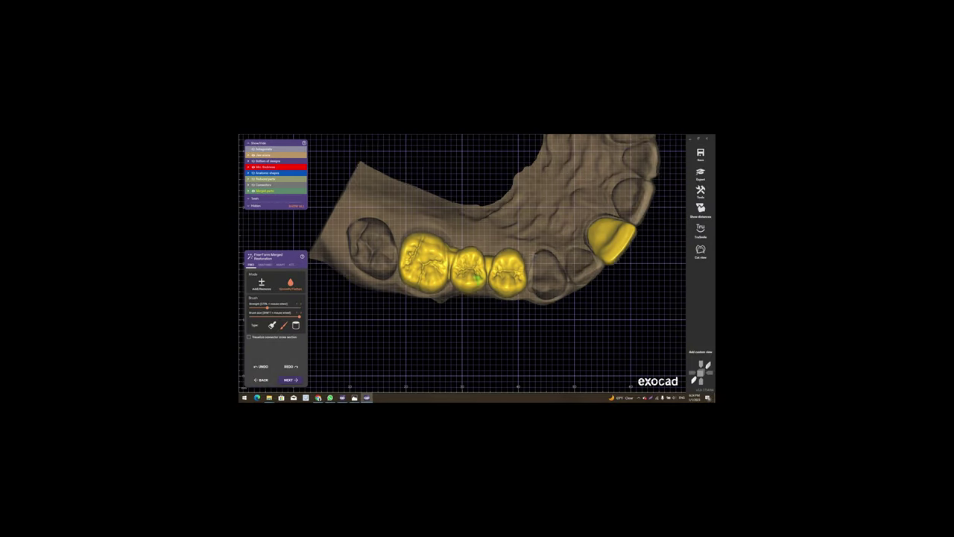
# Zoom in on the yellow anterior bridge unit and smooth its inner surface with the Smooth/Flatten brush
pyautogui.moveTo(473, 275)
pyautogui.mouseDown(button='right')
pyautogui.moveTo(437, 251)
pyautogui.moveTo(445, 253)
pyautogui.moveTo(292, 276)
pyautogui.moveTo(448, 217)
pyautogui.moveTo(340, 276)
pyautogui.mouseUp(button='right')
pyautogui.scroll(3, 437, 251)
pyautogui.scroll(3, 447, 216)
pyautogui.scroll(3, 340, 276)
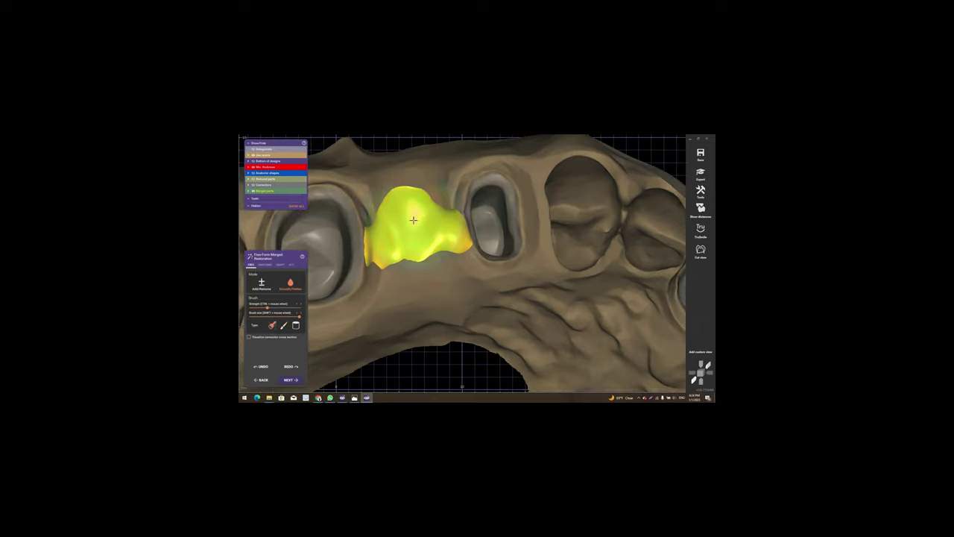
pyautogui.moveTo(413, 220); pyautogui.dragTo(413, 220, button='right')
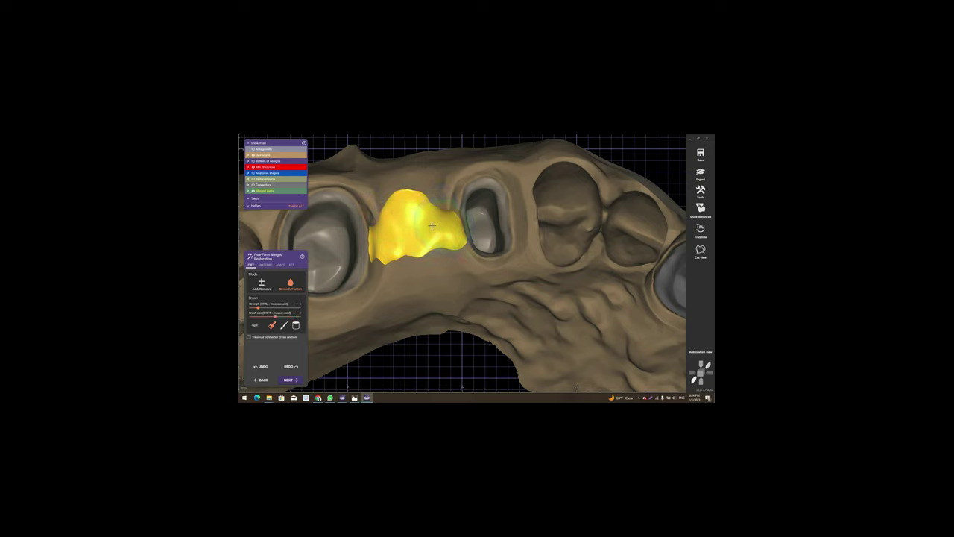
pyautogui.moveTo(418, 187); pyautogui.dragTo(438, 213, button='right')
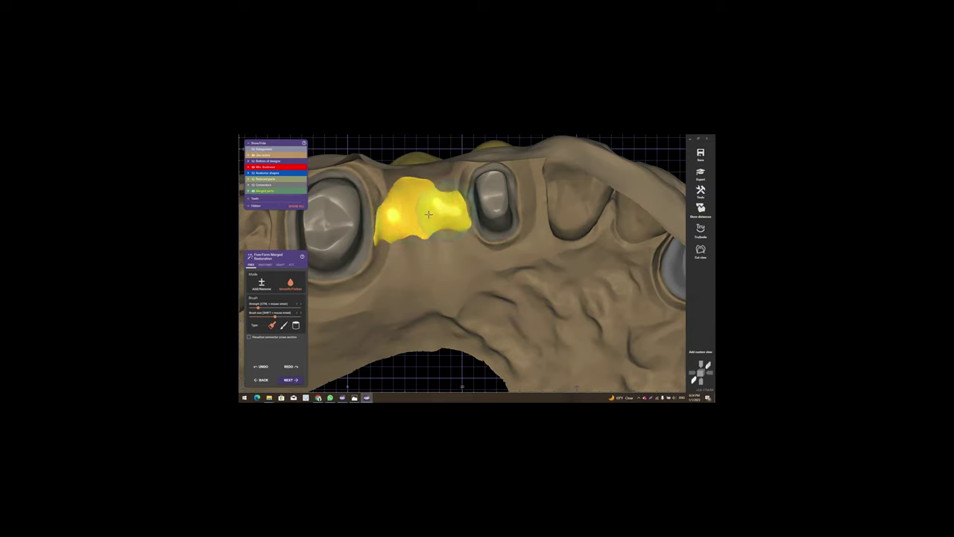
pyautogui.moveTo(429, 214); pyautogui.dragTo(400, 204, button='right')
pyautogui.scroll(5, 400, 204)
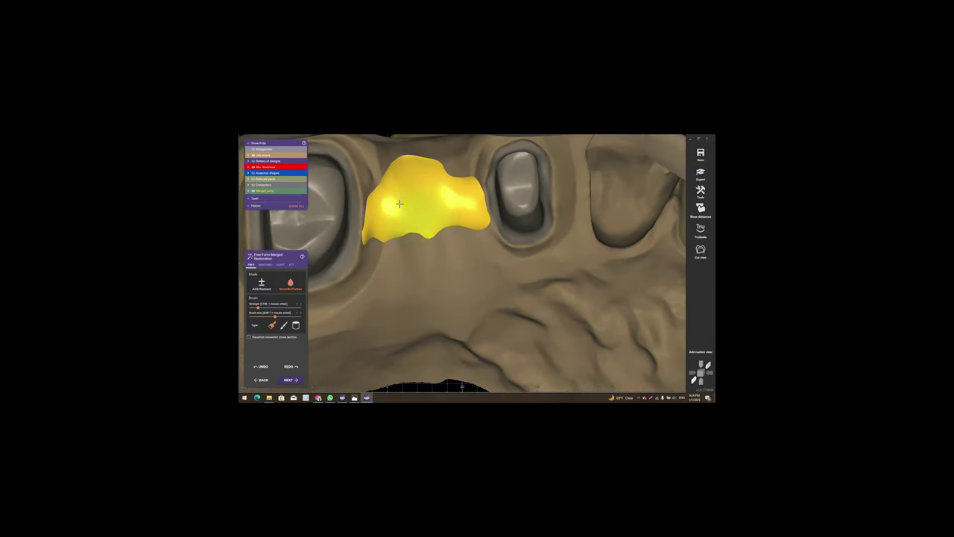
pyautogui.moveTo(399, 203); pyautogui.dragTo(452, 210)
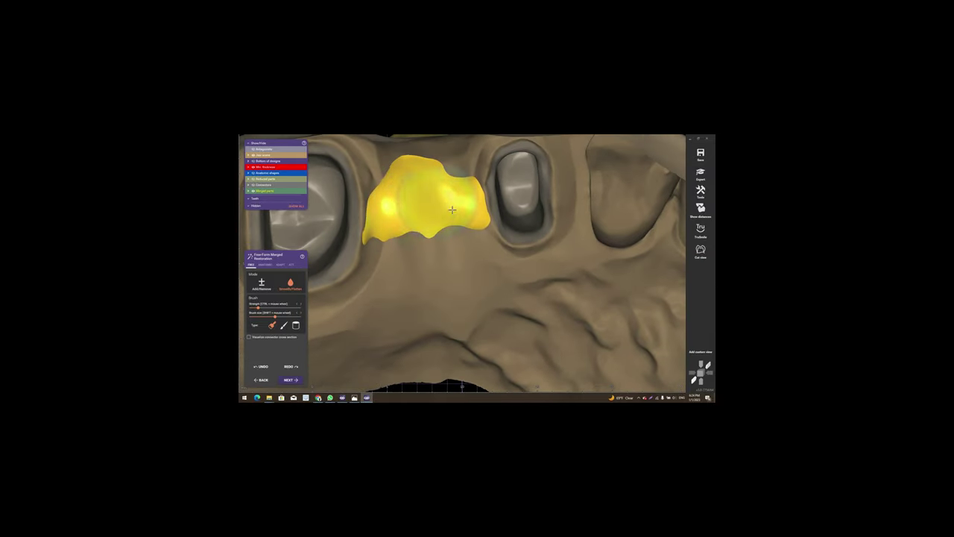
pyautogui.scroll(-5, 452, 209)
pyautogui.moveTo(452, 209); pyautogui.dragTo(458, 290, button='right')
# Check the restoration from an occlusal view and finish the free-form editing
pyautogui.scroll(1, 458, 289)
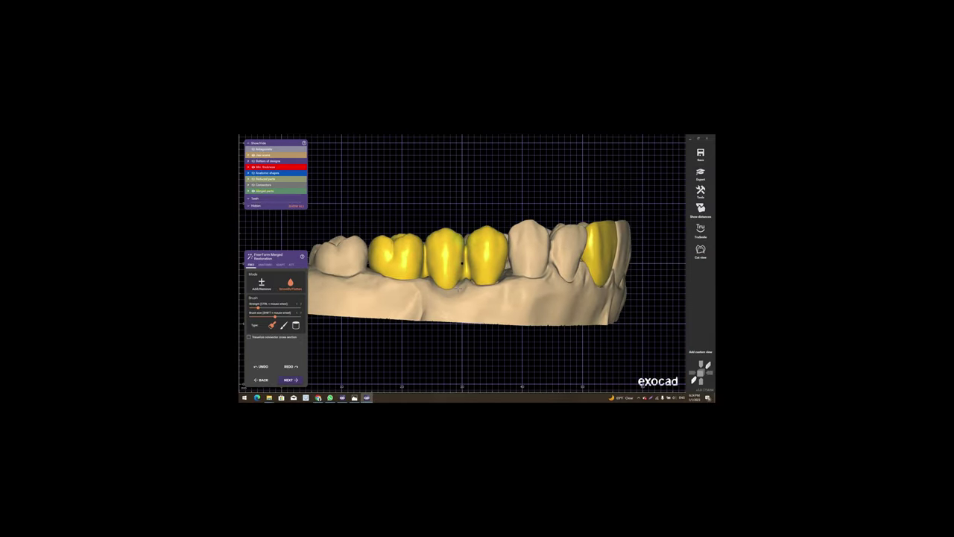
pyautogui.scroll(3, 457, 290)
pyautogui.scroll(2, 448, 295)
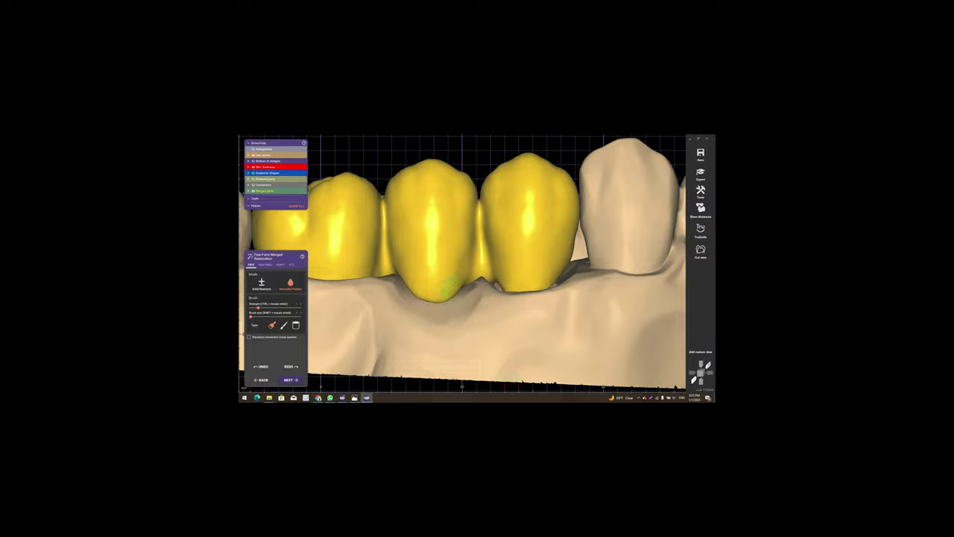
pyautogui.scroll(-3, 432, 294)
pyautogui.moveTo(433, 294); pyautogui.dragTo(334, 265, button='right')
pyautogui.scroll(-2, 334, 265)
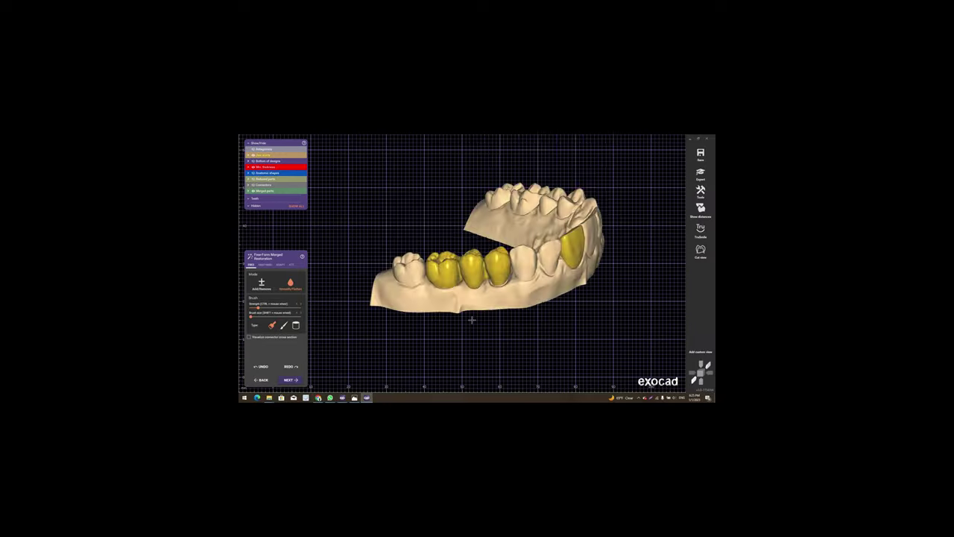
pyautogui.moveTo(470, 319)
pyautogui.mouseDown(button='right')
pyautogui.moveTo(447, 284)
pyautogui.moveTo(468, 285)
pyautogui.mouseUp(button='right')
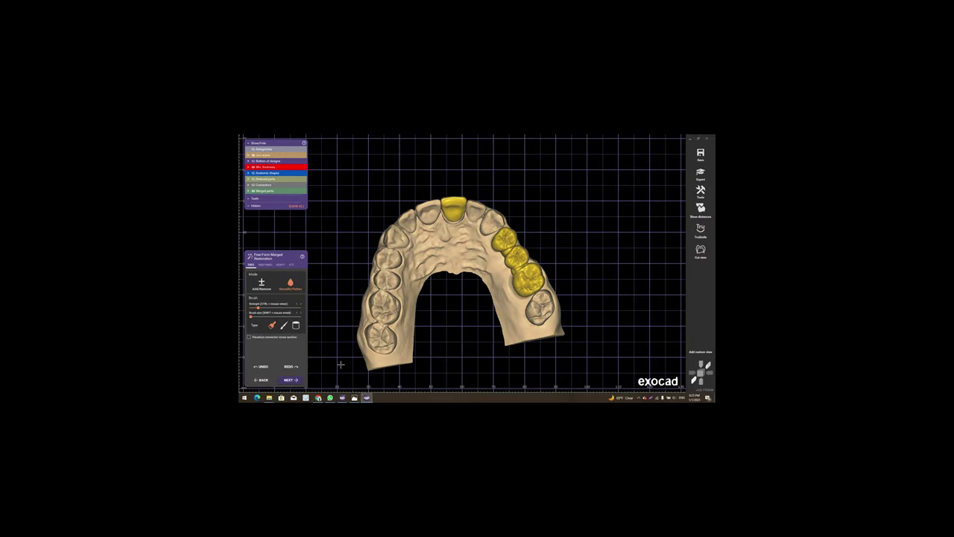
pyautogui.moveTo(341, 364); pyautogui.dragTo(302, 381, button='right')
pyautogui.click(303, 378)
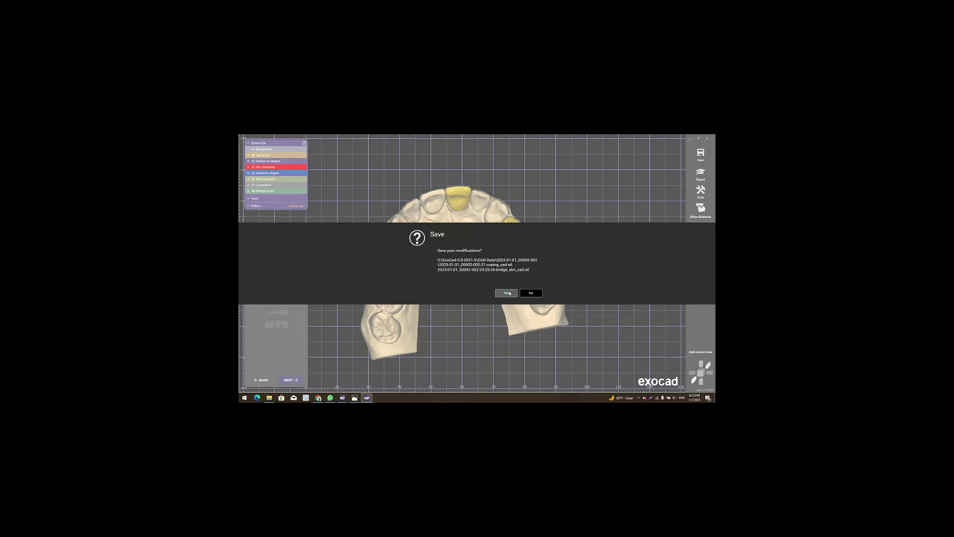
# Save the restoration design and choose 'Design model' to start model creation
pyautogui.click(507, 292)
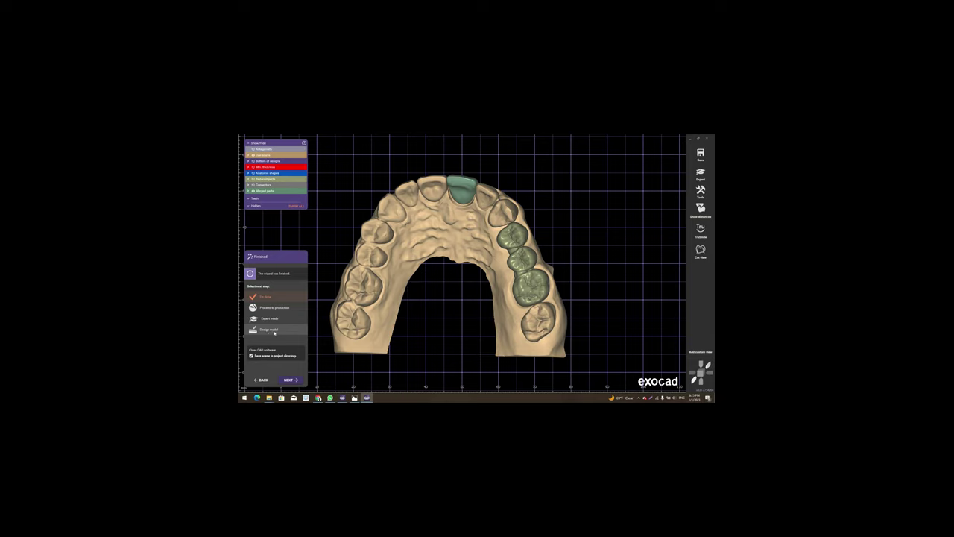
pyautogui.click(298, 332)
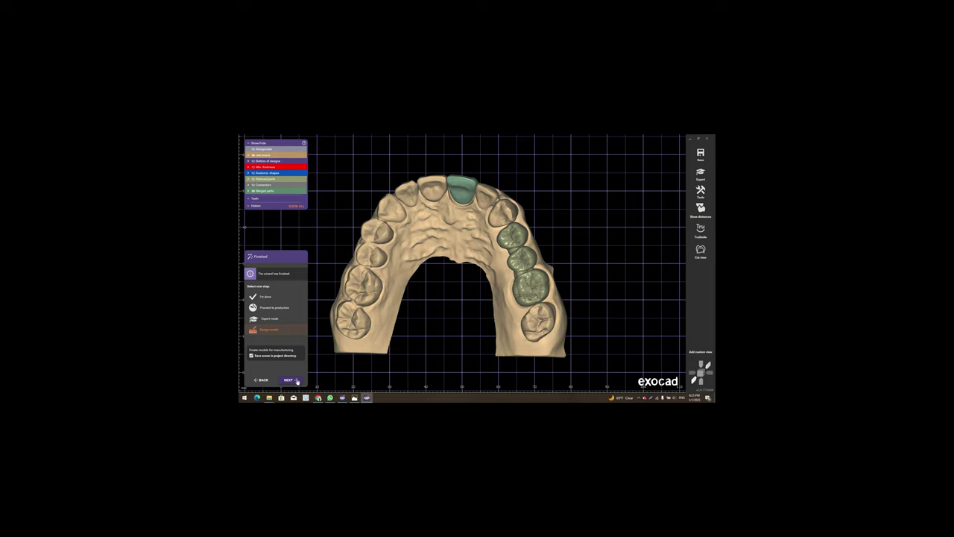
pyautogui.click(296, 380)
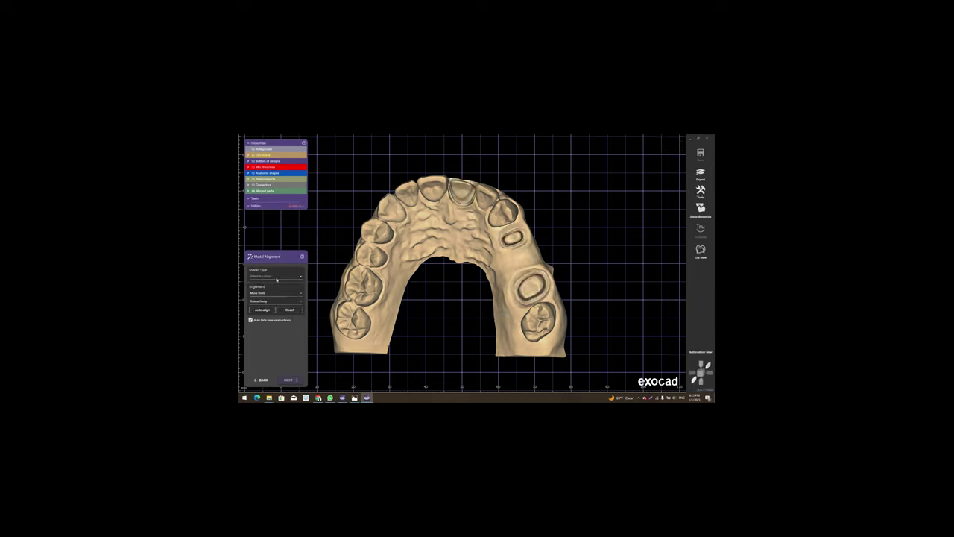
# Choose 'Plateless model (cutout disc)' as the model type
pyautogui.click(277, 277)
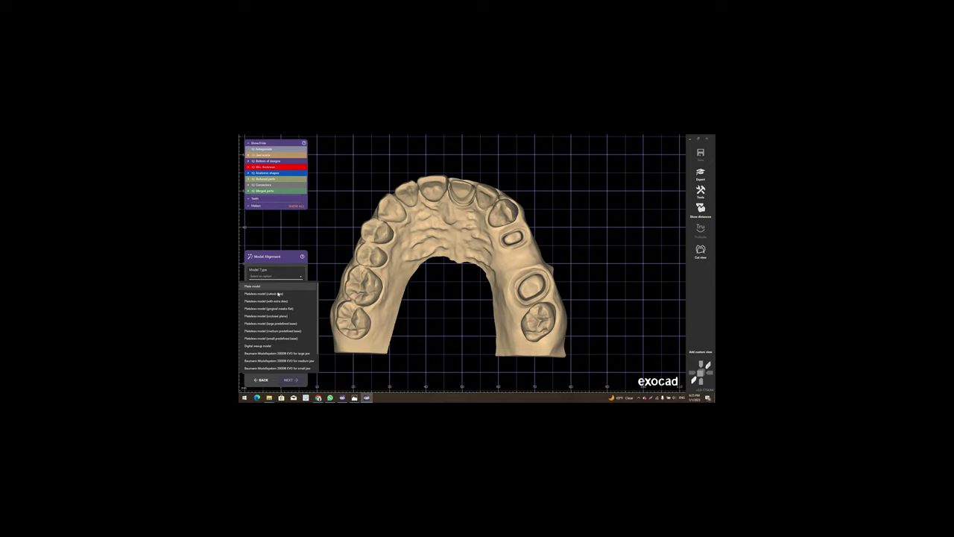
pyautogui.click(279, 294)
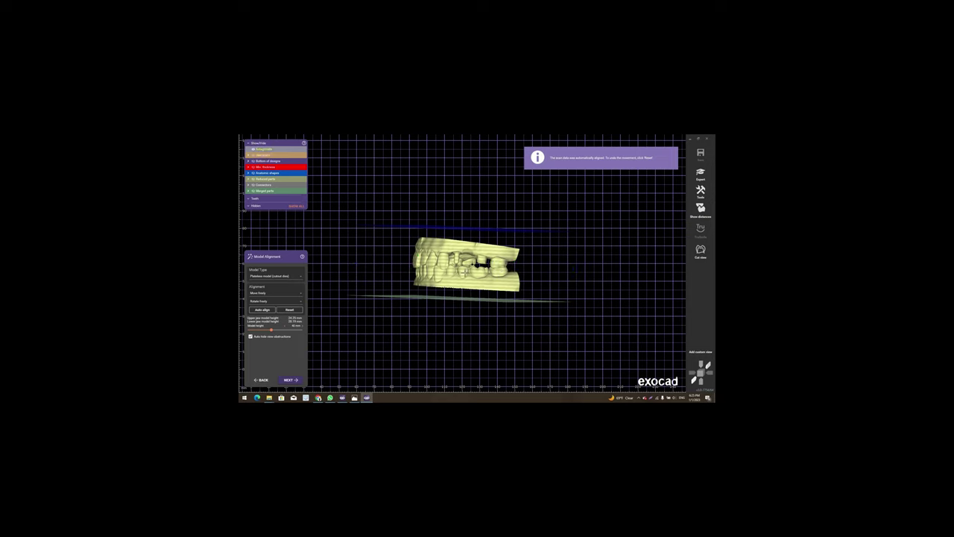
pyautogui.moveTo(477, 264)
pyautogui.mouseDown()
pyautogui.moveTo(466, 267)
pyautogui.moveTo(555, 273)
pyautogui.mouseUp()
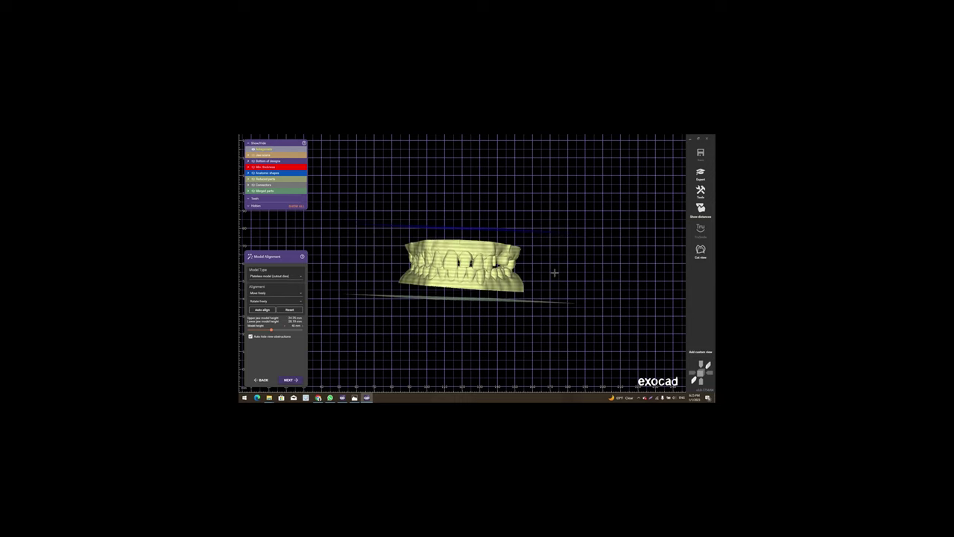
pyautogui.moveTo(552, 266); pyautogui.dragTo(547, 271)
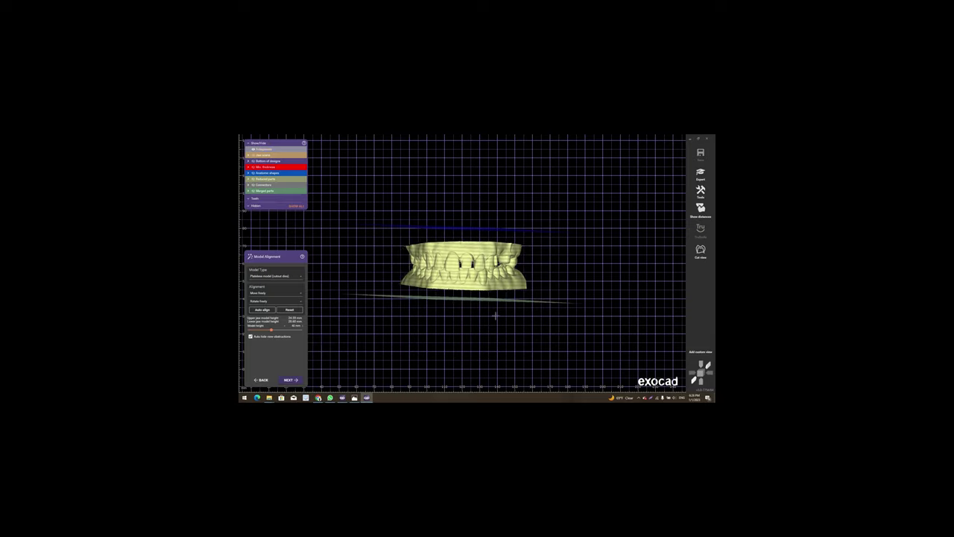
pyautogui.moveTo(496, 316); pyautogui.dragTo(450, 276, button='right')
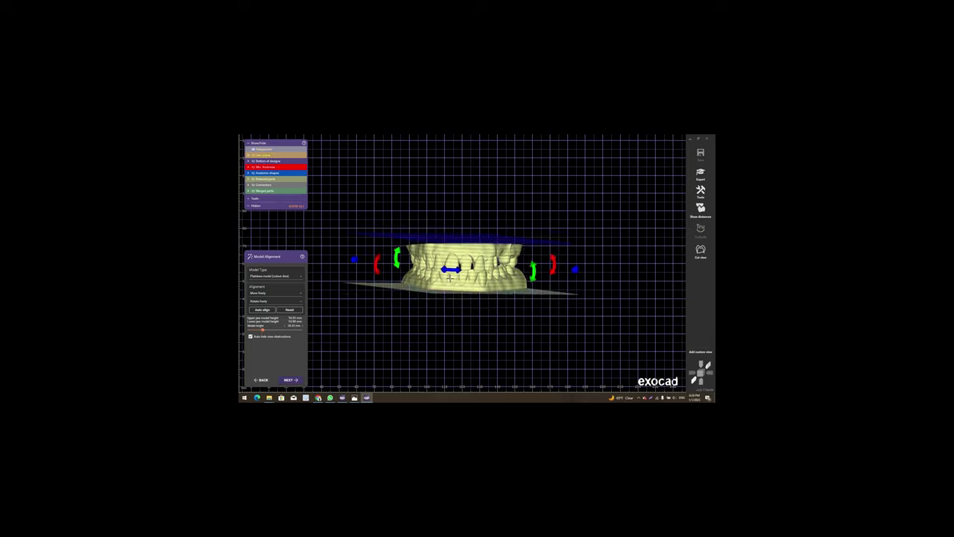
# Level the jaw with the rotate handles and accept the alignment
pyautogui.scroll(5, 471, 276)
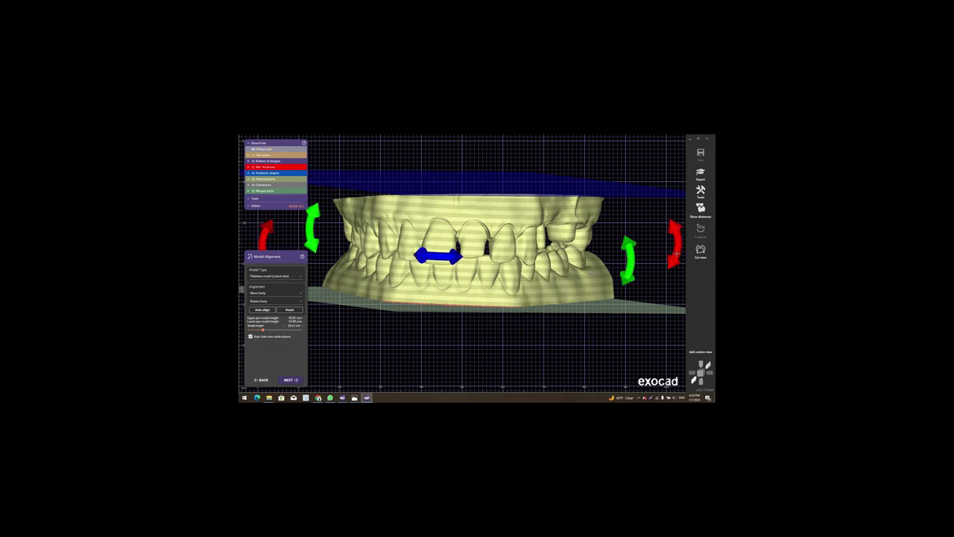
pyautogui.moveTo(674, 253); pyautogui.dragTo(501, 276)
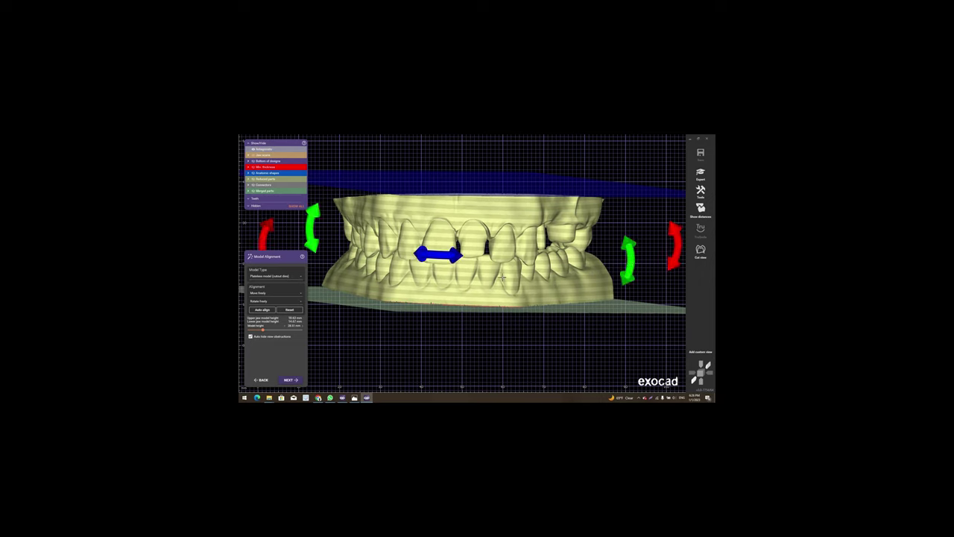
pyautogui.moveTo(502, 276)
pyautogui.mouseDown(button='right')
pyautogui.moveTo(530, 276)
pyautogui.moveTo(430, 278)
pyautogui.moveTo(507, 291)
pyautogui.mouseUp(button='right')
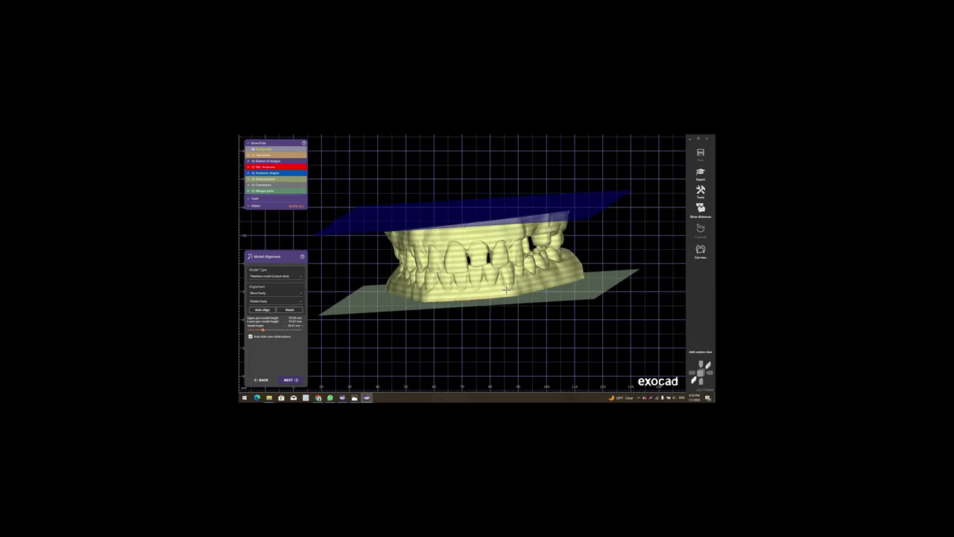
pyautogui.moveTo(506, 290); pyautogui.dragTo(610, 254, button='right')
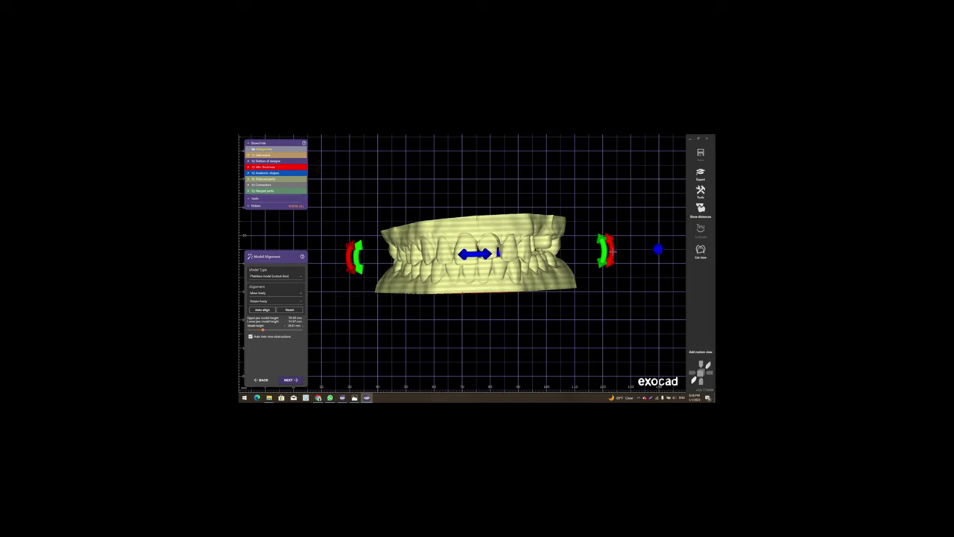
pyautogui.moveTo(610, 253); pyautogui.dragTo(609, 259)
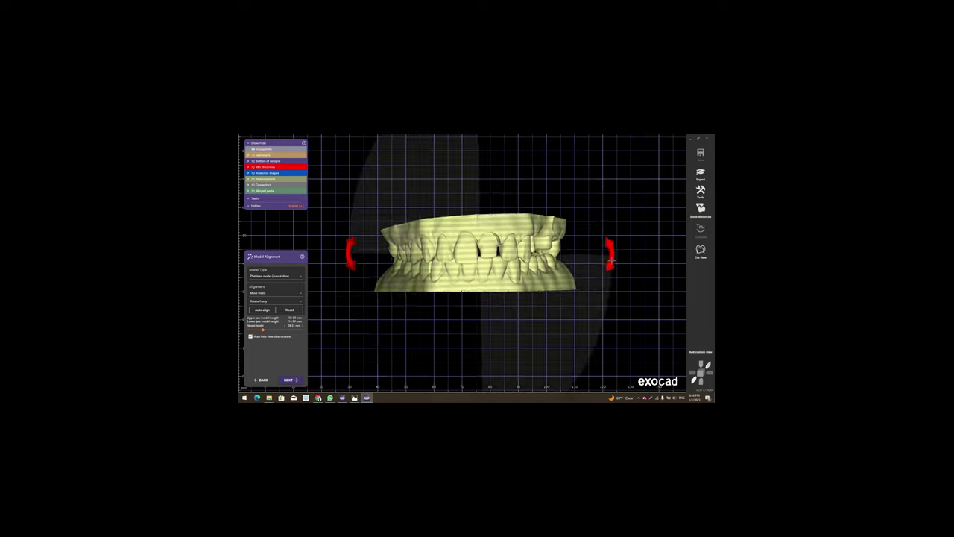
pyautogui.scroll(-3, 529, 293)
pyautogui.scroll(-3, 507, 296)
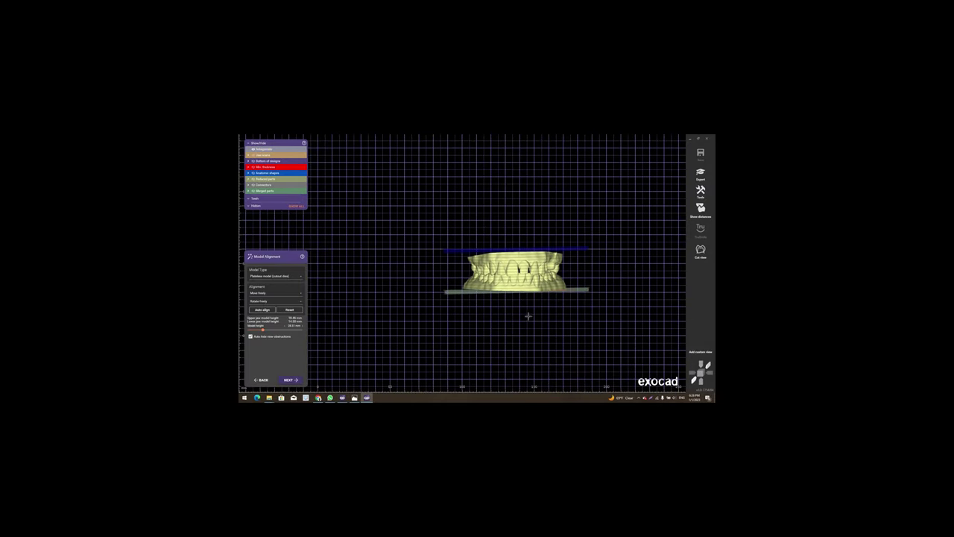
pyautogui.scroll(3, 515, 322)
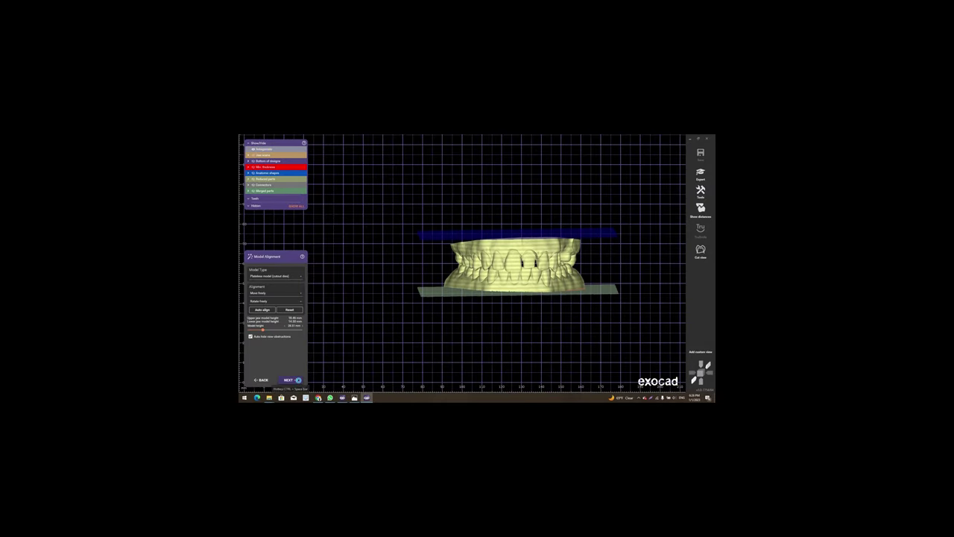
pyautogui.click(297, 379)
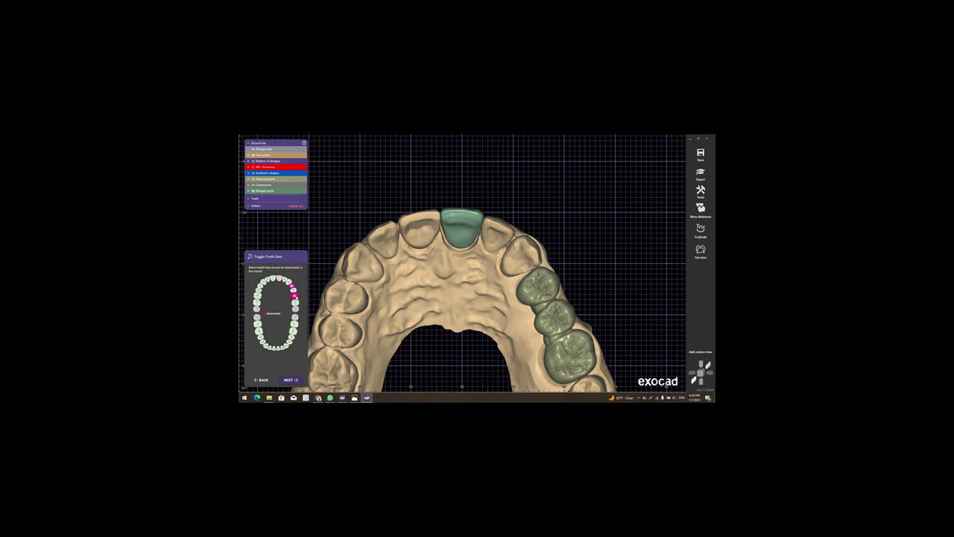
# Untoggle the magenta incisor so no tooth is a detachable die, then continue
pyautogui.click(295, 296)
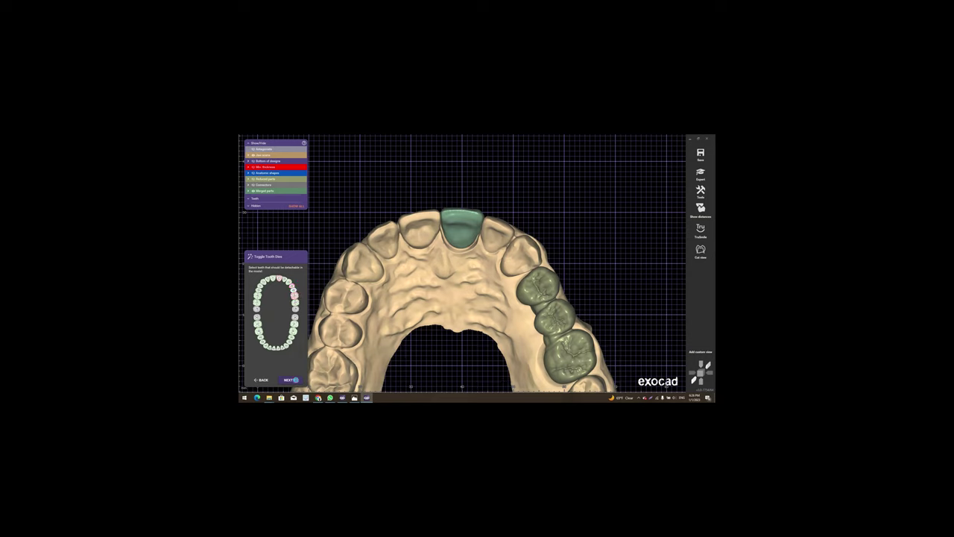
pyautogui.click(296, 380)
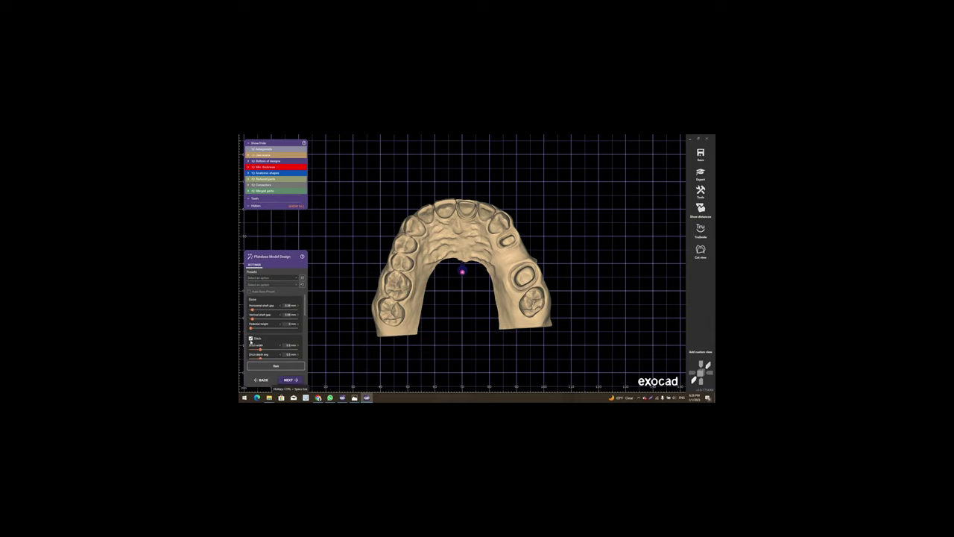
# Generate the plateless arch models and advance to Model Attachments, viewing the jaw from the front
pyautogui.click(276, 368)
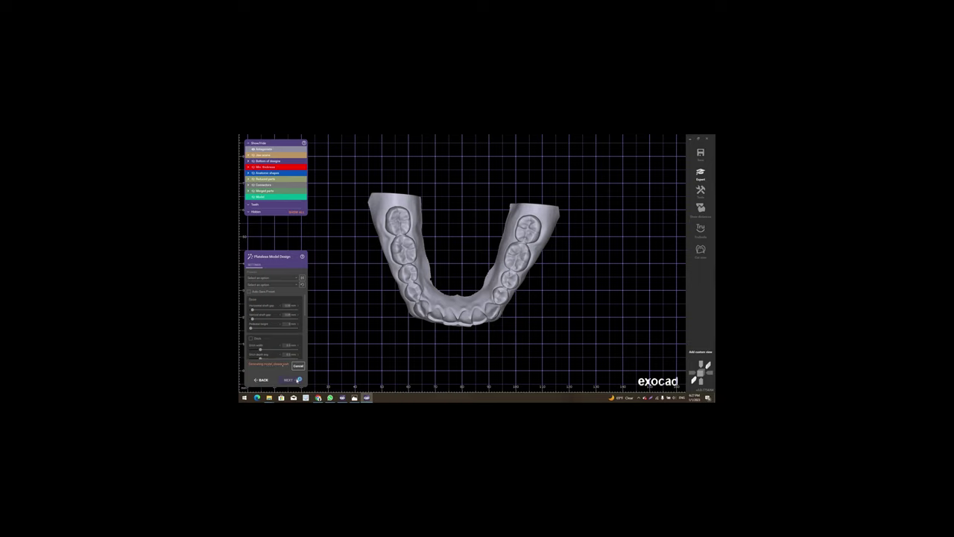
pyautogui.click(411, 200)
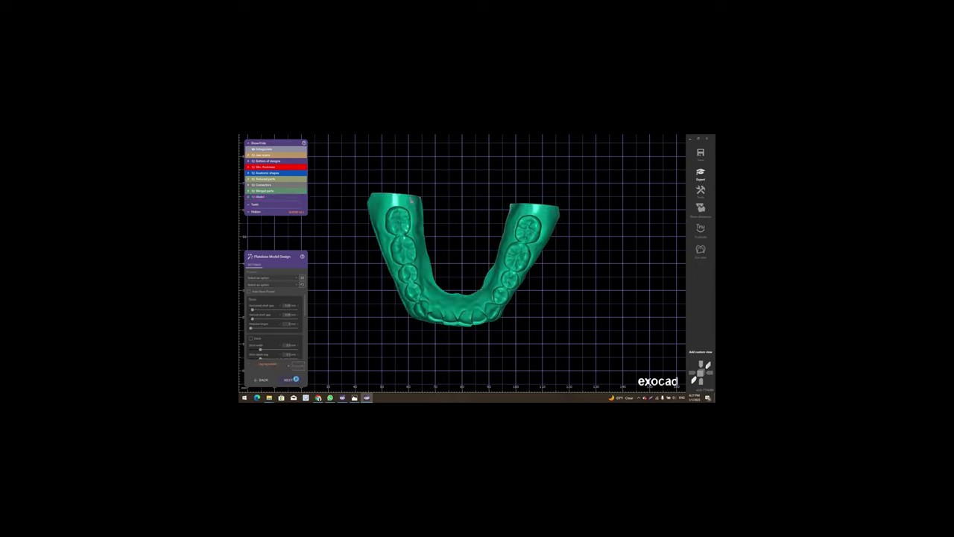
pyautogui.click(293, 380)
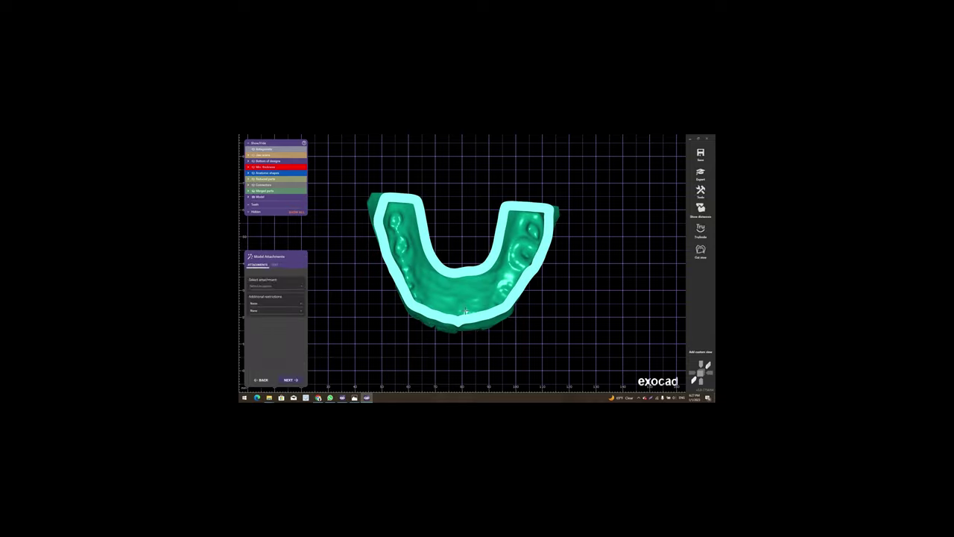
pyautogui.moveTo(467, 282); pyautogui.dragTo(522, 316, button='right')
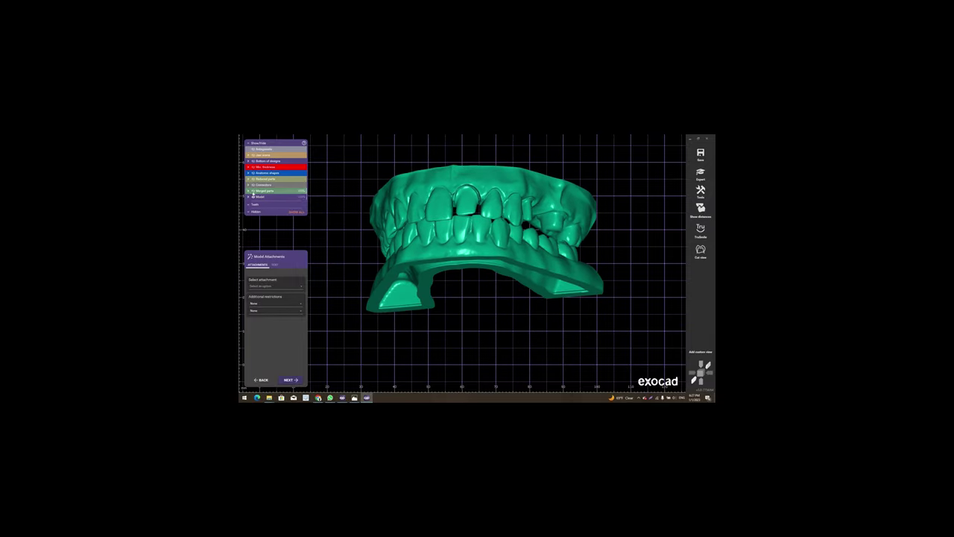
# Show merged parts and add Support Pin (Improved) attachments with a 2.5 mm bulge height
pyautogui.click(253, 191)
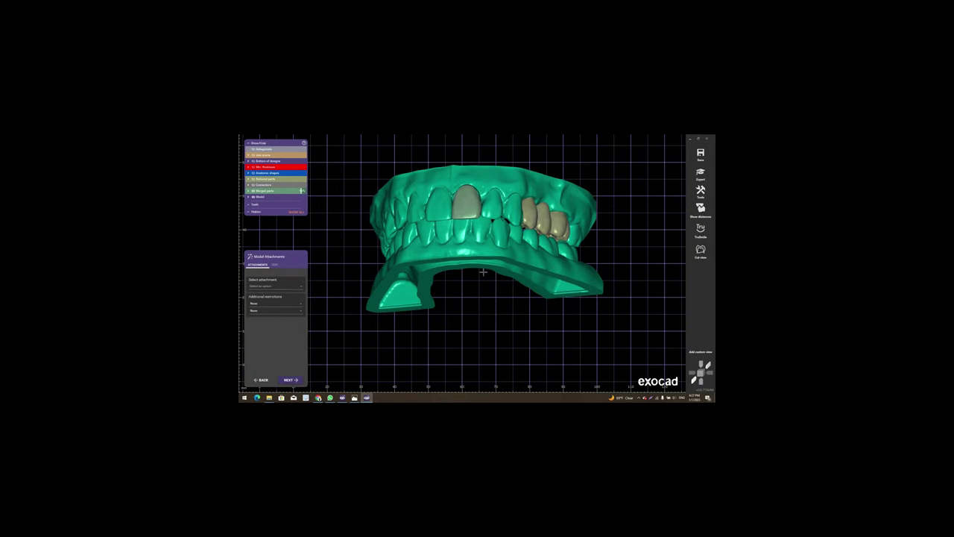
pyautogui.moveTo(483, 272)
pyautogui.mouseDown(button='right')
pyautogui.moveTo(497, 266)
pyautogui.moveTo(486, 309)
pyautogui.moveTo(524, 319)
pyautogui.moveTo(462, 261)
pyautogui.moveTo(272, 270)
pyautogui.mouseUp(button='right')
pyautogui.scroll(-3, 462, 262)
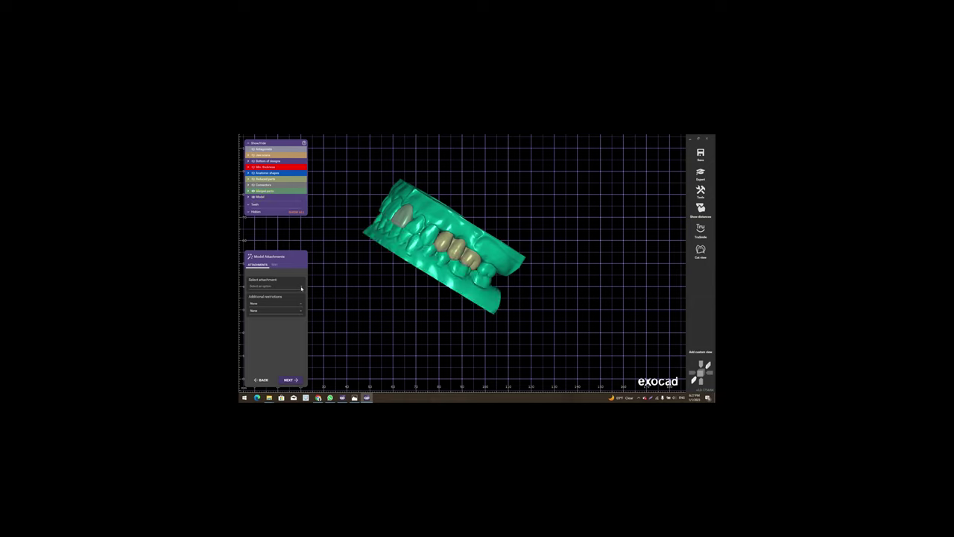
pyautogui.click(301, 288)
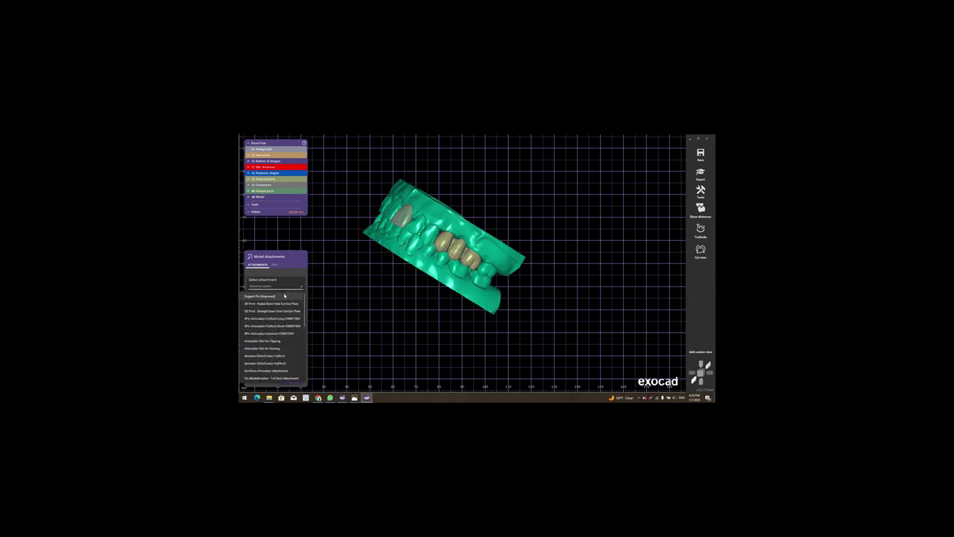
pyautogui.press('Return')
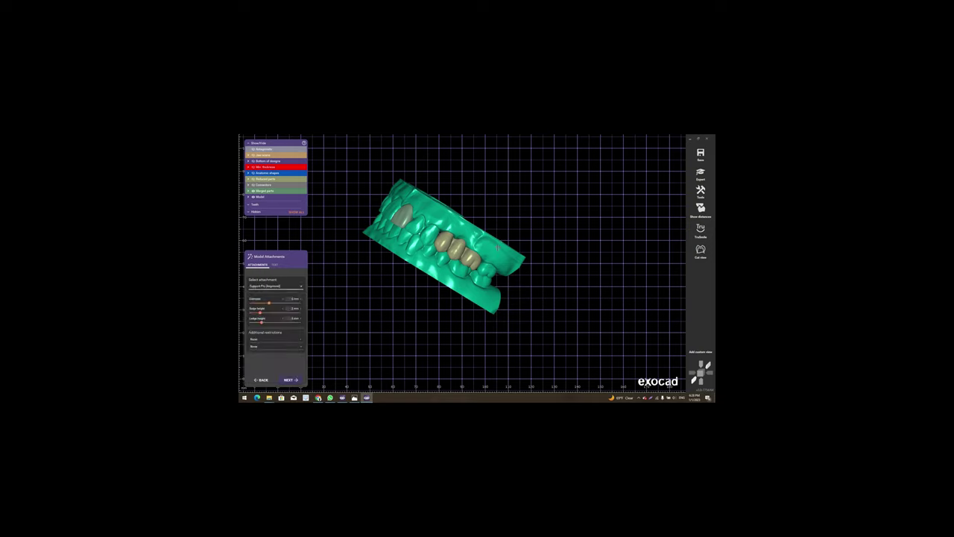
pyautogui.moveTo(494, 287)
pyautogui.mouseDown(button='right')
pyautogui.moveTo(525, 266)
pyautogui.moveTo(313, 307)
pyautogui.mouseUp(button='right')
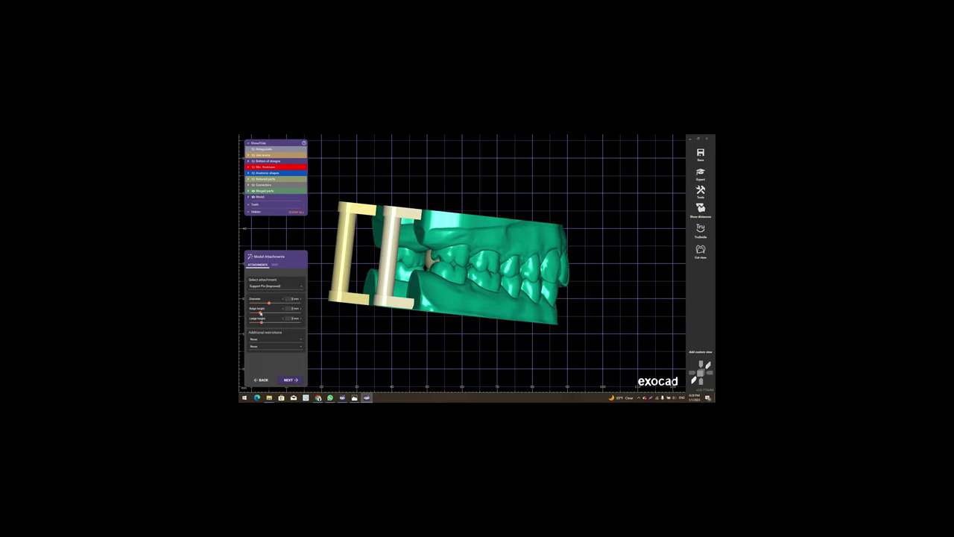
pyautogui.click(268, 313)
pyautogui.click(274, 265)
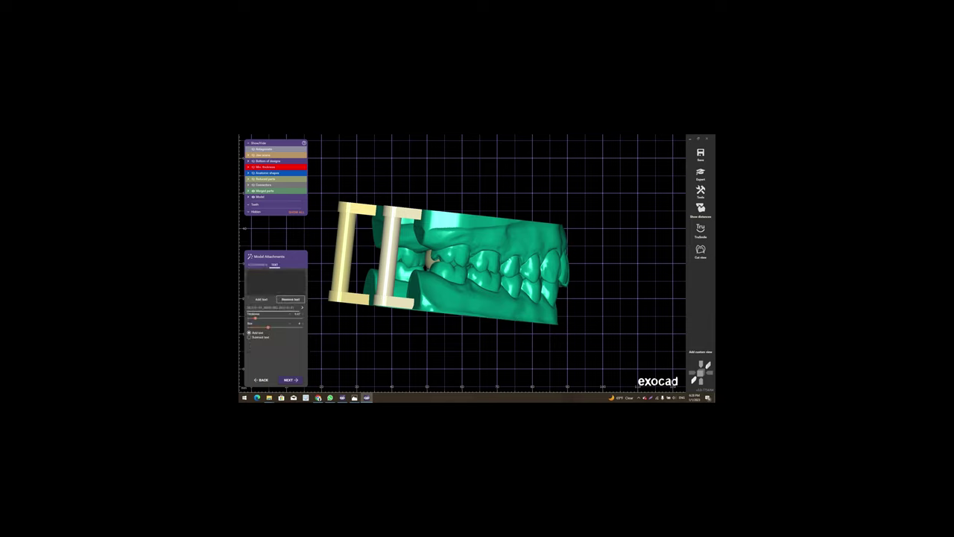
# Replace the default label text with the patient's name
pyautogui.click(298, 299)
pyautogui.write('Morrow')
pyautogui.press('Return')
# Apply the attachments and inspect the calculated model from the front and occlusal side
pyautogui.click(291, 381)
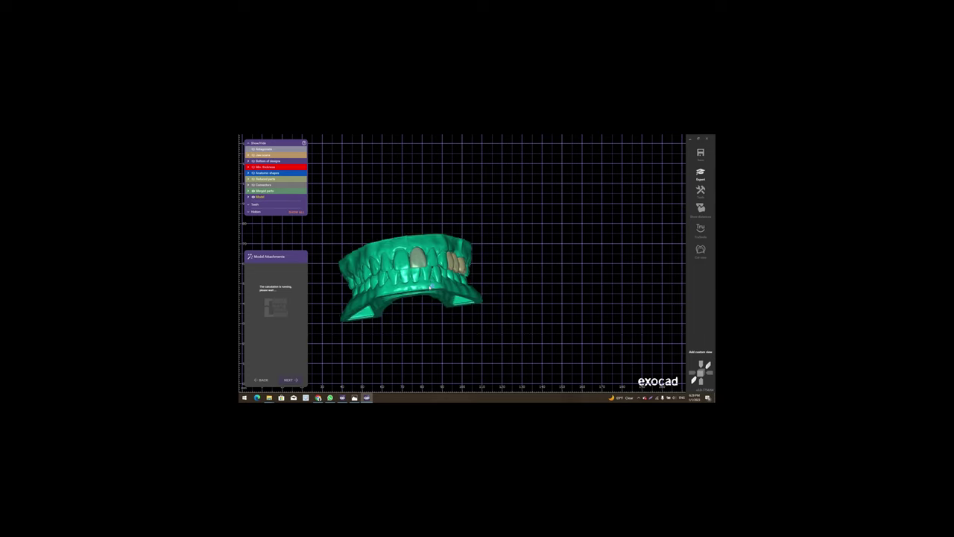
pyautogui.moveTo(430, 287); pyautogui.dragTo(430, 335, button='right')
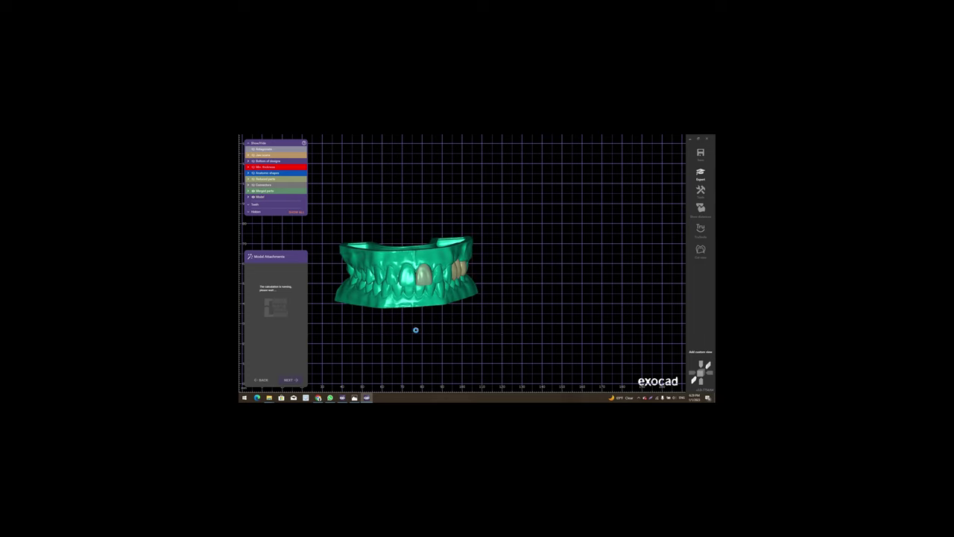
pyautogui.moveTo(441, 340)
pyautogui.mouseDown(button='right')
pyautogui.moveTo(445, 314)
pyautogui.moveTo(395, 314)
pyautogui.mouseUp(button='right')
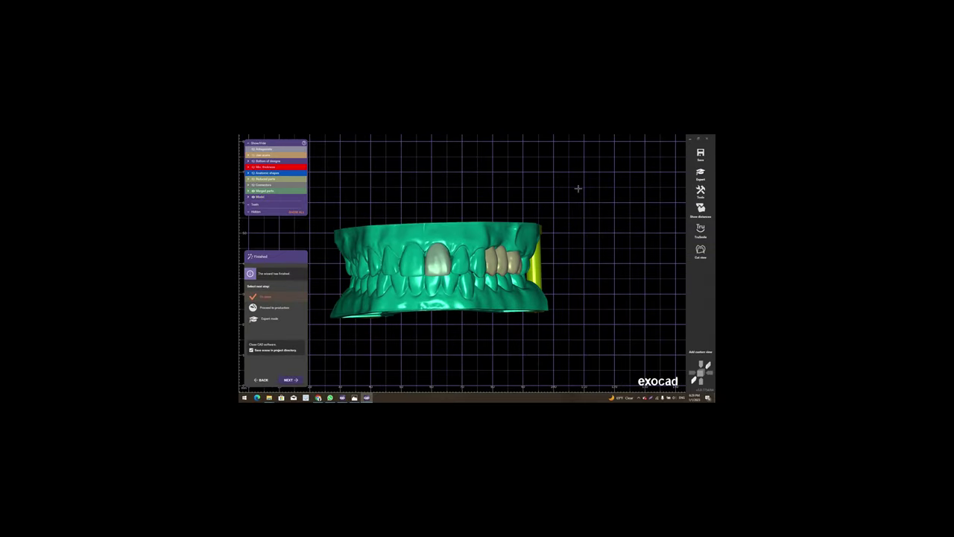
# Reopen Model Attachments and remove the previous label text
pyautogui.rightClick(604, 277)
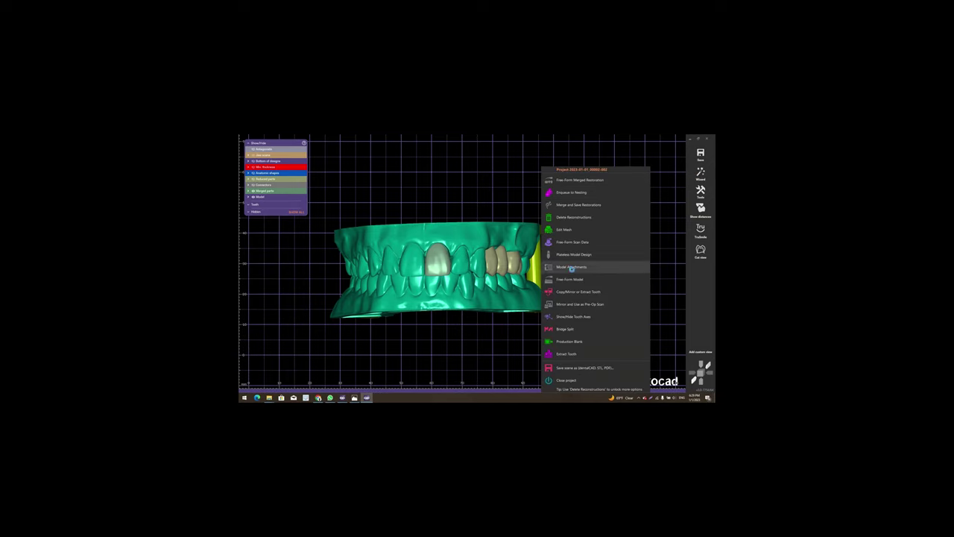
pyautogui.click(573, 269)
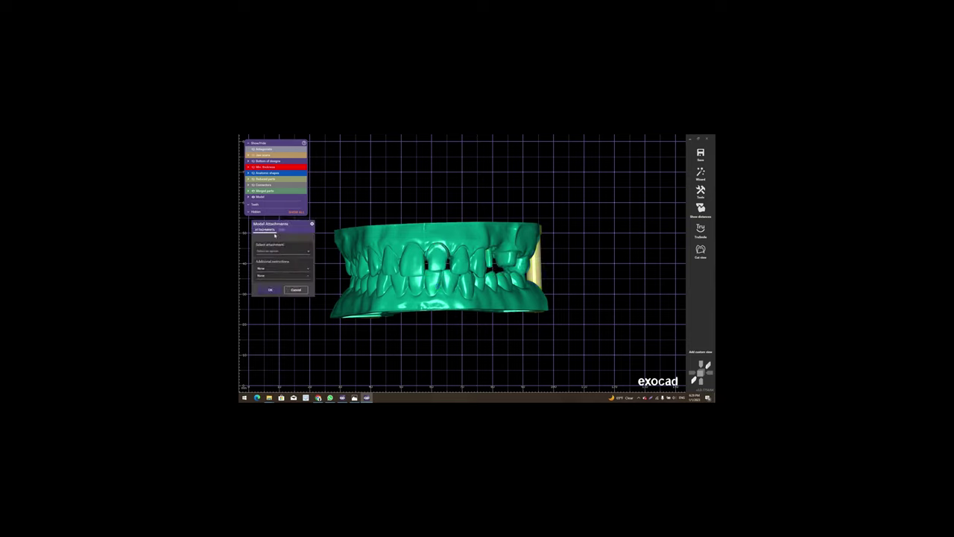
pyautogui.click(282, 229)
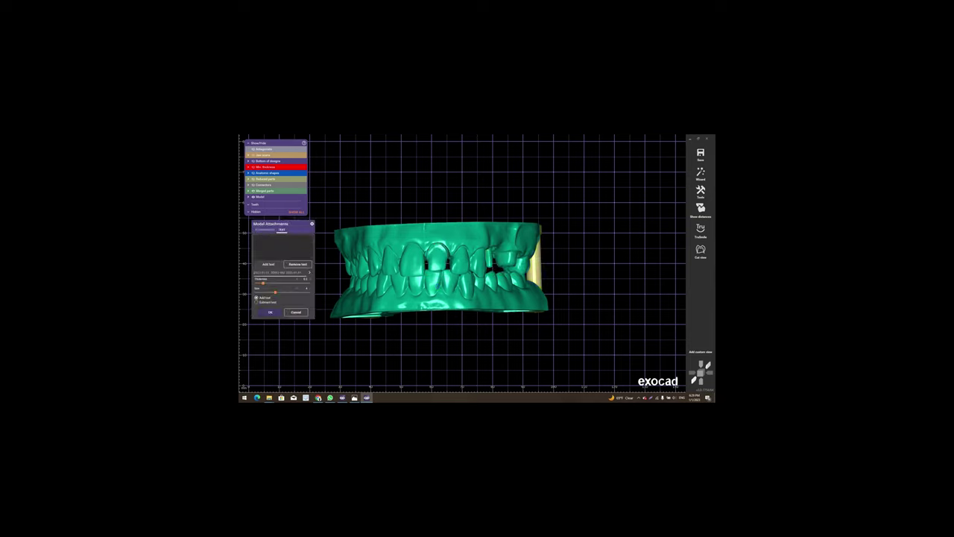
pyautogui.click(306, 264)
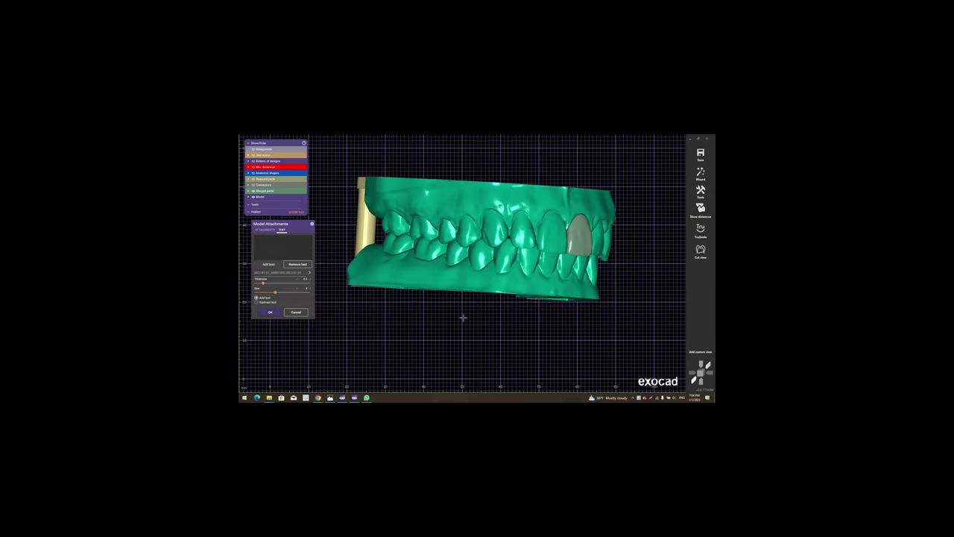
# Position the embossed name along the side of the model base and apply it
pyautogui.moveTo(443, 304); pyautogui.dragTo(453, 311, button='right')
pyautogui.scroll(3, 384, 309)
pyautogui.scroll(-3, 383, 309)
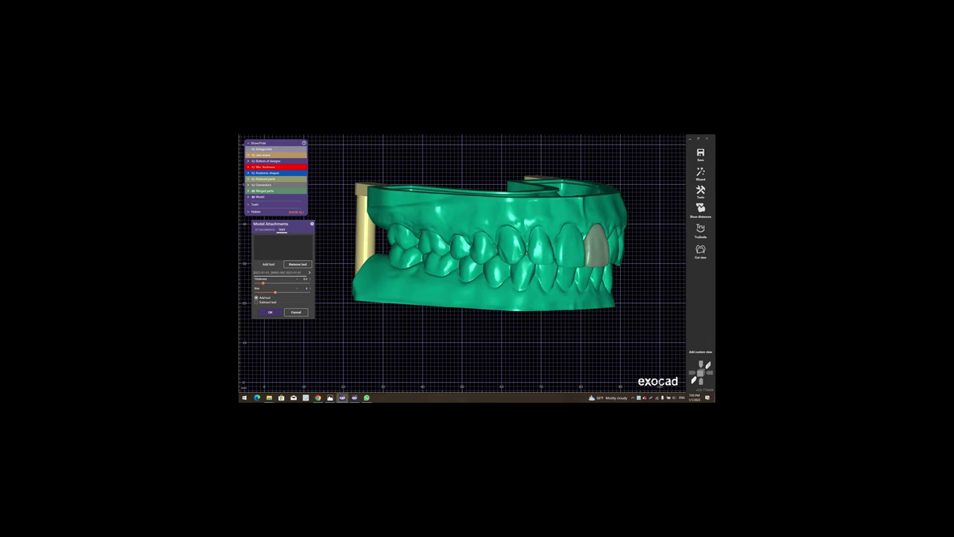
pyautogui.click(306, 264)
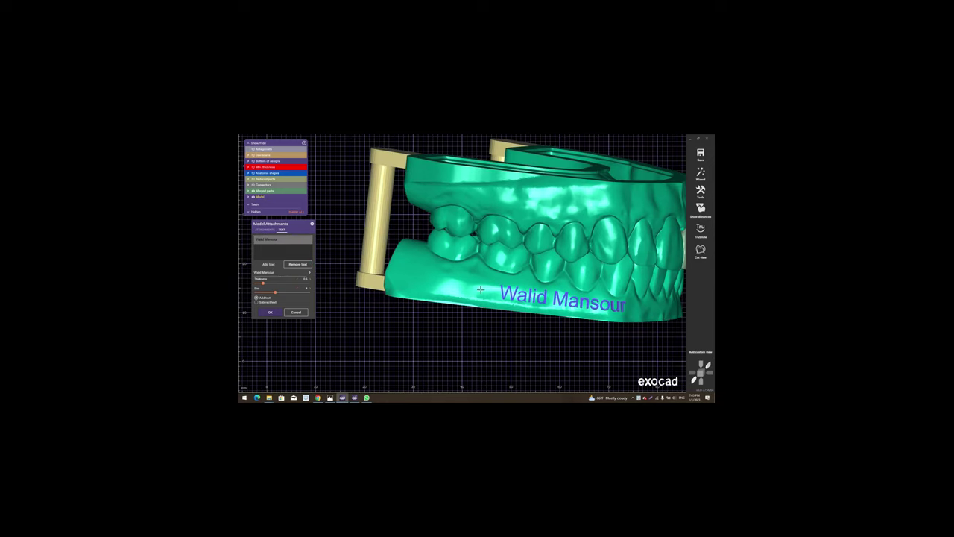
pyautogui.moveTo(565, 312); pyautogui.dragTo(510, 312)
pyautogui.moveTo(511, 312)
pyautogui.mouseDown(button='right')
pyautogui.moveTo(516, 272)
pyautogui.moveTo(485, 262)
pyautogui.moveTo(305, 331)
pyautogui.mouseUp(button='right')
pyautogui.scroll(3, 484, 262)
pyautogui.scroll(-2, 453, 255)
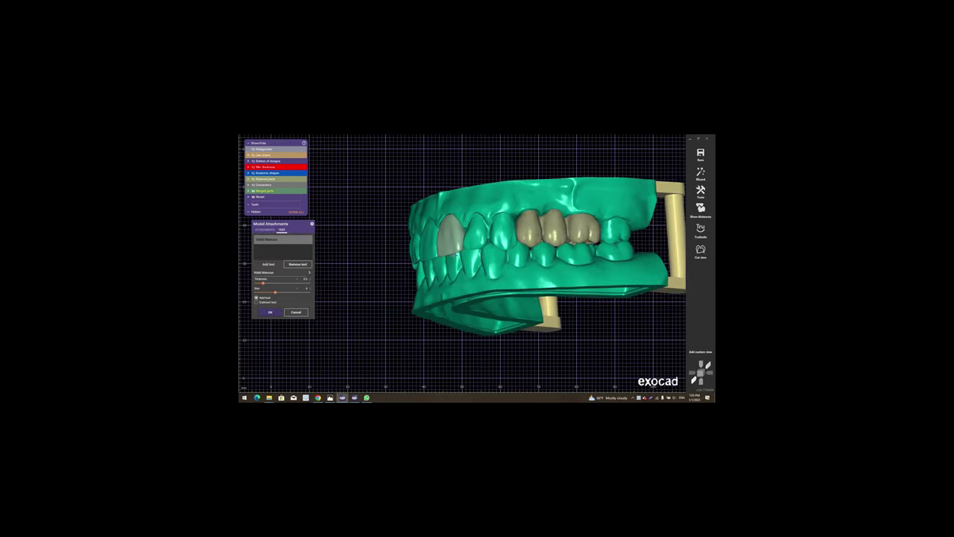
pyautogui.click(272, 312)
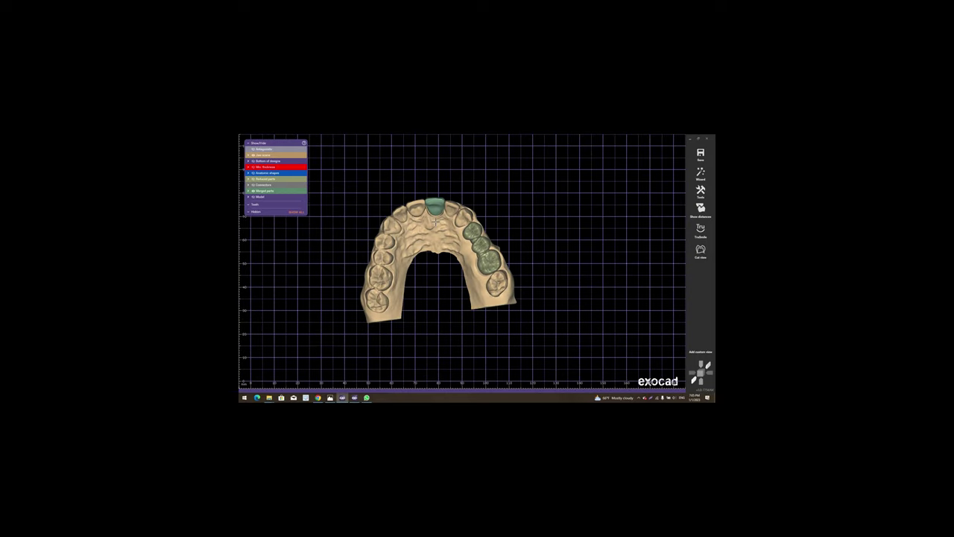
# Save the visible objects only as a Plain STL (*.stl) file named 'dax'
pyautogui.moveTo(446, 299)
pyautogui.mouseDown(button='right')
pyautogui.moveTo(433, 210)
pyautogui.moveTo(447, 213)
pyautogui.mouseUp(button='right')
pyautogui.scroll(2, 432, 209)
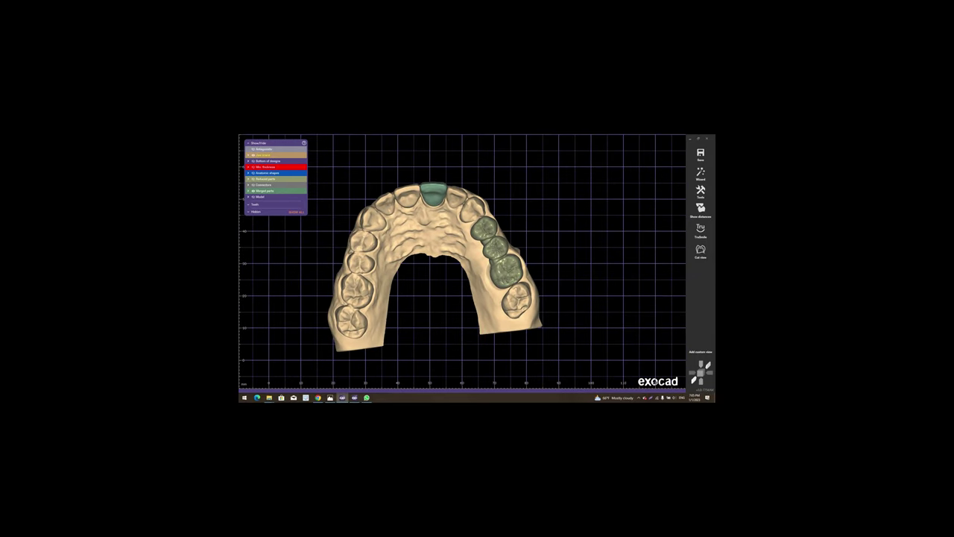
pyautogui.rightClick(577, 318)
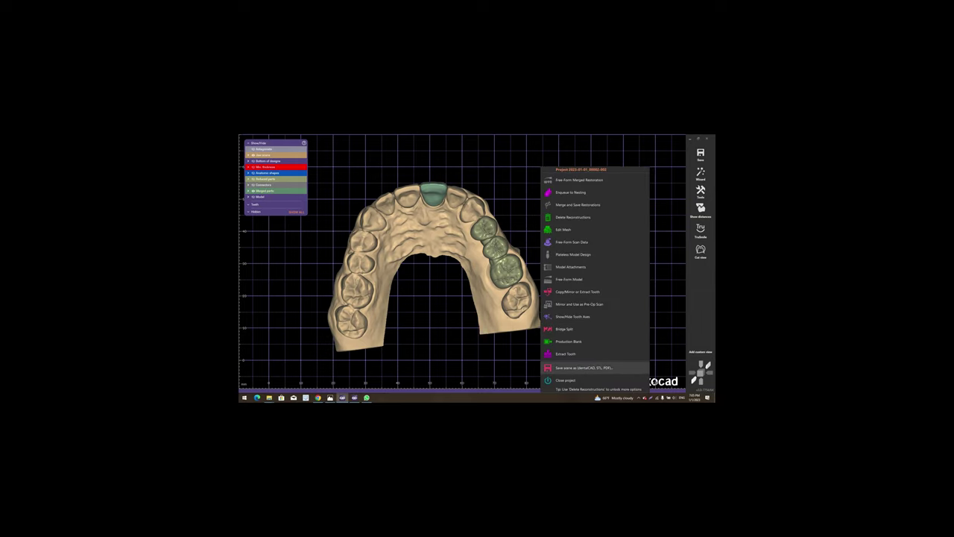
pyautogui.click(585, 367)
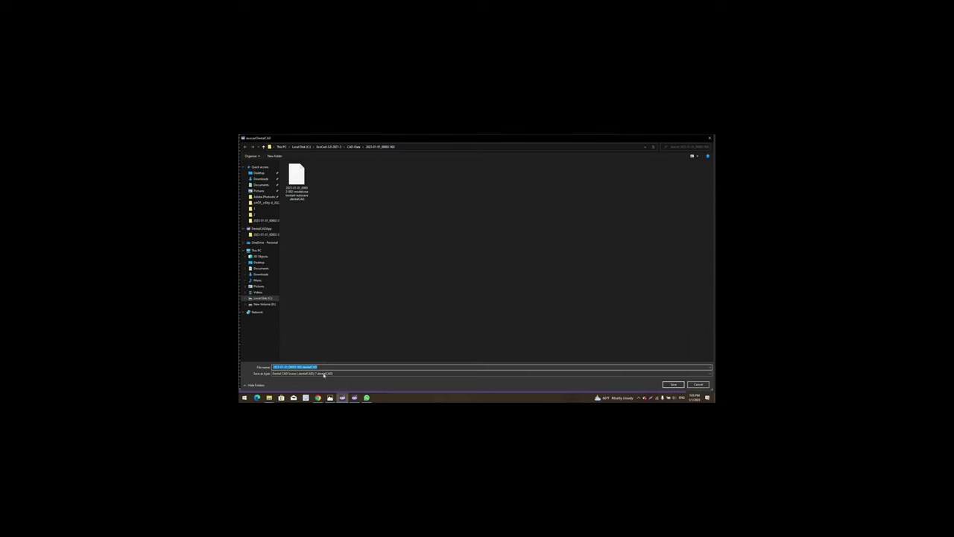
pyautogui.click(324, 374)
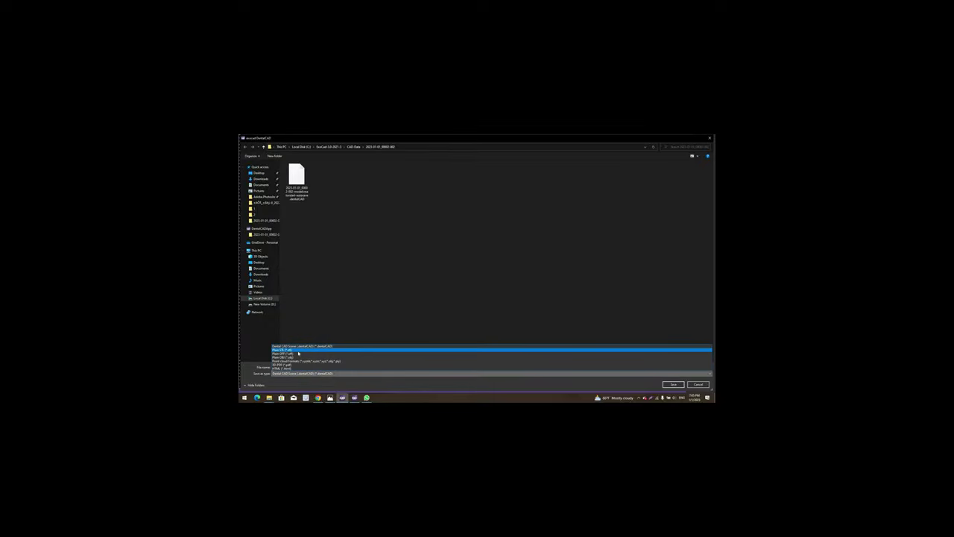
pyautogui.click(298, 350)
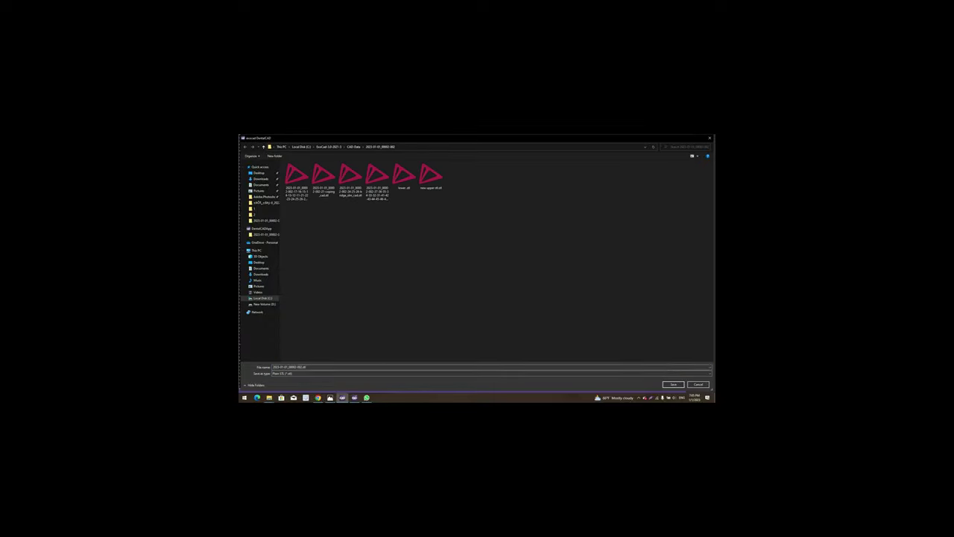
pyautogui.click(261, 368)
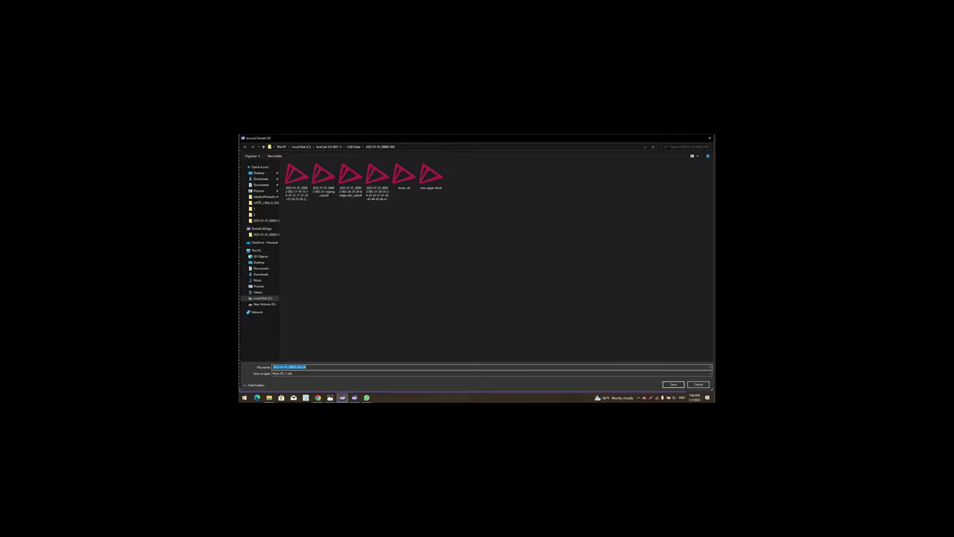
pyautogui.write('d')
pyautogui.write('ax')
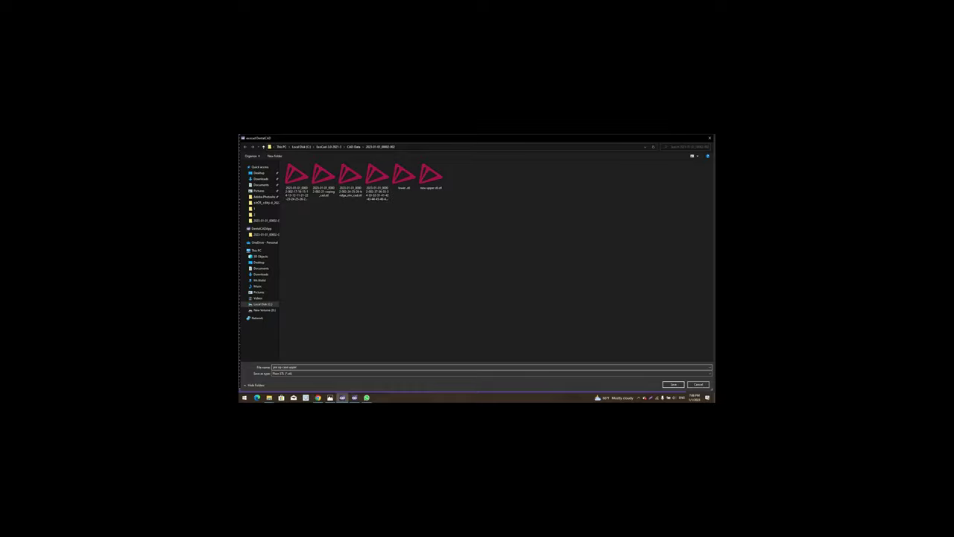
pyautogui.click(671, 384)
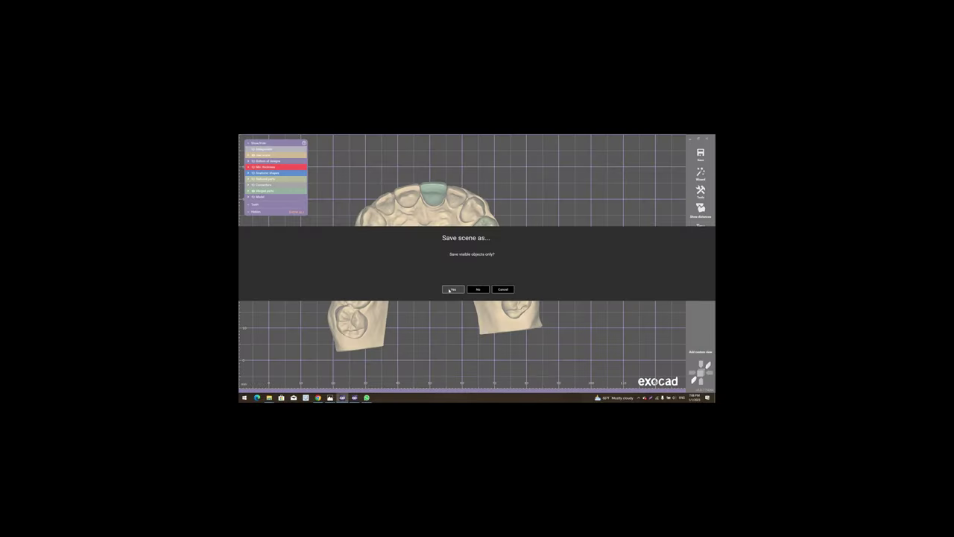
pyautogui.click(455, 288)
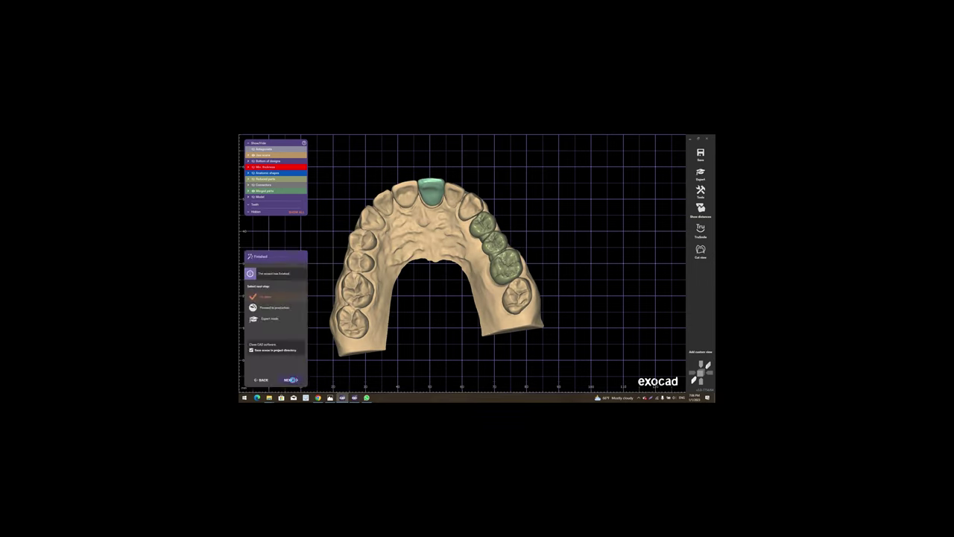
# Leave the Finished step to close DentalCAD and open the case data folder in File Explorer
pyautogui.click(292, 380)
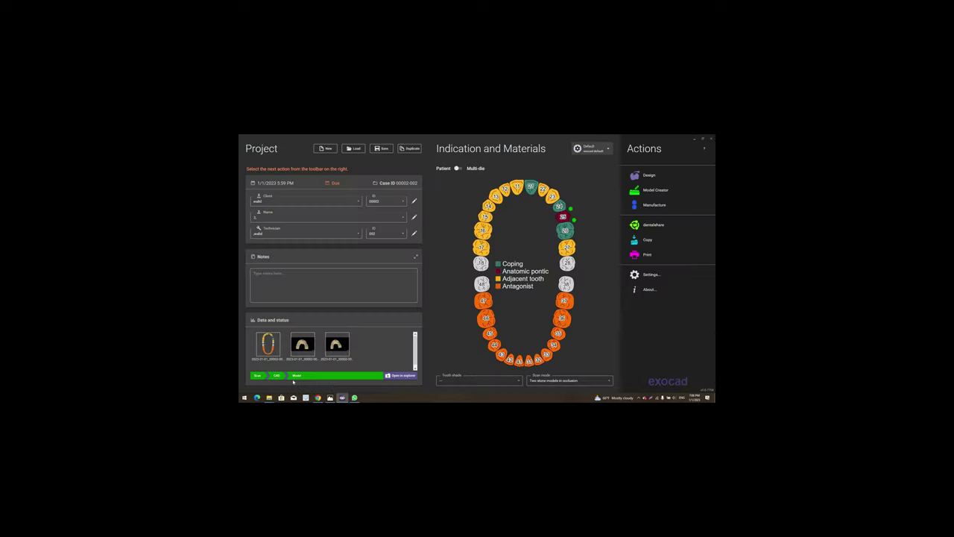
pyautogui.click(401, 375)
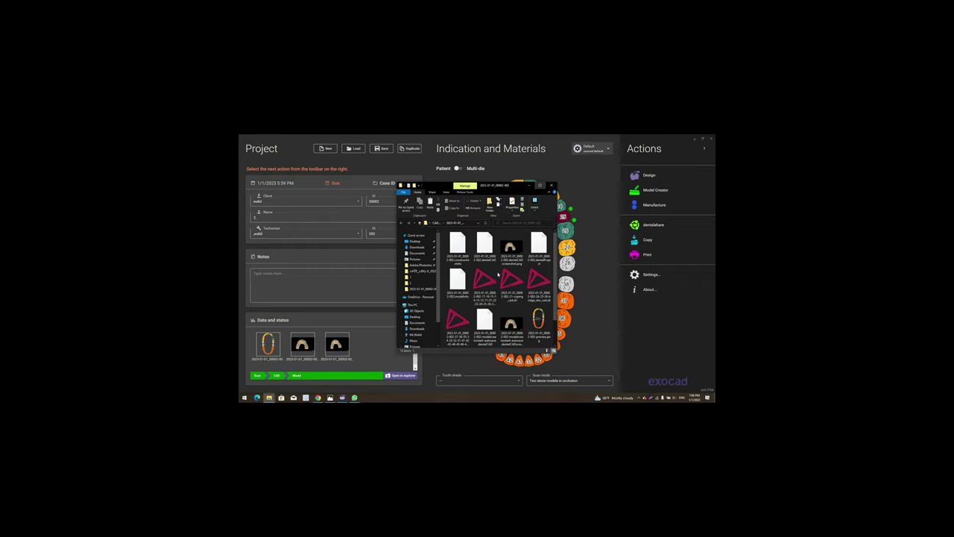
# Maximize the case folder and open the last exported upper-jaw STL in 3Shape 3D Viewer
pyautogui.click(543, 185)
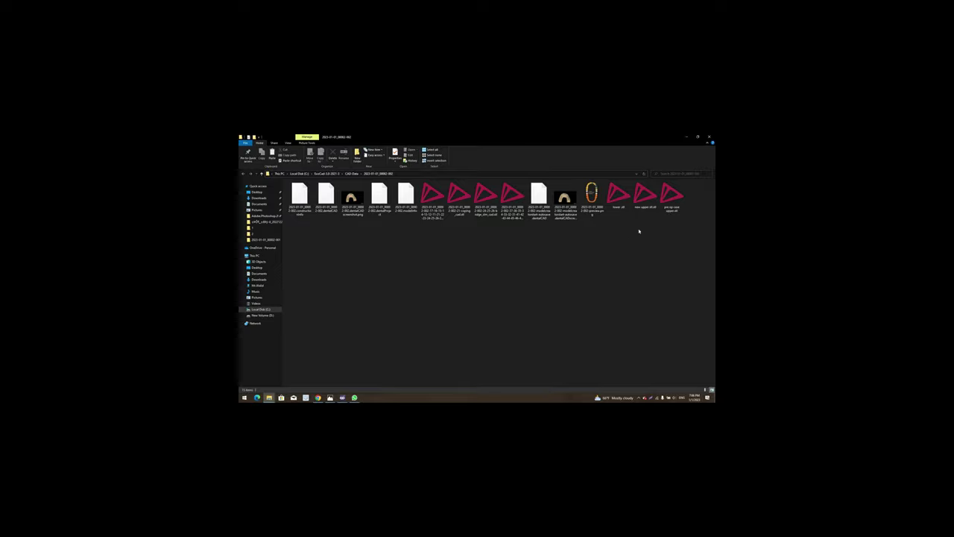
pyautogui.doubleClick(673, 197)
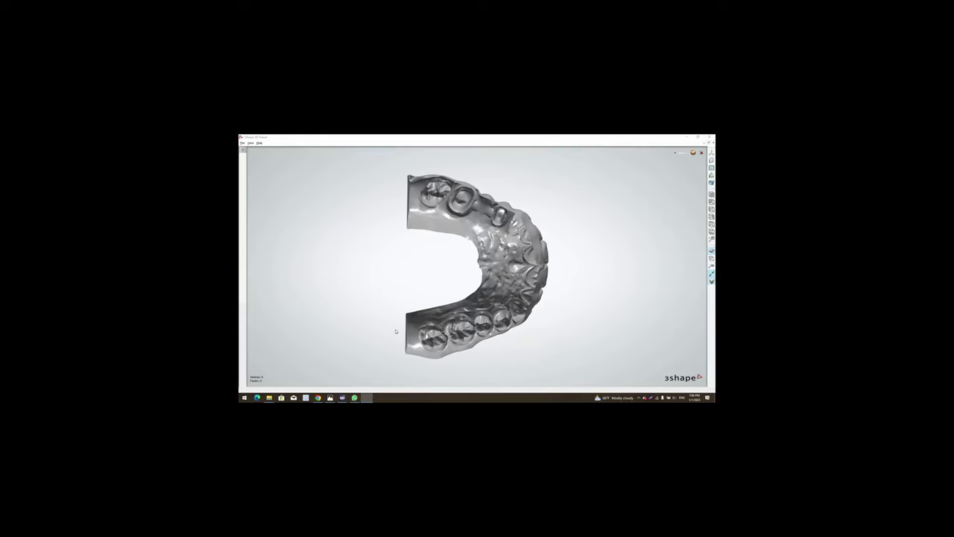
# Rotate and zoom the upper arch model in 3D Viewer to inspect it
pyautogui.moveTo(432, 334)
pyautogui.mouseDown(button='right')
pyautogui.moveTo(464, 322)
pyautogui.moveTo(448, 331)
pyautogui.moveTo(486, 268)
pyautogui.moveTo(499, 272)
pyautogui.mouseUp(button='right')
pyautogui.scroll(2, 470, 295)
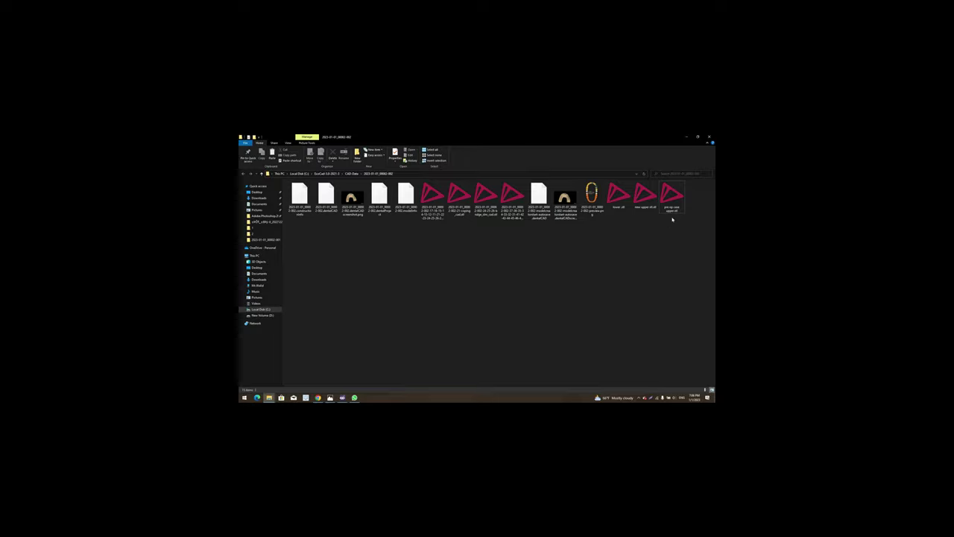
# Return to exocad, start Design, review tooth 21's material settings and load the saved scene
pyautogui.click(686, 137)
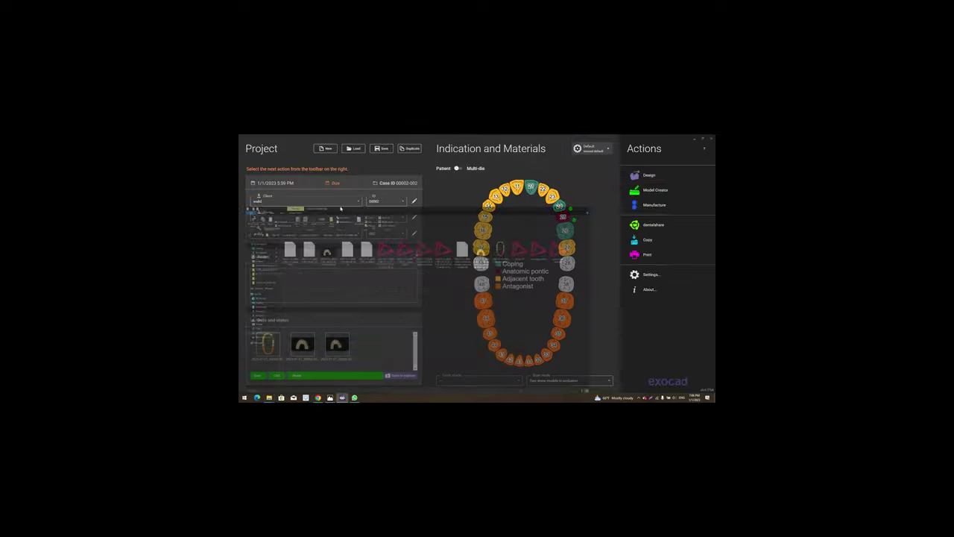
pyautogui.click(644, 177)
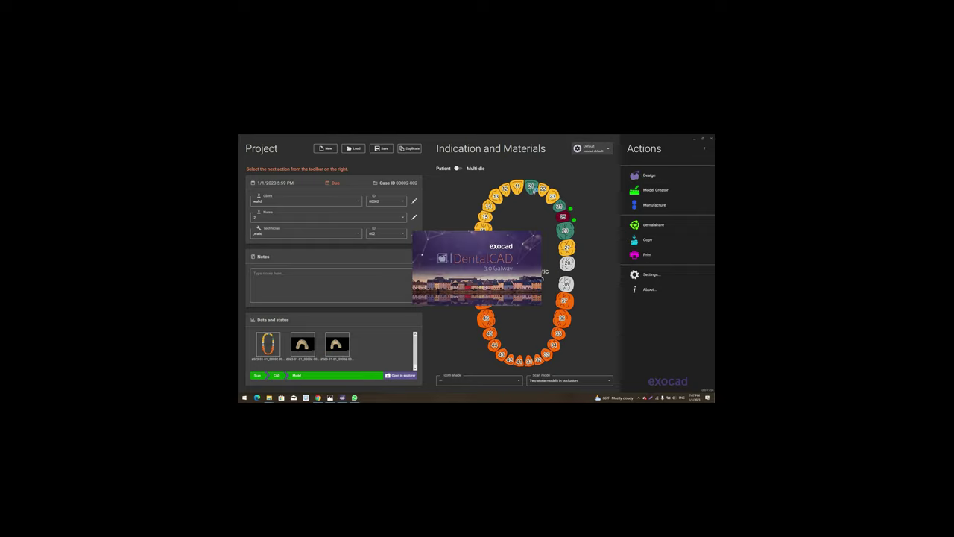
pyautogui.click(535, 191)
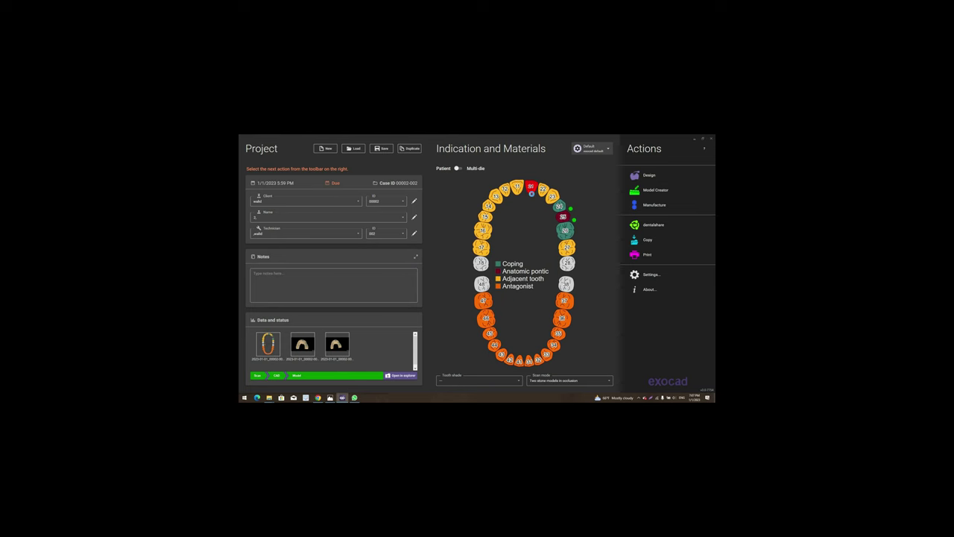
pyautogui.doubleClick(532, 193)
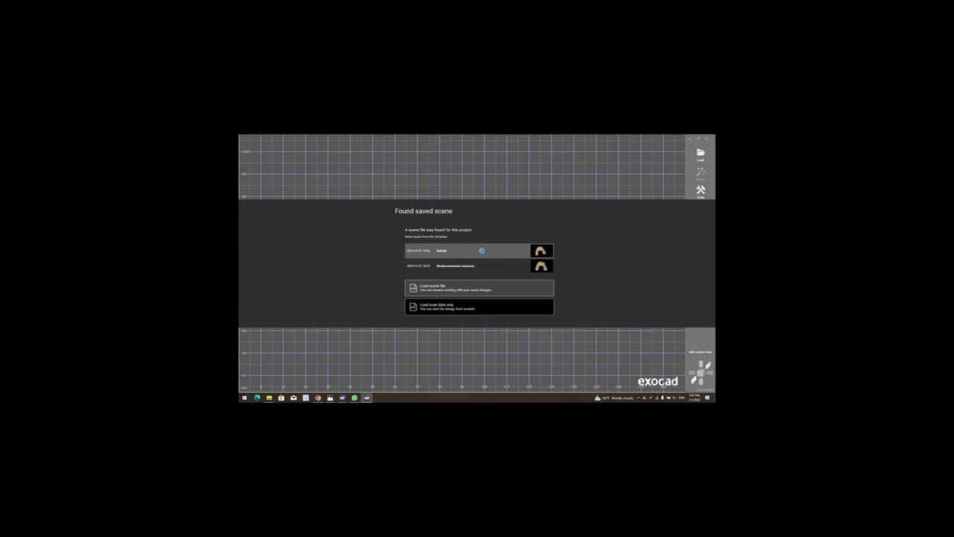
pyautogui.click(480, 288)
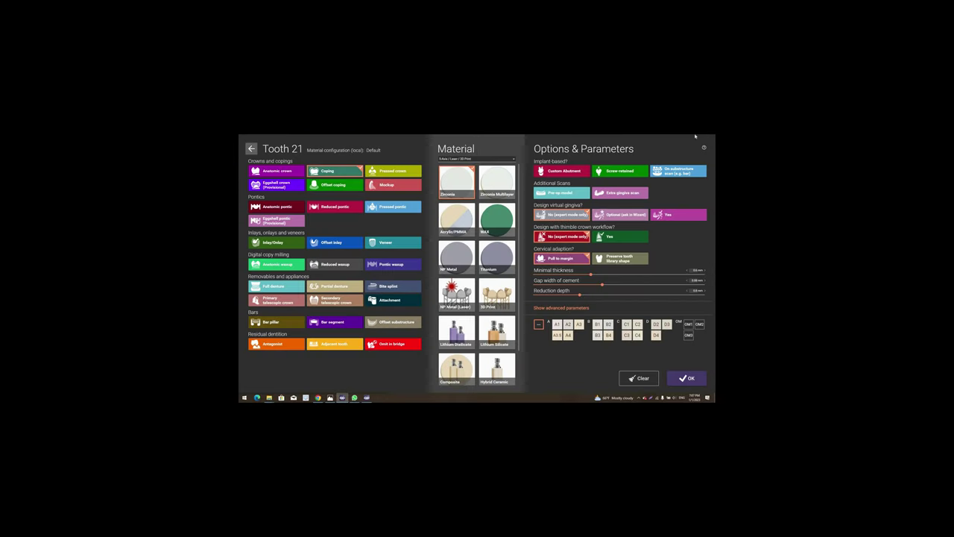
pyautogui.click(251, 149)
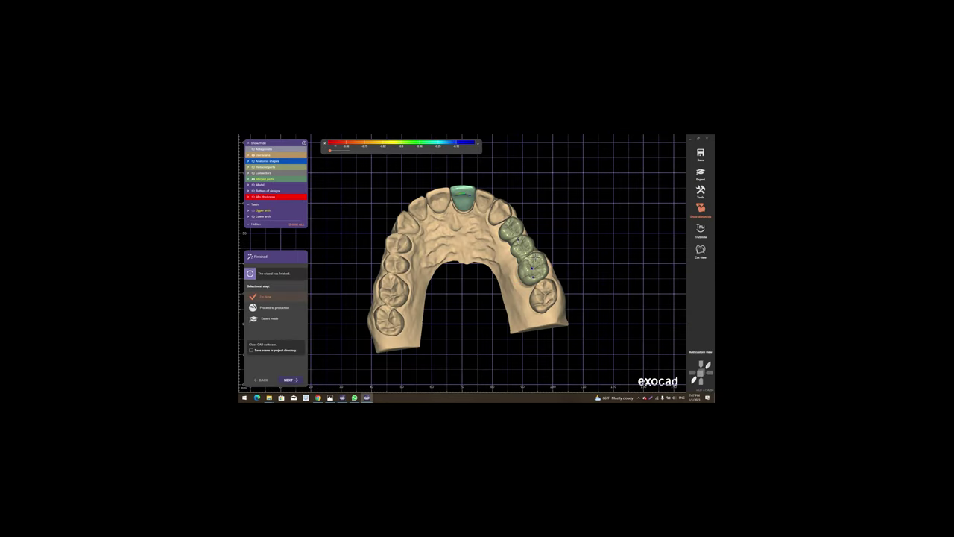
# Select the designed teeth and delete their merged reconstruction parts
pyautogui.moveTo(532, 265); pyautogui.dragTo(483, 244, button='right')
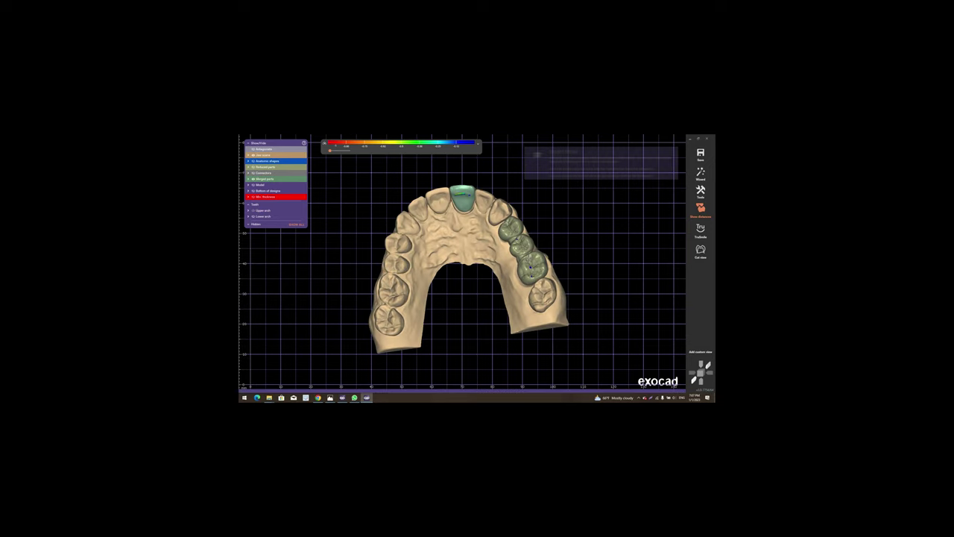
pyautogui.click(529, 264)
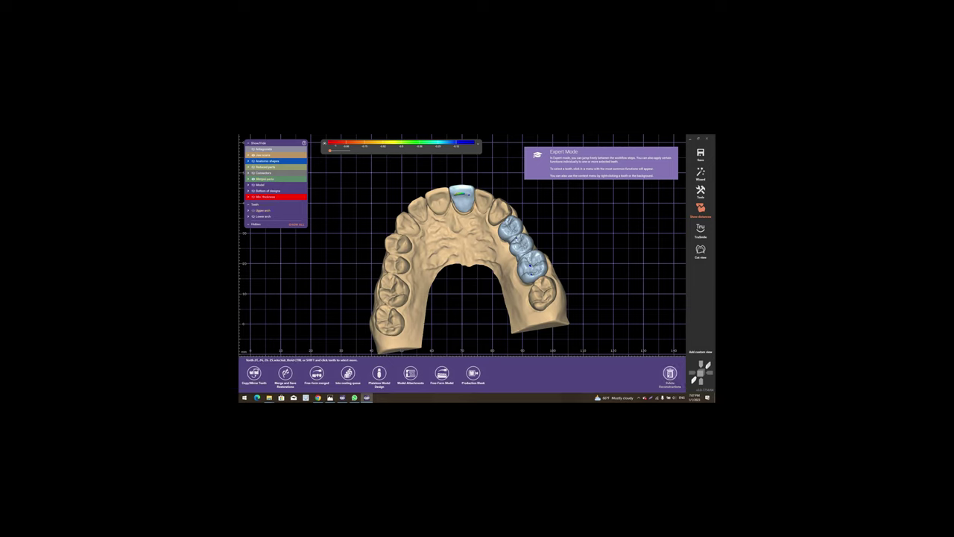
pyautogui.click(669, 373)
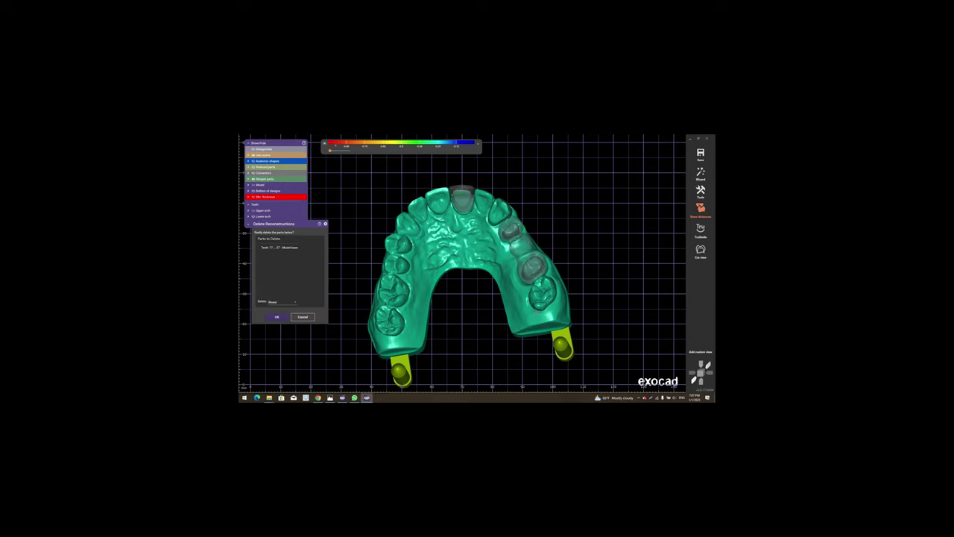
pyautogui.click(280, 301)
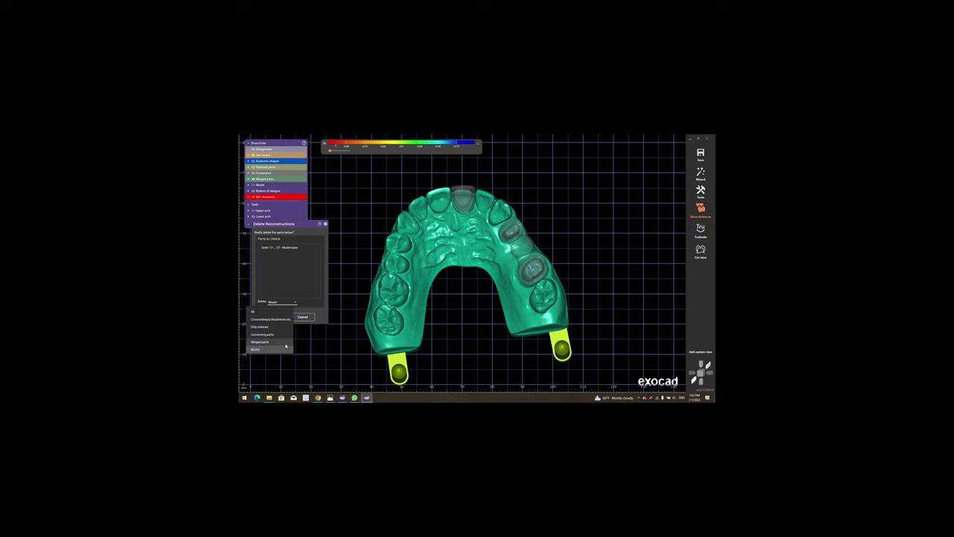
pyautogui.click(284, 342)
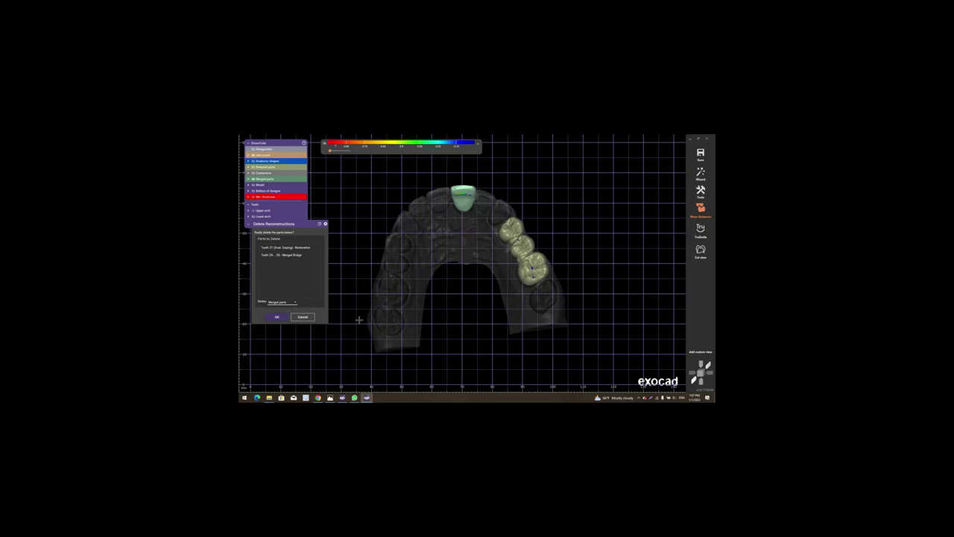
pyautogui.click(284, 318)
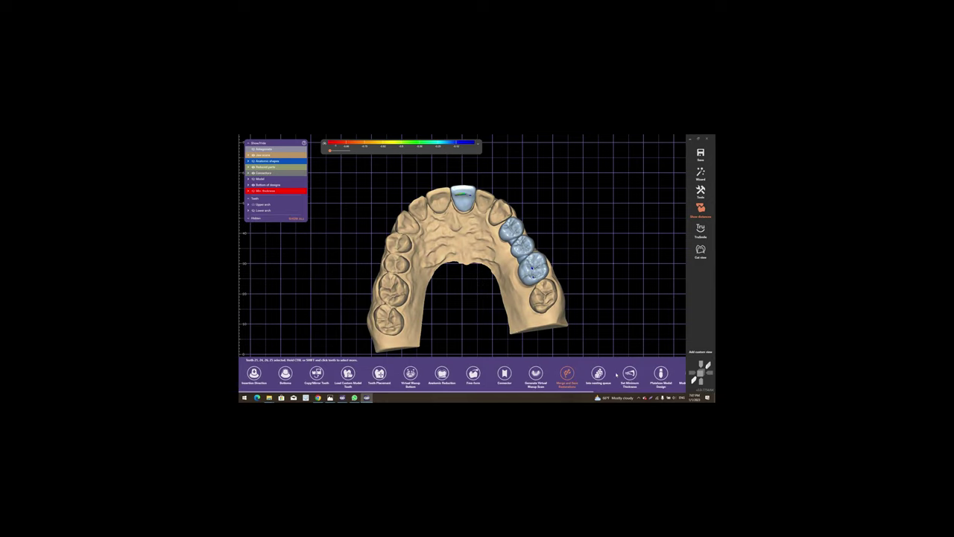
# Start Delete Reconstructions again with Connecting parts chosen for deletion
pyautogui.rightClick(575, 258)
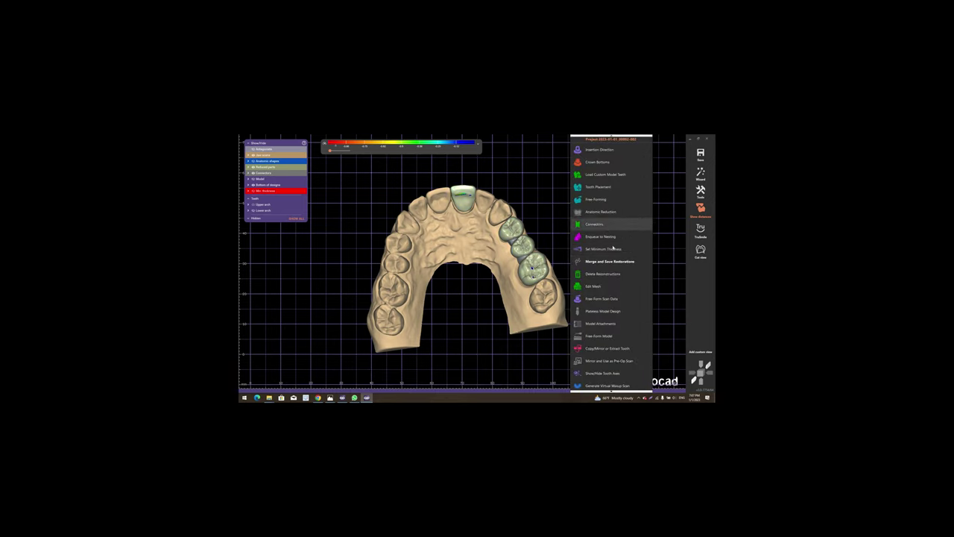
pyautogui.click(602, 274)
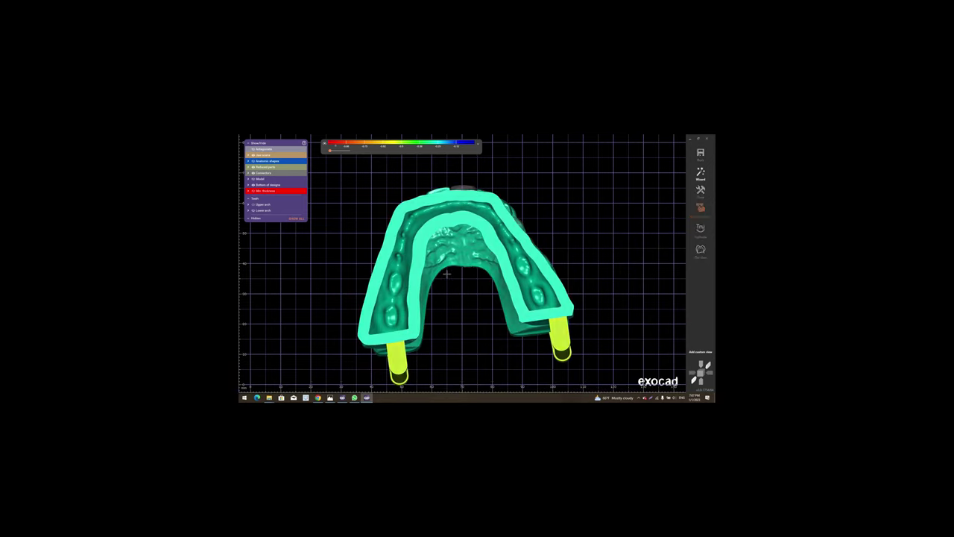
pyautogui.click(276, 302)
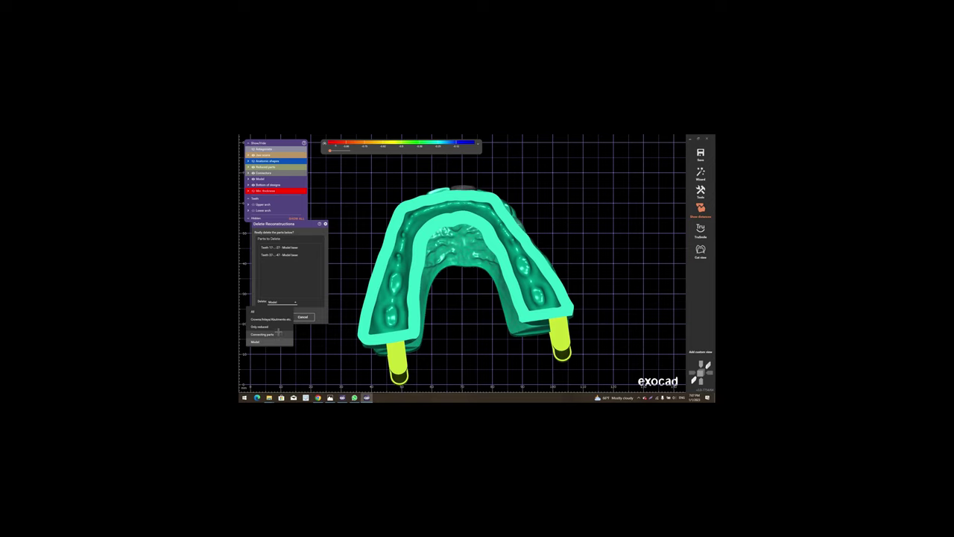
pyautogui.click(277, 333)
# Confirm connector deletion and reload custom model teeth from a different tooth library, discarding designs
pyautogui.click(277, 317)
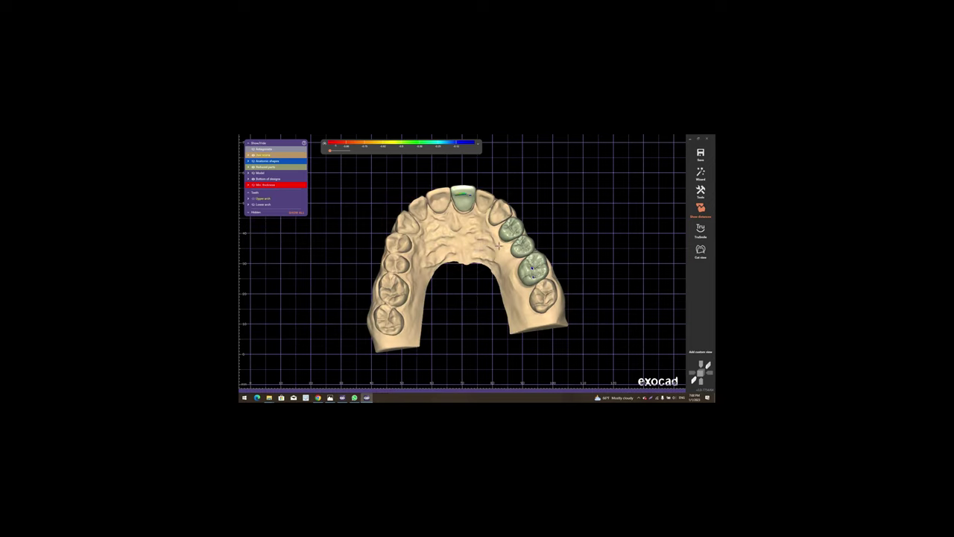
pyautogui.rightClick(581, 189)
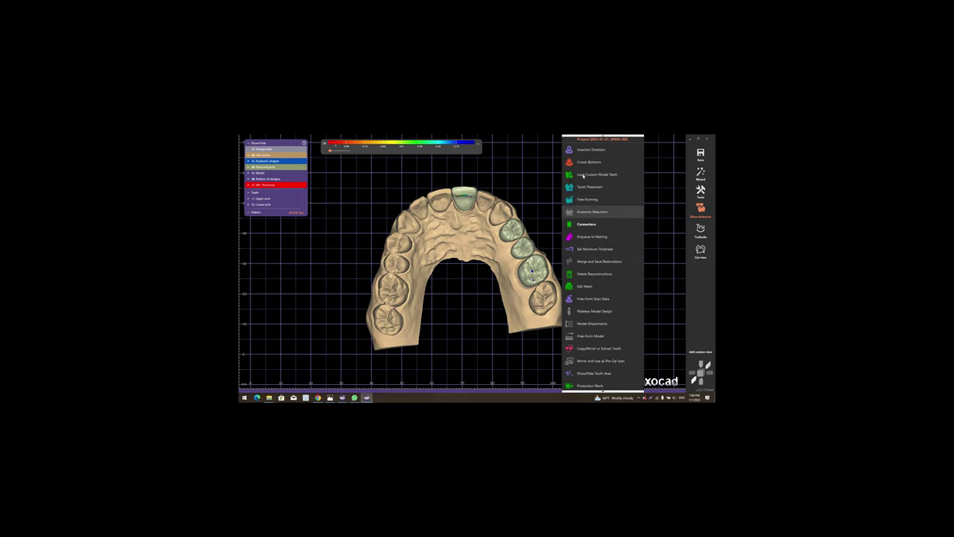
pyautogui.click(508, 198)
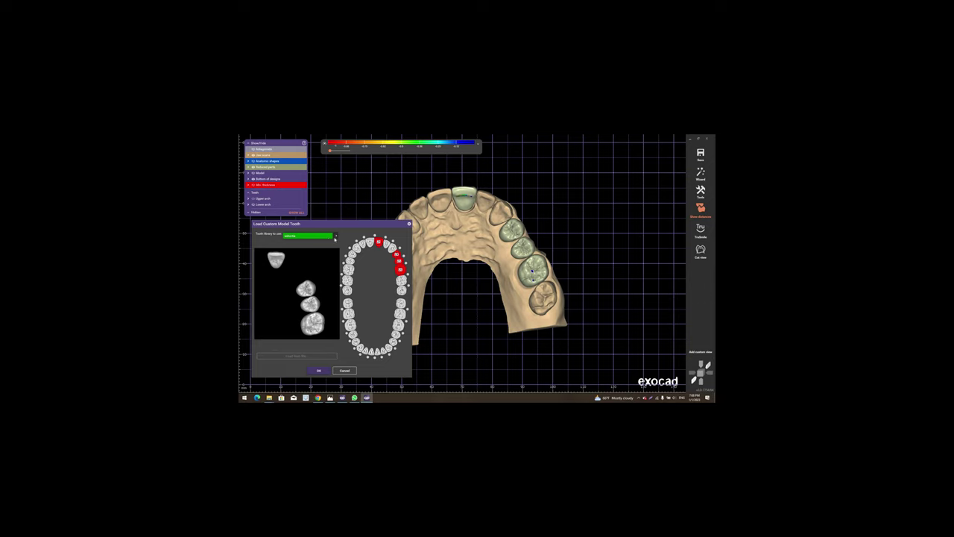
pyautogui.click(335, 237)
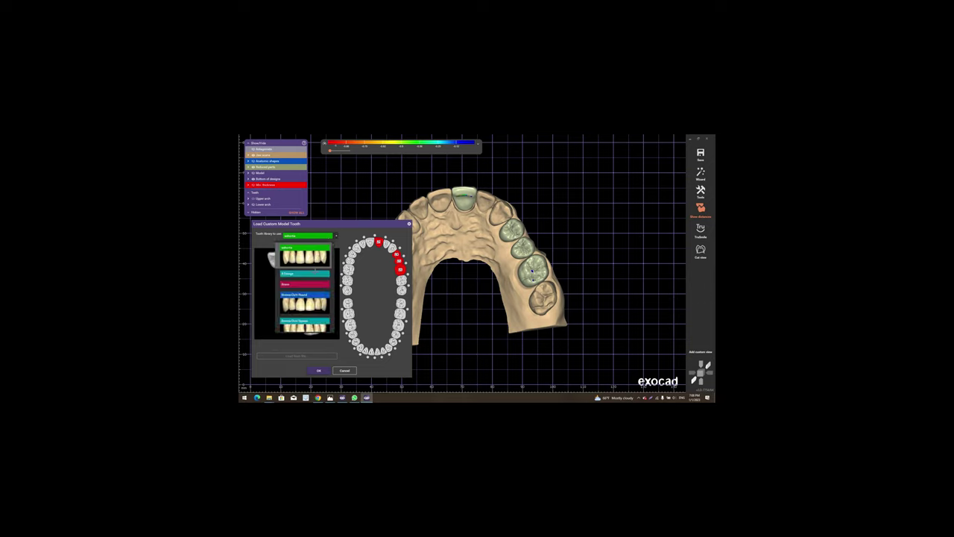
pyautogui.click(315, 258)
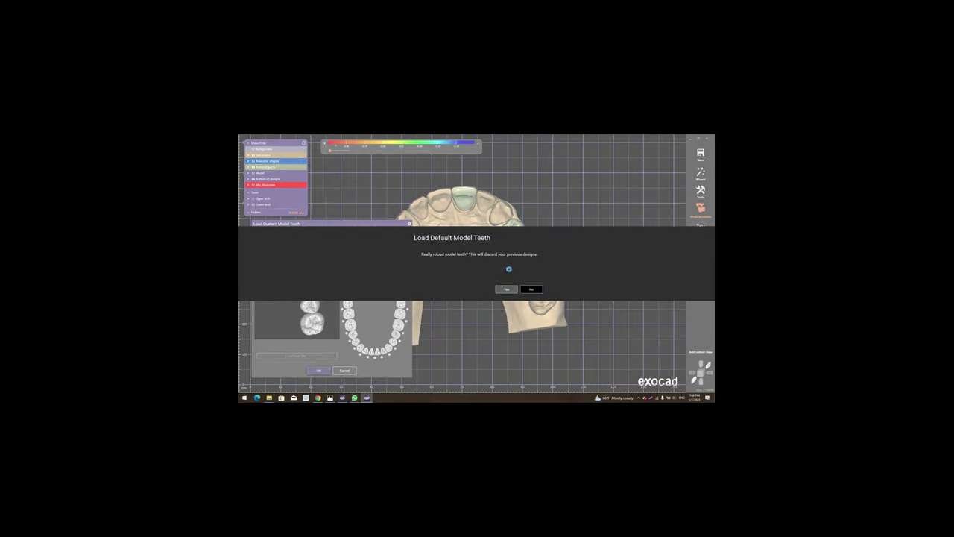
pyautogui.click(507, 290)
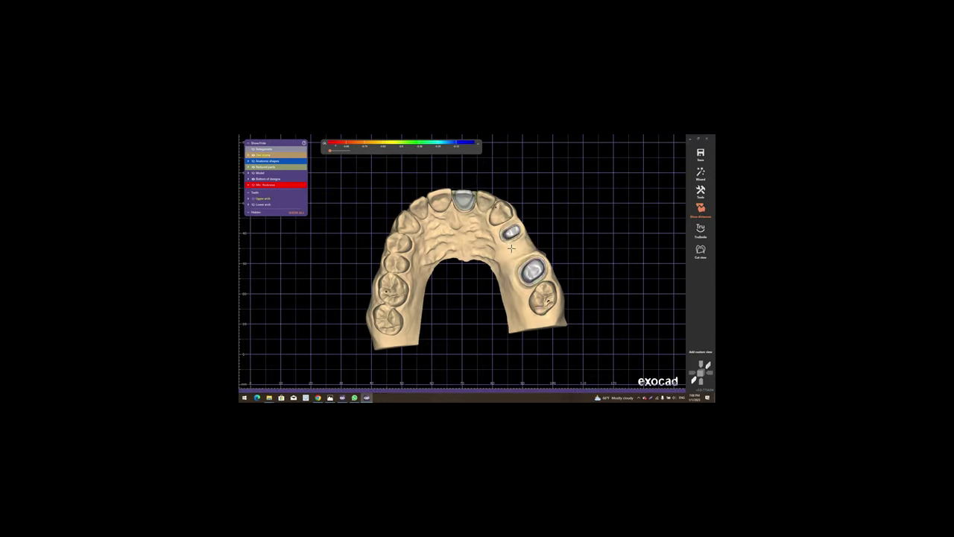
# From a side view, open Tooth Placement and cancel it
pyautogui.moveTo(509, 248)
pyautogui.mouseDown(button='right')
pyautogui.moveTo(599, 162)
pyautogui.moveTo(616, 196)
pyautogui.mouseUp(button='right')
pyautogui.rightClick(615, 196)
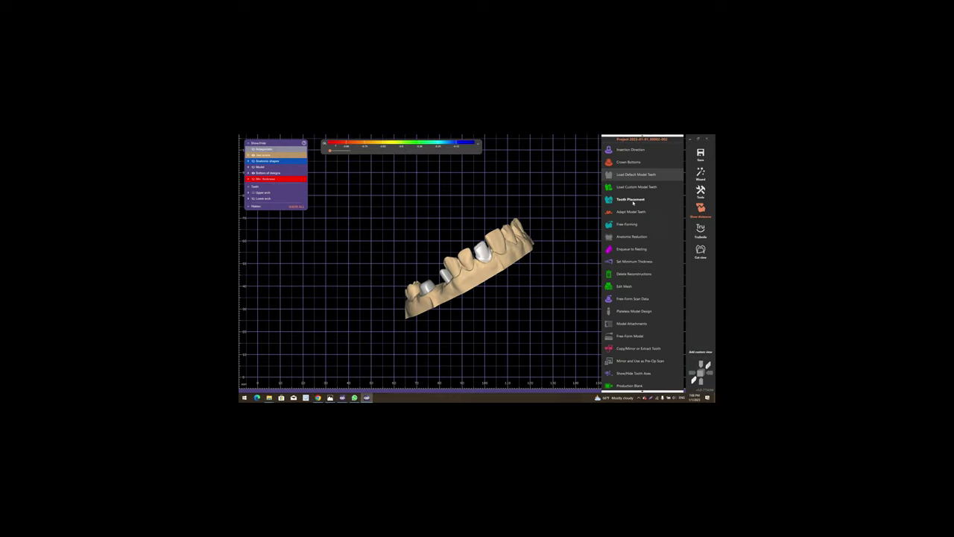
pyautogui.click(533, 228)
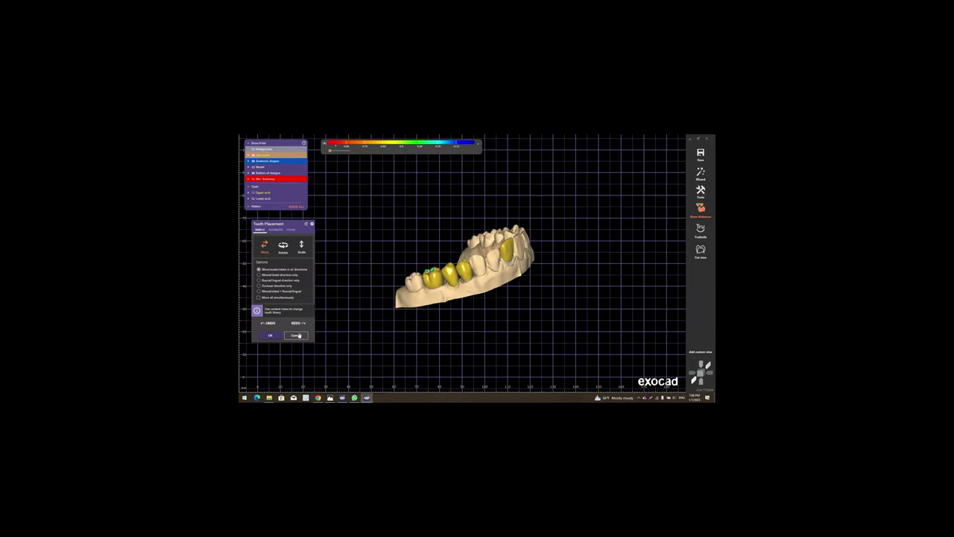
pyautogui.press('Return')
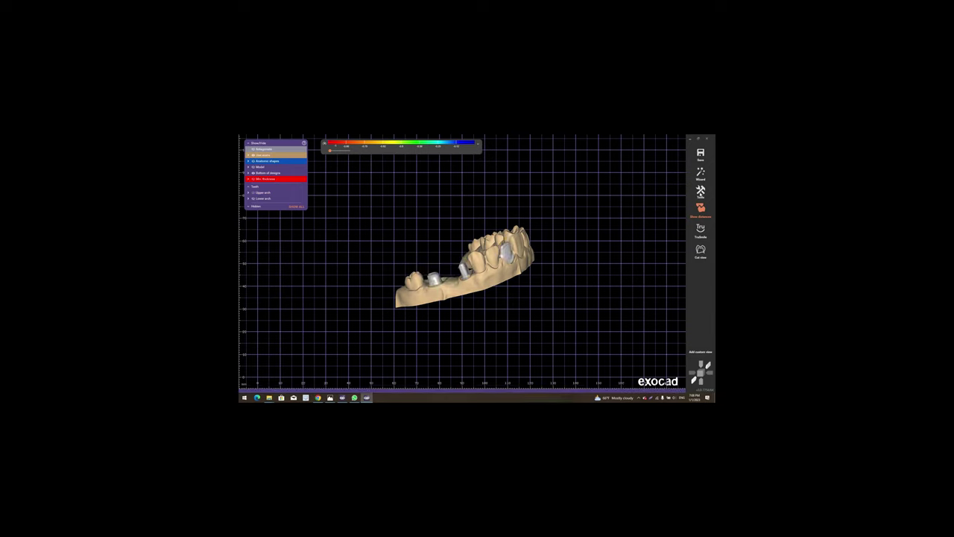
# Via Add/Remove Mesh, load the pre-op upper scan STL as a Pre-op scan mesh
pyautogui.click(701, 192)
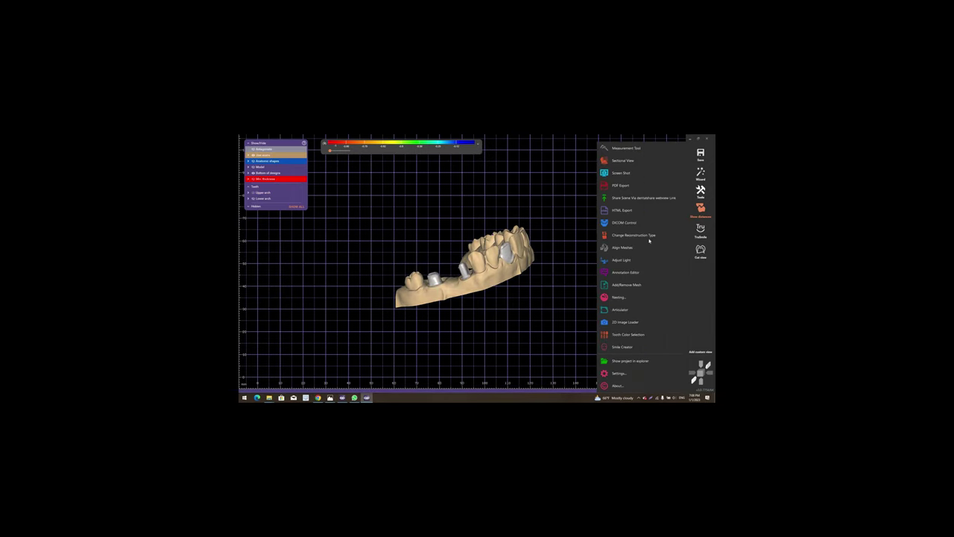
pyautogui.click(638, 287)
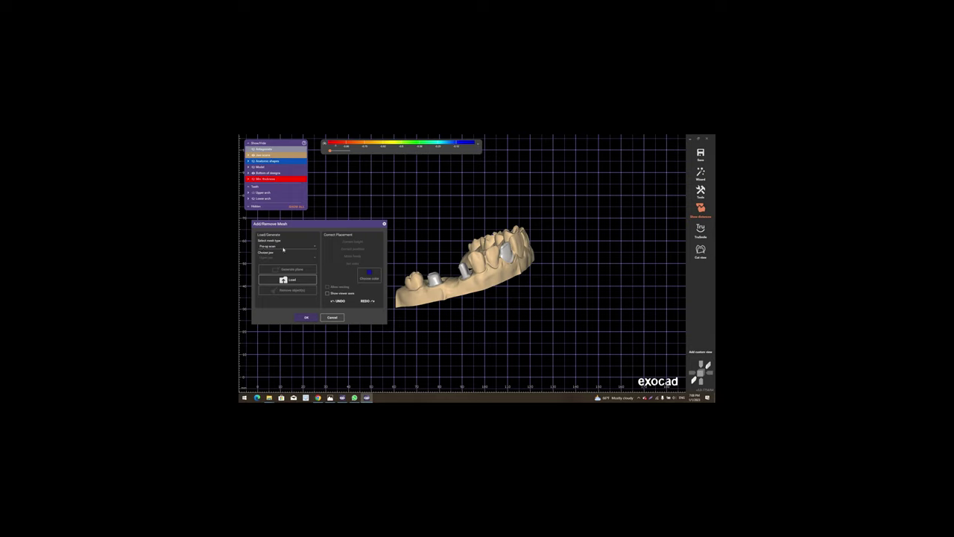
pyautogui.click(286, 248)
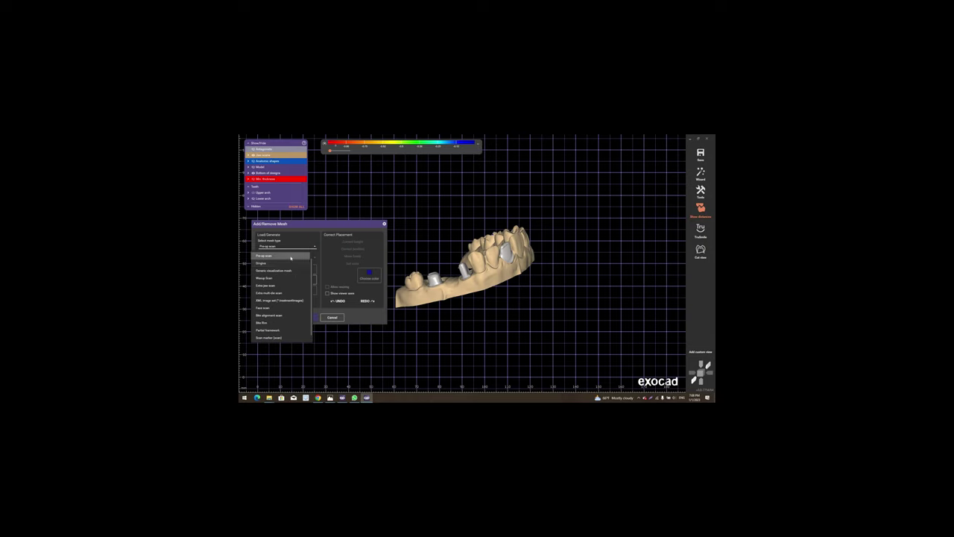
pyautogui.click(292, 263)
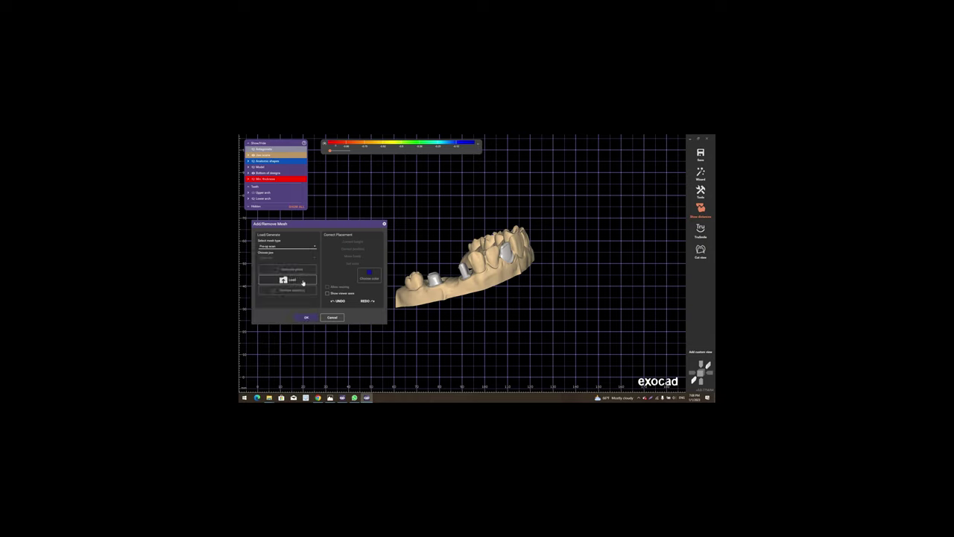
pyautogui.click(304, 281)
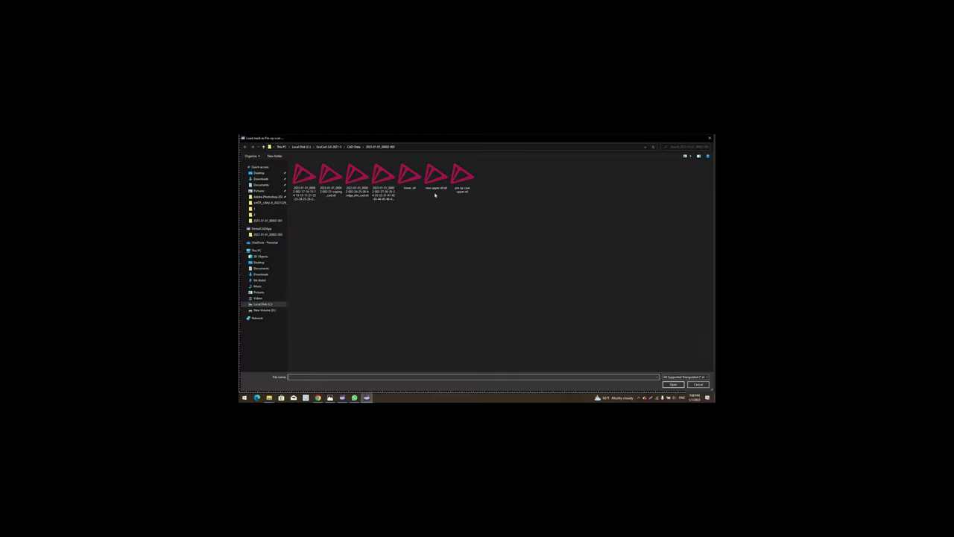
pyautogui.click(461, 187)
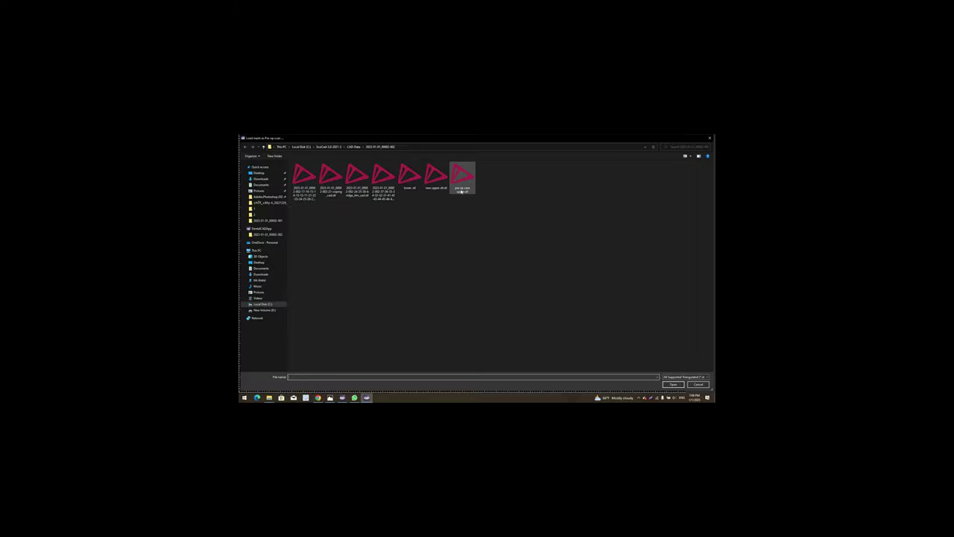
pyautogui.doubleClick(461, 186)
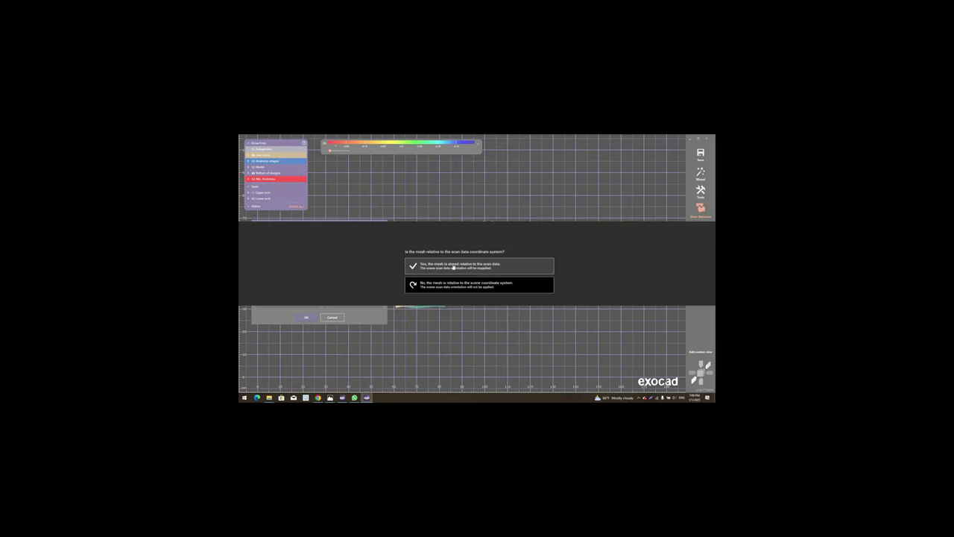
# Keep the scan's original coordinate system and orbit to view the biting surfaces
pyautogui.click(493, 282)
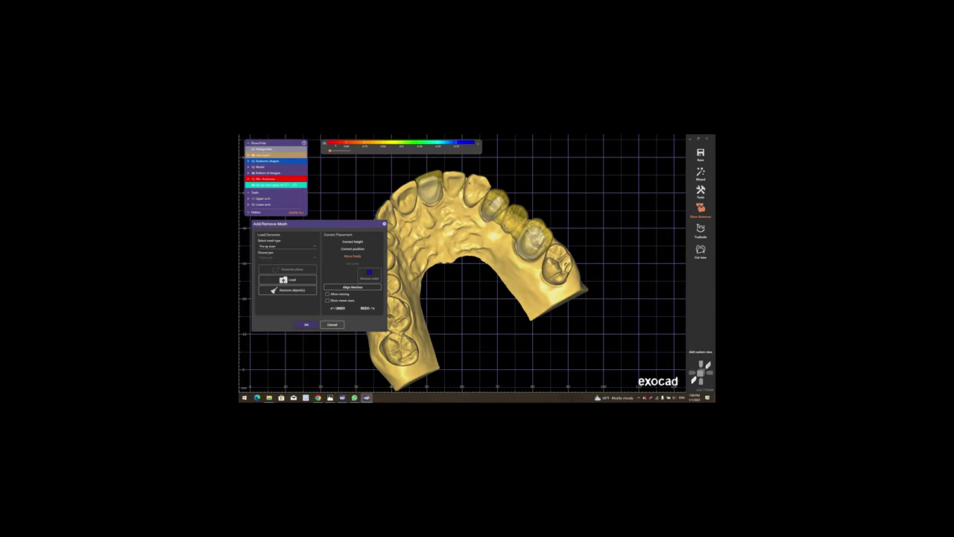
pyautogui.moveTo(485, 290); pyautogui.dragTo(521, 274, button='right')
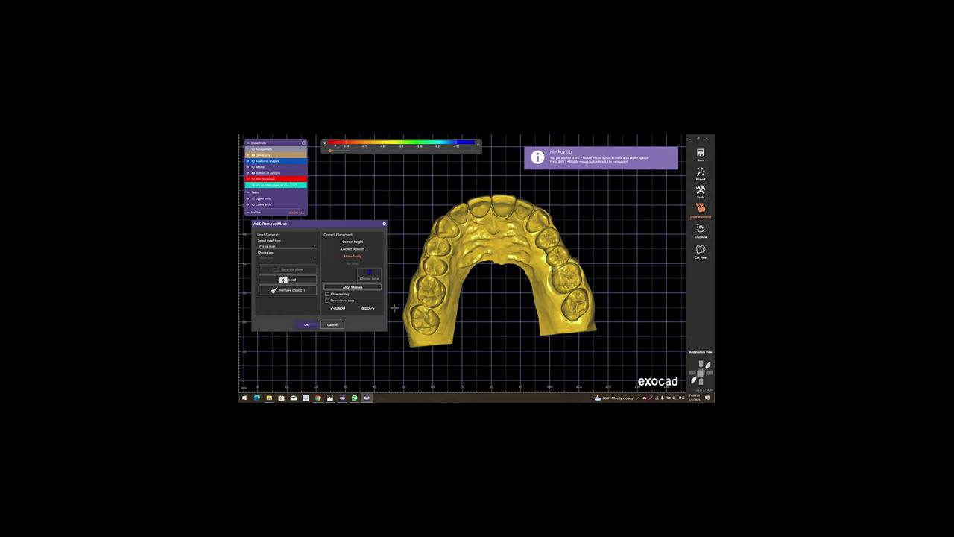
pyautogui.moveTo(394, 307); pyautogui.dragTo(367, 290, button='right')
# Start Align Meshes, place a trial matching point, then clear it
pyautogui.click(352, 286)
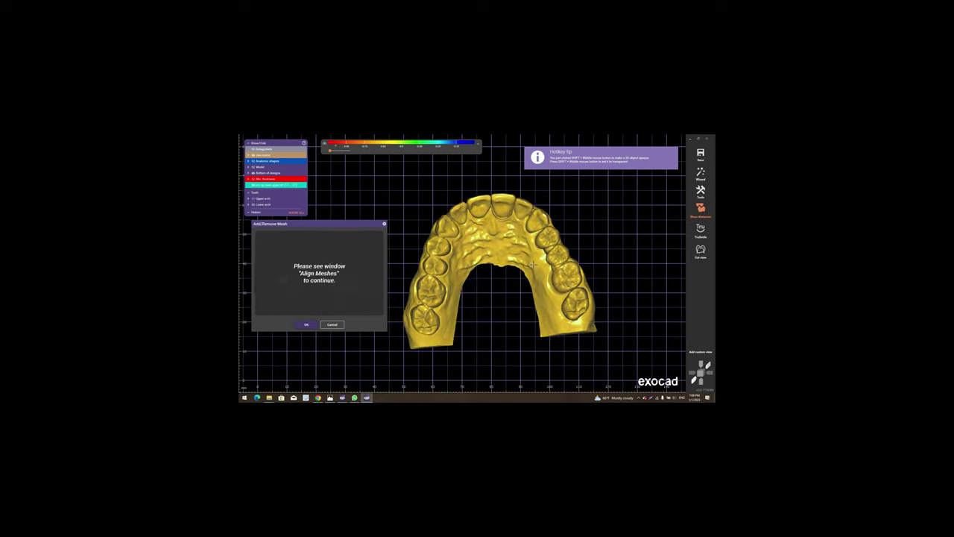
pyautogui.click(455, 224)
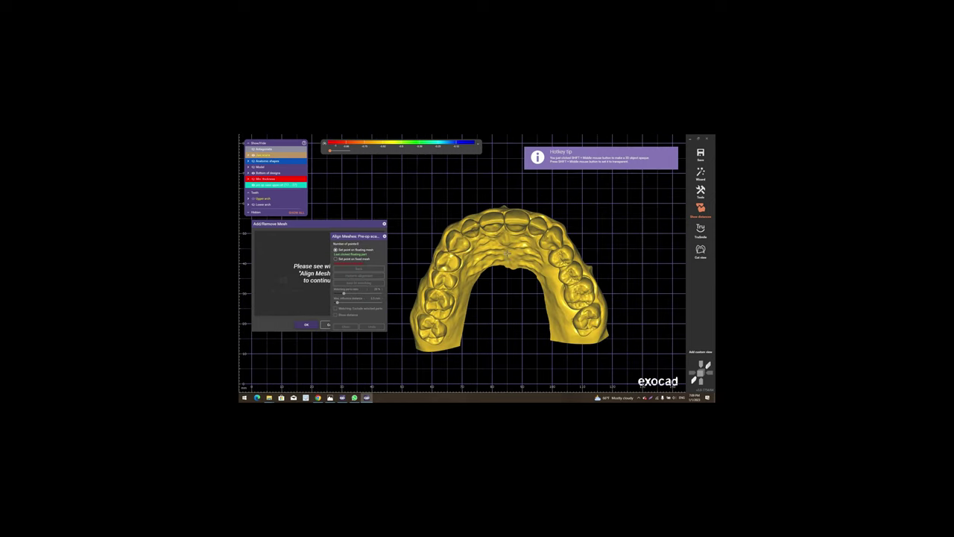
pyautogui.click(344, 328)
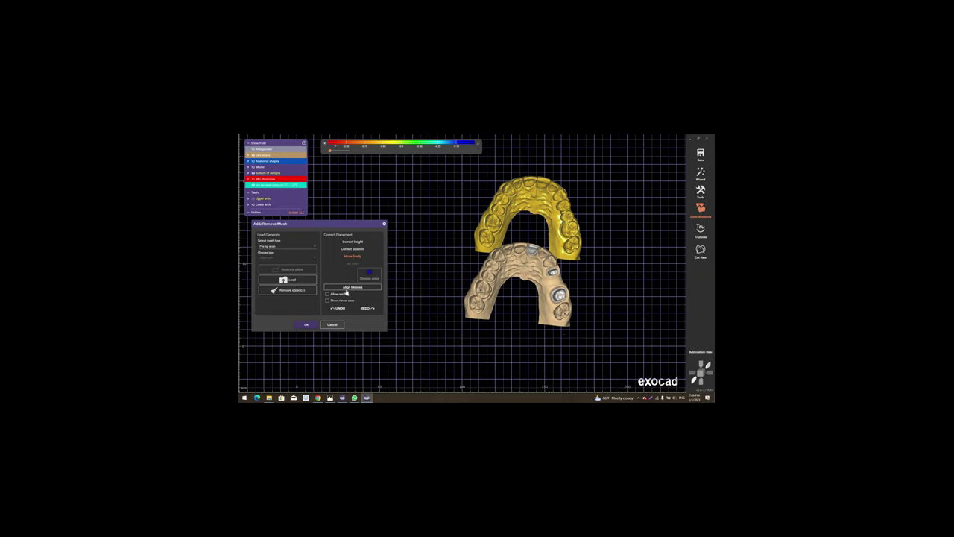
# Restart Align Meshes and place matching points on the front teeth and molars of both meshes
pyautogui.click(381, 286)
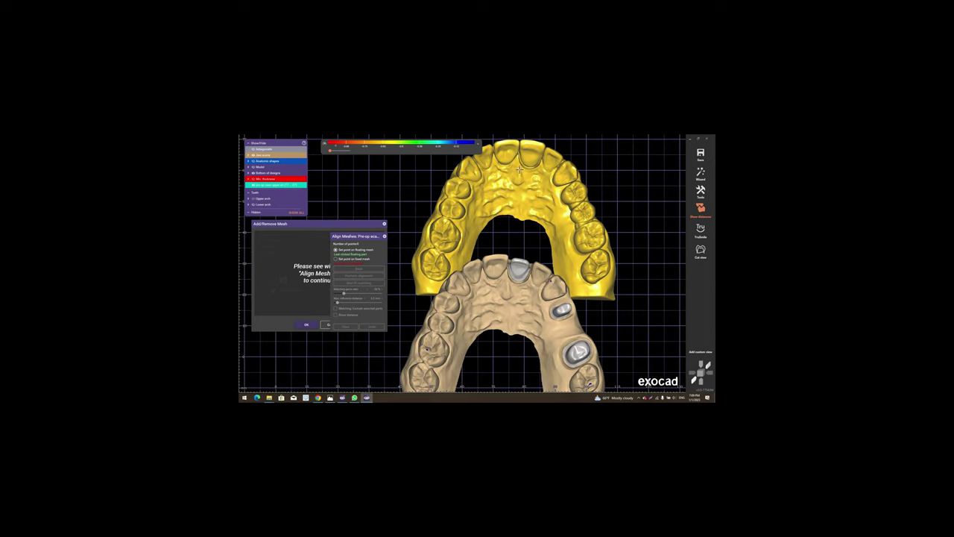
pyautogui.click(520, 169)
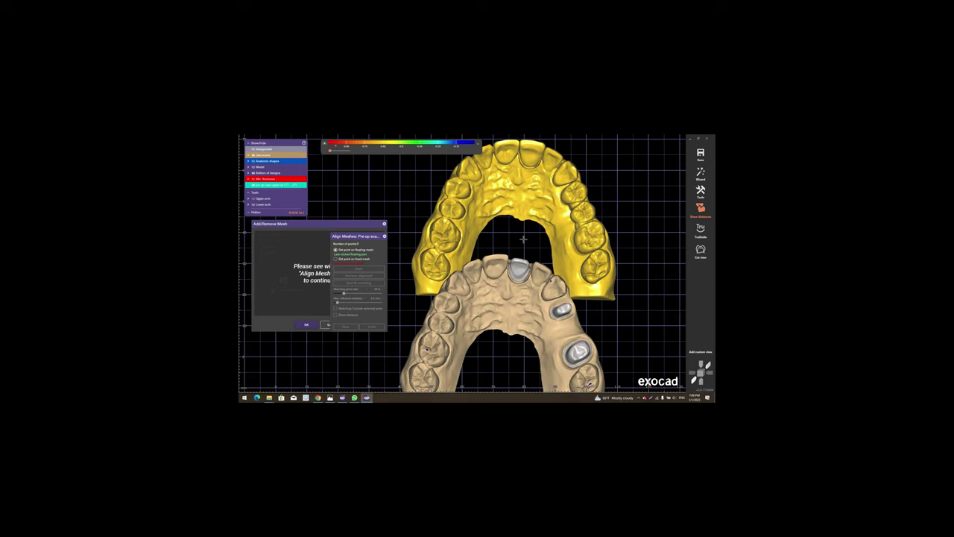
pyautogui.click(511, 279)
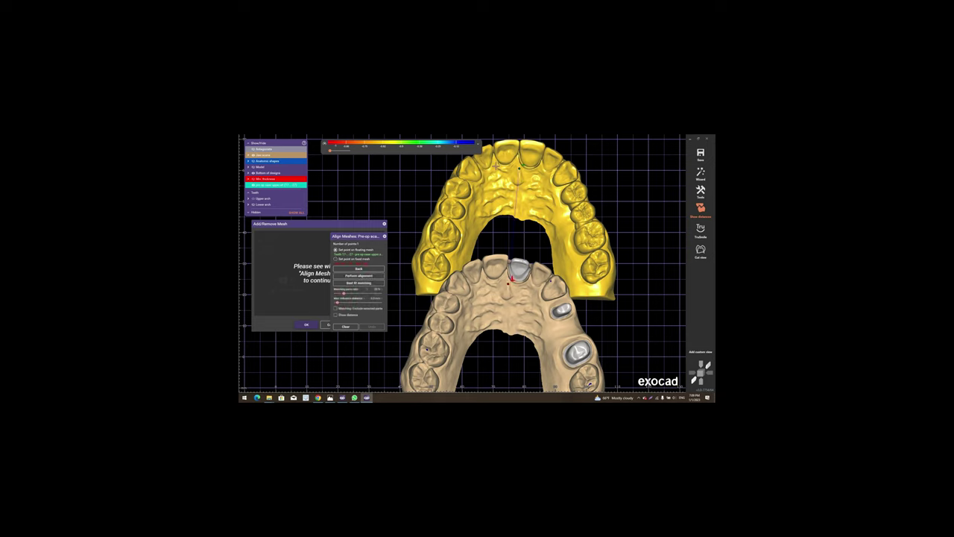
pyautogui.click(485, 281)
pyautogui.click(445, 255)
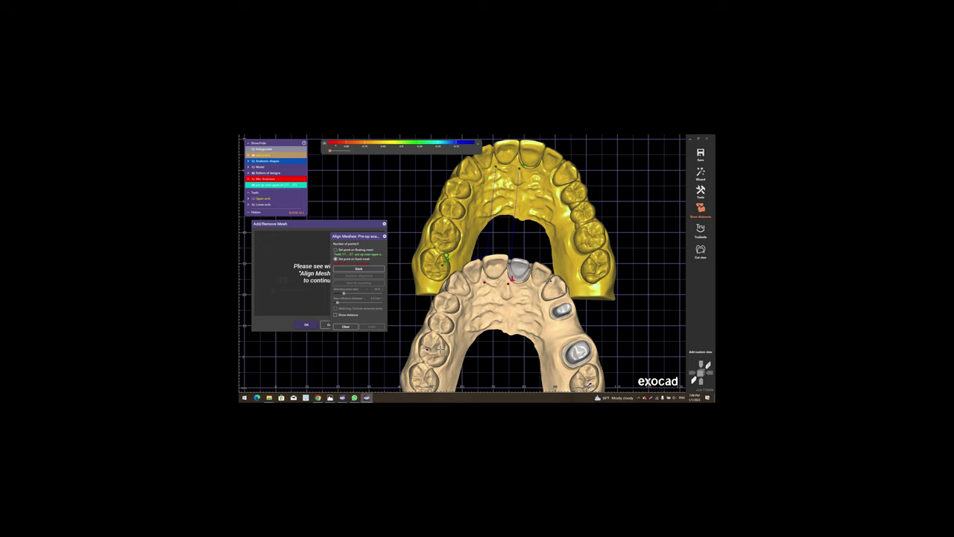
pyautogui.click(443, 343)
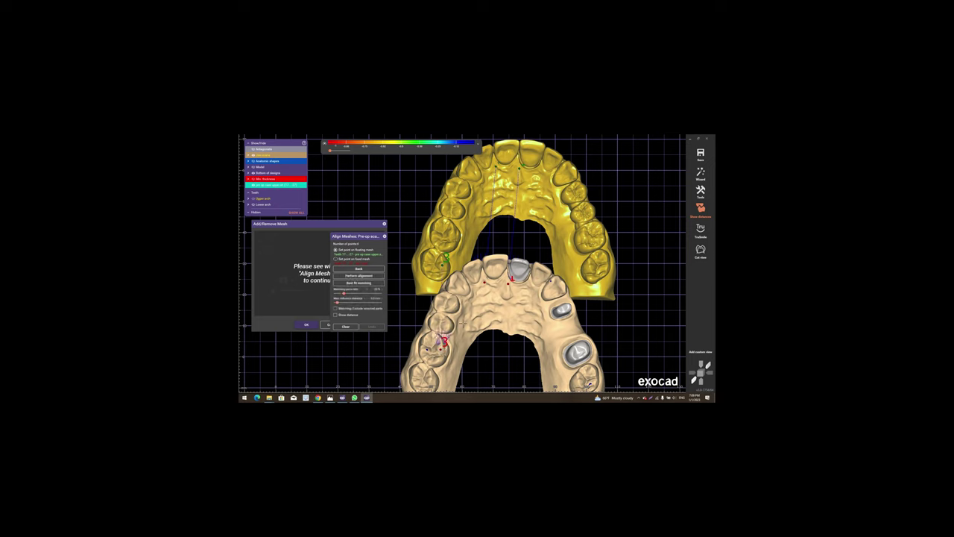
pyautogui.moveTo(462, 325); pyautogui.dragTo(435, 347, button='right')
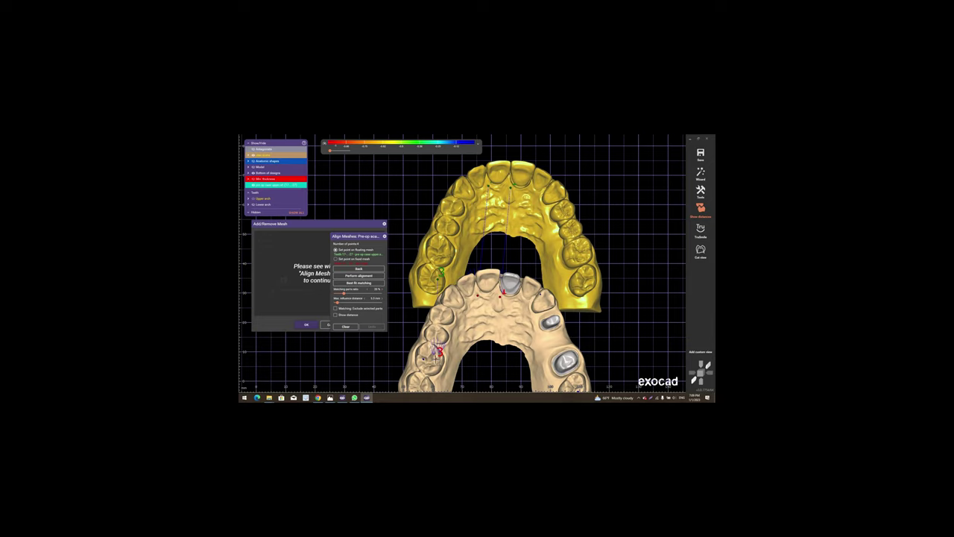
# Clear all matching points and zoom in on the arches
pyautogui.click(342, 327)
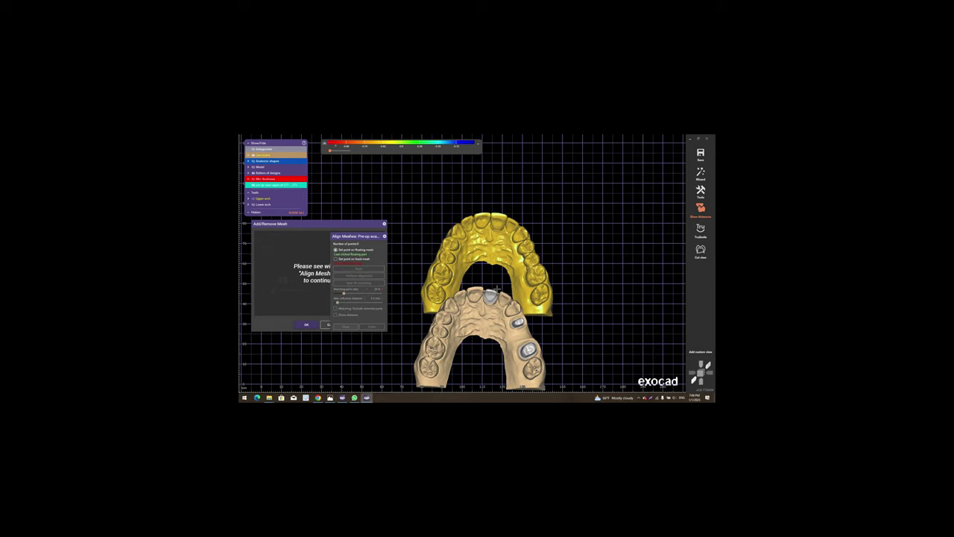
pyautogui.scroll(2, 574, 239)
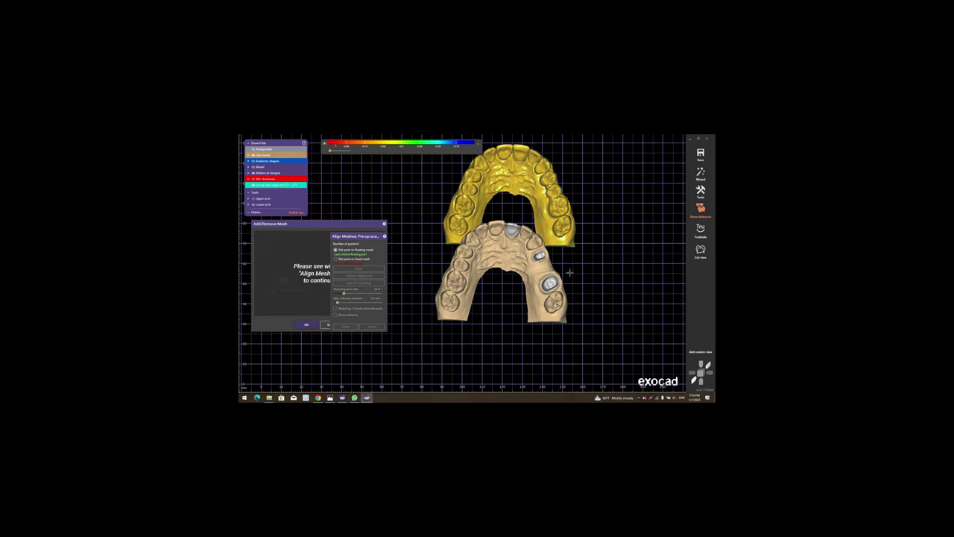
pyautogui.scroll(3, 536, 336)
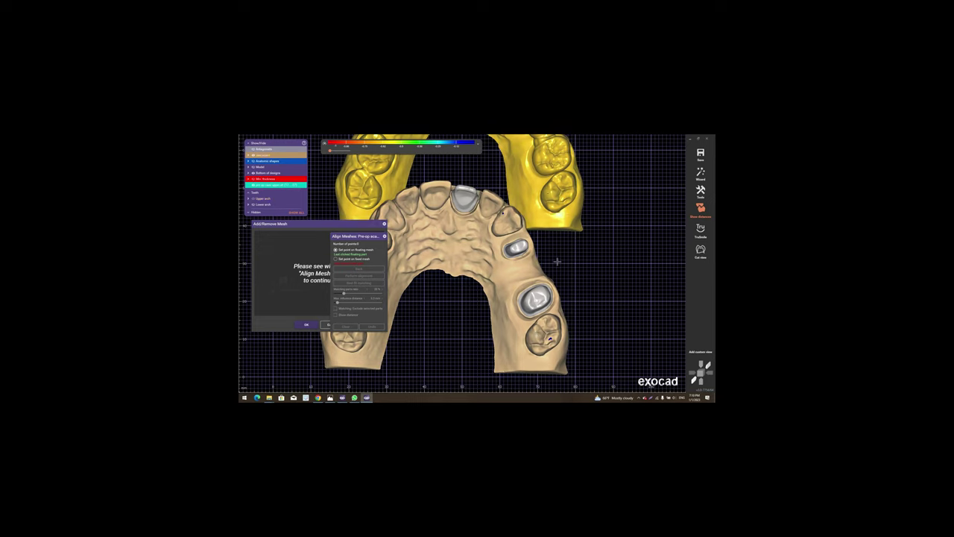
# Pick initial point pairs on model and scan, perform a first alignment
pyautogui.click(556, 184)
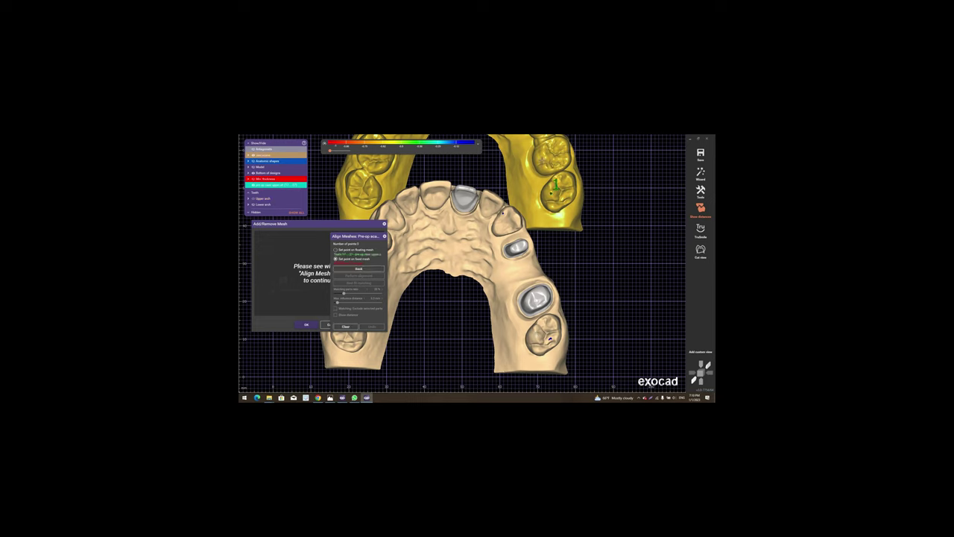
pyautogui.click(549, 339)
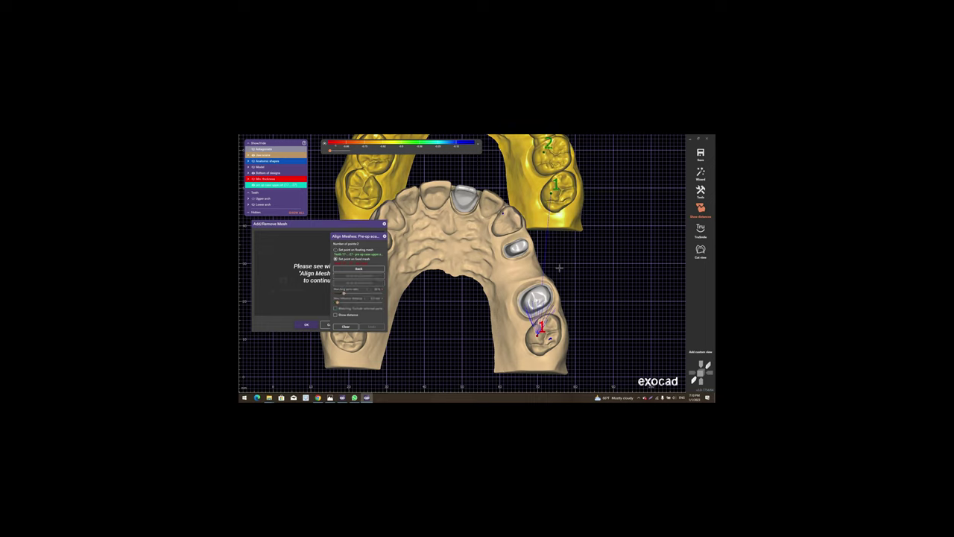
pyautogui.click(551, 155)
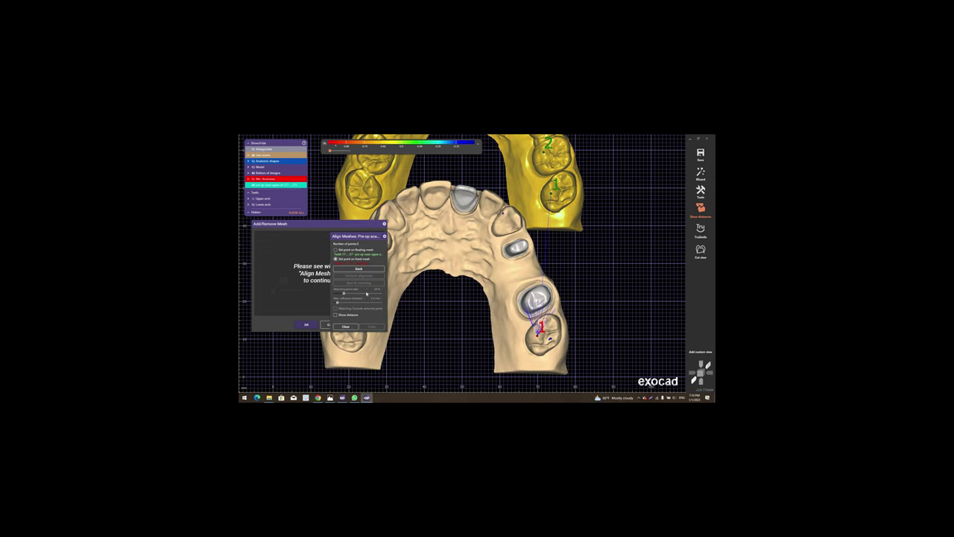
pyautogui.click(366, 290)
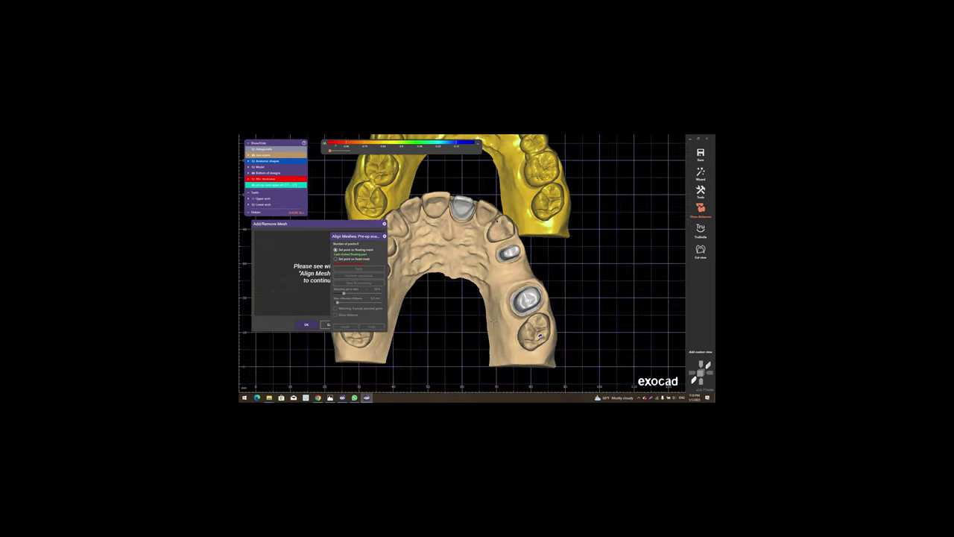
pyautogui.scroll(-3, 492, 322)
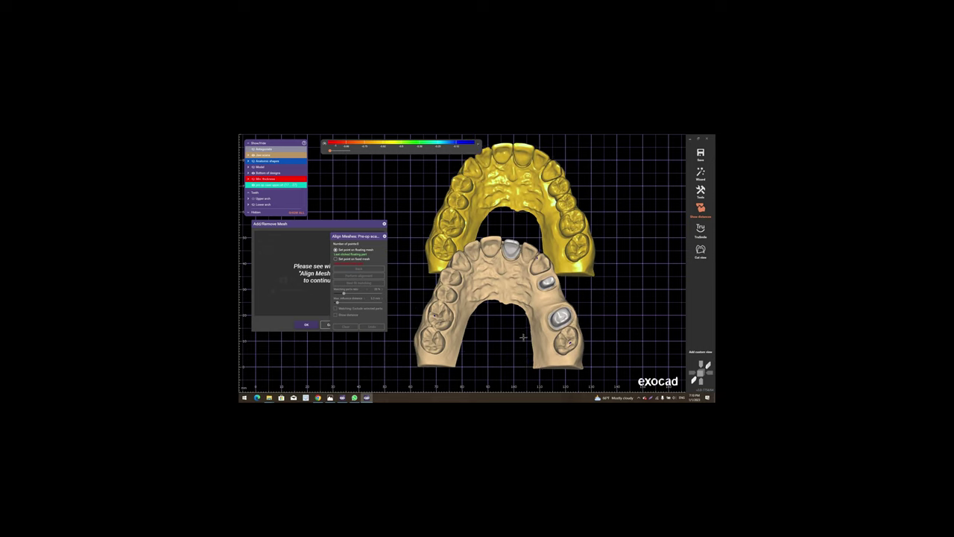
# Set four matching point pairs, align the scan onto the model, and run Best fit matching
pyautogui.click(578, 244)
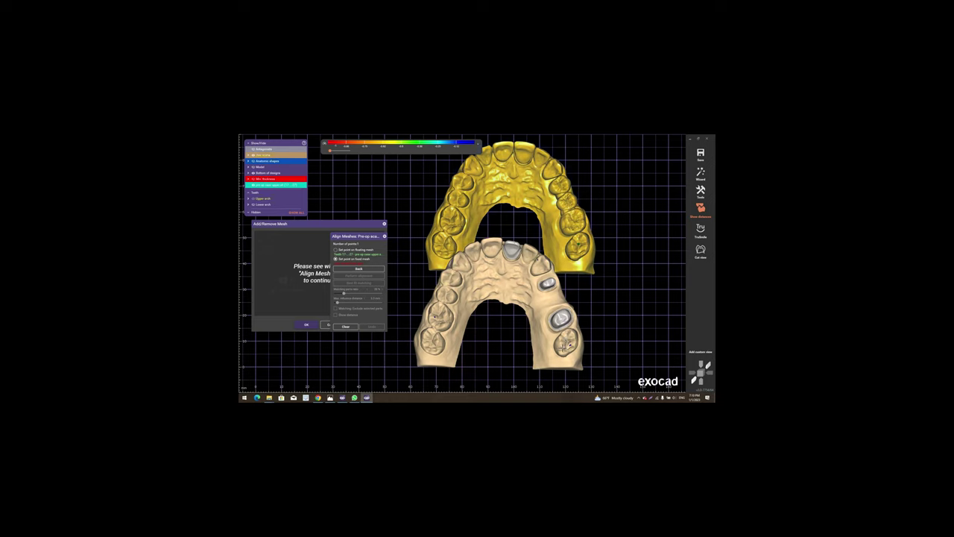
pyautogui.click(561, 320)
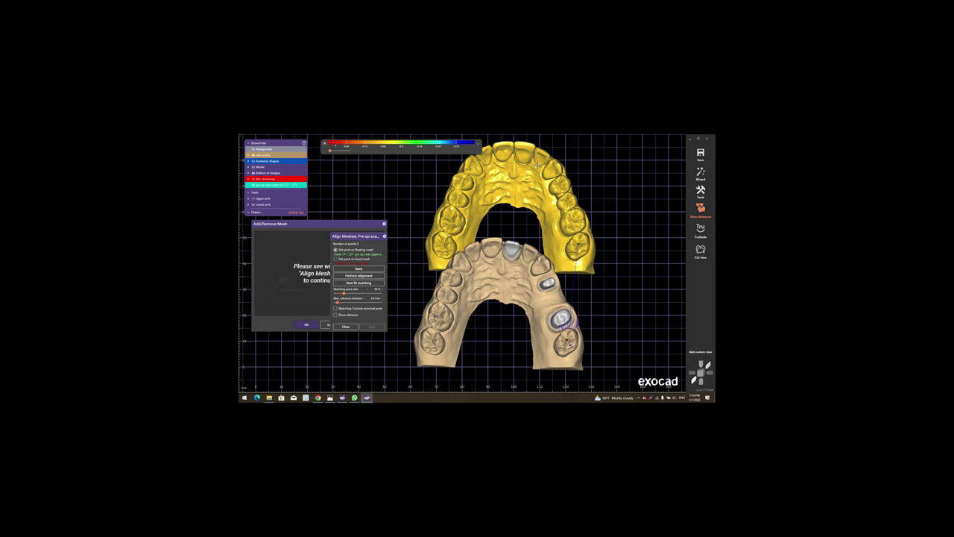
pyautogui.click(535, 166)
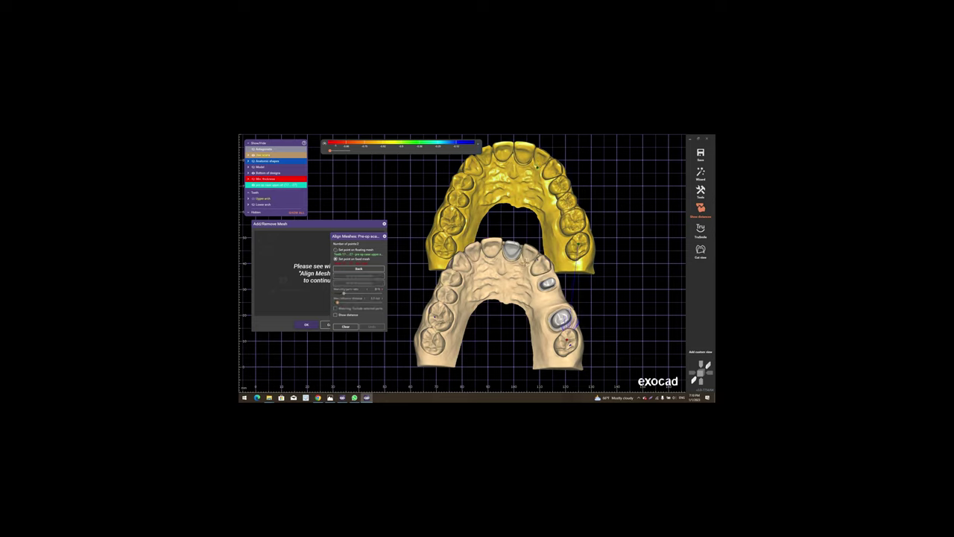
pyautogui.click(526, 264)
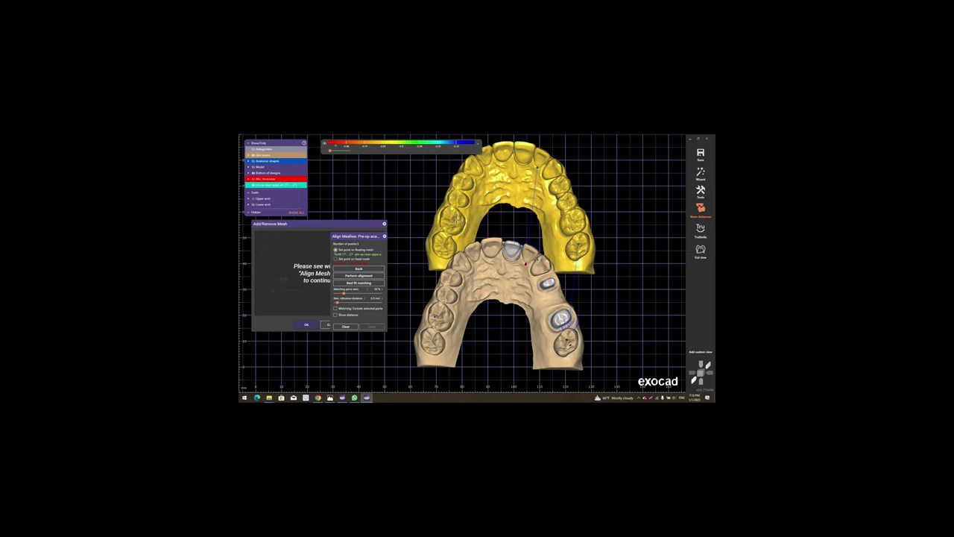
pyautogui.click(457, 217)
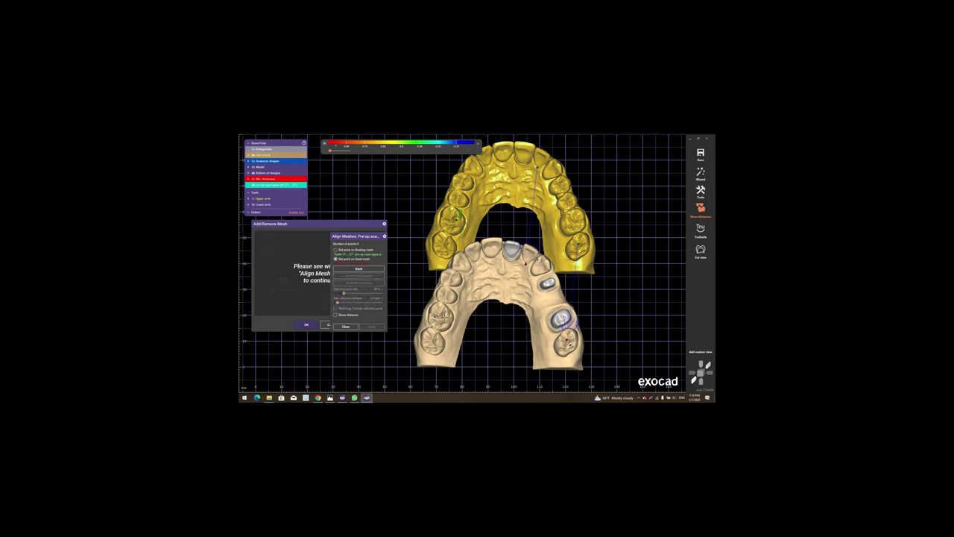
pyautogui.click(447, 304)
pyautogui.click(359, 275)
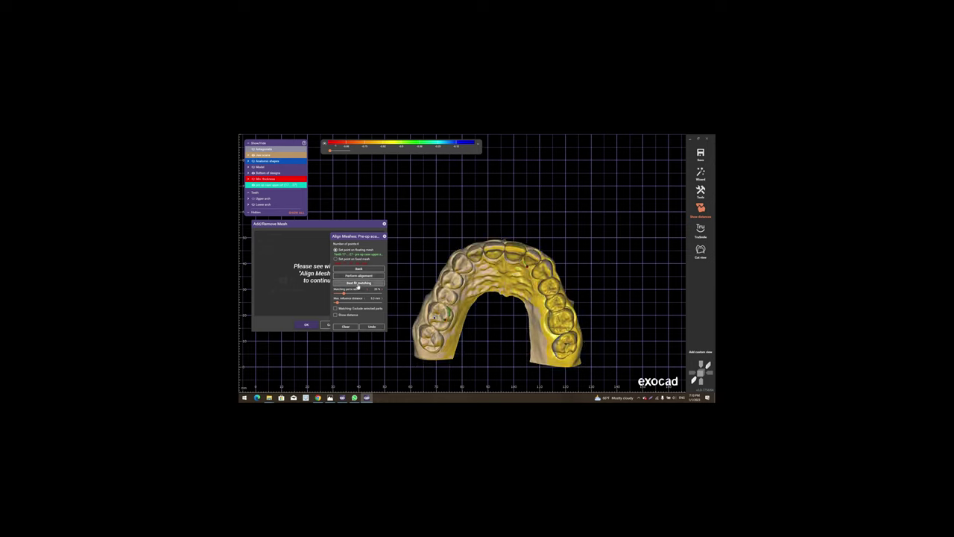
pyautogui.click(359, 284)
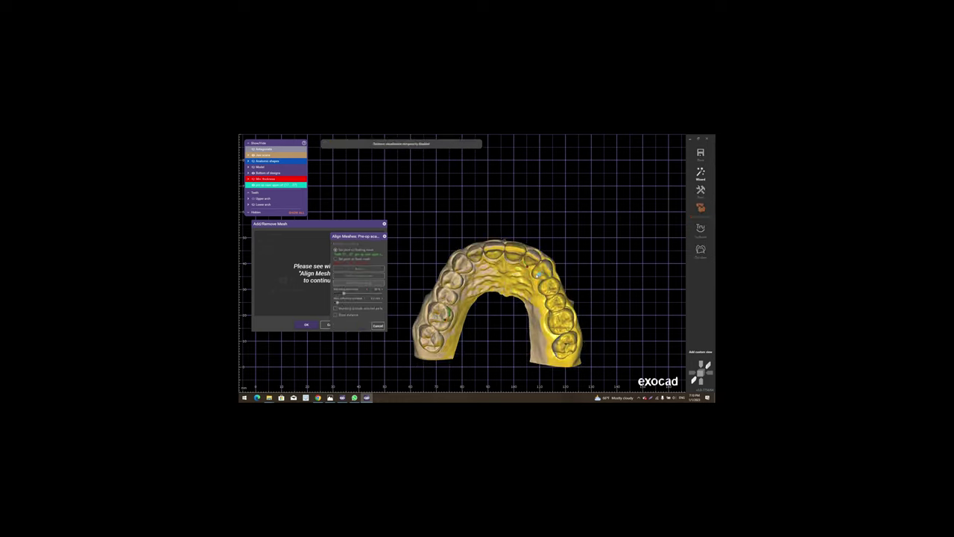
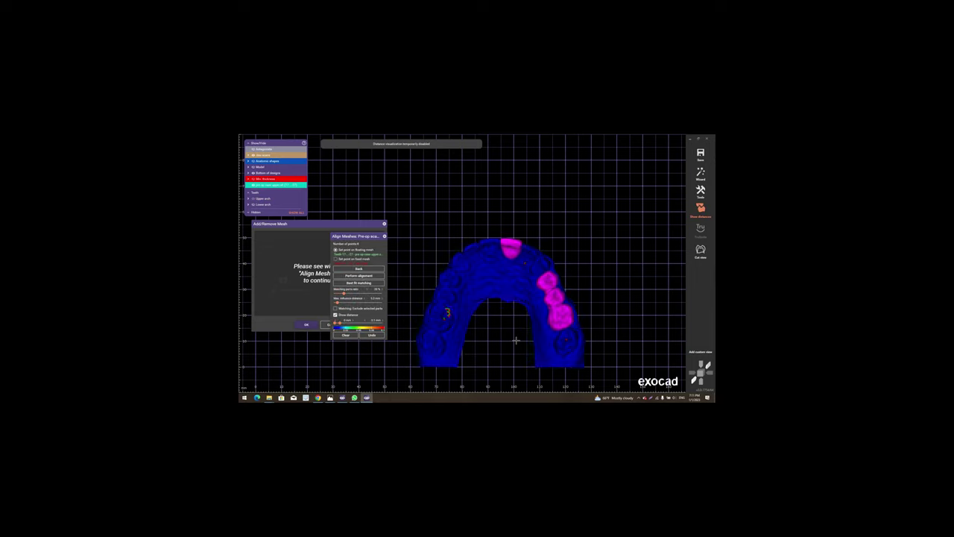
# Verify the pre-op scan alignment, then close the Align Meshes and Add/Remove Mesh dialogs
pyautogui.moveTo(511, 322); pyautogui.dragTo(361, 329, button='right')
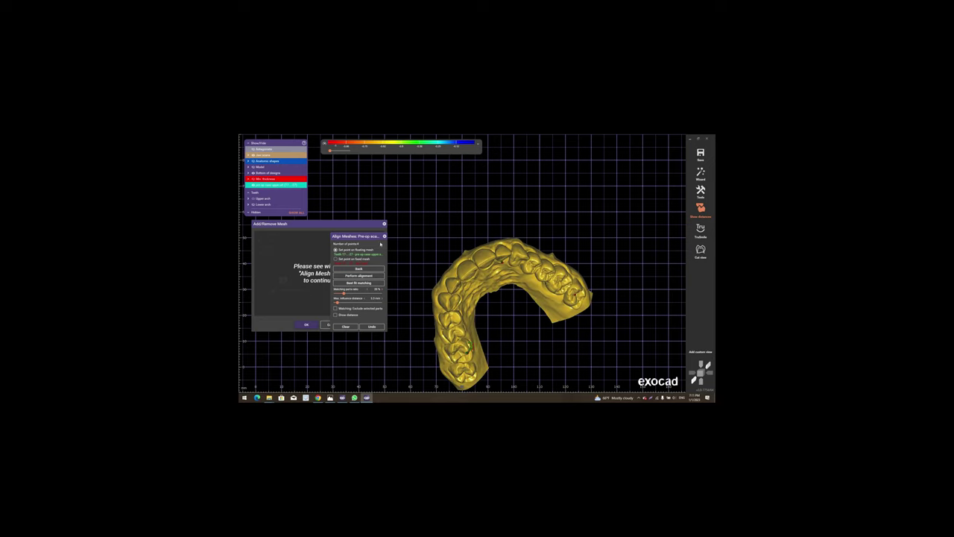
pyautogui.click(384, 235)
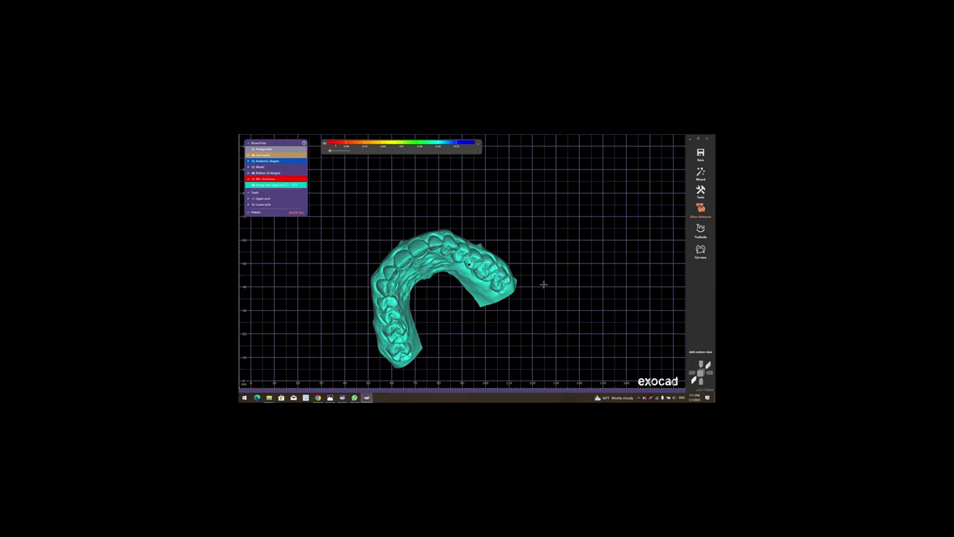
pyautogui.moveTo(543, 281); pyautogui.dragTo(507, 263, button='right')
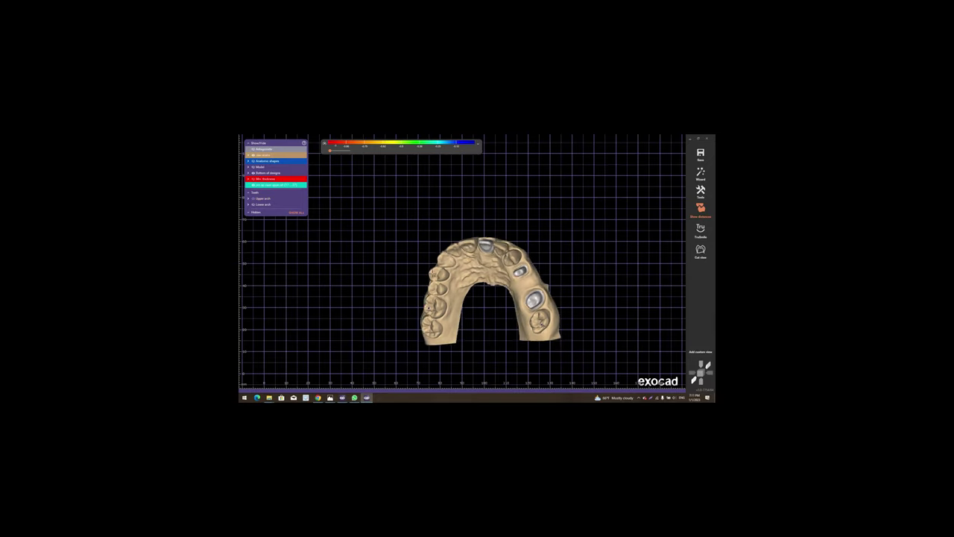
pyautogui.scroll(2, 507, 275)
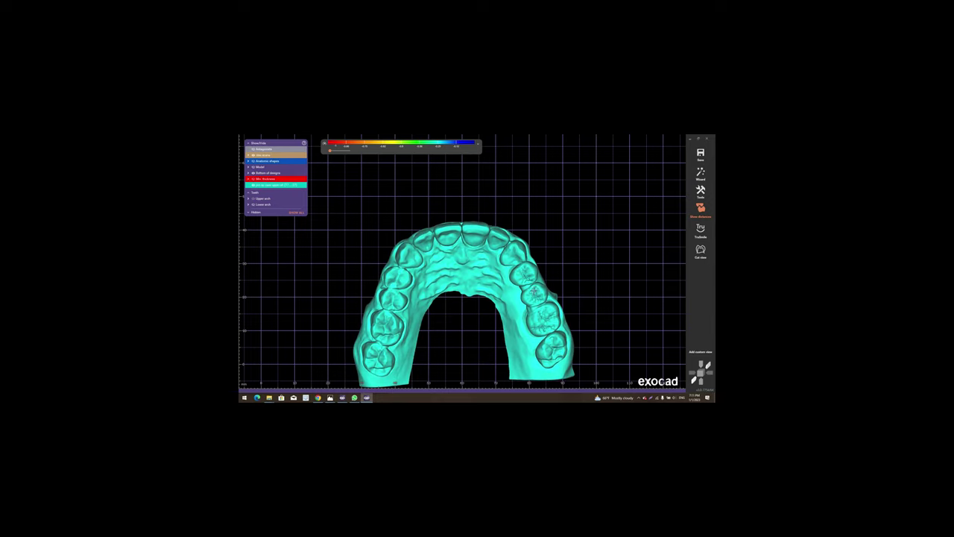
pyautogui.moveTo(541, 328); pyautogui.dragTo(492, 304, button='right')
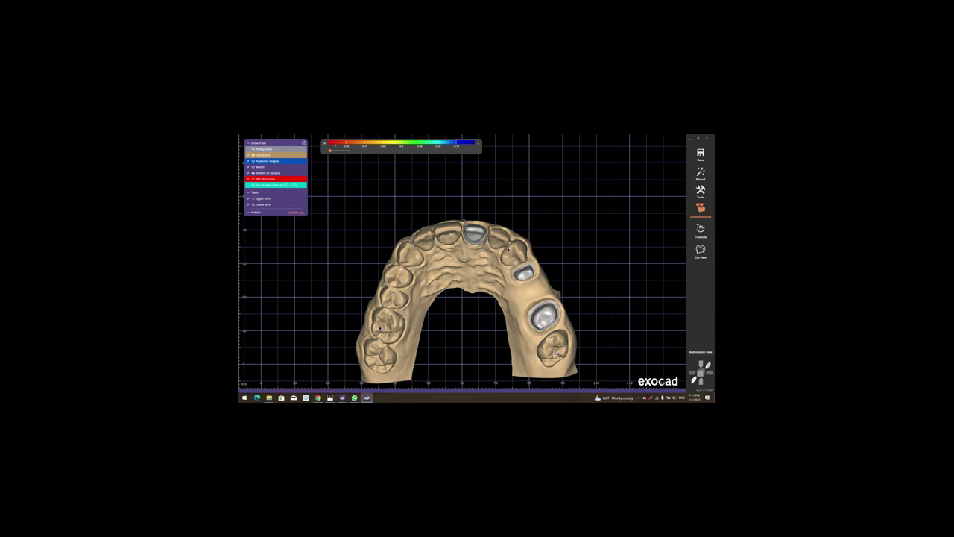
# Open Tooth Placement for the crowns and view them from the side
pyautogui.rightClick(574, 203)
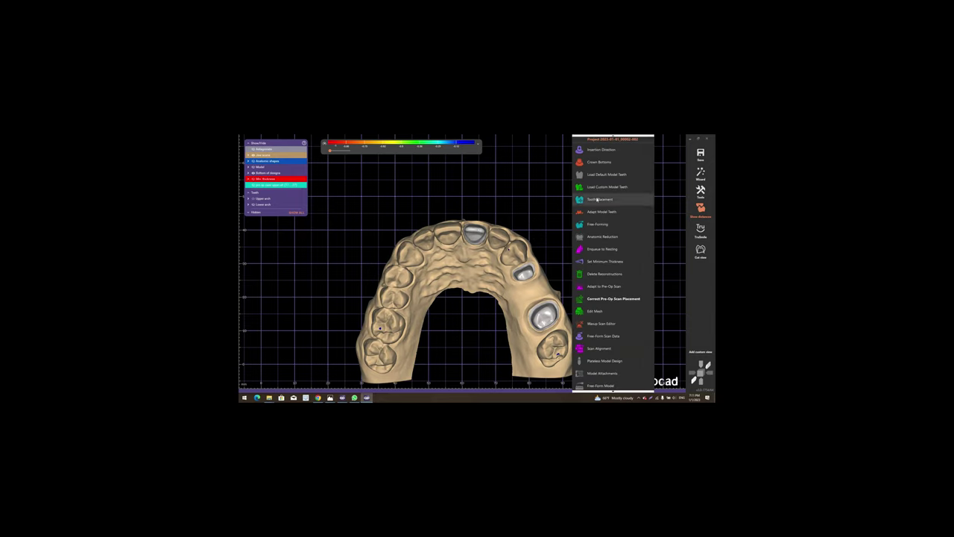
pyautogui.click(513, 263)
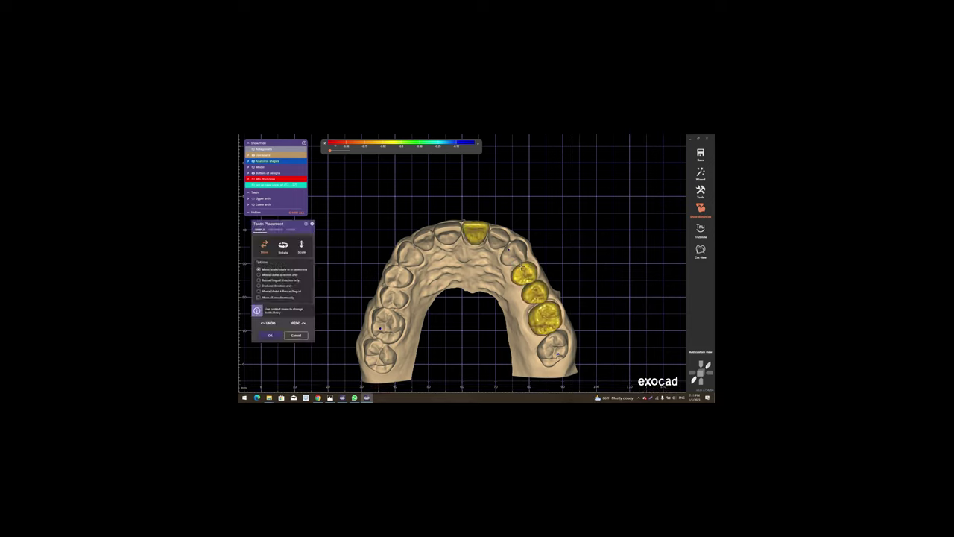
pyautogui.moveTo(526, 269); pyautogui.dragTo(494, 263, button='right')
pyautogui.scroll(2, 496, 265)
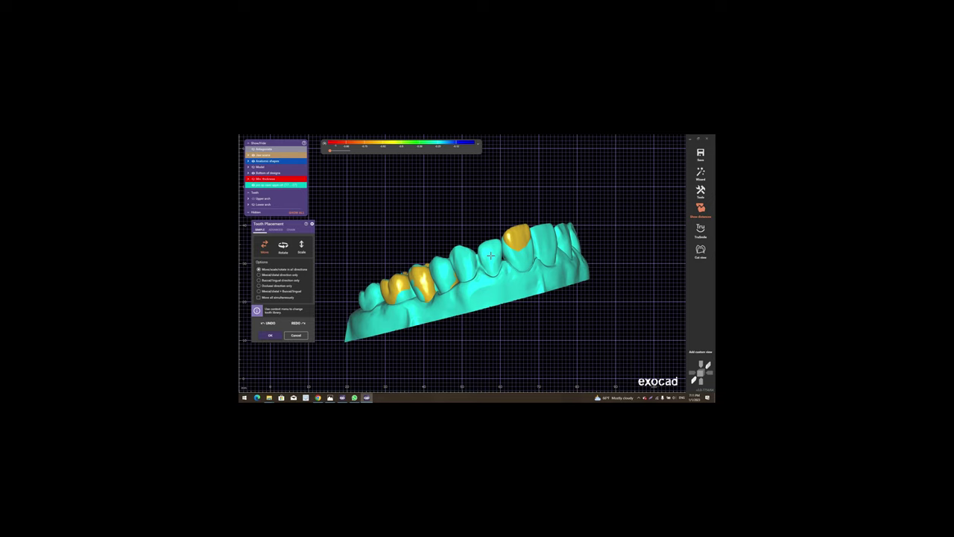
# Make the pre-op scan transparent, hide the front crown, and cancel Tooth Placement unchanged
pyautogui.keyDown('shift'); pyautogui.middleClick(499, 244); pyautogui.keyUp('shift')
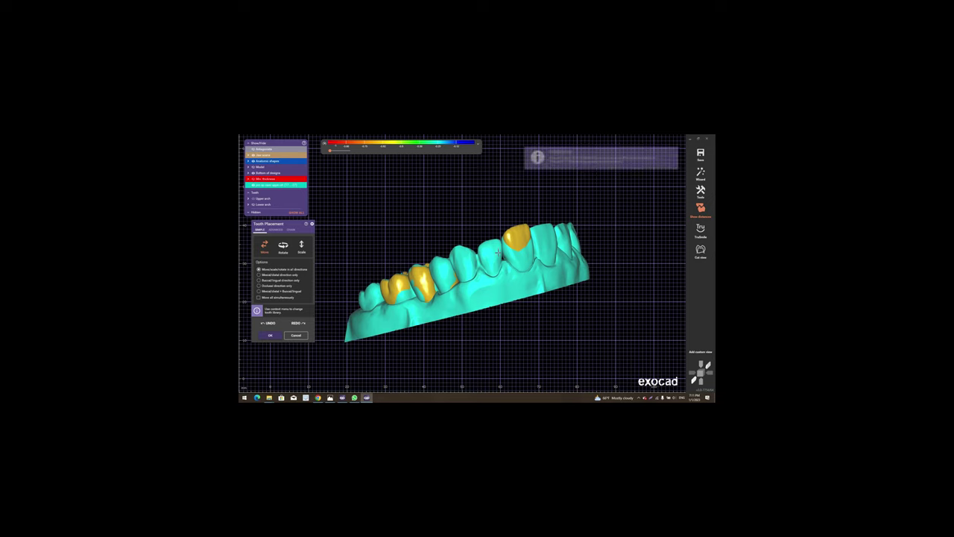
pyautogui.moveTo(494, 250); pyautogui.dragTo(490, 243, button='right')
pyautogui.scroll(3, 495, 245)
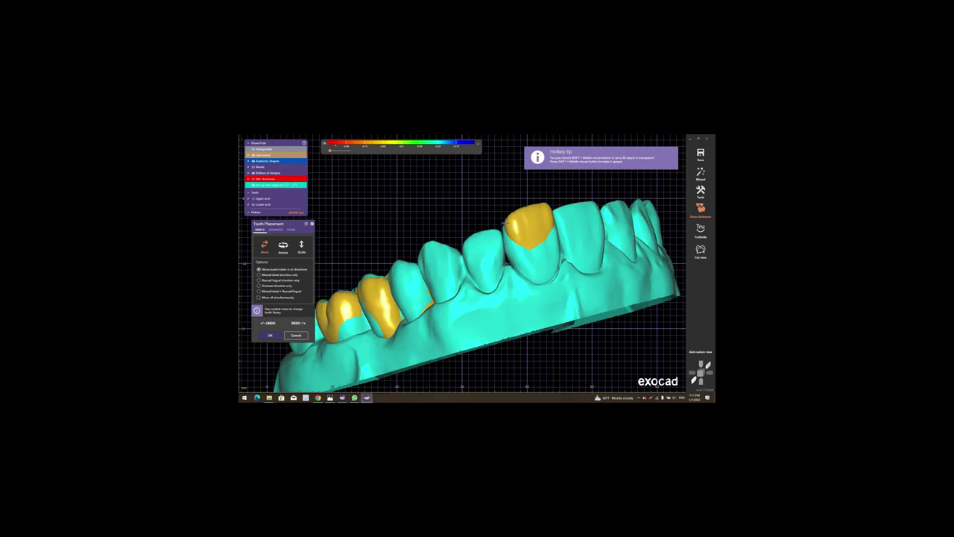
pyautogui.scroll(-3, 504, 223)
pyautogui.keyDown('shift'); pyautogui.middleClick(510, 224); pyautogui.keyUp('shift')
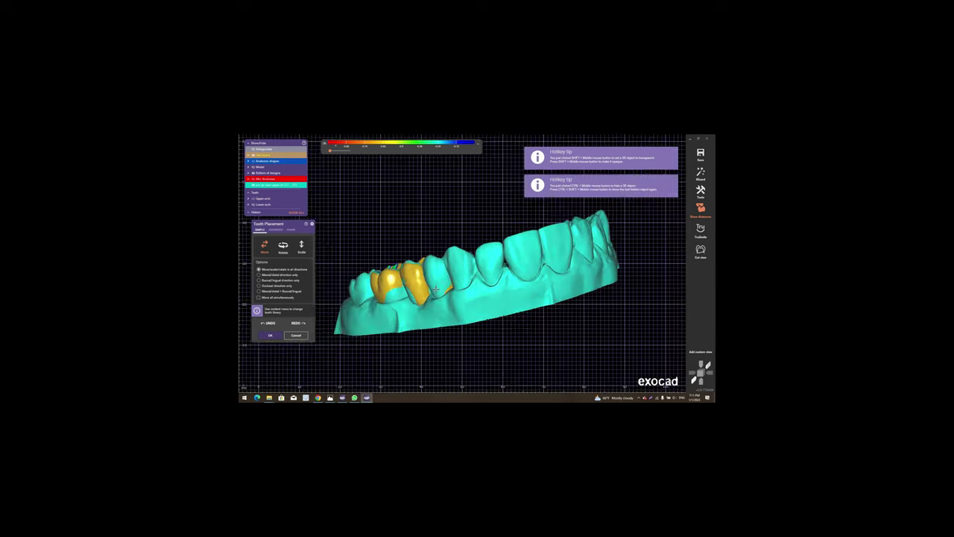
pyautogui.moveTo(464, 282)
pyautogui.mouseDown(button='right')
pyautogui.moveTo(584, 245)
pyautogui.moveTo(335, 332)
pyautogui.mouseUp(button='right')
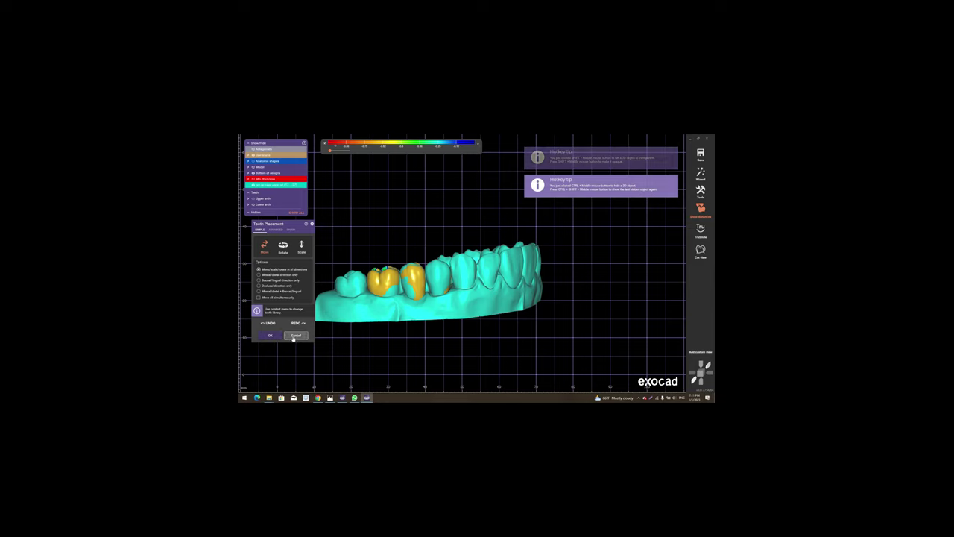
pyautogui.click(296, 336)
# Hide the remaining crowns and view the pre-op arch from above and the side
pyautogui.keyDown('ctrl'); pyautogui.middleClick(477, 291); pyautogui.keyUp('ctrl')
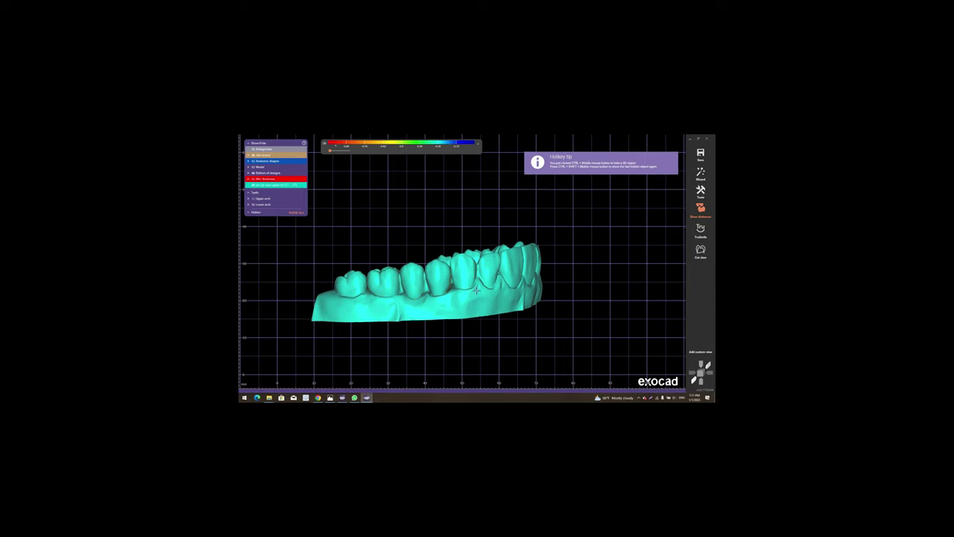
pyautogui.moveTo(464, 298); pyautogui.dragTo(455, 358, button='right')
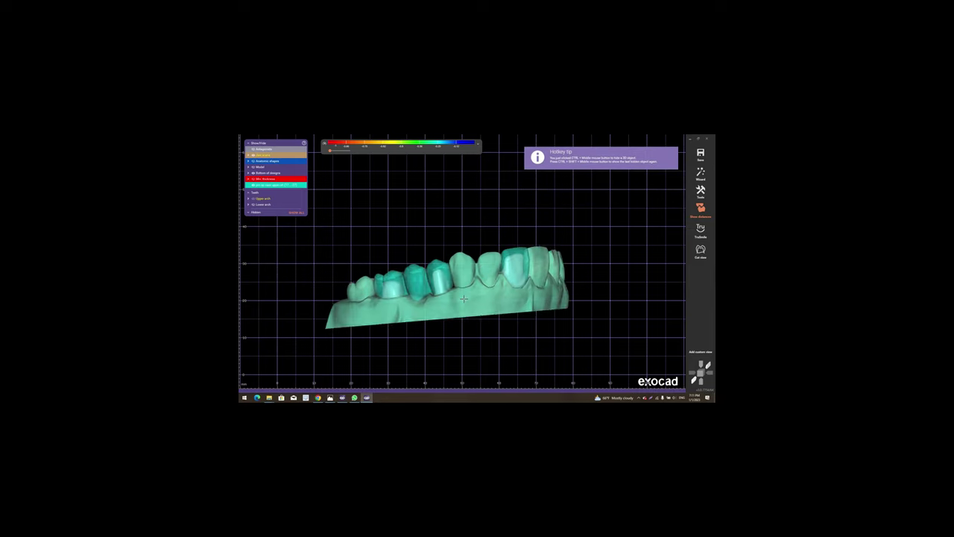
pyautogui.moveTo(459, 321); pyautogui.dragTo(601, 181, button='right')
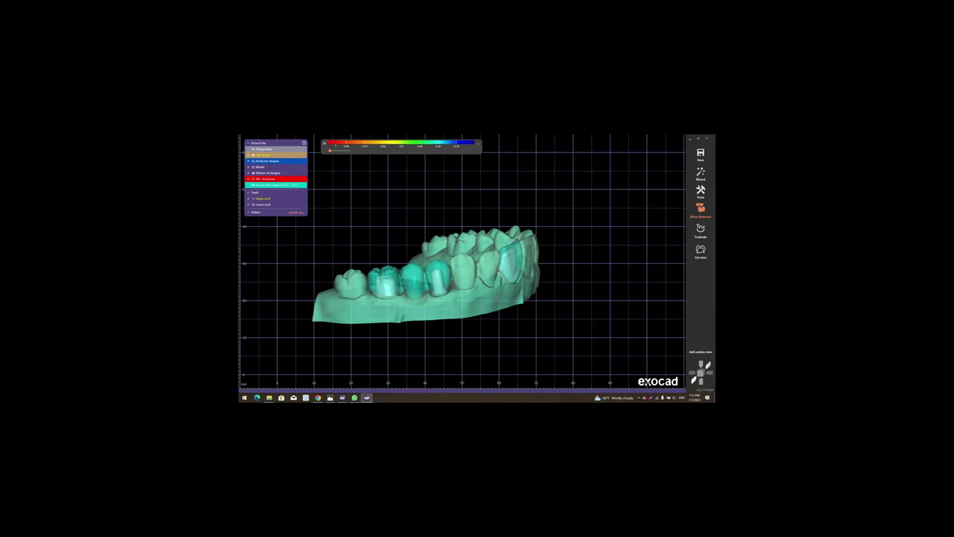
# Reopen Tooth Placement and inspect the back crowns and far molar against the pre-op scan
pyautogui.rightClick(623, 198)
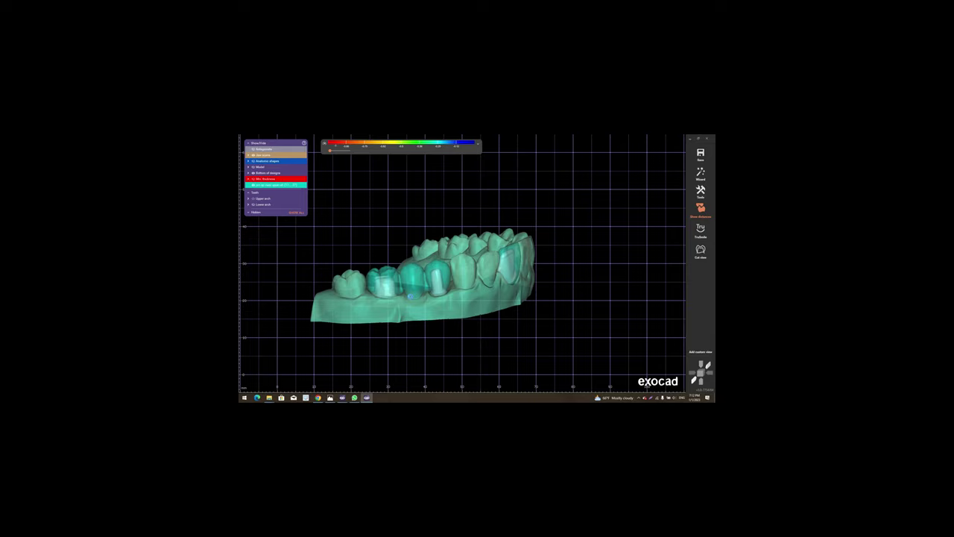
pyautogui.moveTo(374, 298); pyautogui.dragTo(440, 263, button='right')
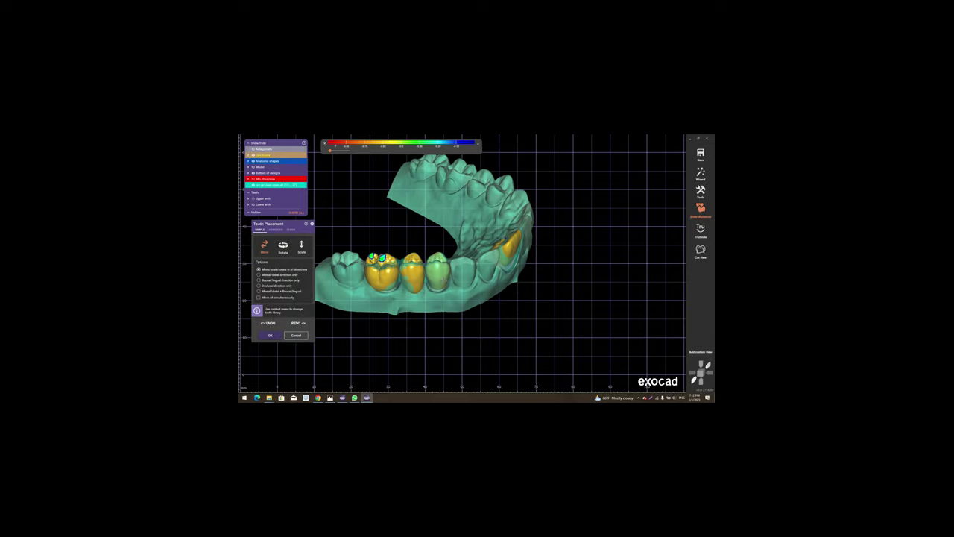
pyautogui.scroll(3, 440, 263)
pyautogui.scroll(2, 441, 263)
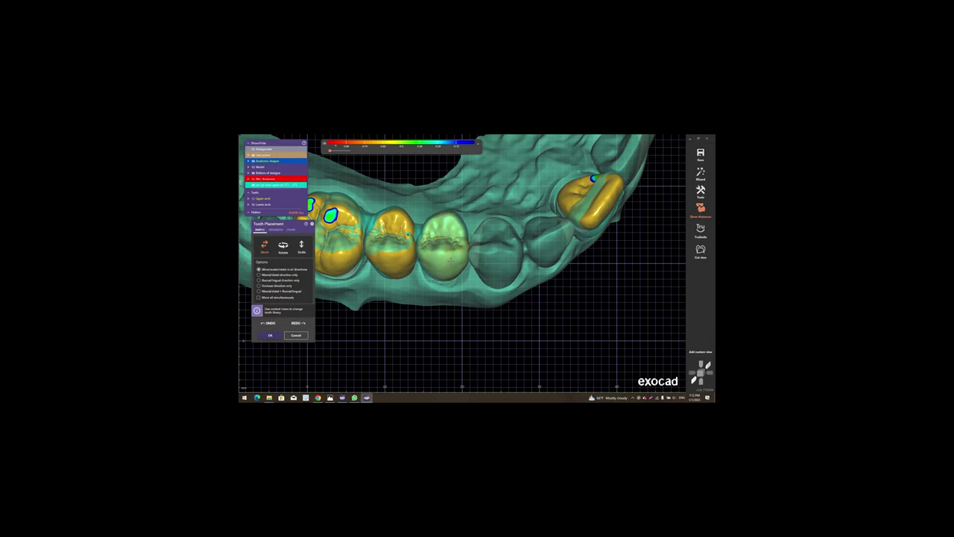
pyautogui.moveTo(450, 253); pyautogui.dragTo(445, 214, button='right')
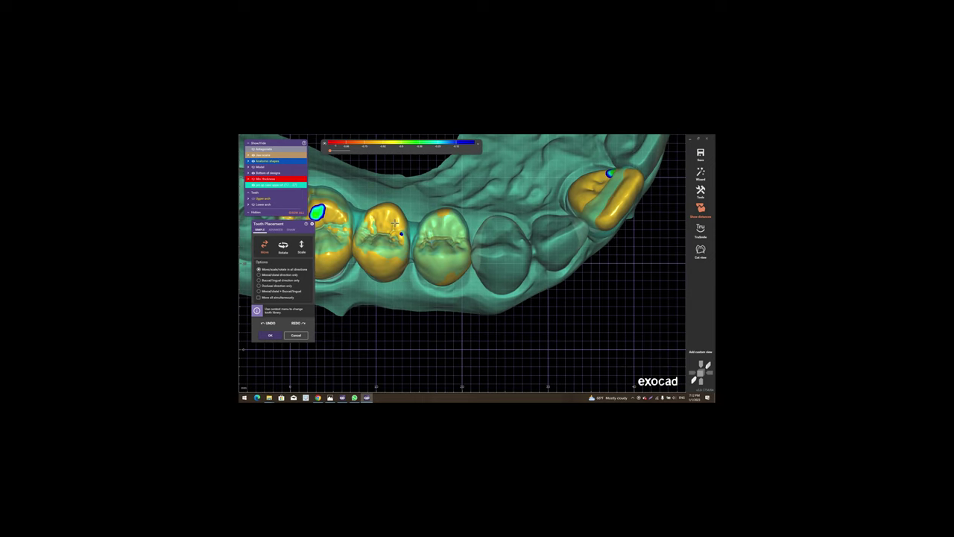
pyautogui.moveTo(392, 222)
pyautogui.mouseDown(button='right')
pyautogui.moveTo(350, 224)
pyautogui.moveTo(440, 283)
pyautogui.mouseUp(button='right')
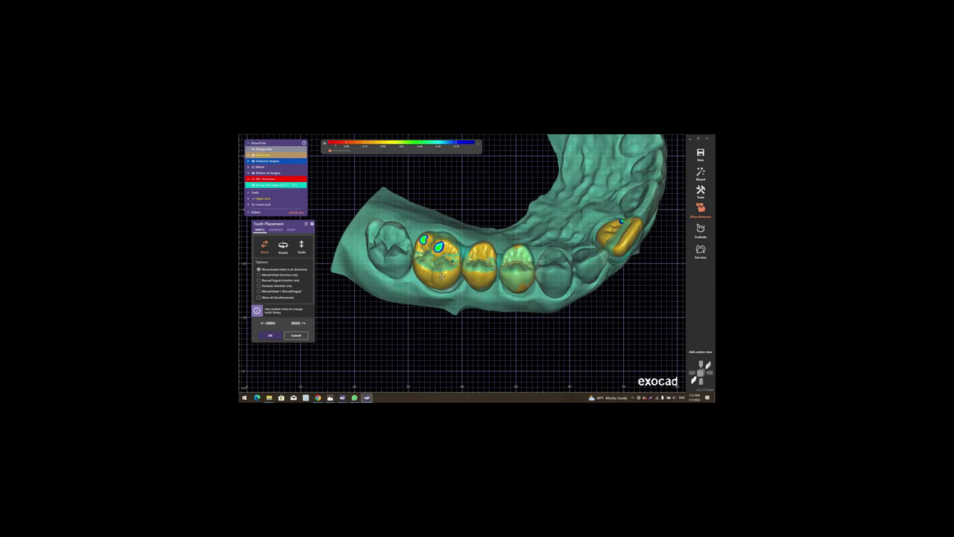
pyautogui.scroll(3, 441, 282)
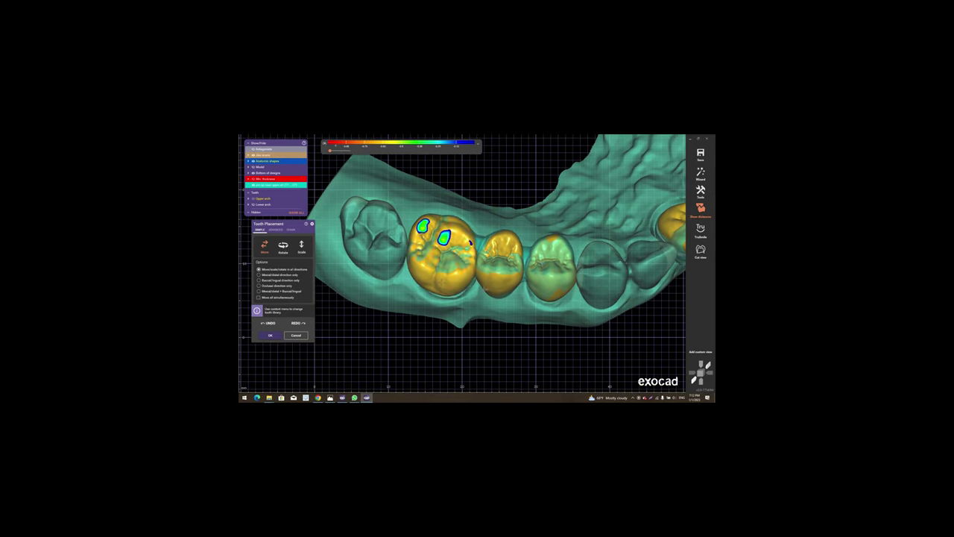
pyautogui.moveTo(440, 284); pyautogui.dragTo(490, 263, button='right')
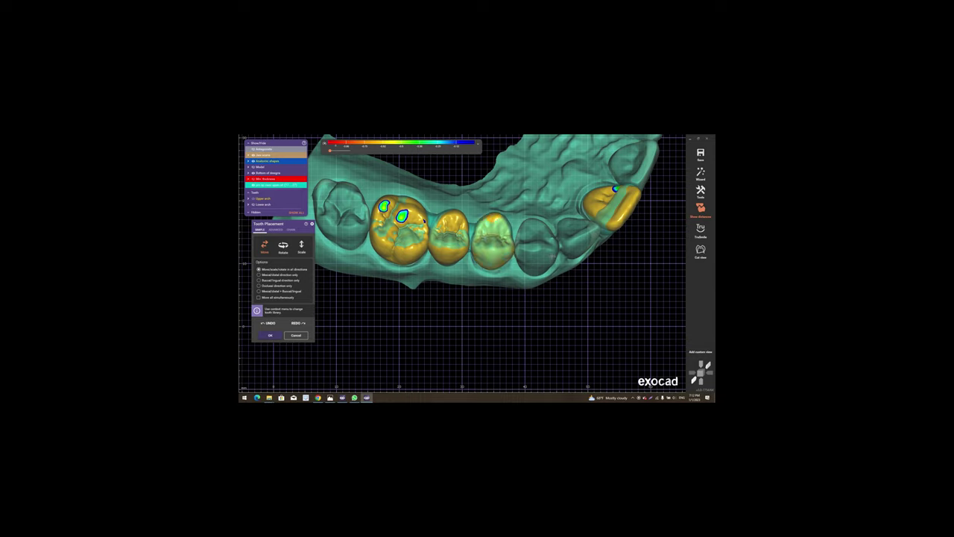
# Inspect the front teeth and veneer, then confirm placement to reach Correct Pre-Op Scan Placement
pyautogui.moveTo(552, 256)
pyautogui.mouseDown(button='right')
pyautogui.moveTo(469, 231)
pyautogui.moveTo(468, 246)
pyautogui.mouseUp(button='right')
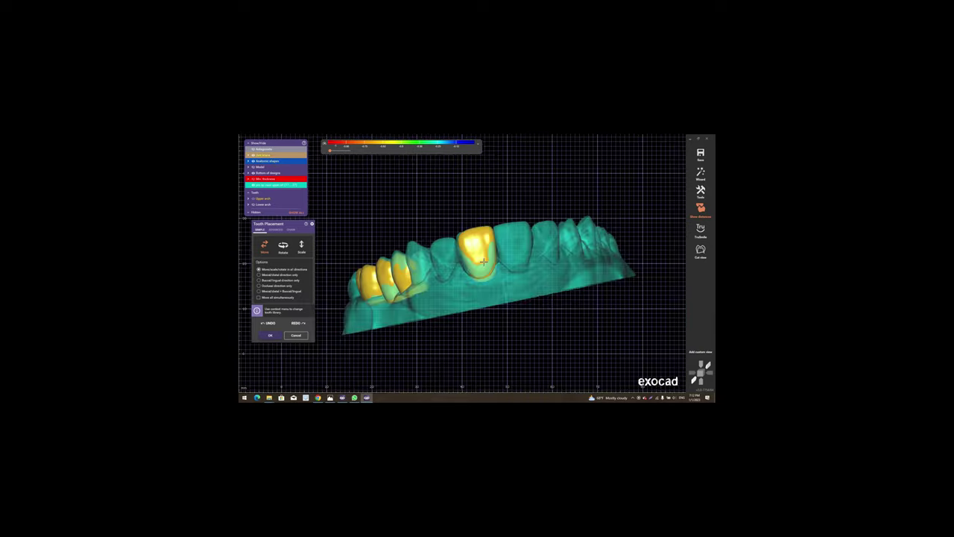
pyautogui.moveTo(502, 244)
pyautogui.mouseDown(button='right')
pyautogui.moveTo(466, 260)
pyautogui.moveTo(477, 228)
pyautogui.mouseUp(button='right')
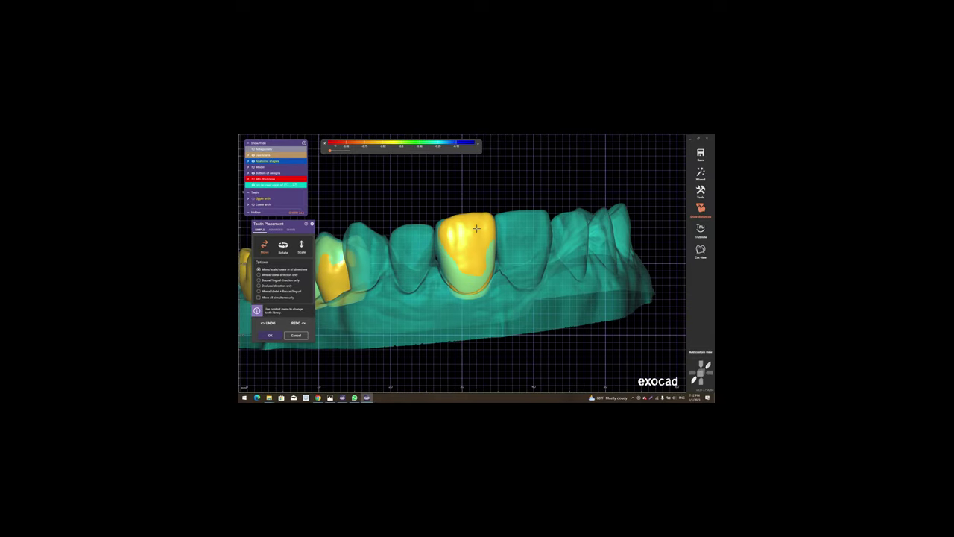
pyautogui.moveTo(491, 236); pyautogui.dragTo(464, 236, button='right')
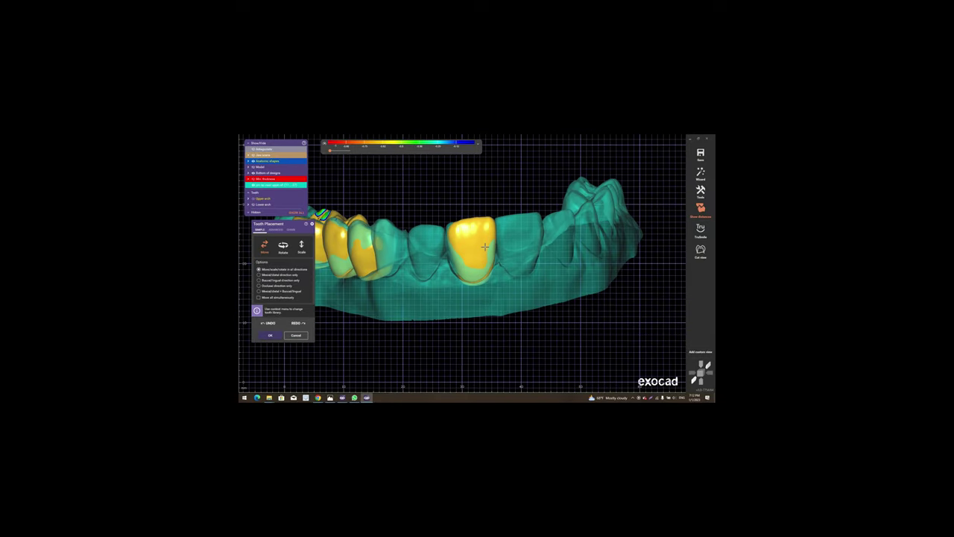
pyautogui.scroll(-3, 464, 236)
pyautogui.scroll(3, 464, 235)
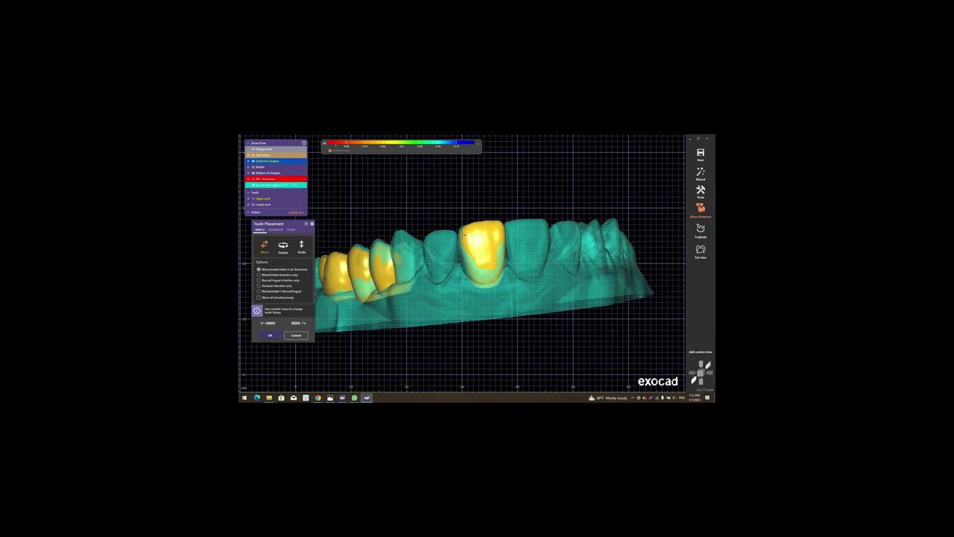
pyautogui.moveTo(328, 314); pyautogui.dragTo(356, 258, button='right')
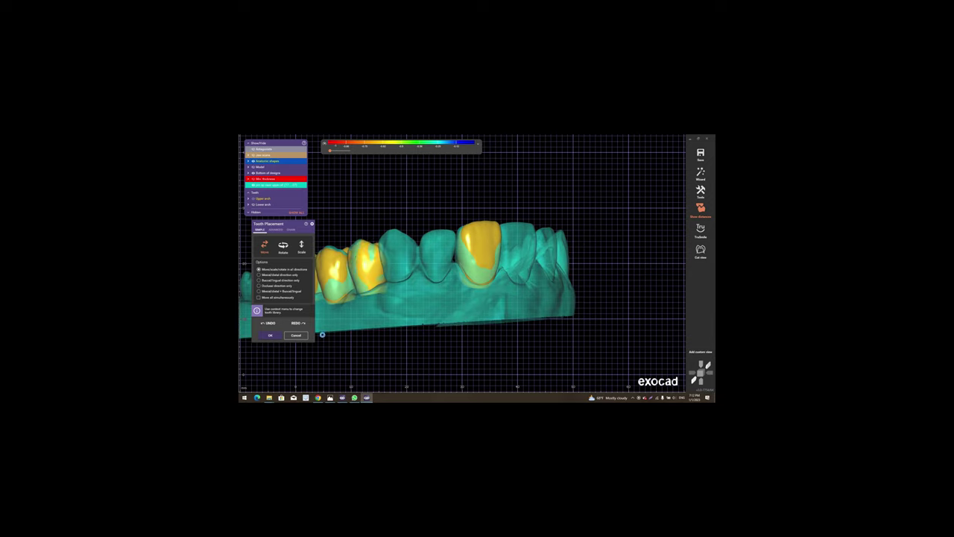
pyautogui.click(701, 173)
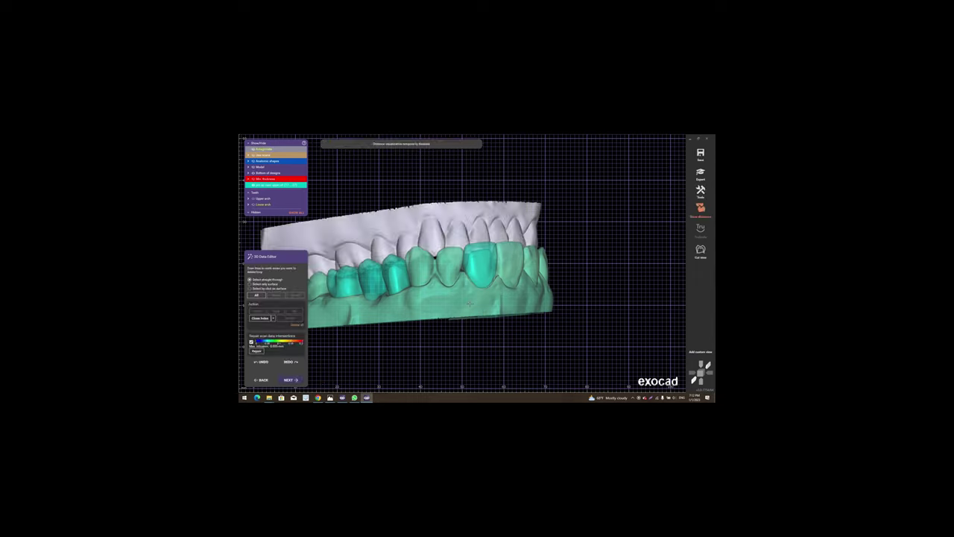
# Check the jaws from below and the side, then repair the scan data intersections
pyautogui.moveTo(467, 303); pyautogui.dragTo(472, 300, button='right')
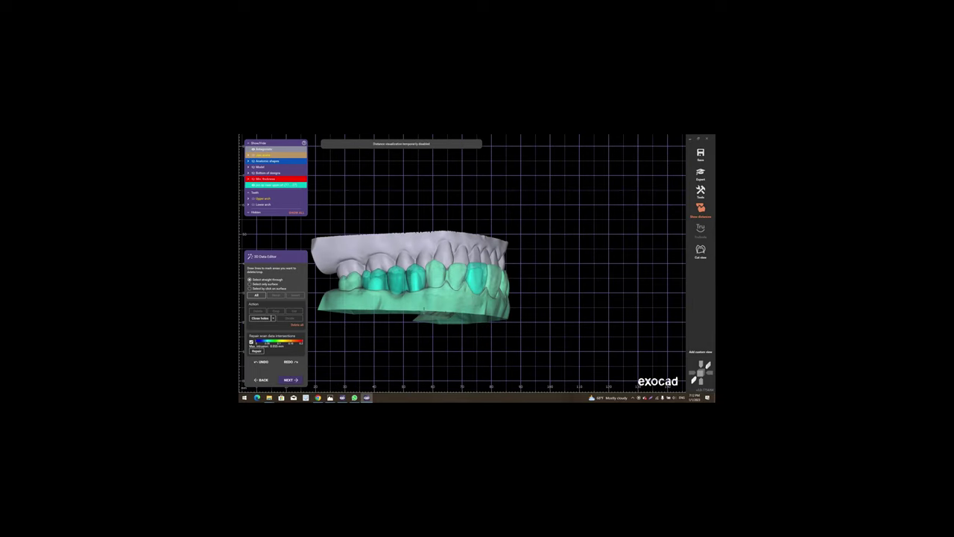
pyautogui.moveTo(395, 329); pyautogui.dragTo(468, 320, button='right')
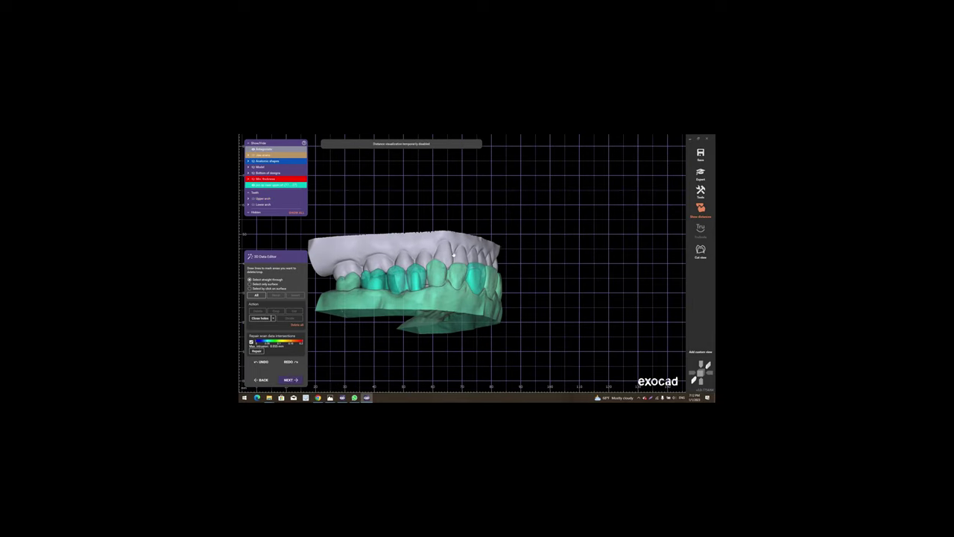
pyautogui.click(462, 295)
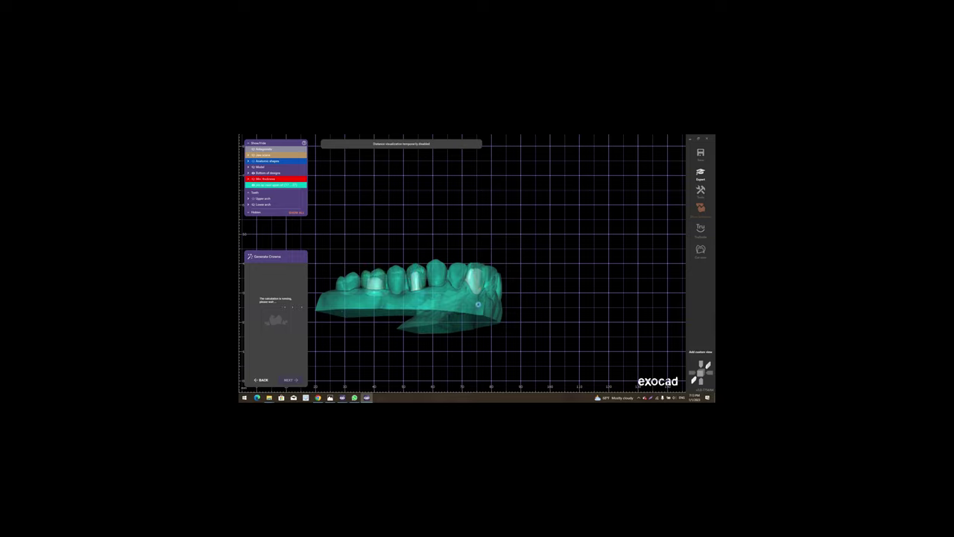
# Turn off Show distances, apply the Entire tooth free-forming preset, and advance to Adapt to Pre-Op Scan
pyautogui.click(701, 211)
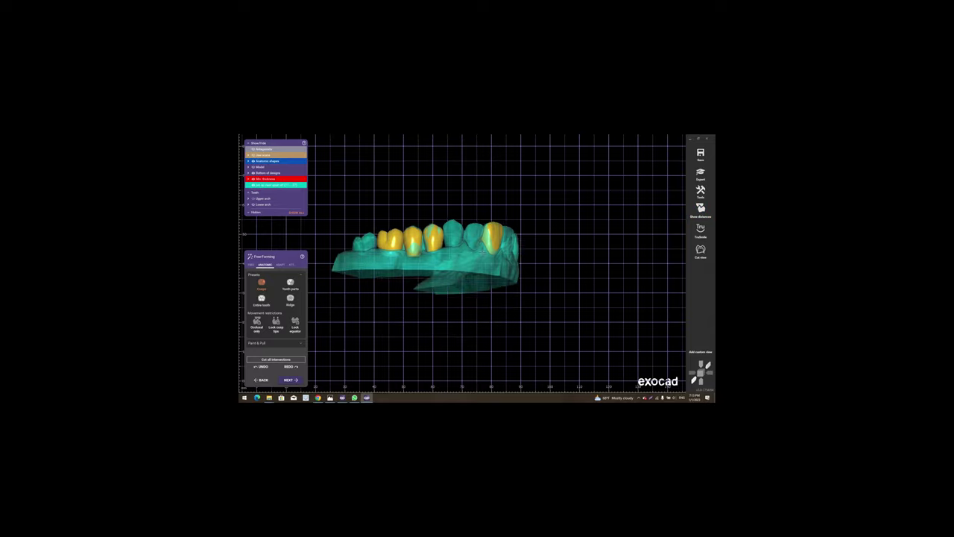
pyautogui.moveTo(447, 257)
pyautogui.mouseDown(button='right')
pyautogui.moveTo(484, 254)
pyautogui.moveTo(305, 301)
pyautogui.mouseUp(button='right')
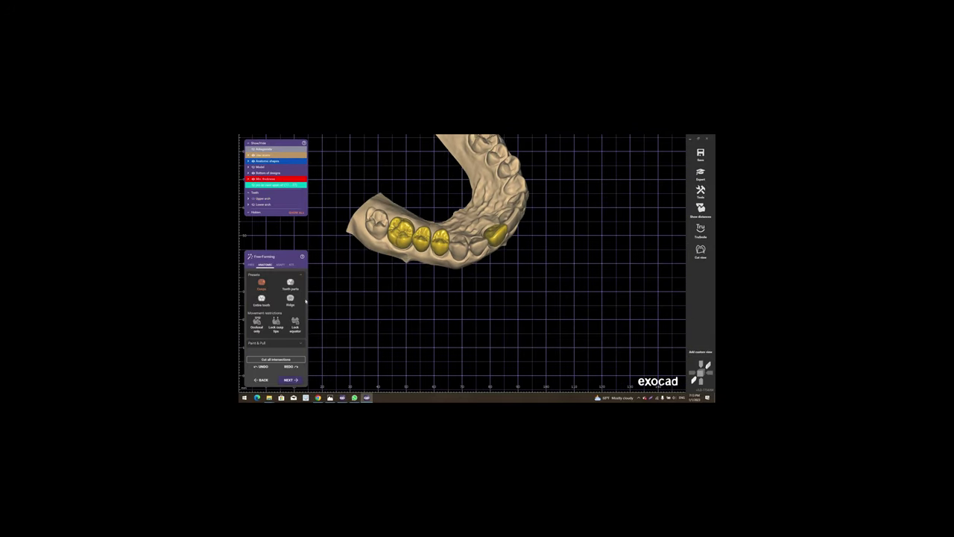
pyautogui.scroll(3, 305, 302)
pyautogui.click(261, 299)
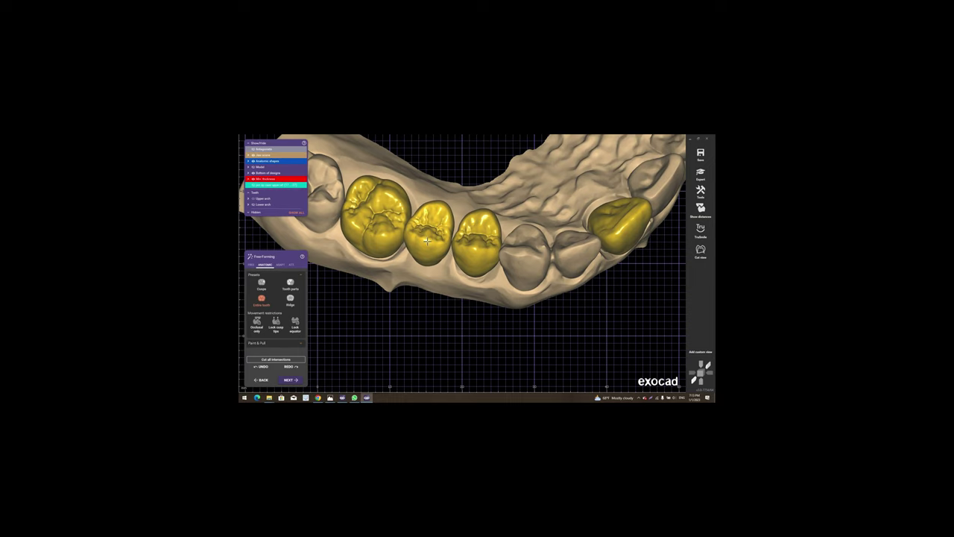
pyautogui.moveTo(428, 240); pyautogui.dragTo(297, 381, button='right')
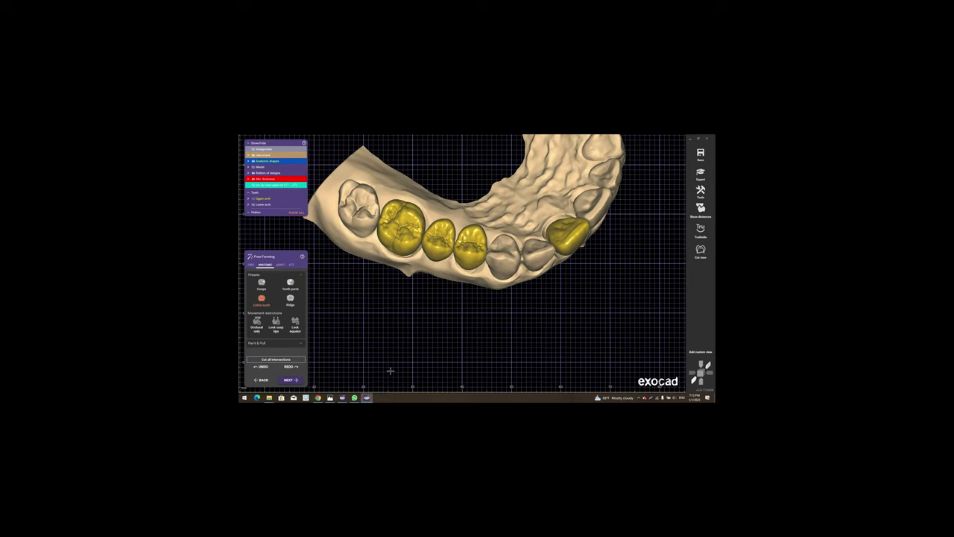
pyautogui.click(294, 381)
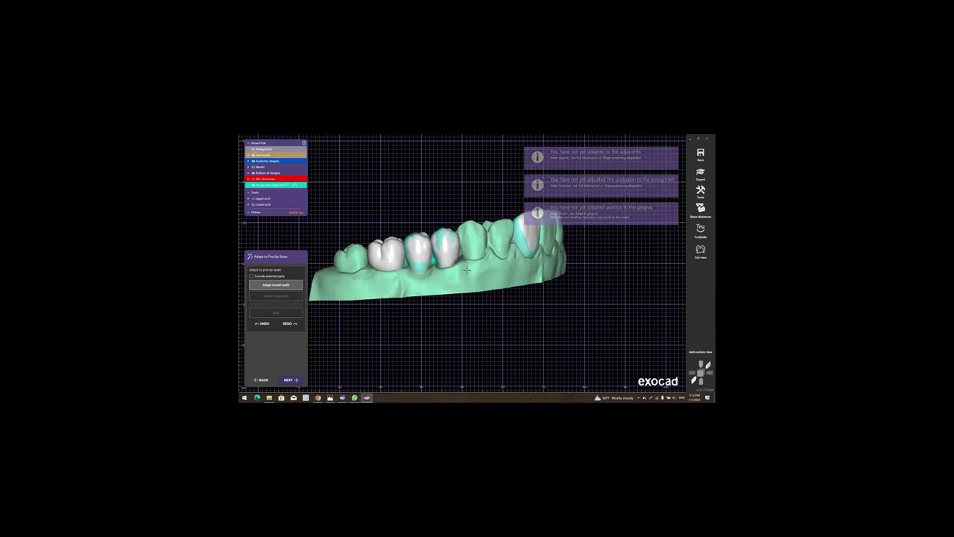
# Adapt the model teeth to the pre-op scan, check them in TruSmile view, and continue to Free Forming
pyautogui.moveTo(535, 214)
pyautogui.mouseDown(button='right')
pyautogui.moveTo(423, 235)
pyautogui.moveTo(425, 269)
pyautogui.moveTo(366, 313)
pyautogui.mouseUp(button='right')
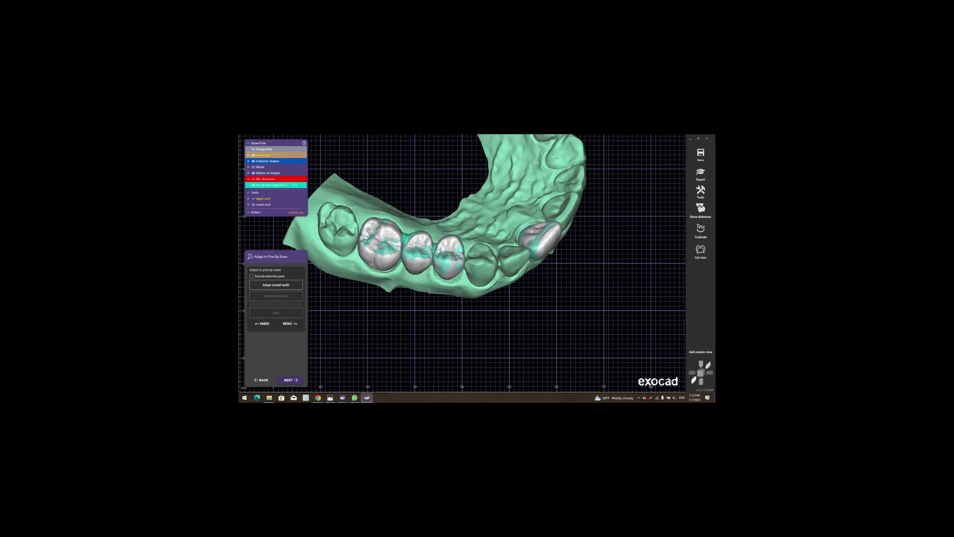
pyautogui.click(297, 283)
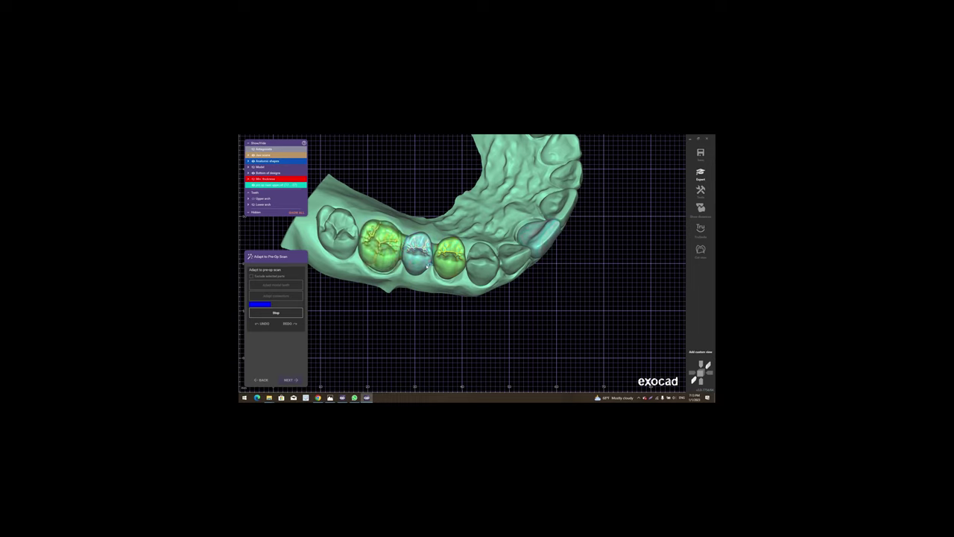
pyautogui.moveTo(468, 277)
pyautogui.mouseDown(button='right')
pyautogui.moveTo(388, 265)
pyautogui.moveTo(507, 247)
pyautogui.moveTo(373, 276)
pyautogui.mouseUp(button='right')
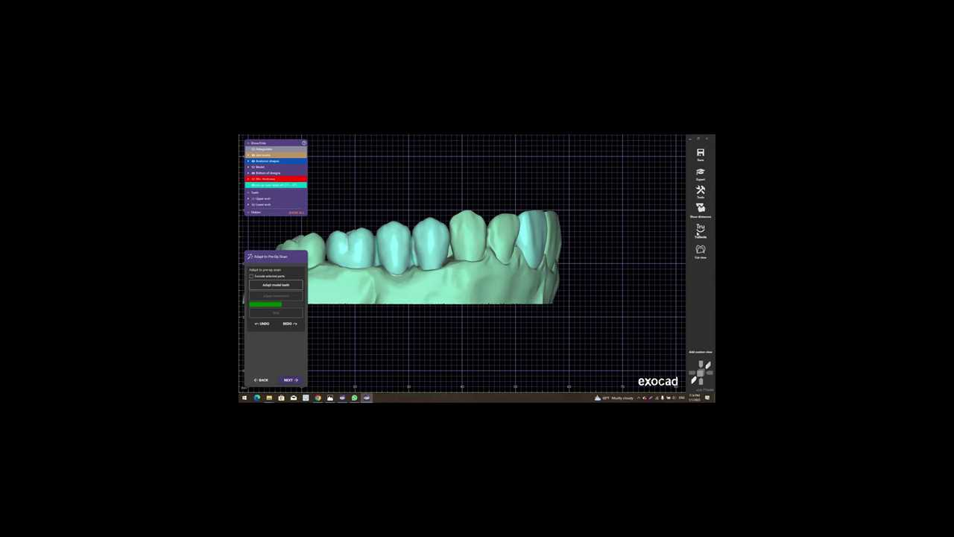
pyautogui.click(699, 231)
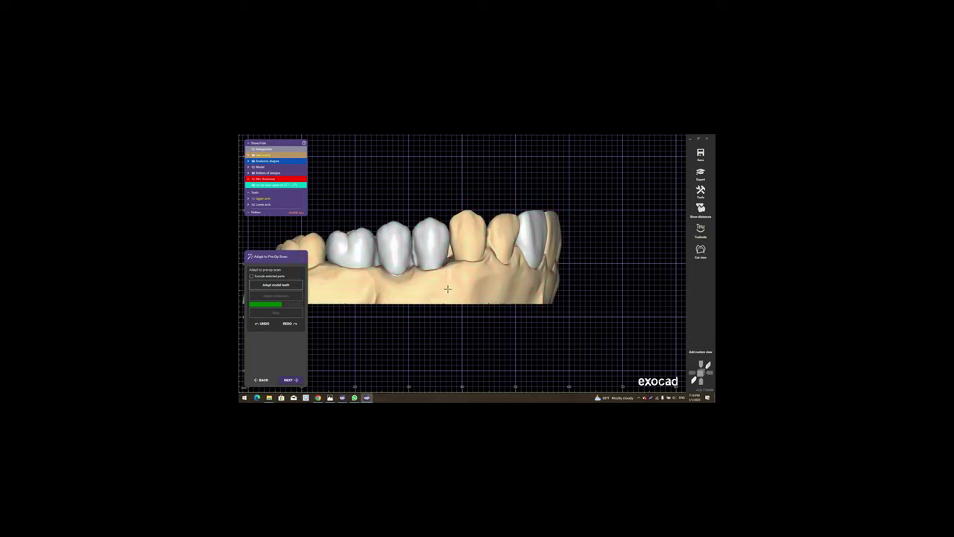
pyautogui.moveTo(447, 288)
pyautogui.mouseDown(button='right')
pyautogui.moveTo(415, 263)
pyautogui.moveTo(277, 341)
pyautogui.mouseUp(button='right')
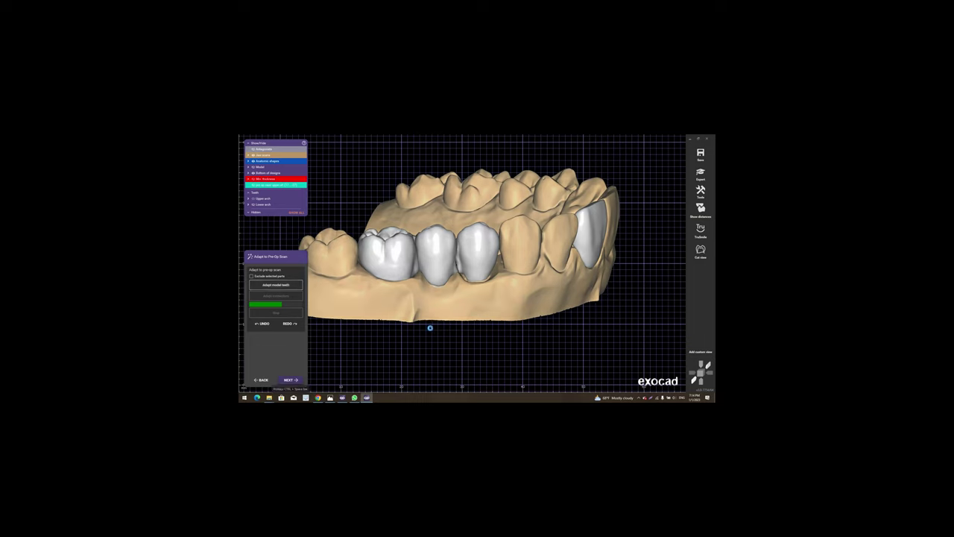
pyautogui.click(290, 380)
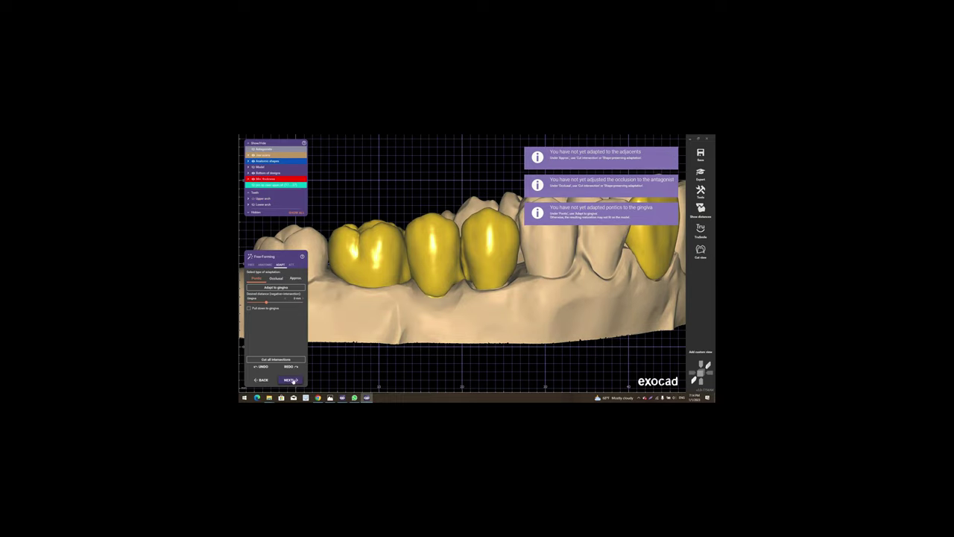
# Inspect the gold crowns from above and buccally on the Adapt tab before reaching Connectors
pyautogui.scroll(-2, 465, 300)
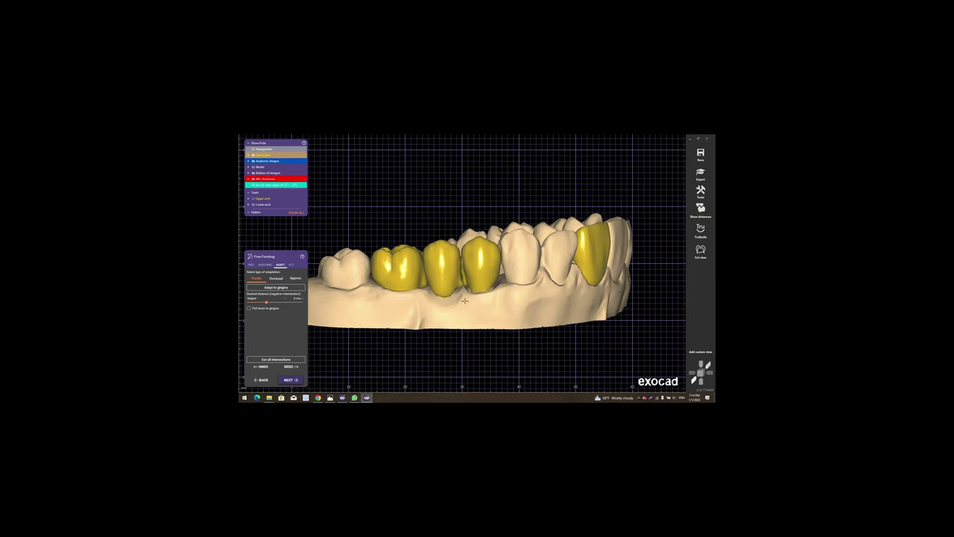
pyautogui.moveTo(464, 301); pyautogui.dragTo(465, 274, button='right')
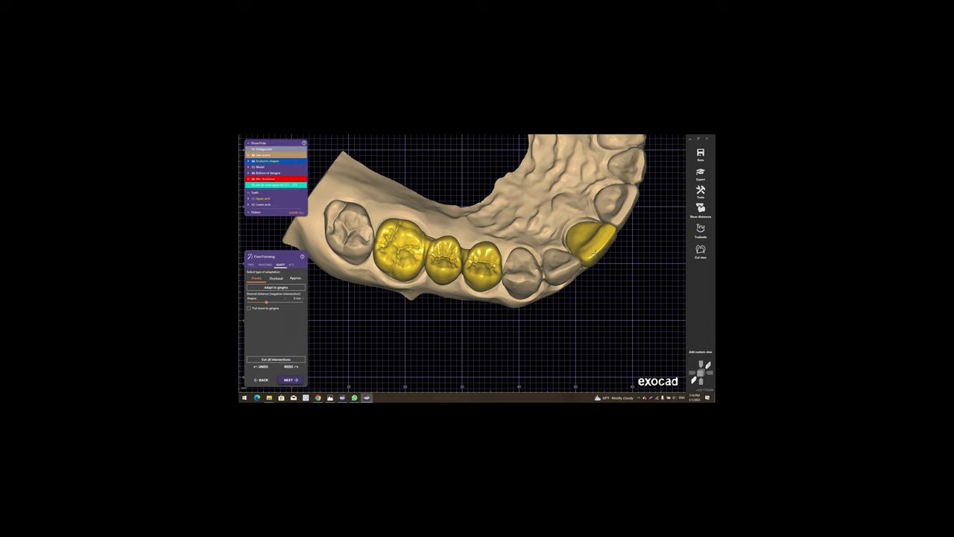
pyautogui.moveTo(465, 274)
pyautogui.mouseDown(button='right')
pyautogui.moveTo(368, 386)
pyautogui.moveTo(336, 382)
pyautogui.mouseUp(button='right')
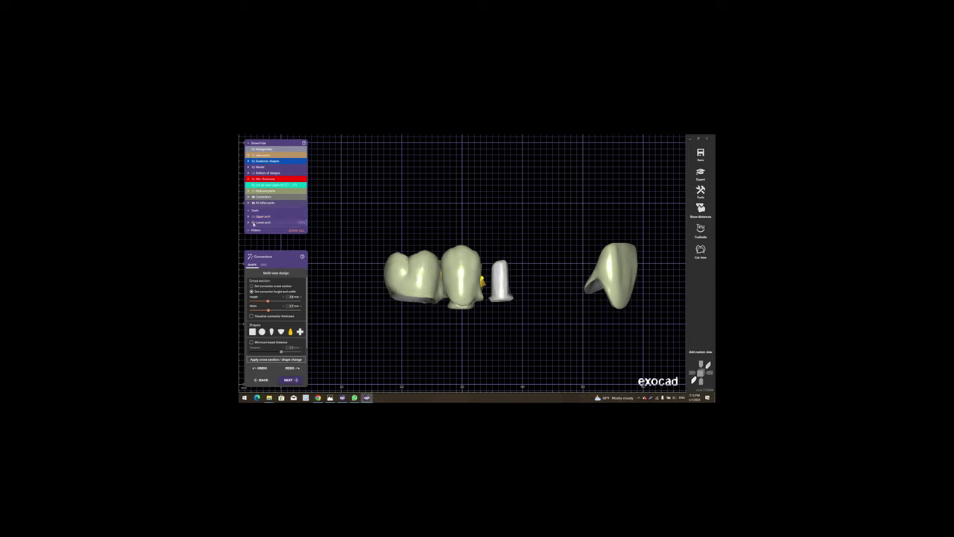
# Toggle the upper arch, hide the crowns and connector, and view the arch from front and side
pyautogui.click(254, 217)
pyautogui.click(253, 217)
pyautogui.click(253, 223)
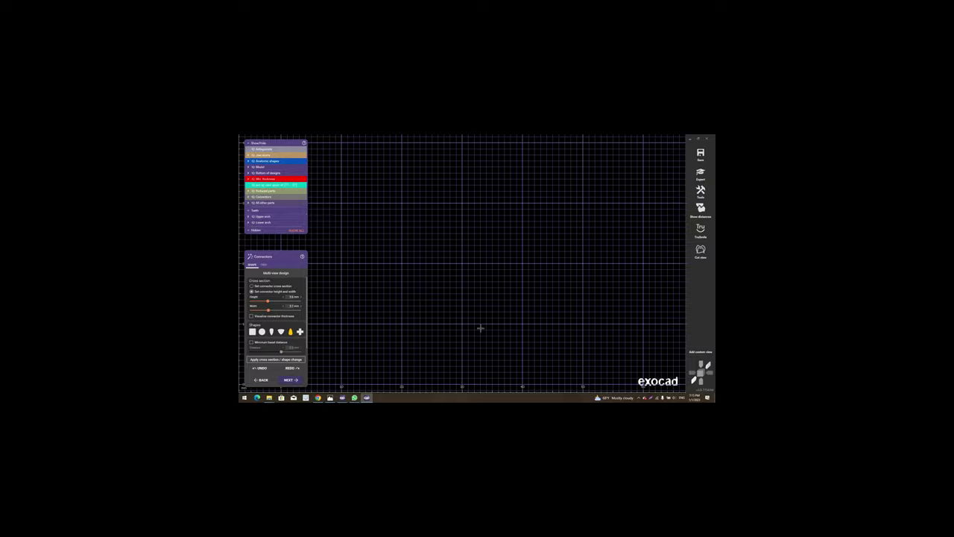
pyautogui.moveTo(481, 328)
pyautogui.mouseDown(button='right')
pyautogui.moveTo(486, 264)
pyautogui.moveTo(493, 294)
pyautogui.moveTo(485, 283)
pyautogui.mouseUp(button='right')
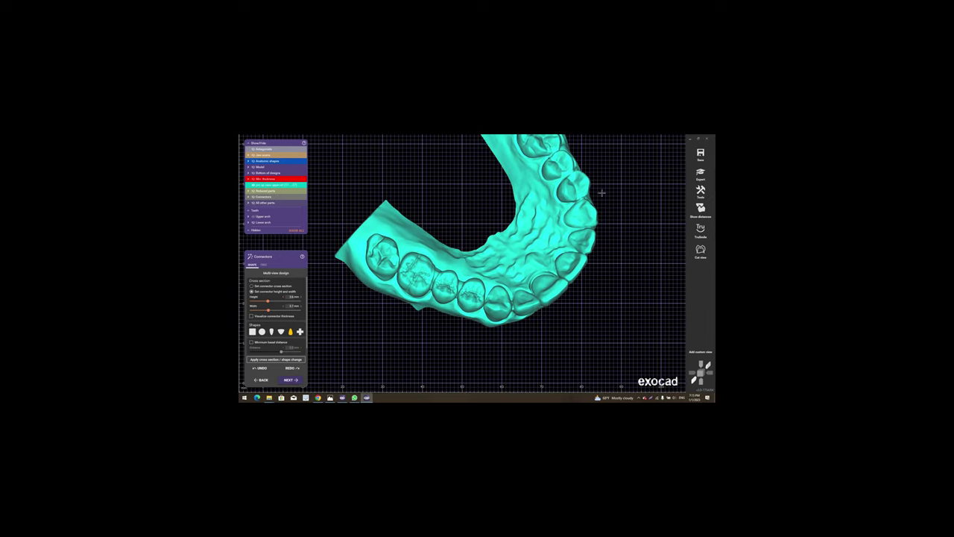
pyautogui.moveTo(442, 341)
pyautogui.mouseDown(button='right')
pyautogui.moveTo(452, 322)
pyautogui.moveTo(471, 318)
pyautogui.mouseUp(button='right')
pyautogui.moveTo(274, 237); pyautogui.dragTo(255, 221, button='right')
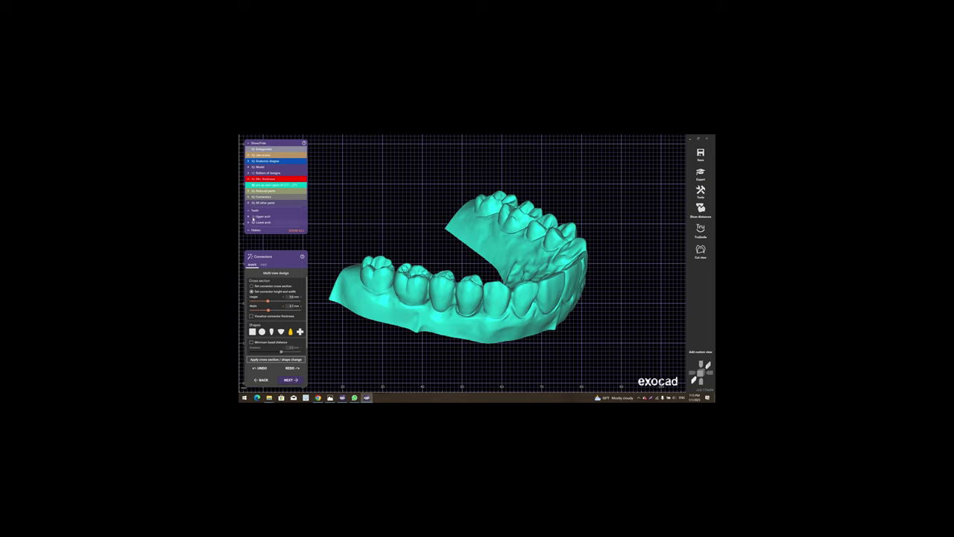
# Hide the arch model, make the upper arch transparent, and show the lower jaw scan
pyautogui.moveTo(262, 217)
pyautogui.click(254, 222)
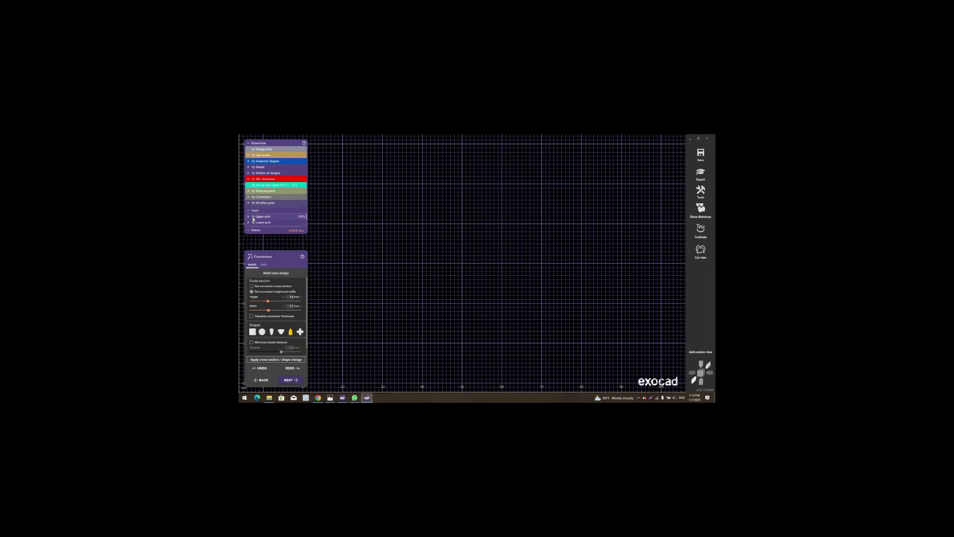
pyautogui.click(256, 217)
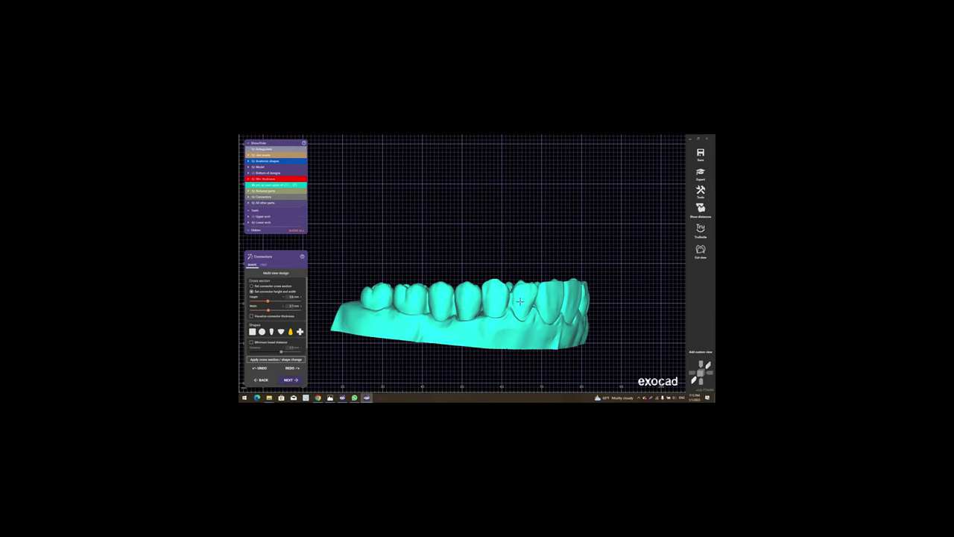
pyautogui.click(252, 217)
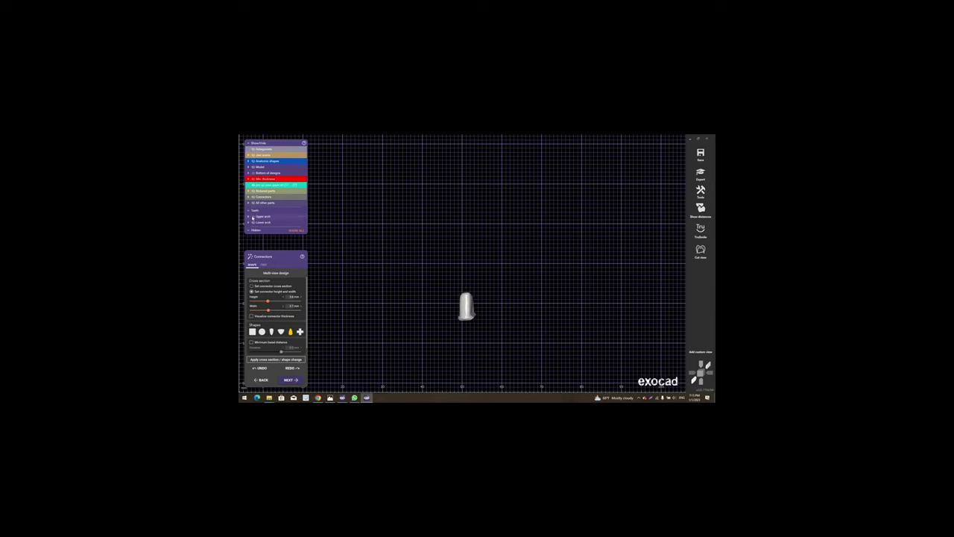
pyautogui.click(252, 217)
pyautogui.scroll(-2, 466, 309)
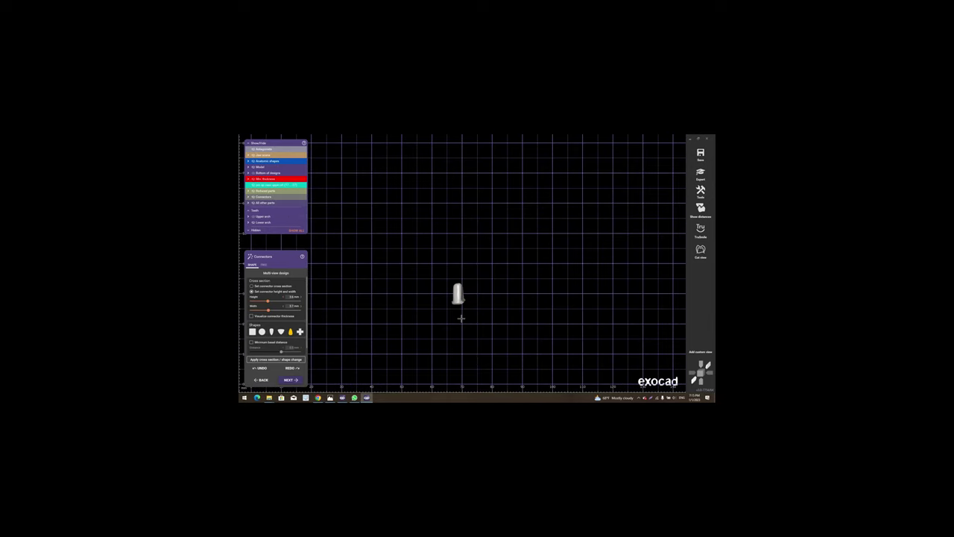
pyautogui.click(267, 154)
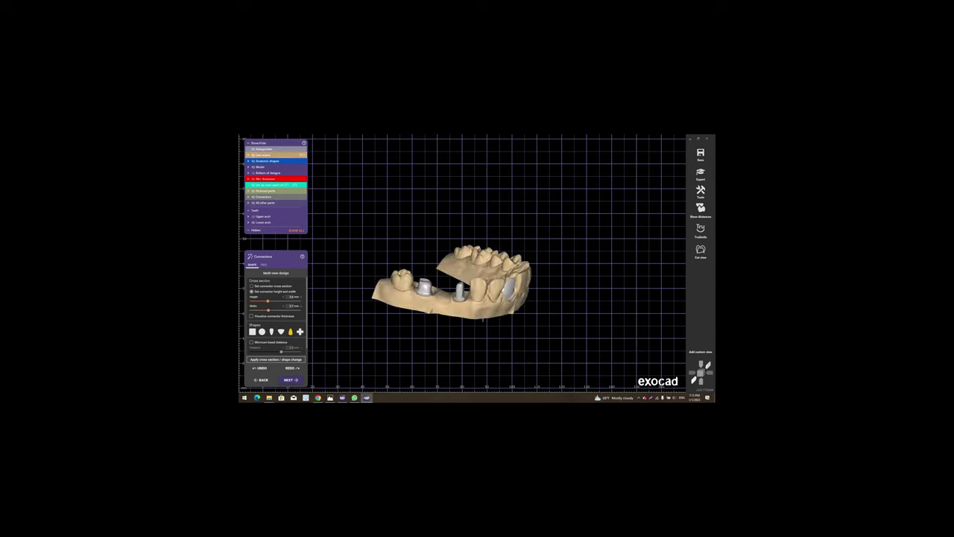
# Show the finished restorations on the jaw, check occlusally, and proceed to Merge and Save
pyautogui.moveTo(483, 318)
pyautogui.mouseDown(button='right')
pyautogui.moveTo(486, 287)
pyautogui.moveTo(371, 331)
pyautogui.mouseUp(button='right')
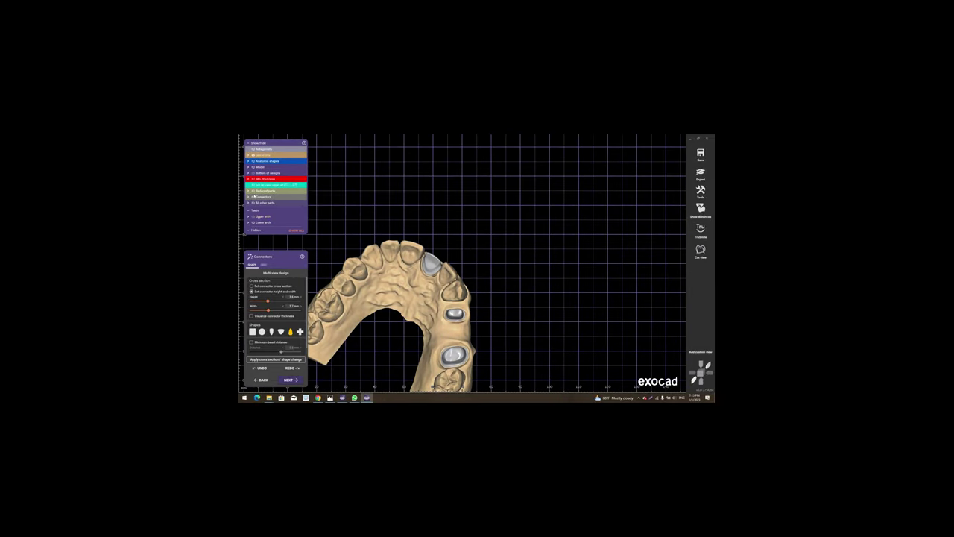
pyautogui.moveTo(276, 191)
pyautogui.click(254, 196)
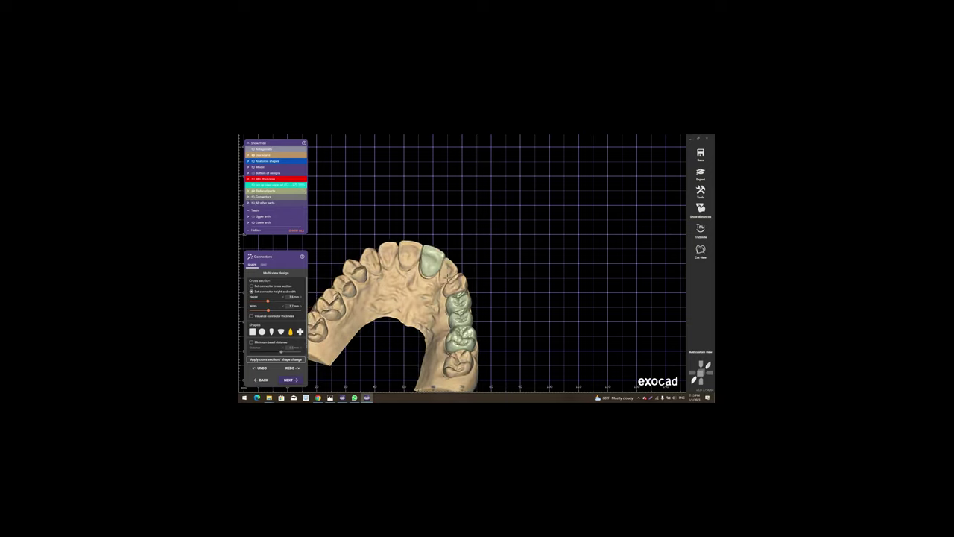
pyautogui.moveTo(307, 200)
pyautogui.mouseDown(button='right')
pyautogui.moveTo(316, 239)
pyautogui.moveTo(270, 238)
pyautogui.mouseUp(button='right')
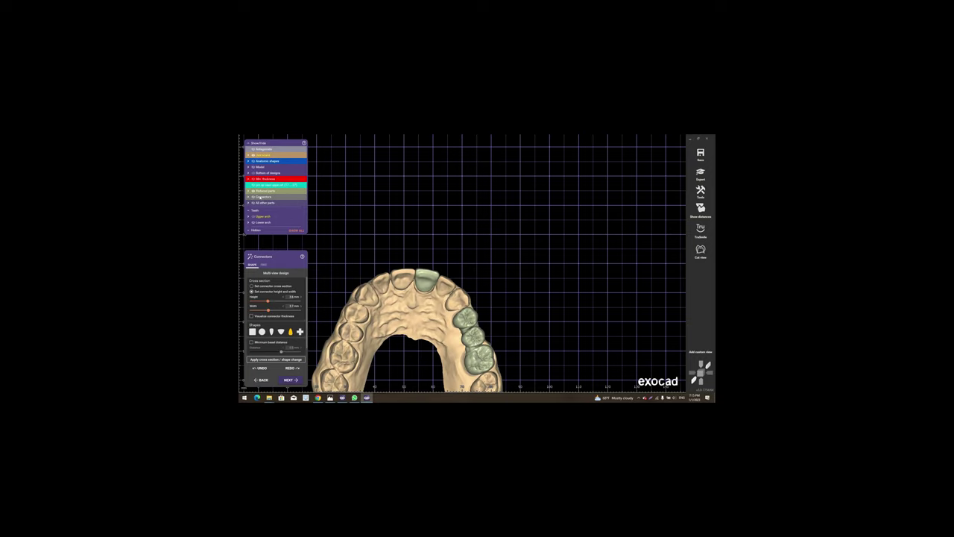
pyautogui.click(290, 380)
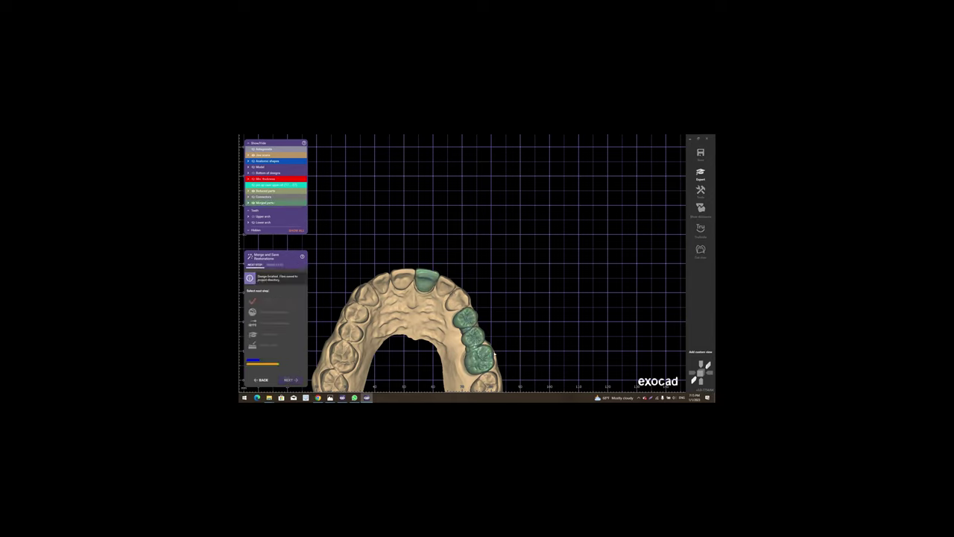
# Let the merged restorations finish saving, then minimise exocad to the desktop
pyautogui.scroll(3, 426, 313)
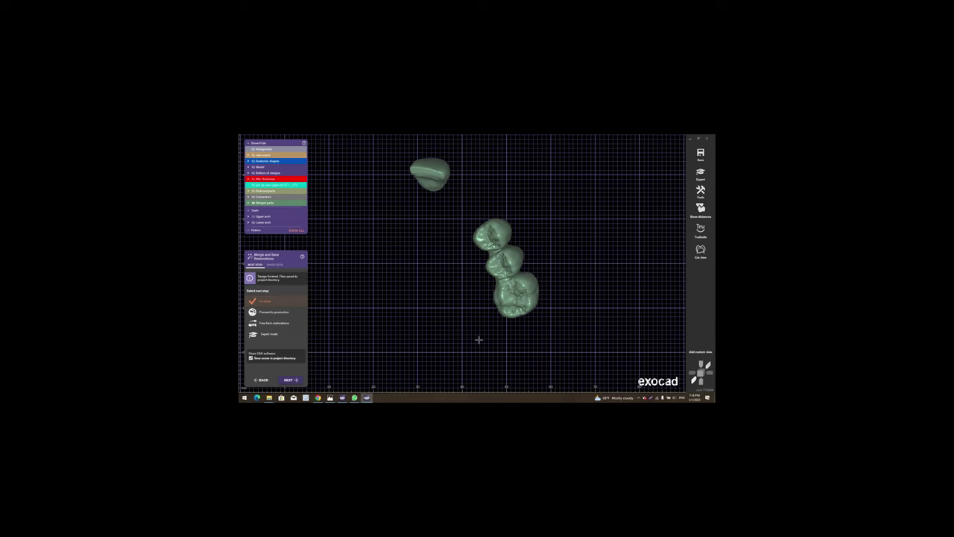
pyautogui.click(690, 139)
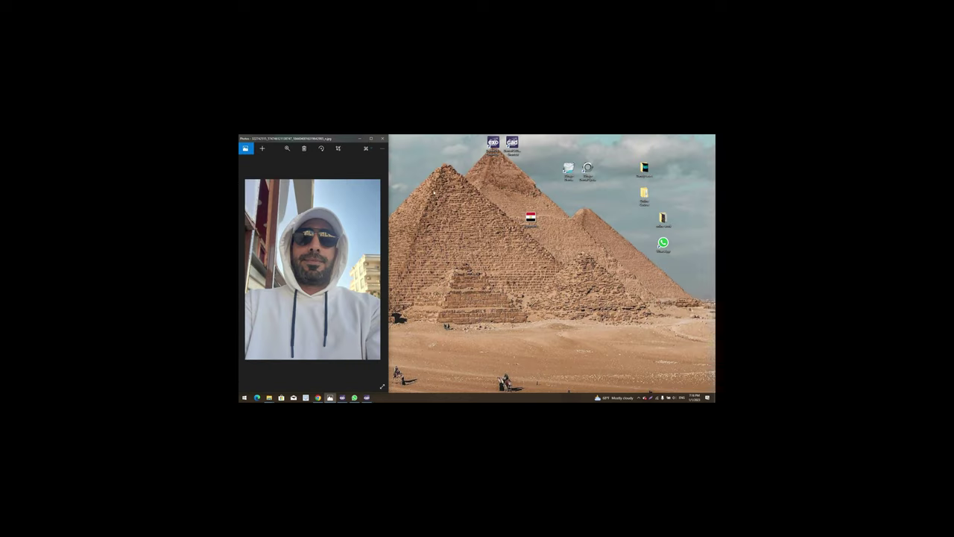